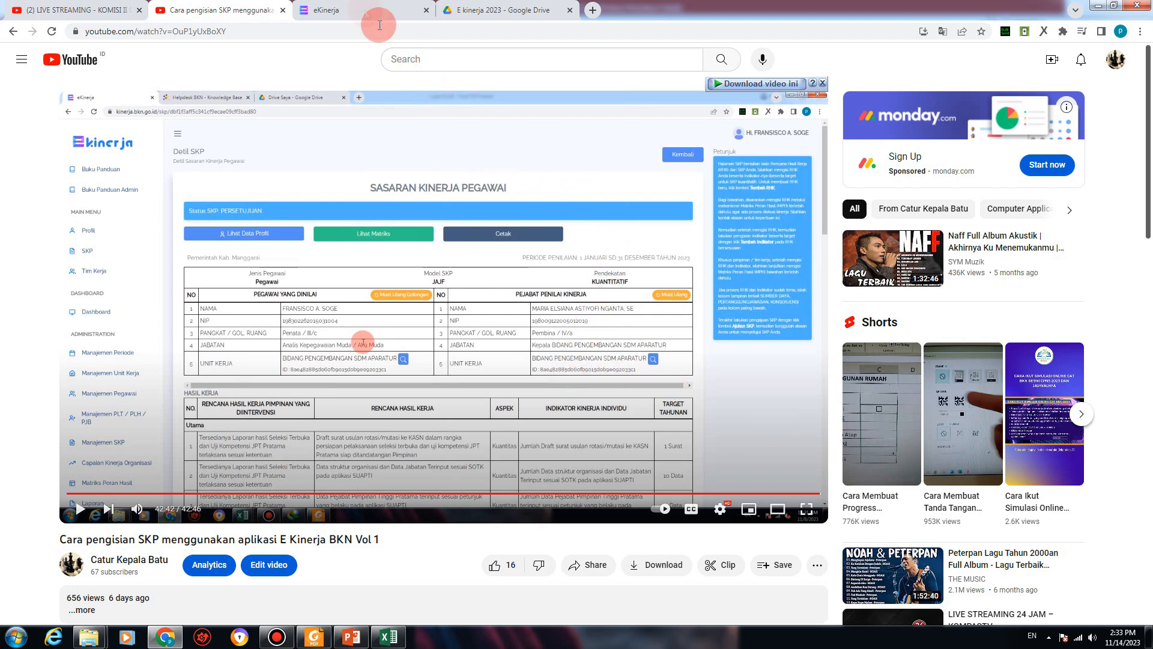
Step: Switch to eKinerja's Daftar SKP page showing the 2023 SKP in Persetujuan status
left_click(360, 10)
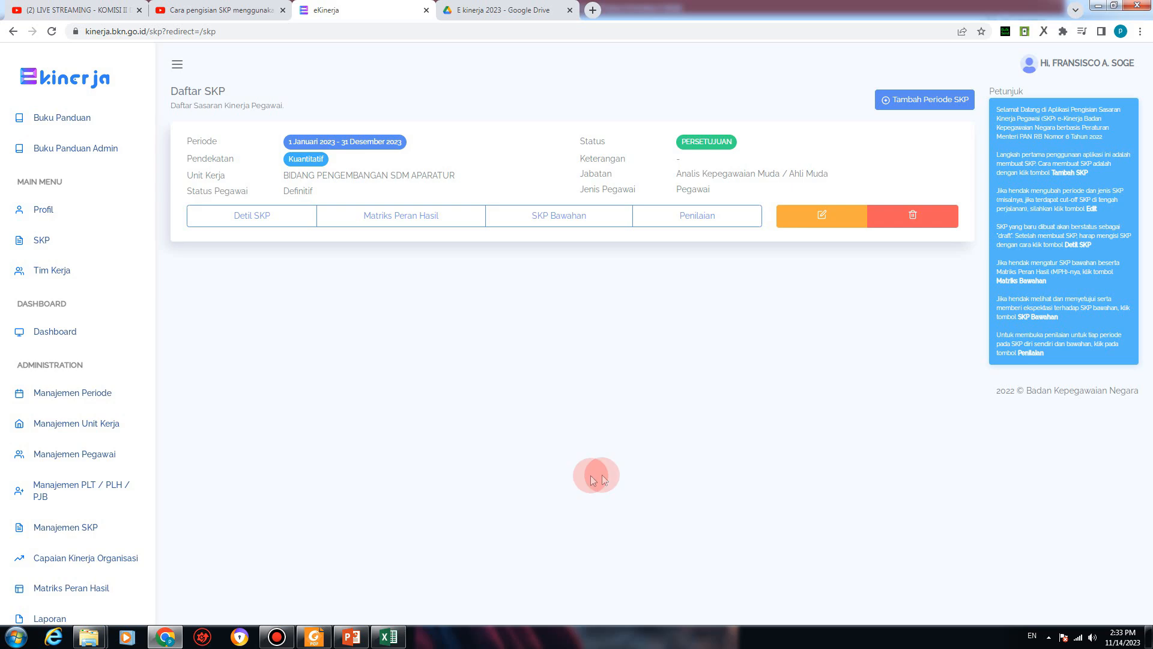
Step: Bring up the Permen PANRB regulation PDF
left_click(310, 637)
Step: Read Permen PANRB No. 6 Tahun 2022 from its title page through Pasal 14 on page 10
left_click_drag(1148, 158, 1148, 124)
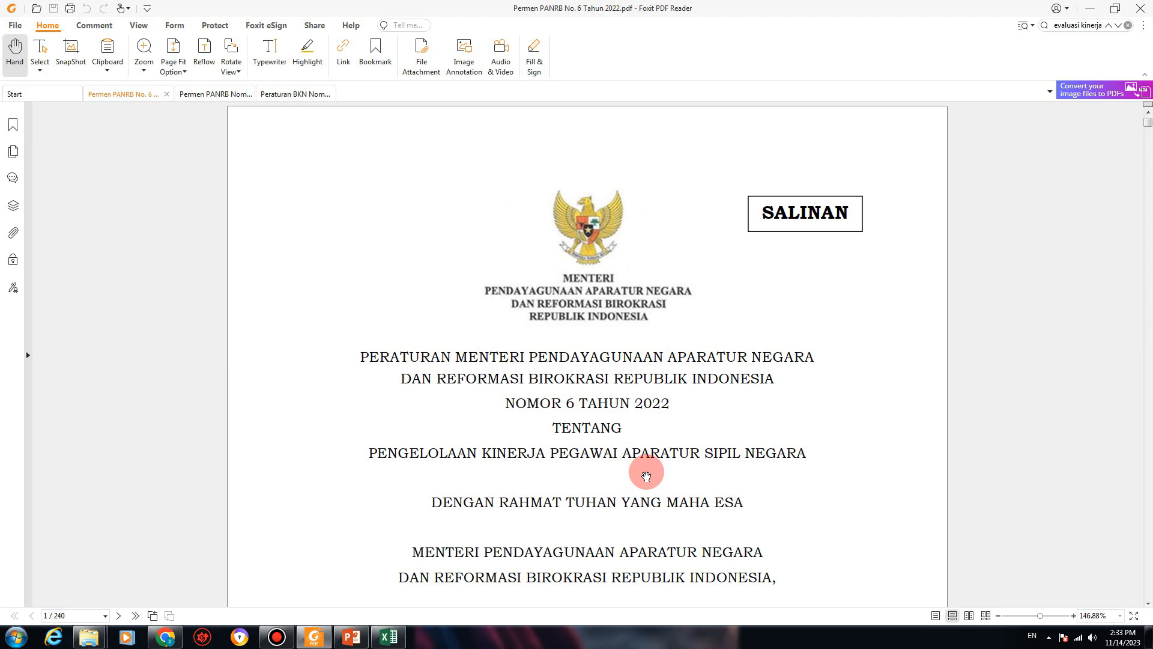
scroll(646, 476, "down", 8)
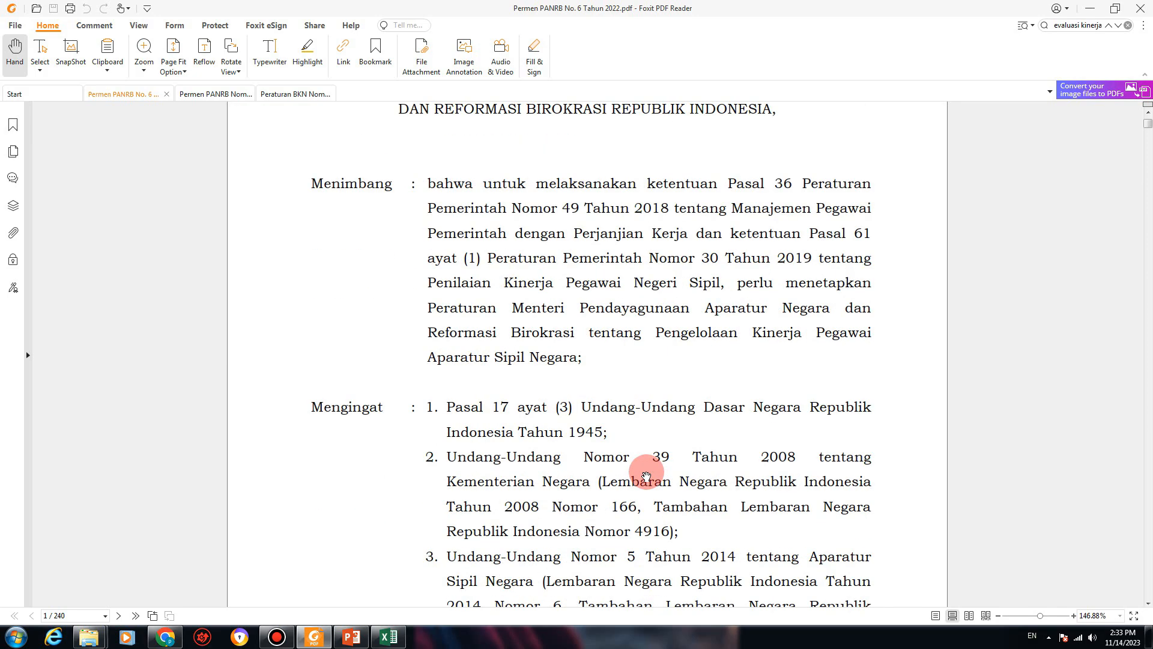
scroll(646, 476, "down", 15)
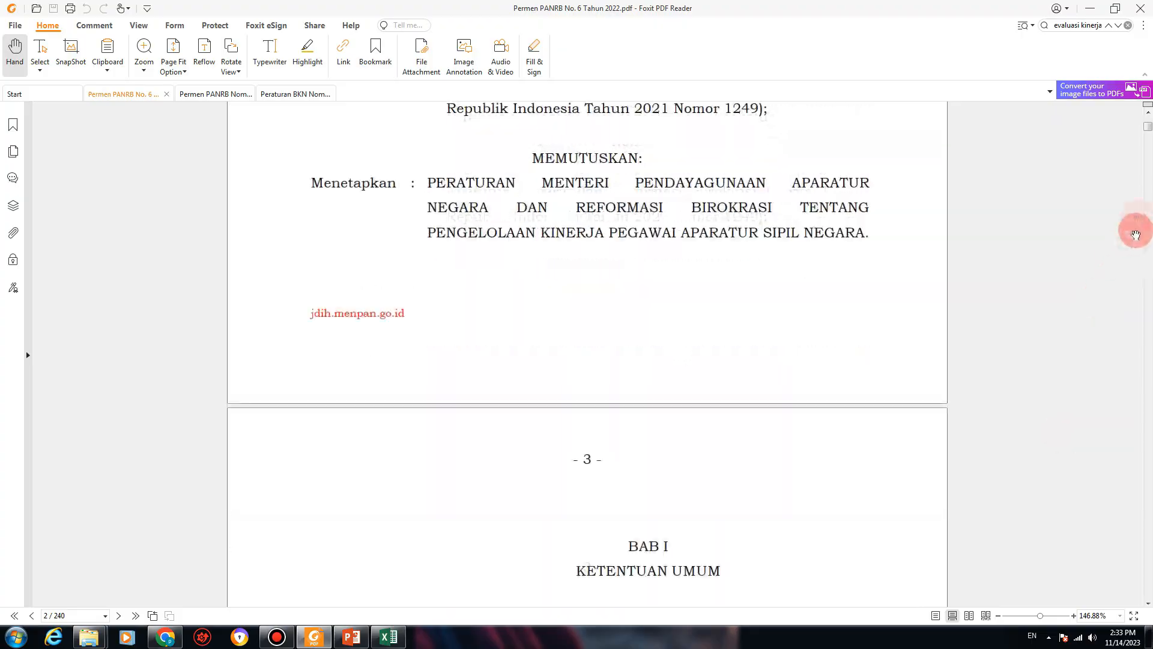
mouse_move(1147, 124)
left_mouse_down()
mouse_move(1147, 244)
mouse_move(1147, 142)
left_mouse_up()
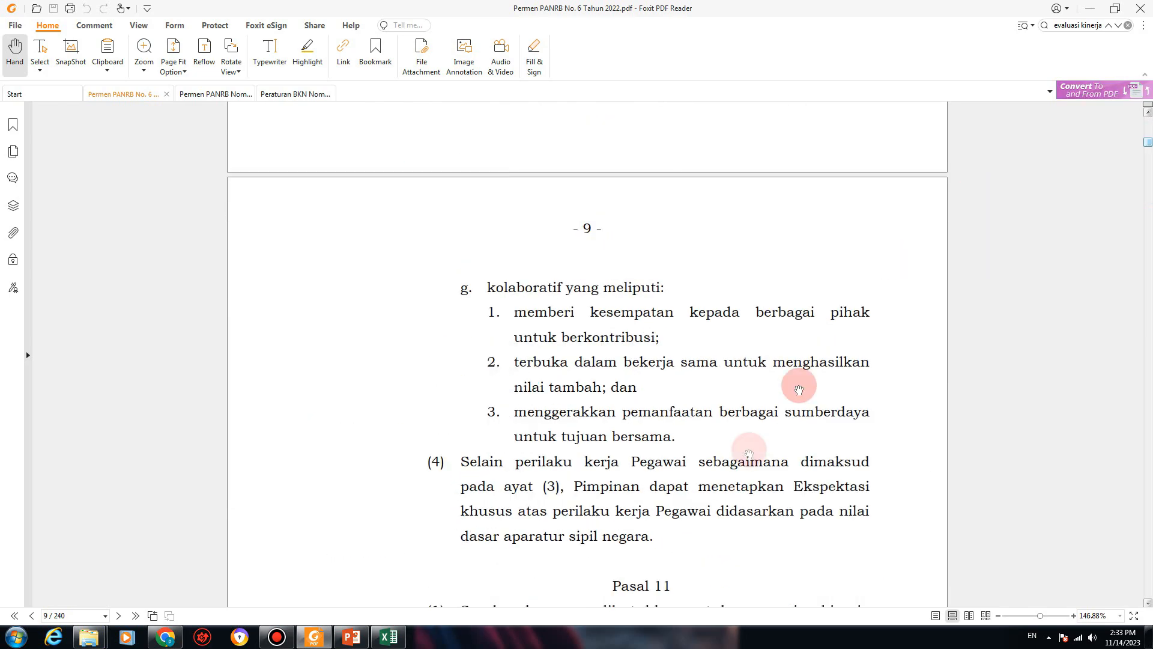
scroll(684, 561, "down", 10)
scroll(686, 571, "down", 8)
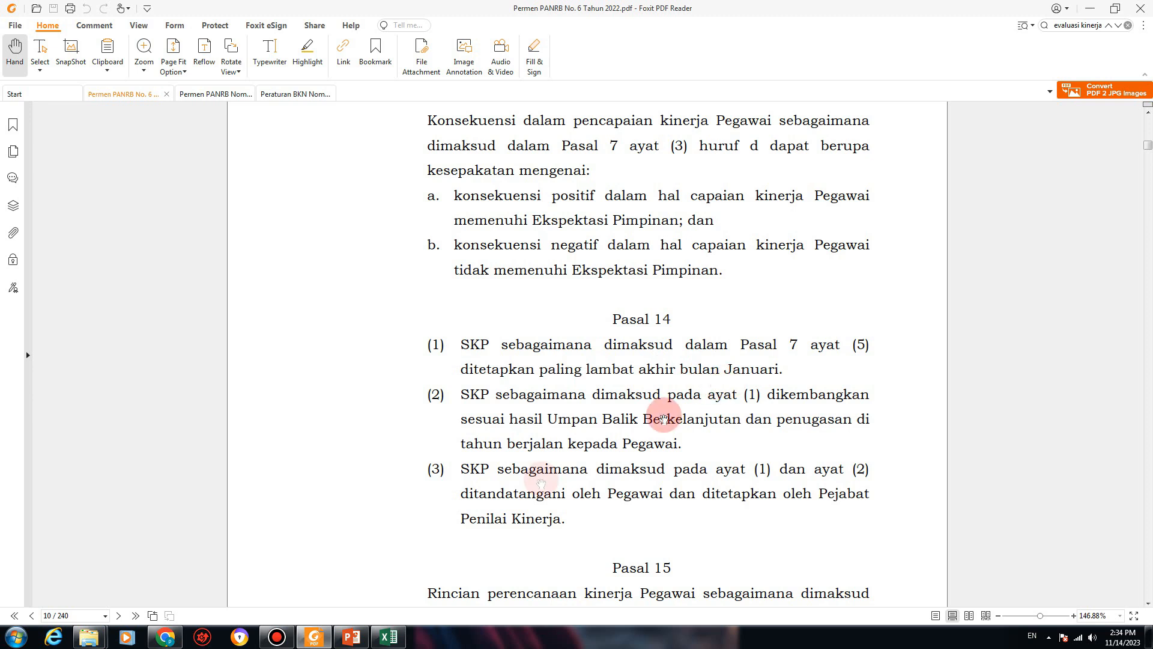
Step: Scroll from page 10 to page 14, reaching BAB IV Penilaian Kinerja Pegawai and Pasal 23
scroll(539, 480, "down", 6)
scroll(538, 480, "down", 15)
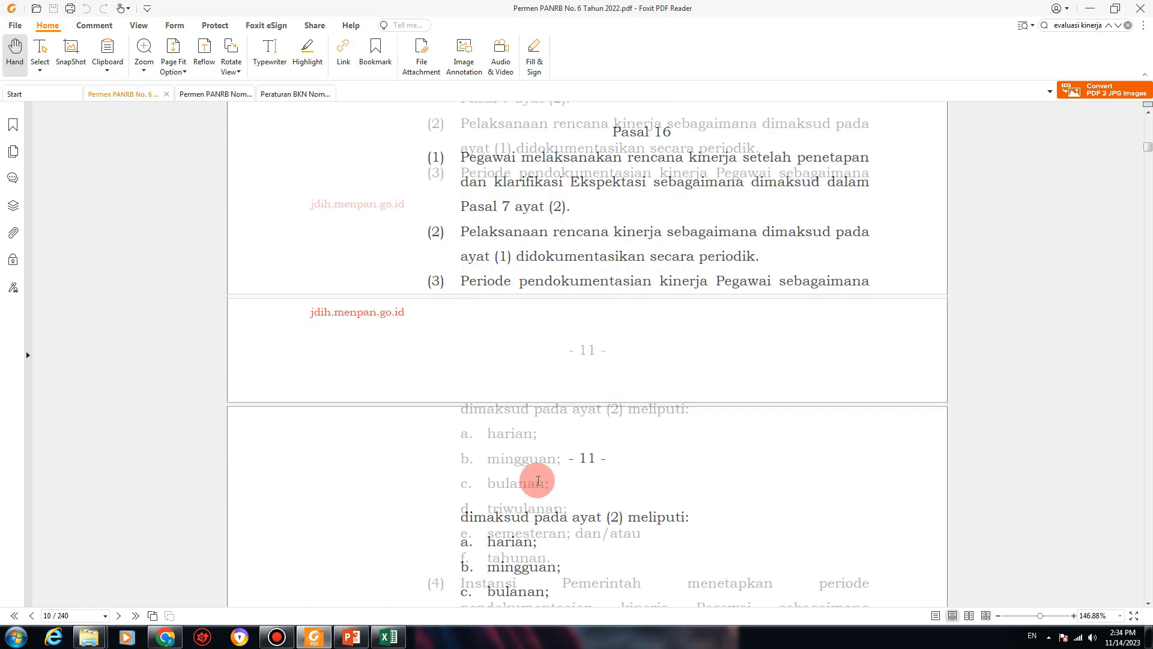
scroll(538, 480, "down", 15)
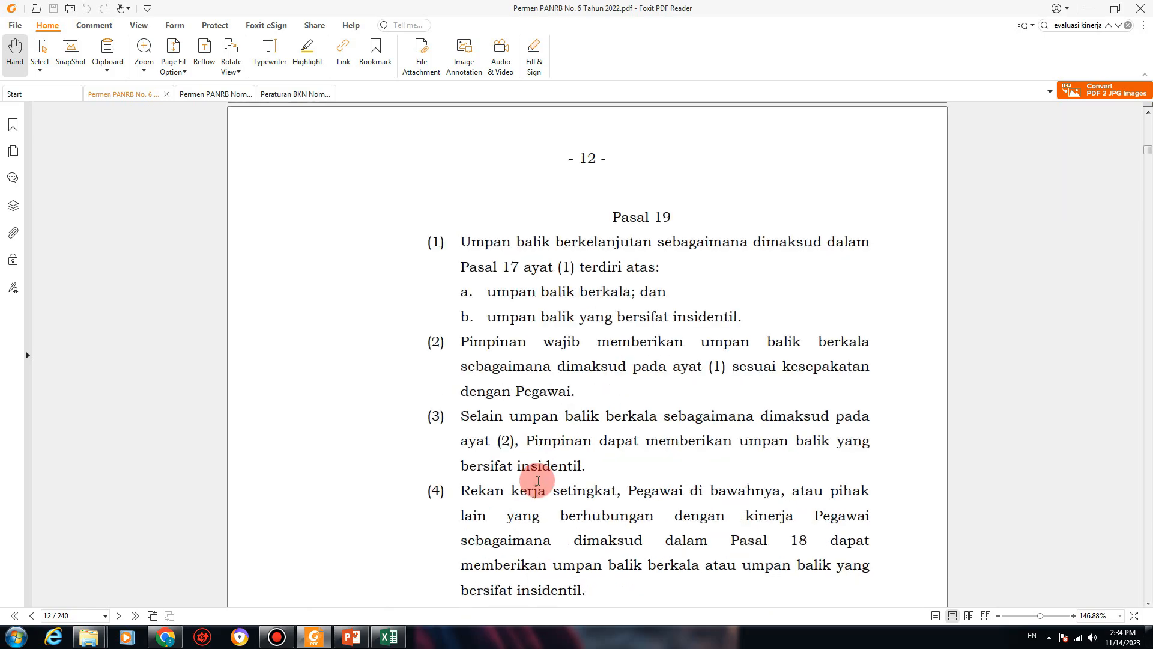
scroll(538, 481, "down", 15)
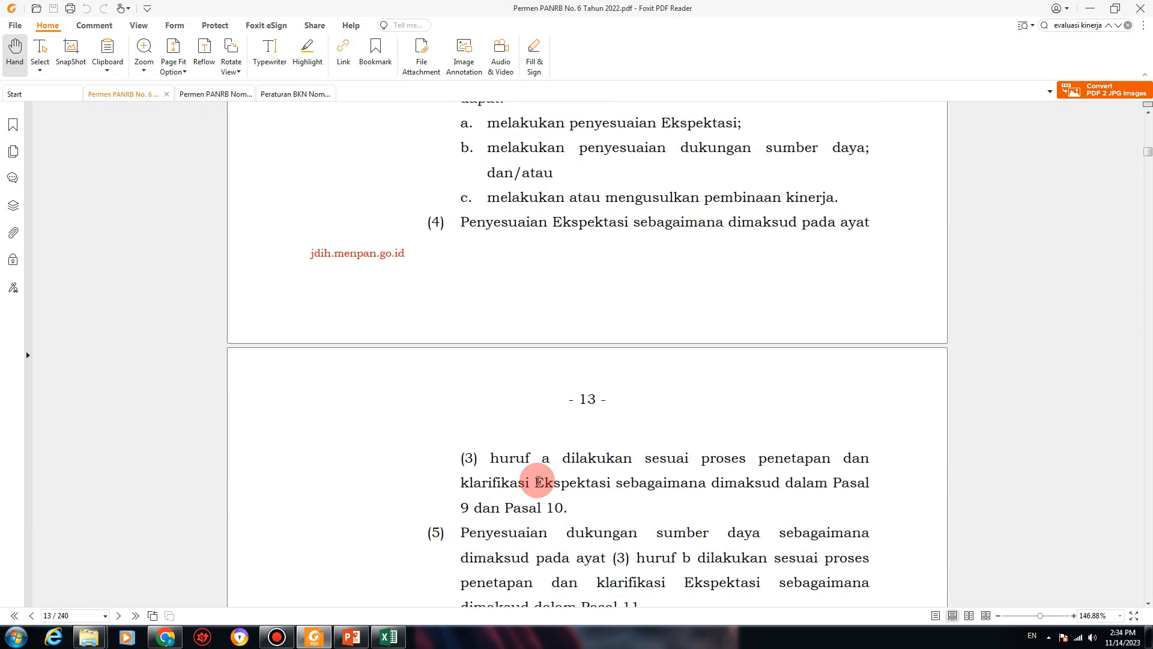
scroll(538, 480, "down", 12)
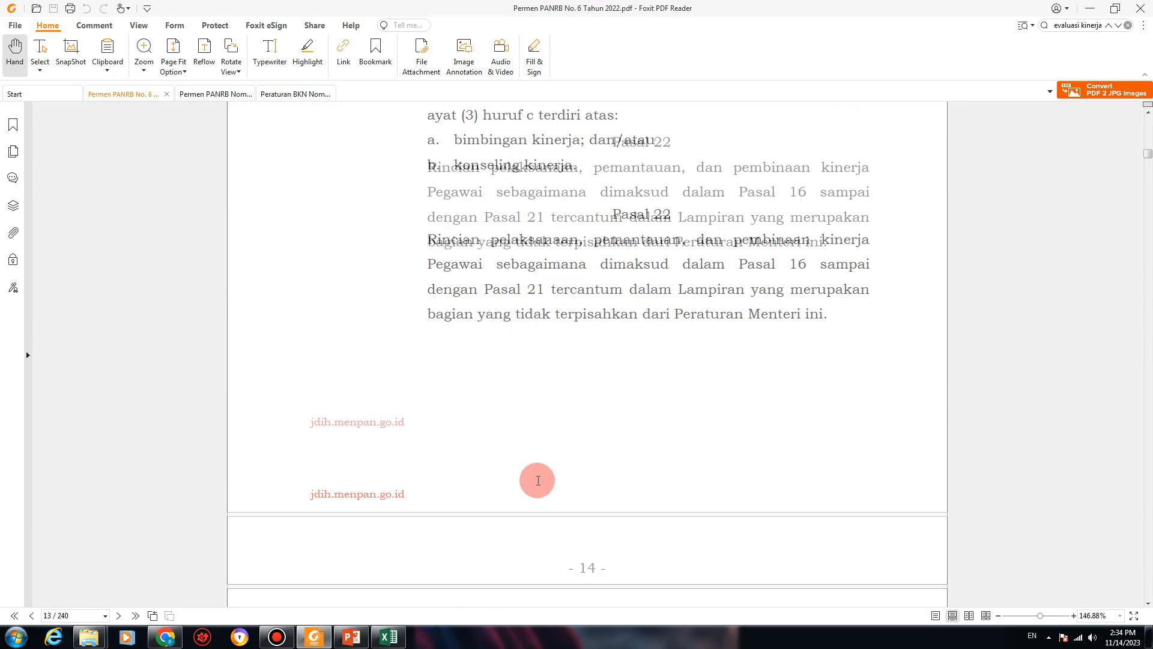
scroll(538, 480, "down", 3)
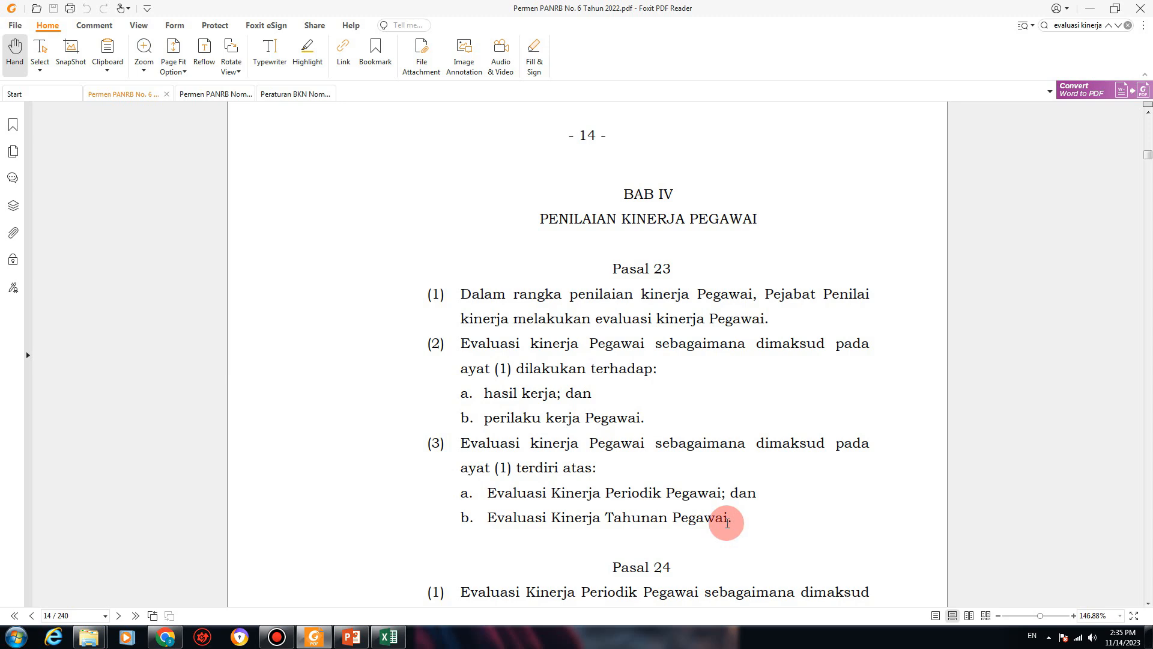
Step: Read Pasal 24 on monthly or quarterly evaluation, then return to eKinerja's Daftar SKP page
scroll(505, 529, "down", 3)
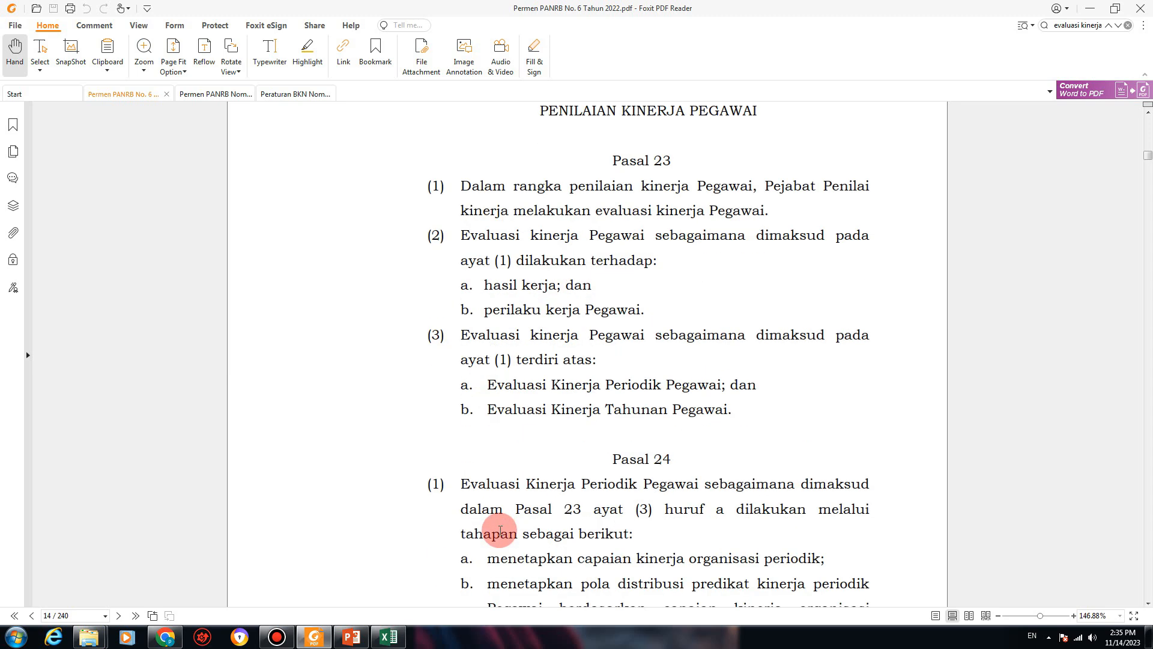
scroll(500, 531, "down", 1)
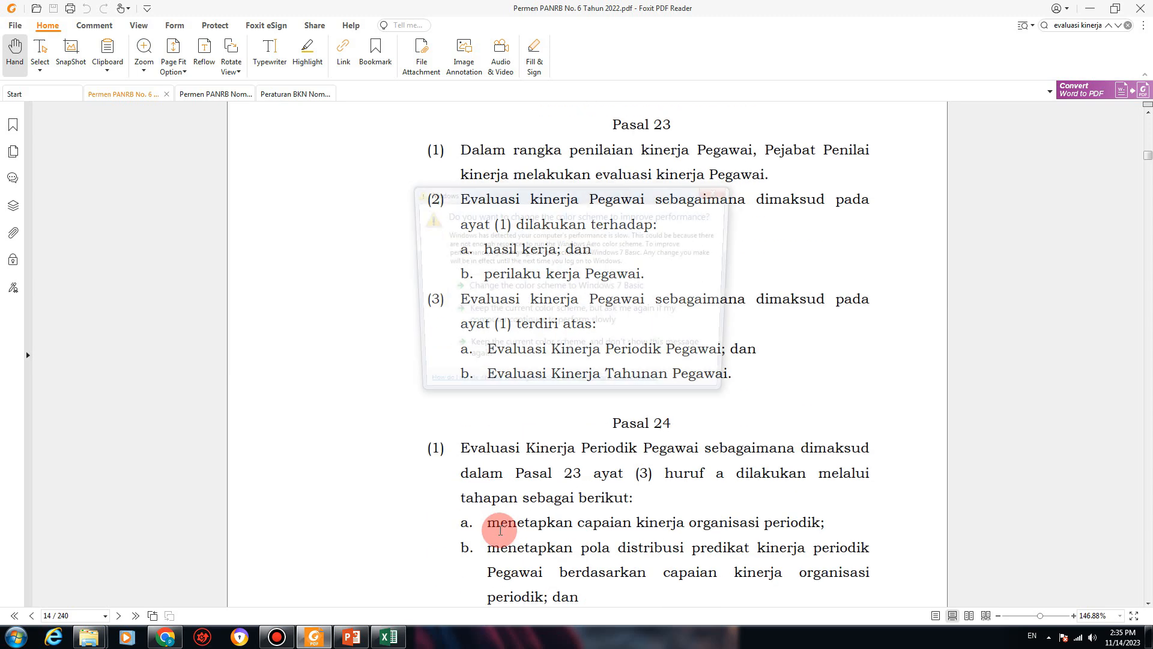
left_click(721, 192)
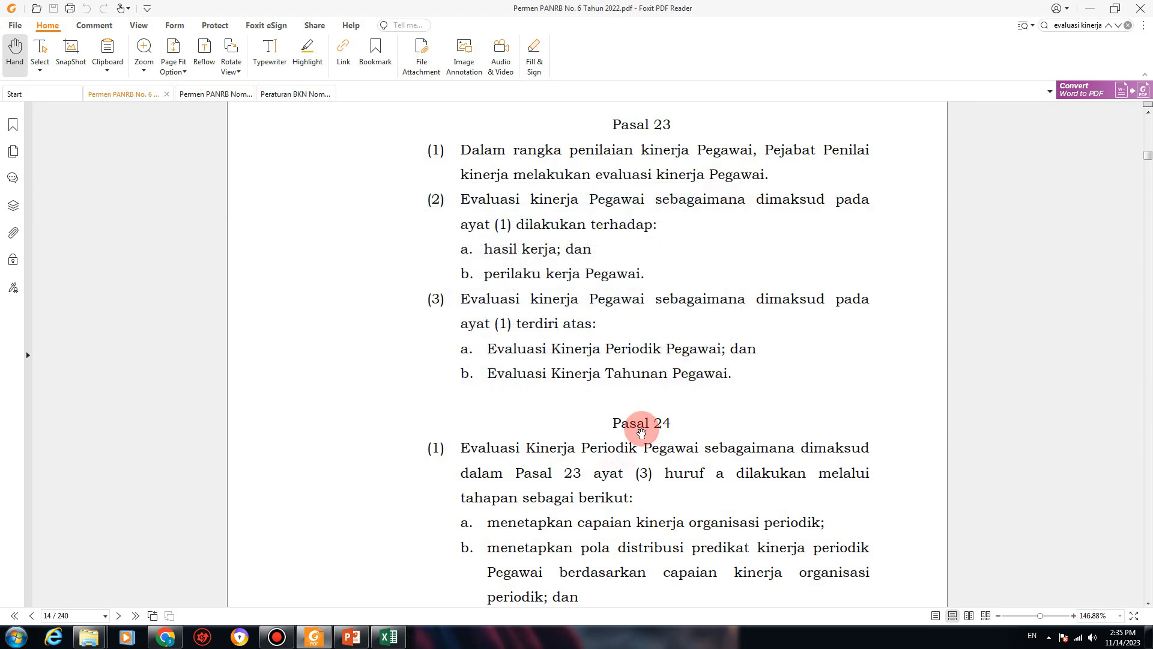
scroll(587, 472, "down", 6)
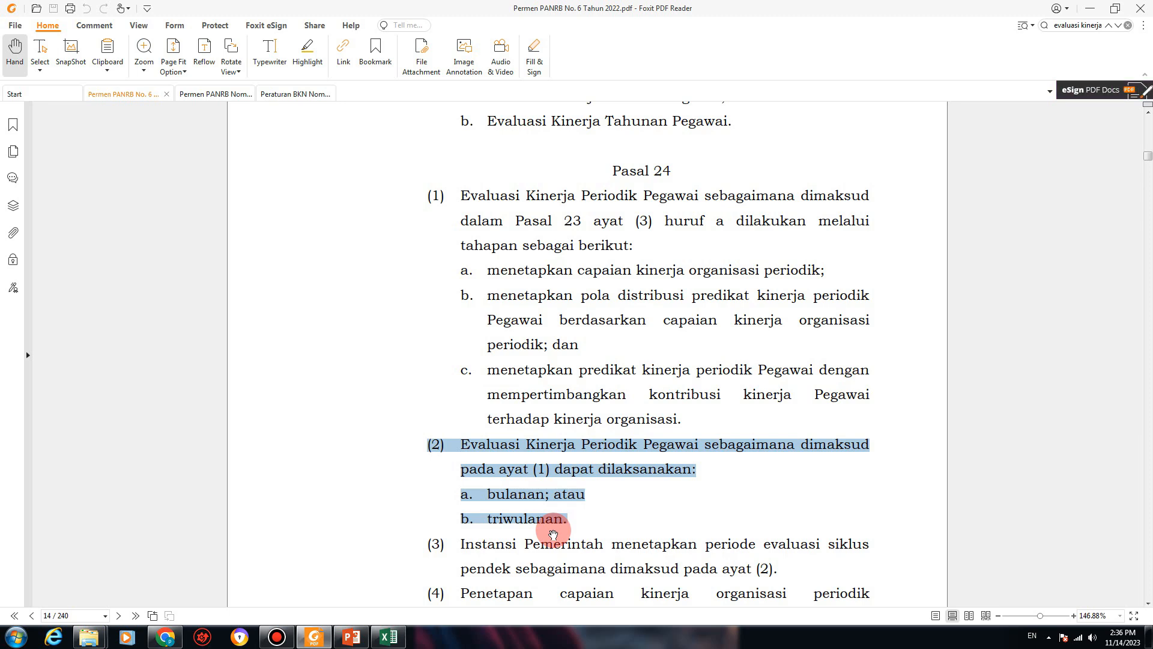
left_click(165, 635)
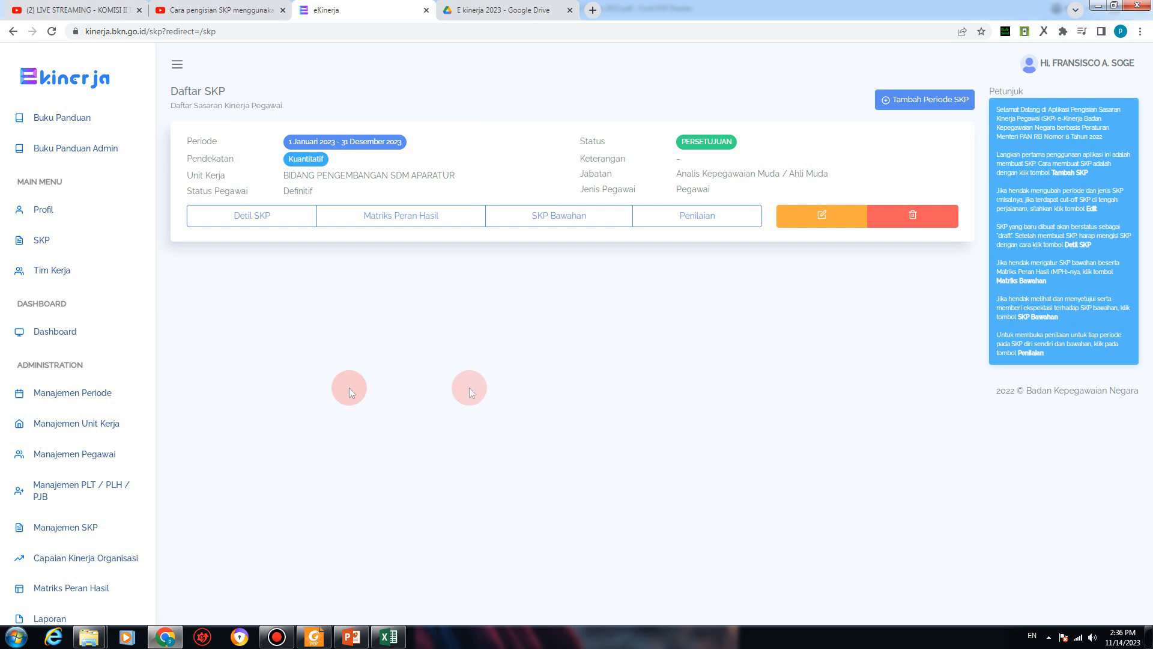
Step: Open Manajemen Periode to view Triwulan I–IV and Tahunan deadlines, dismissing the colour-scheme warning
left_click(89, 399)
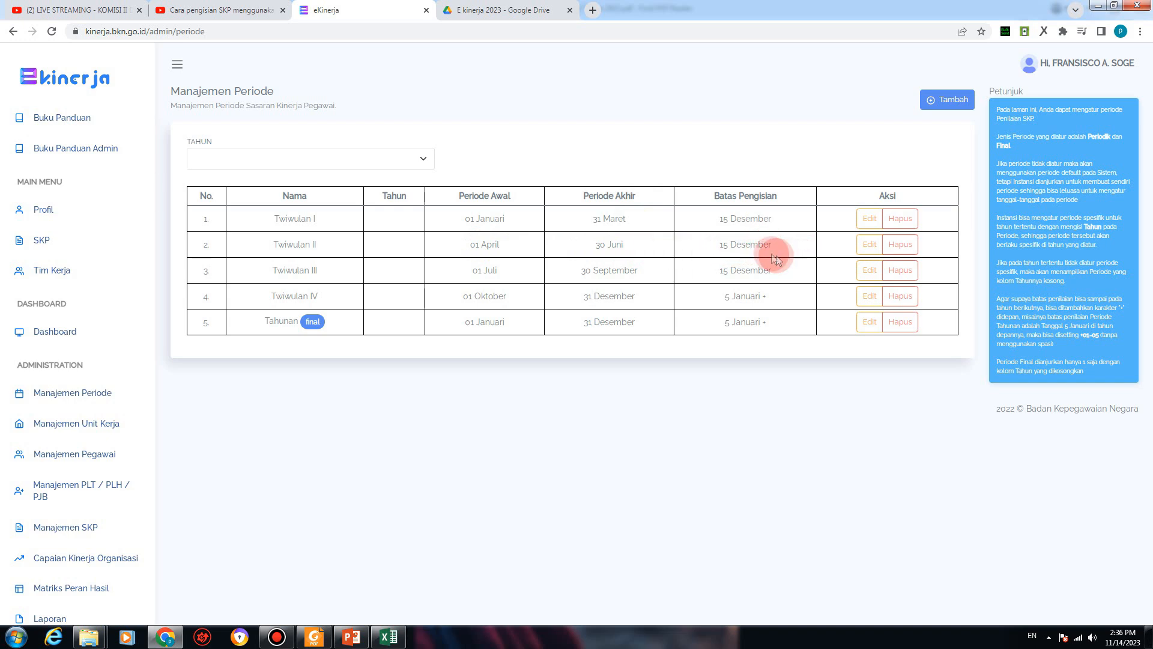
left_click(718, 191)
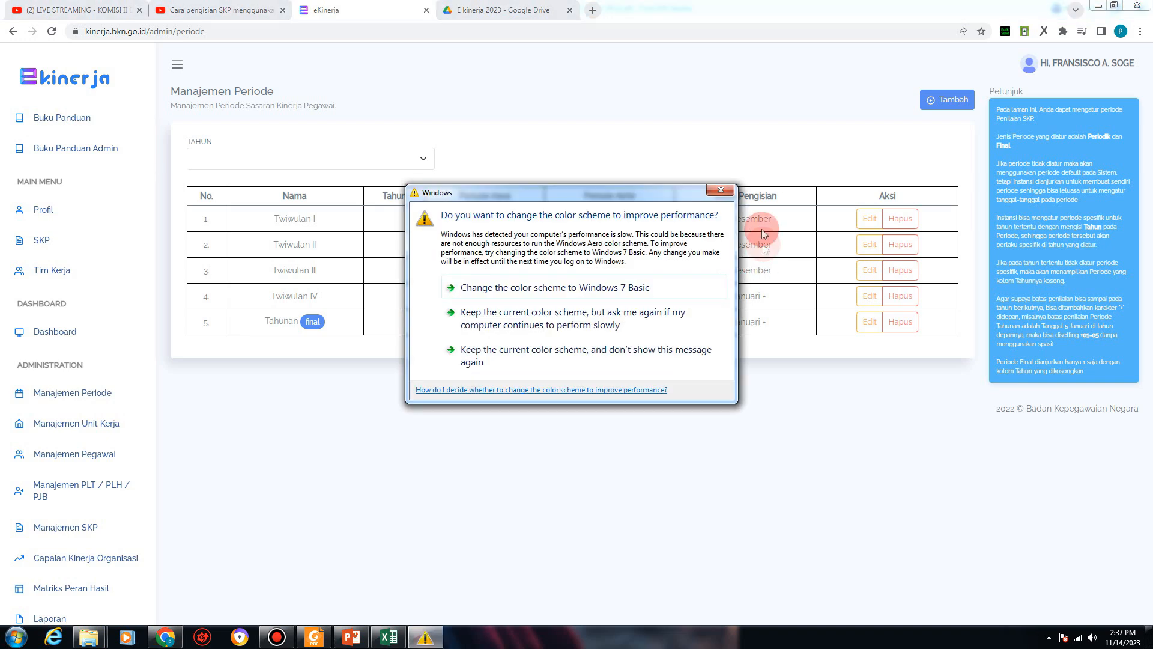
Step: Dismiss the Windows colour-scheme warning twice while viewing the Triwulan I–IV period table
left_click(721, 190)
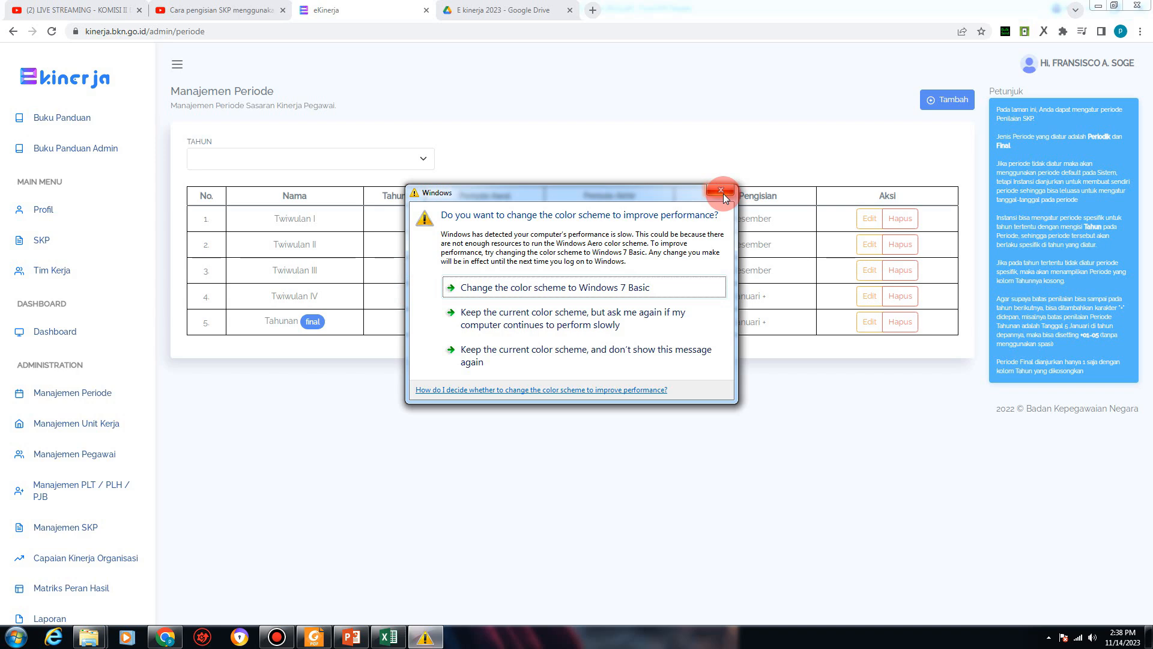
left_click(721, 190)
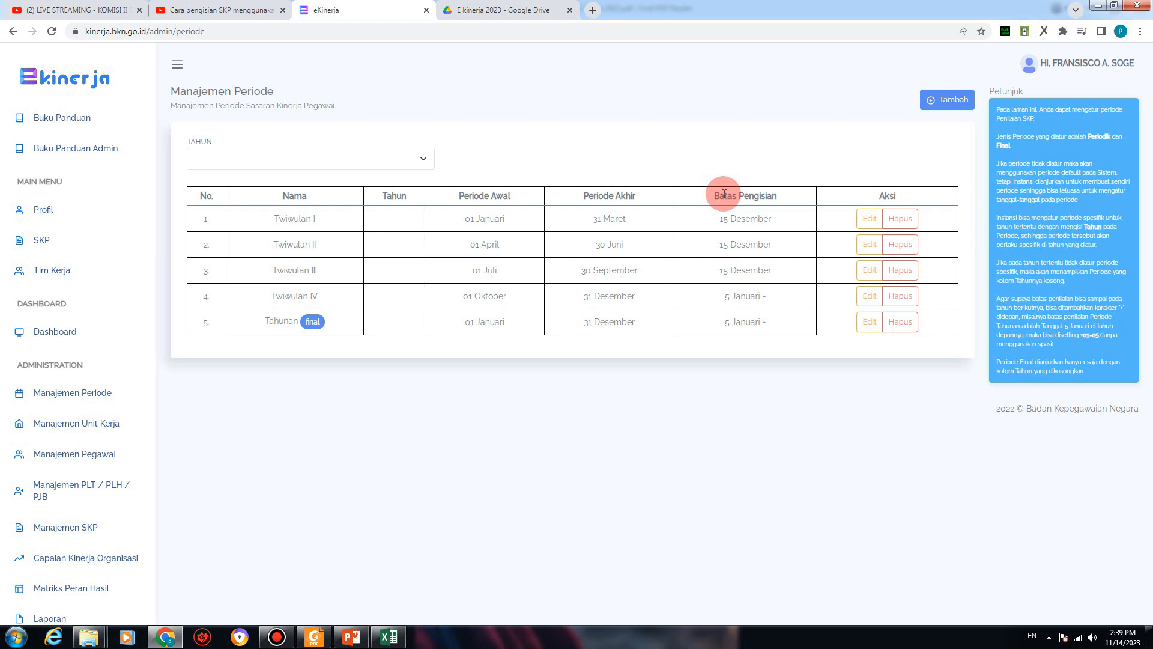
Step: Open Profil Pegawai and its Edit Profil Saya form with Unit Kerja, Jabatan and Golongan Ruang
left_click(42, 207)
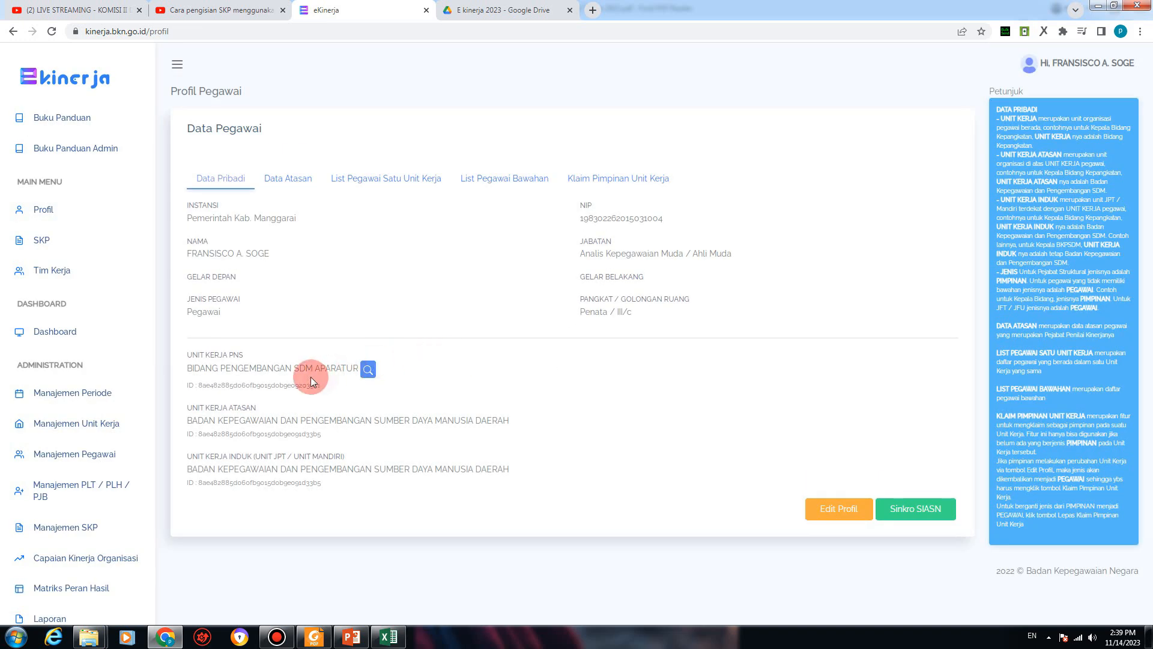
left_click(821, 515)
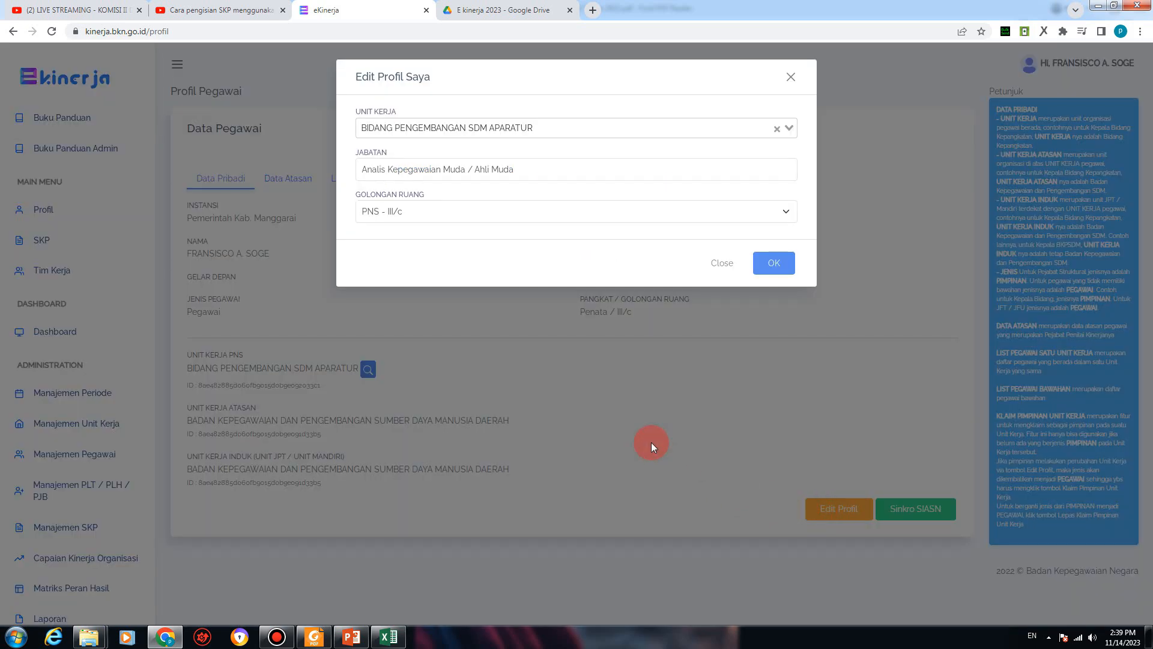
Step: Check the Unit Kerja choices, clear the colour-scheme warnings, and close Edit Profil Saya unsaved
left_click(458, 133)
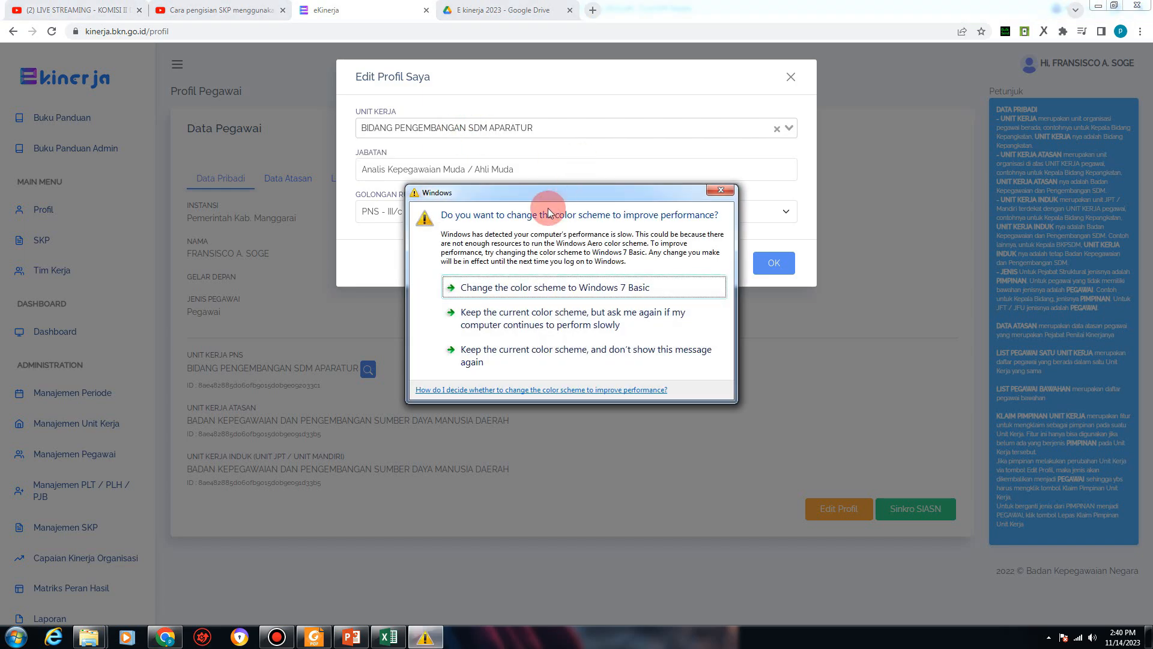
left_click(721, 190)
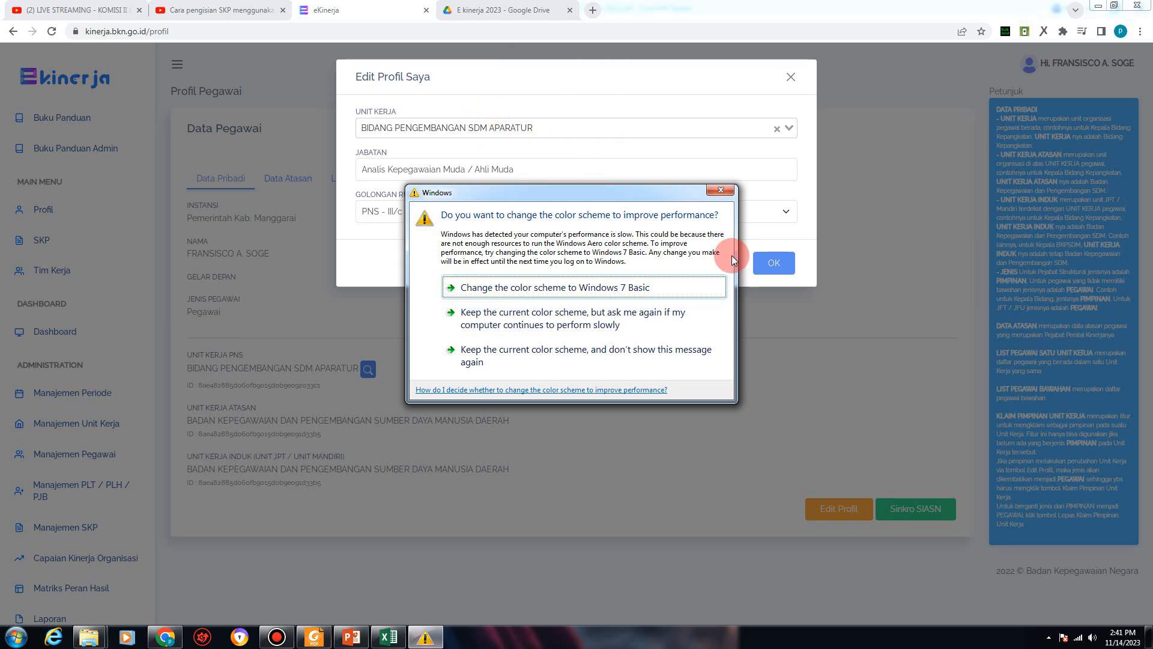
left_click(721, 189)
left_click(772, 128)
left_click(791, 79)
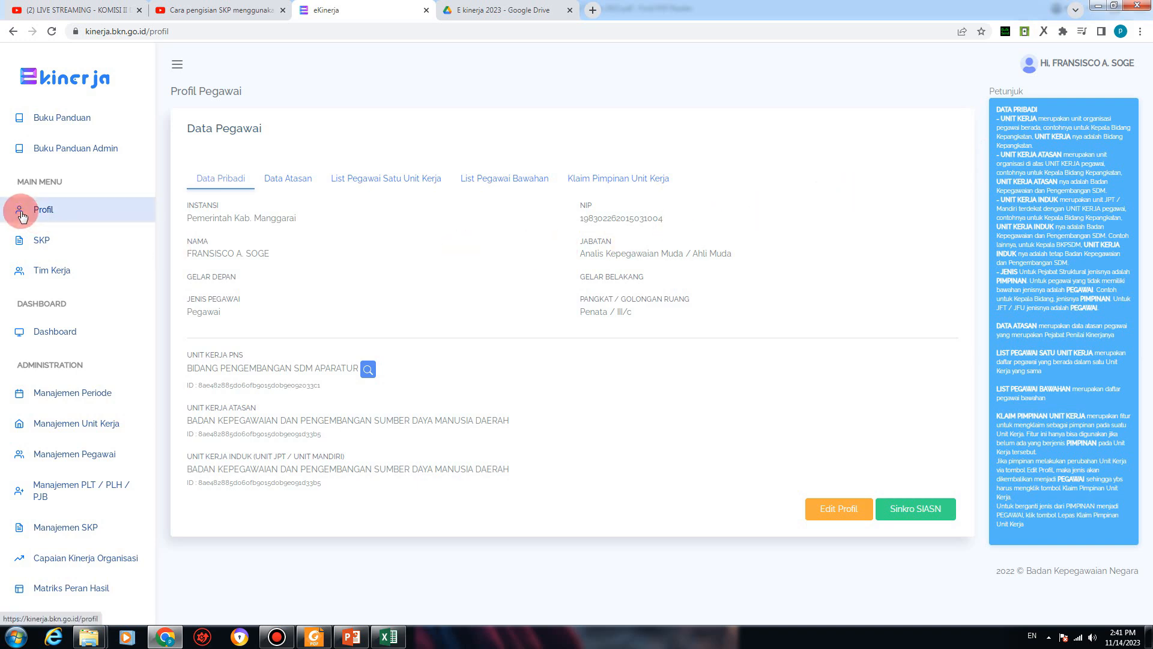
Step: Go to the SKP list and open Penilaian for the 2023 SKP
left_click(41, 242)
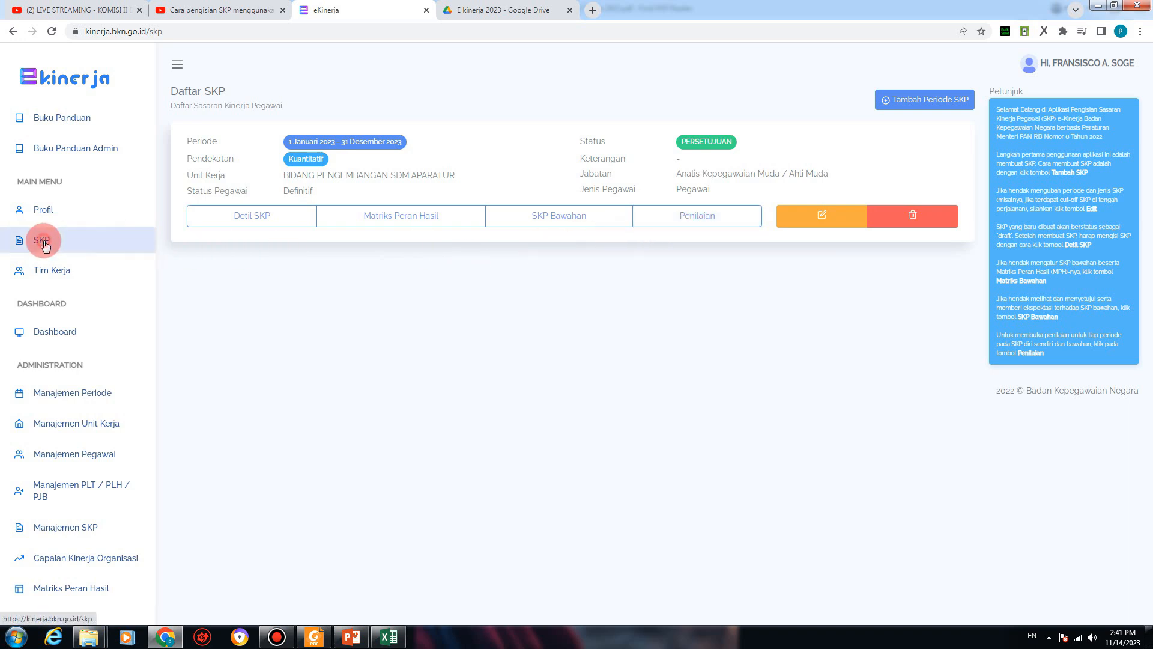
left_click(682, 224)
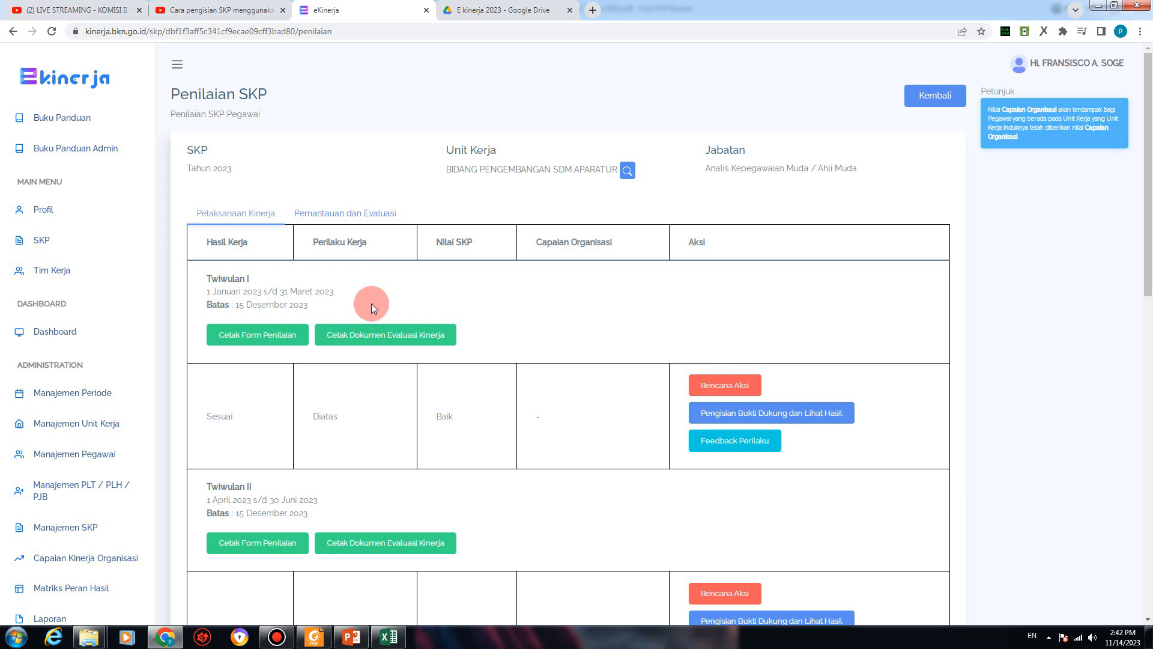
scroll(371, 303, "down", 1)
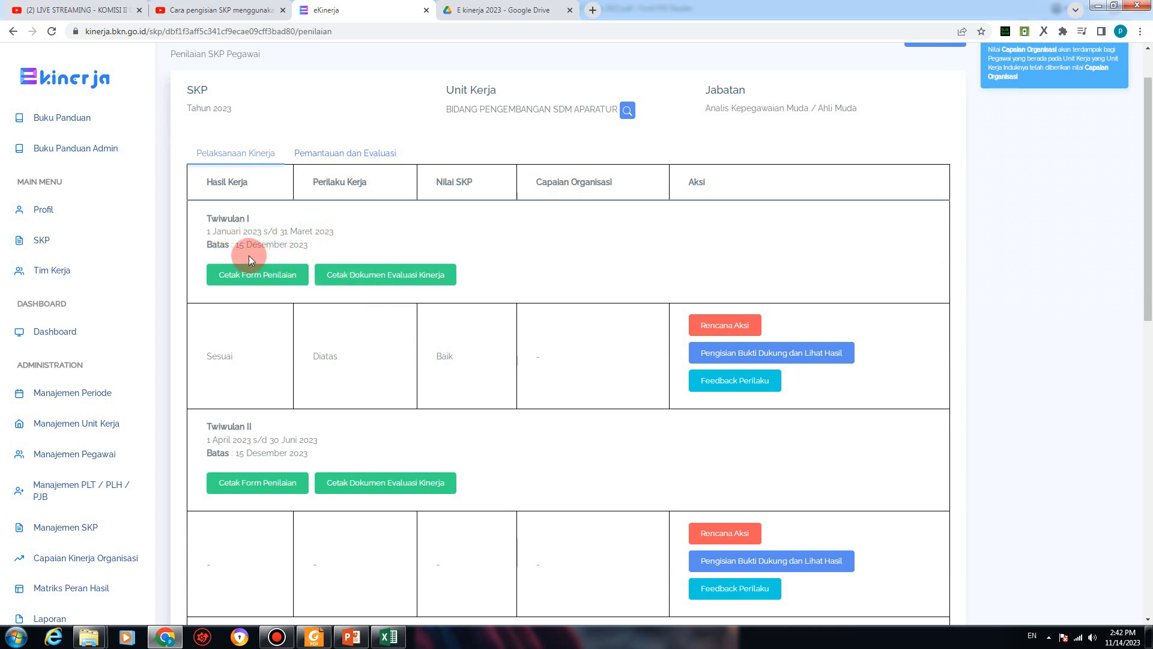
scroll(279, 326, "down", 1)
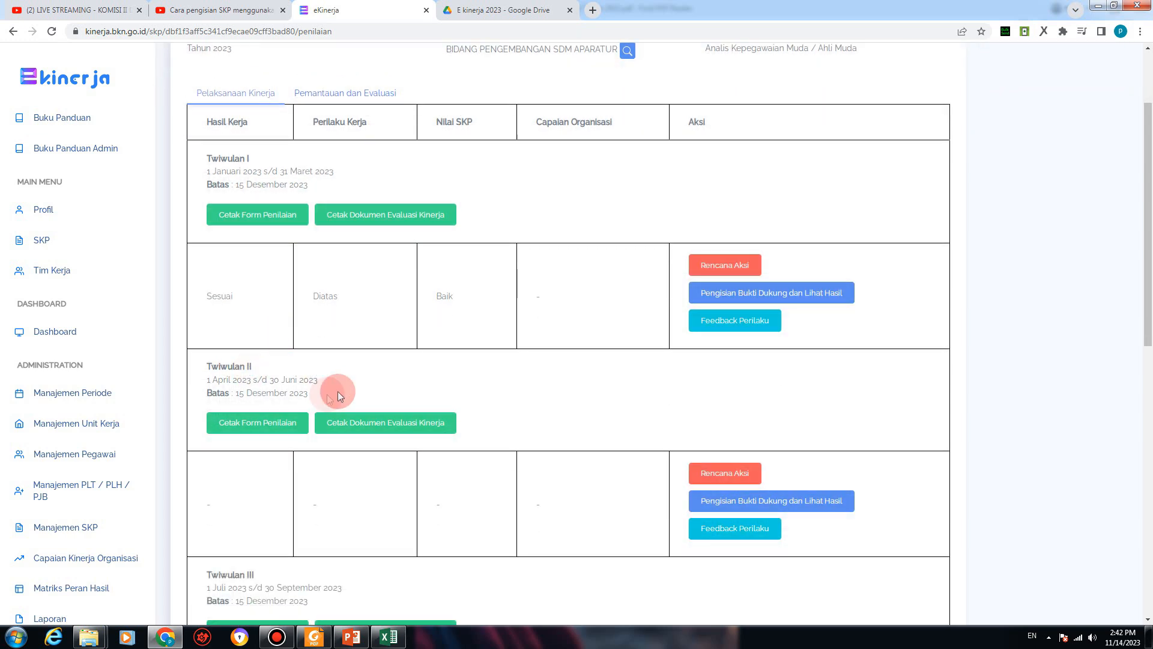
scroll(420, 427, "down", 7)
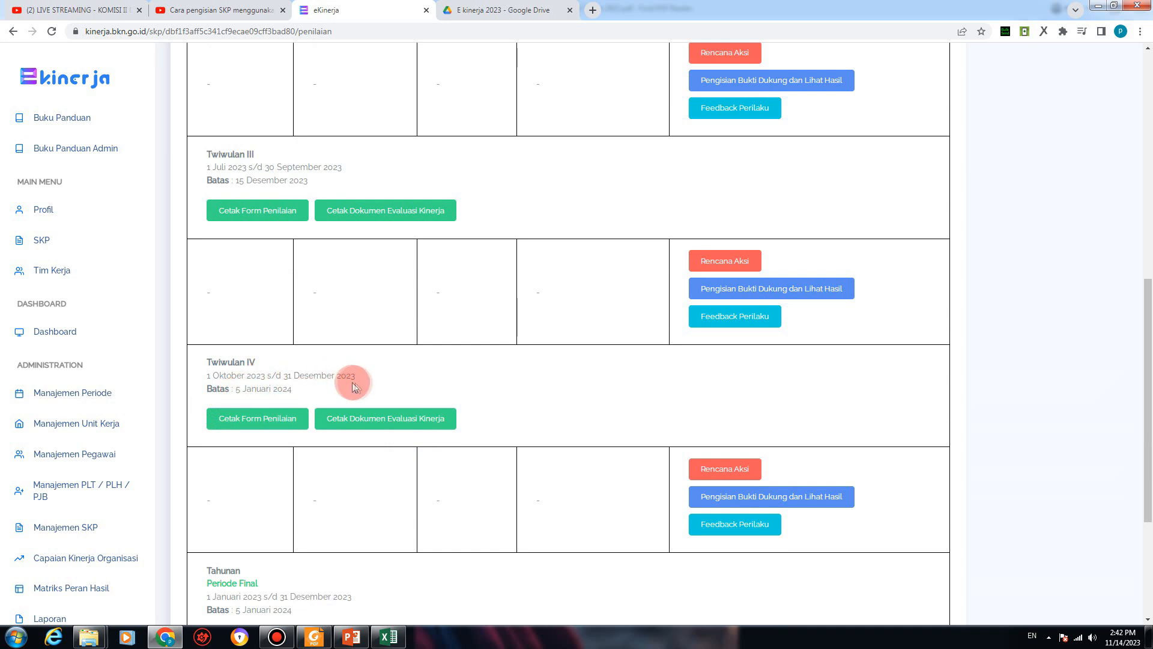
scroll(388, 392, "down", 3)
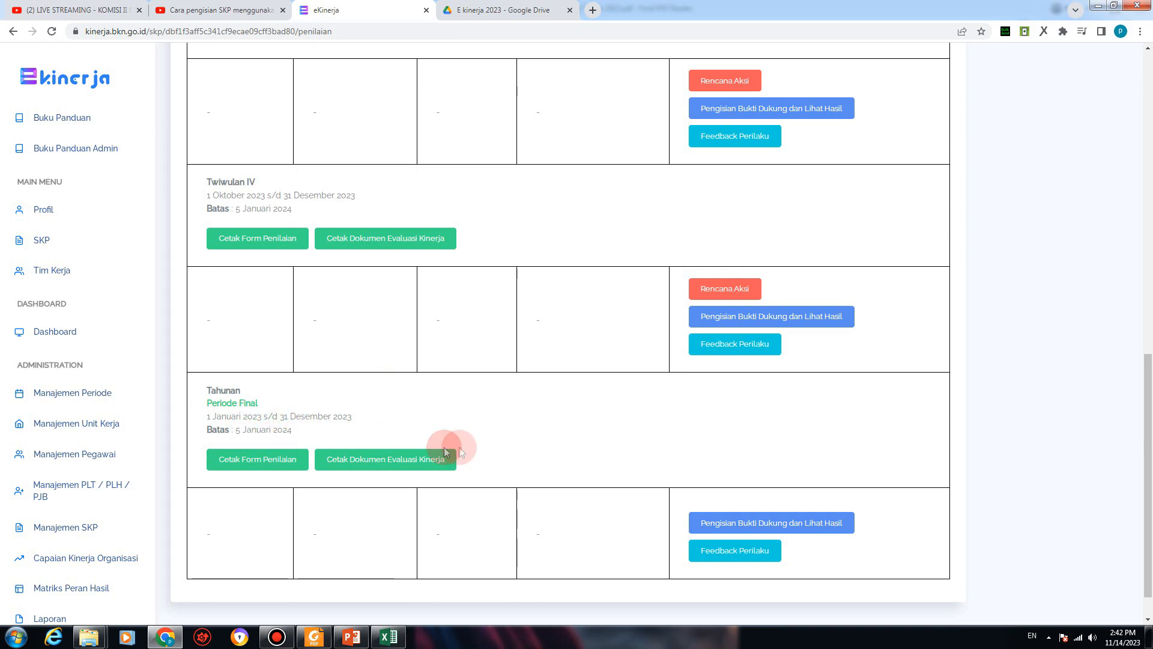
scroll(467, 446, "up", 12)
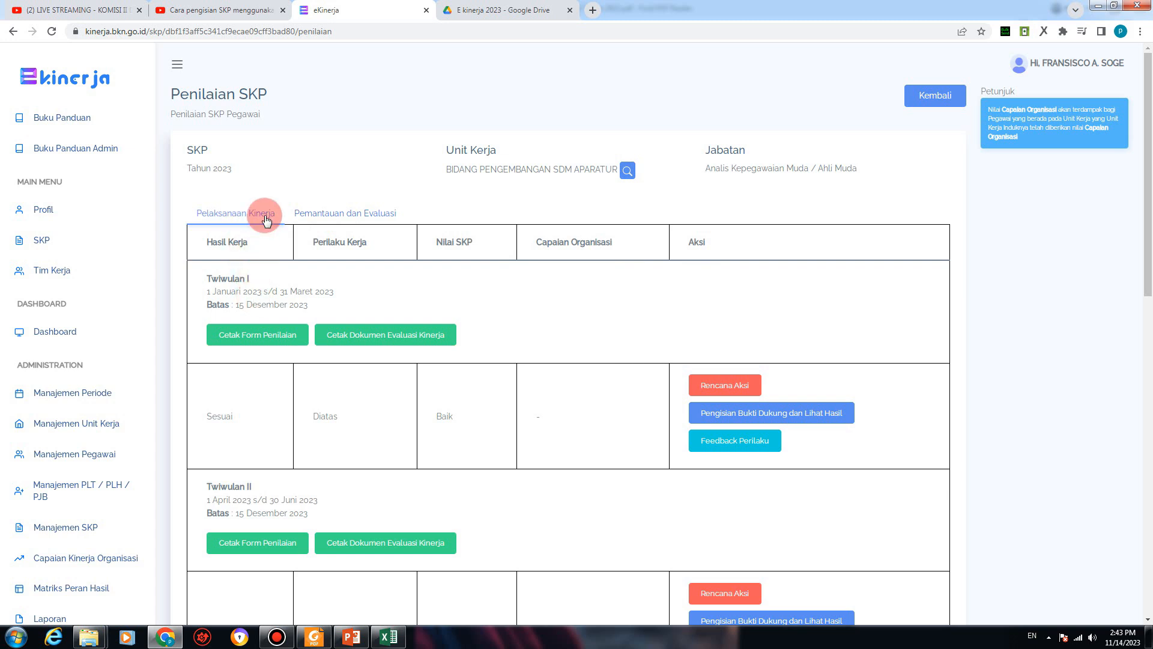
left_click(346, 215)
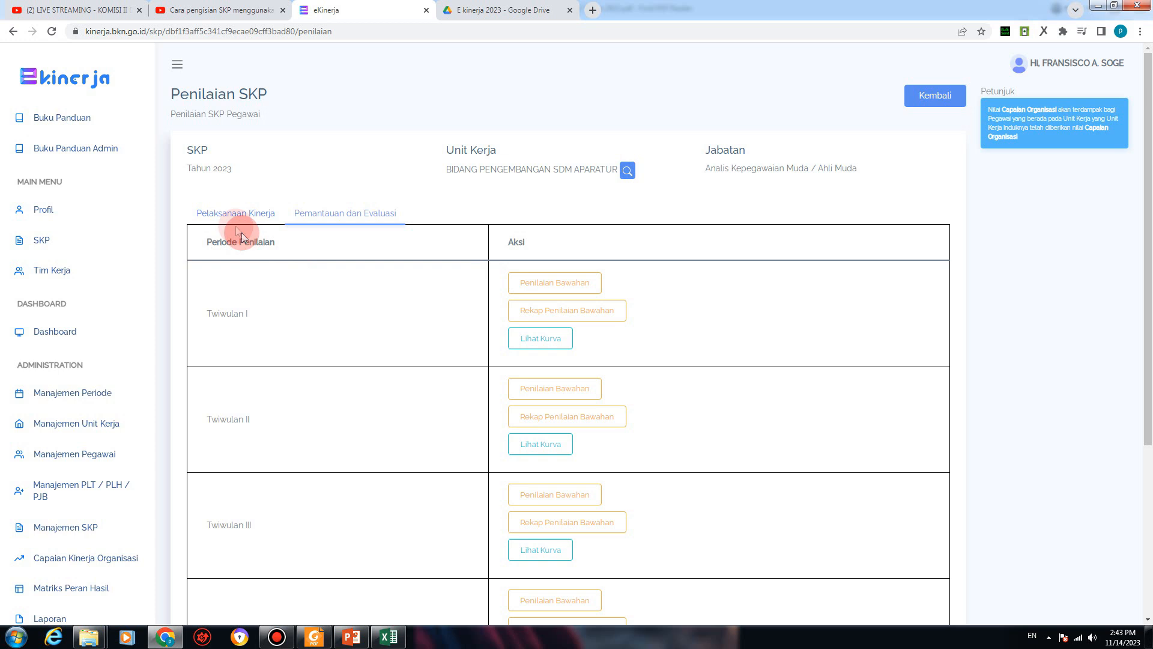
left_click(258, 216)
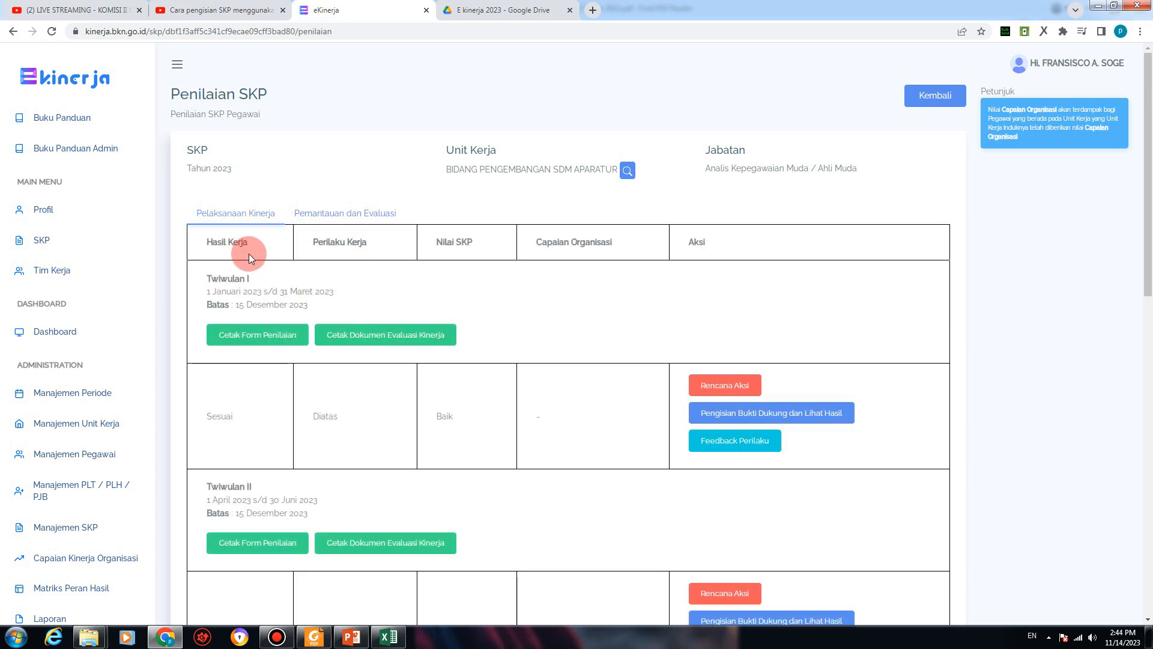
scroll(305, 291, "down", 2)
scroll(304, 291, "up", 1)
scroll(306, 292, "down", 5)
scroll(308, 293, "up", 5)
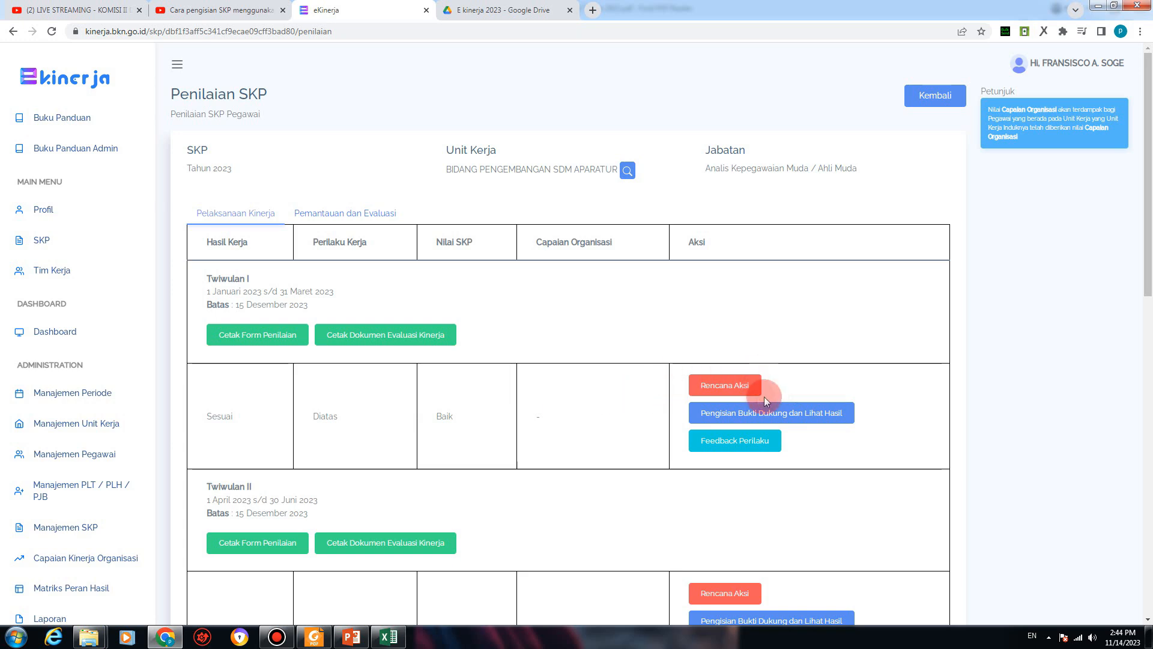
left_click(735, 388)
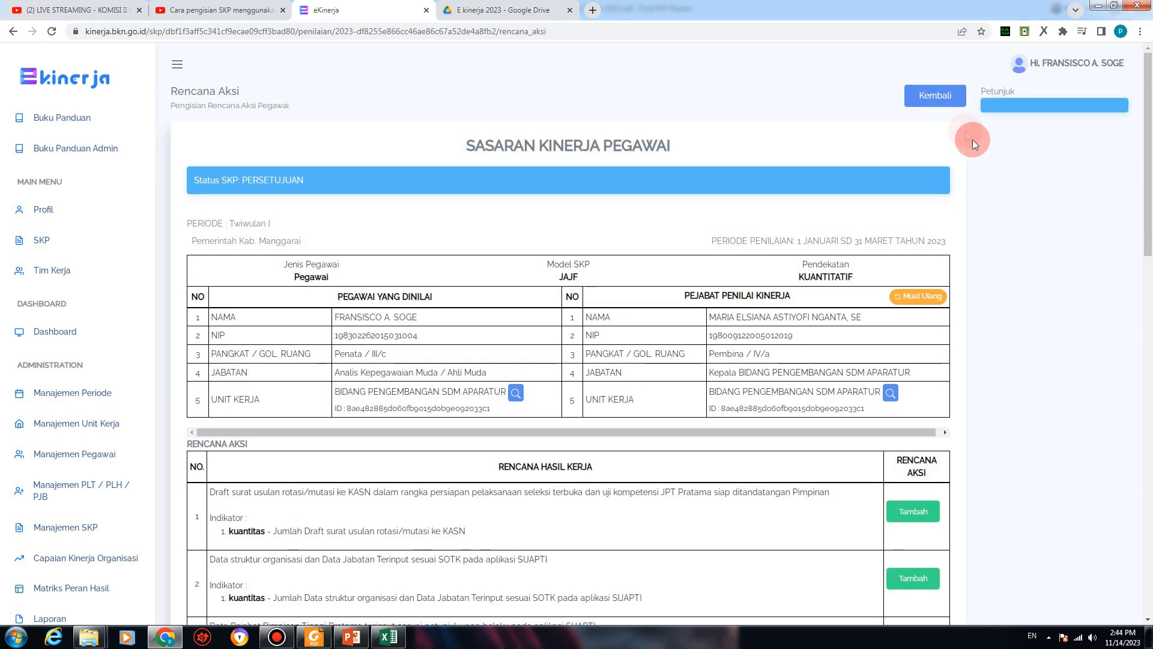
scroll(792, 448, "down", 7)
scroll(793, 448, "up", 7)
scroll(913, 263, "down", 1)
scroll(919, 223, "up", 1)
left_click(932, 96)
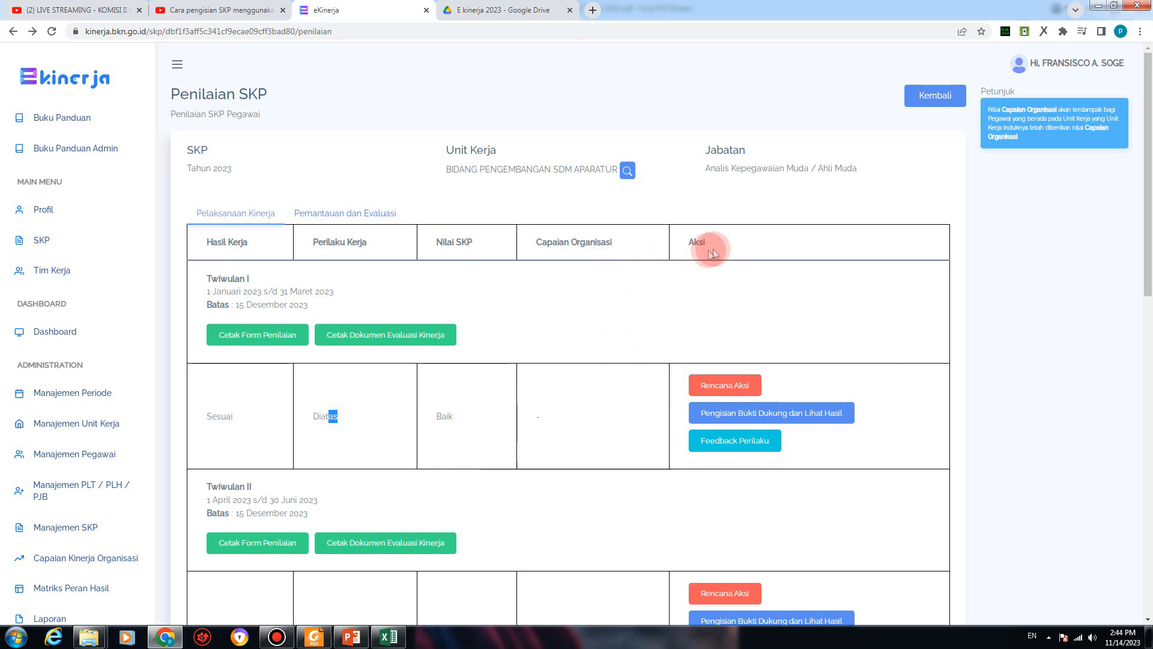
scroll(533, 383, "down", 2)
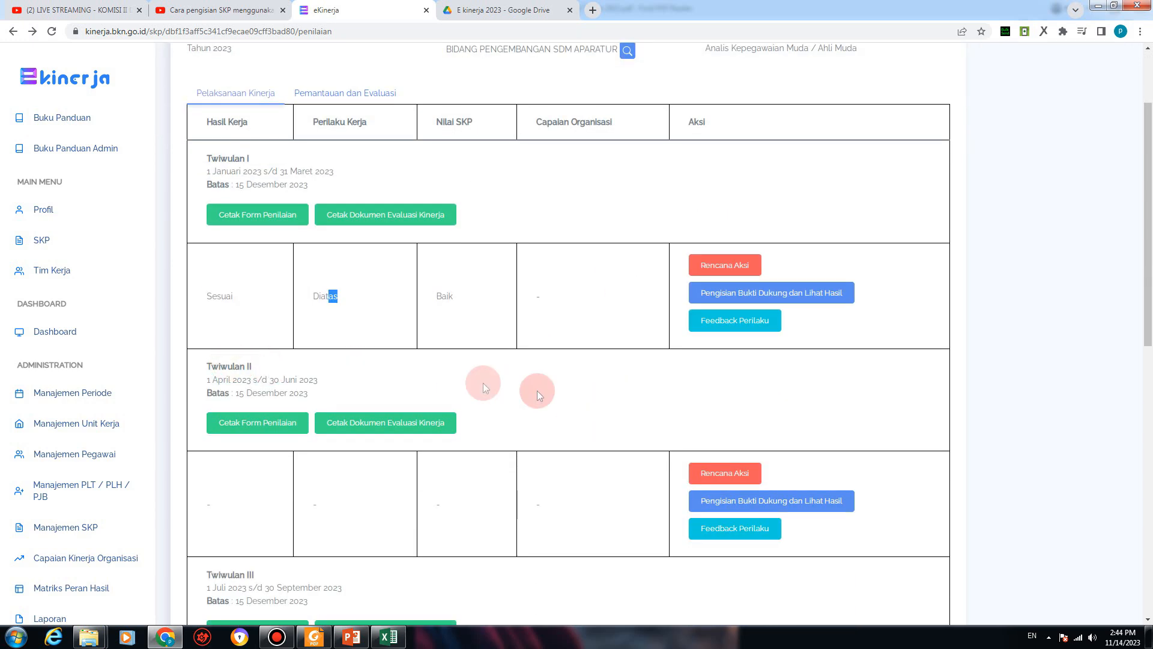
scroll(628, 409, "up", 2)
scroll(629, 409, "down", 2)
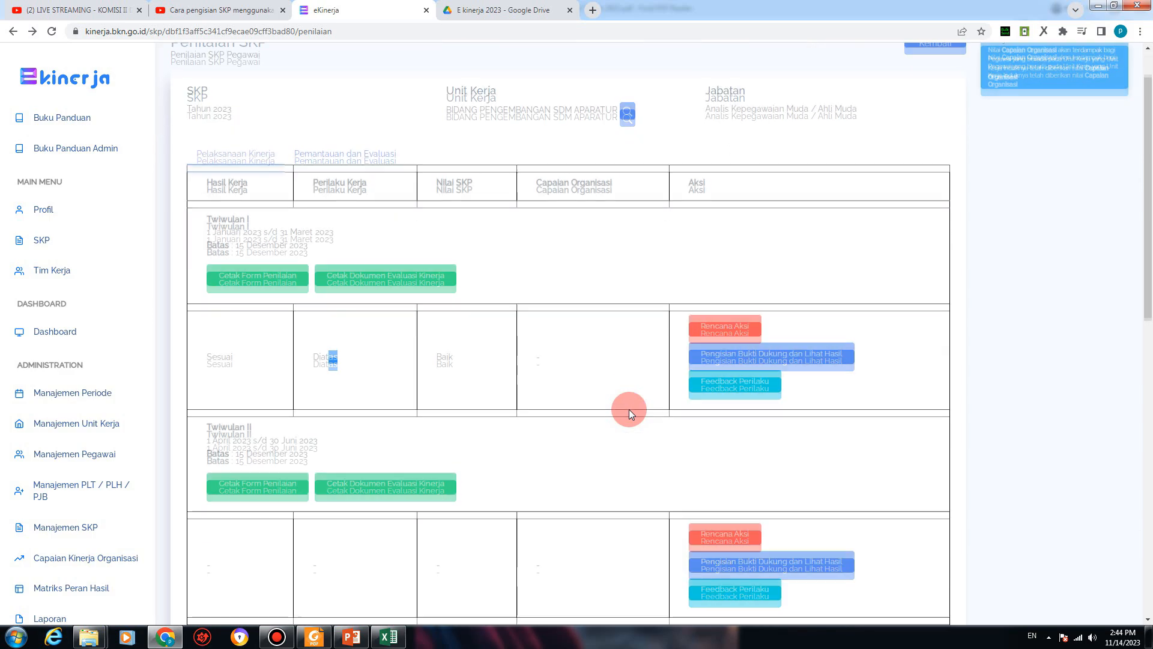
scroll(629, 409, "up", 2)
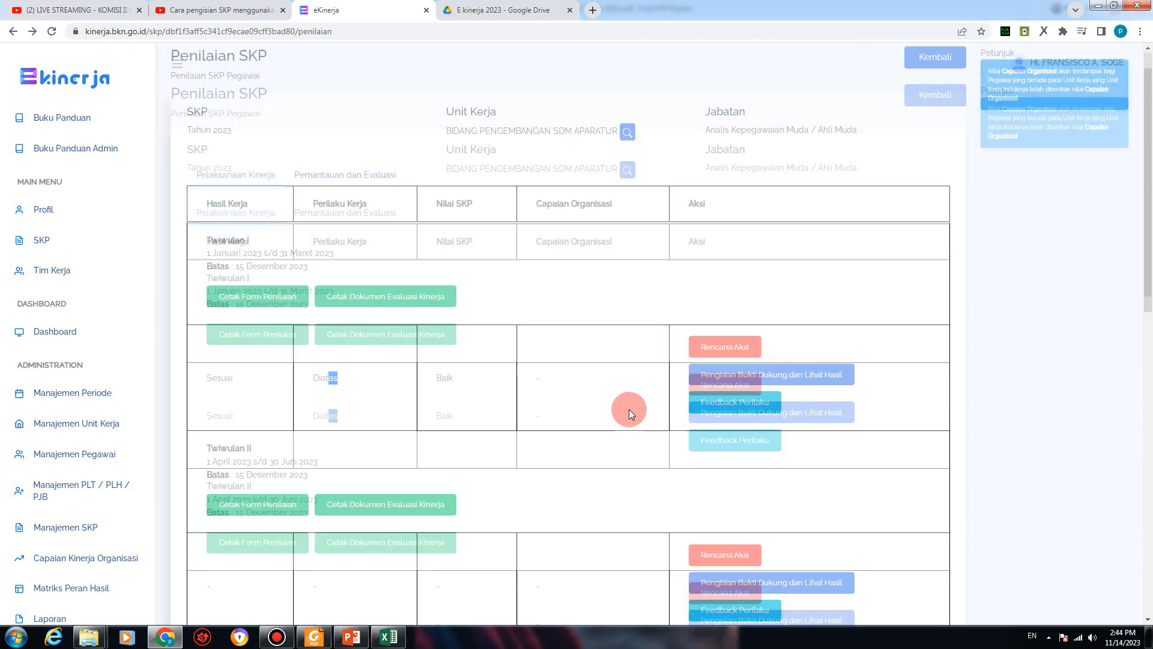
scroll(629, 409, "down", 2)
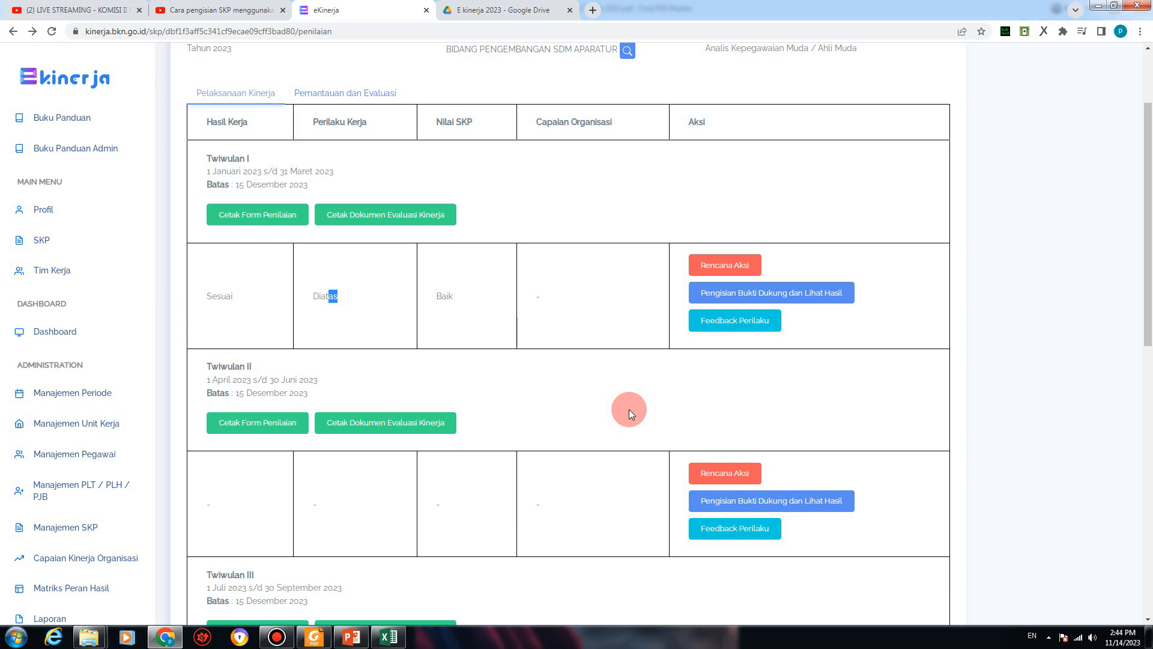
scroll(629, 409, "up", 1)
scroll(637, 414, "down", 2)
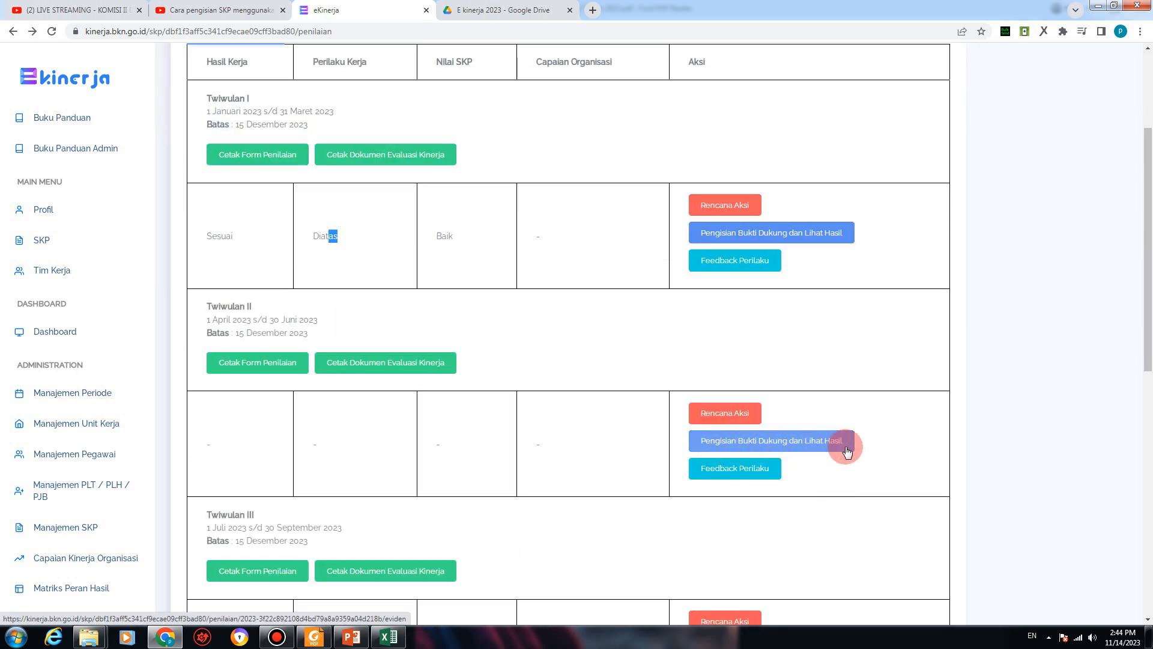
scroll(571, 424, "up", 3)
scroll(571, 424, "down", 3)
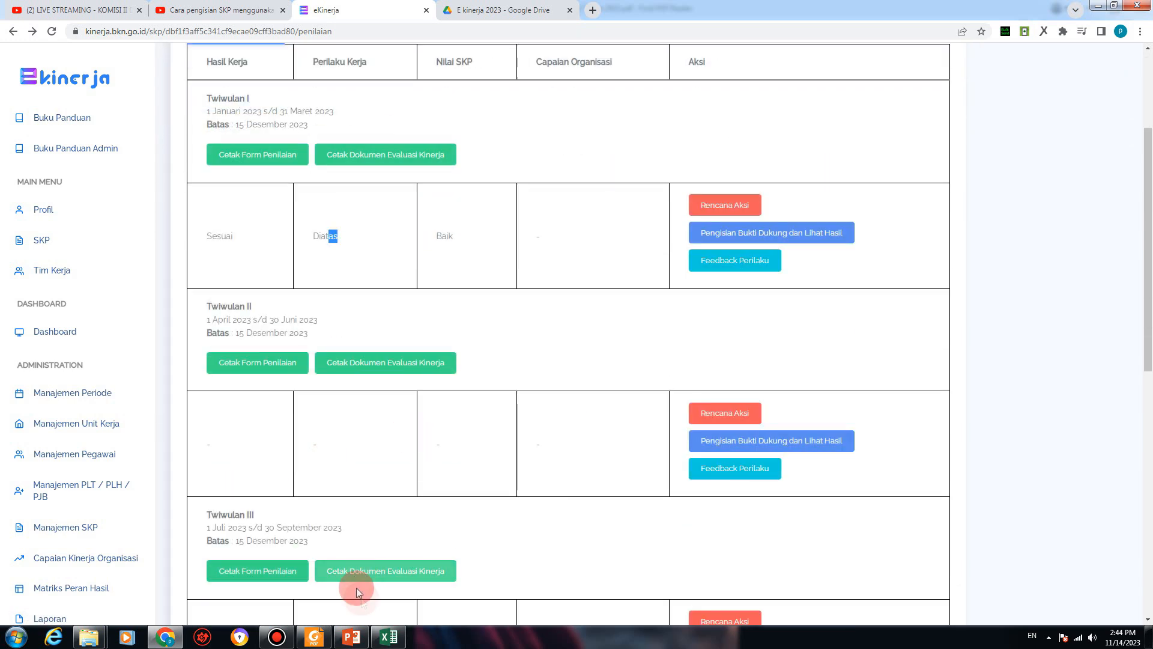
left_click(394, 643)
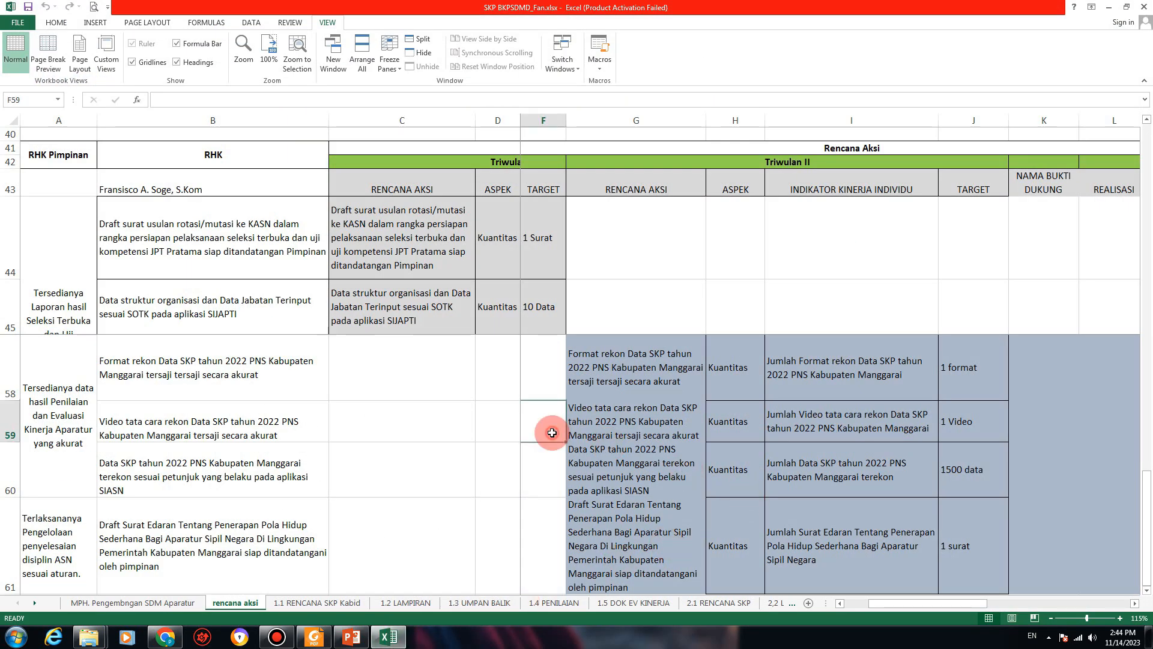
Step: Switch between MPH. Pengembngan SDM Aparatur and rencana aksi, reviewing Format rekon and Data PPPK entries
left_click(653, 403)
left_click(678, 387)
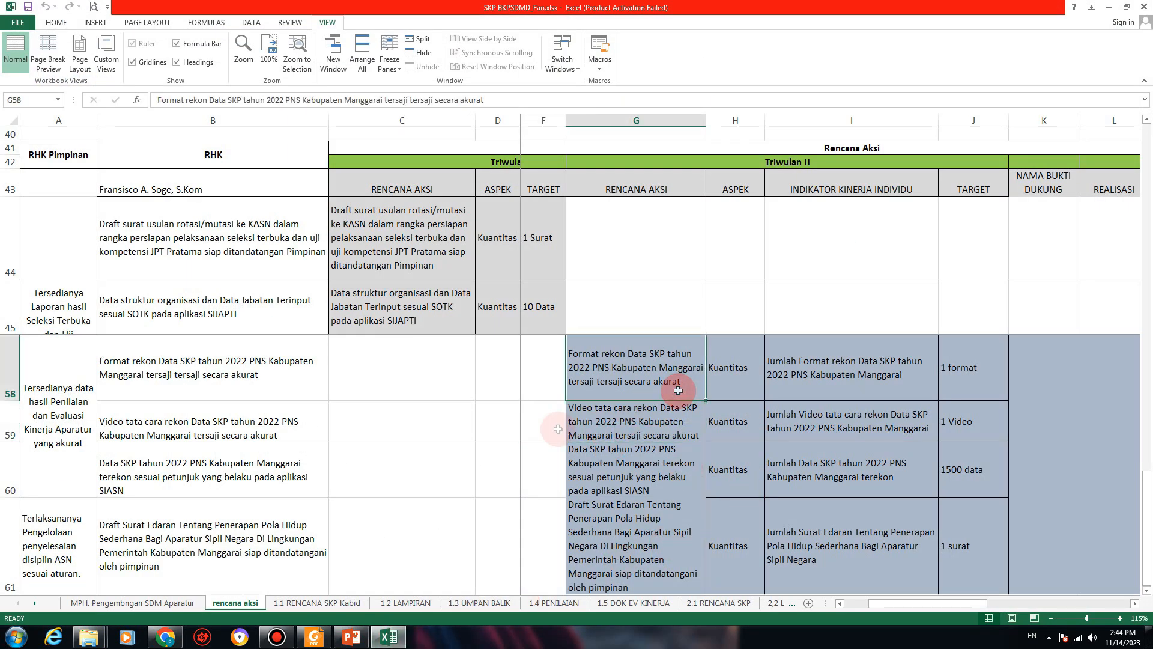
left_click(118, 604)
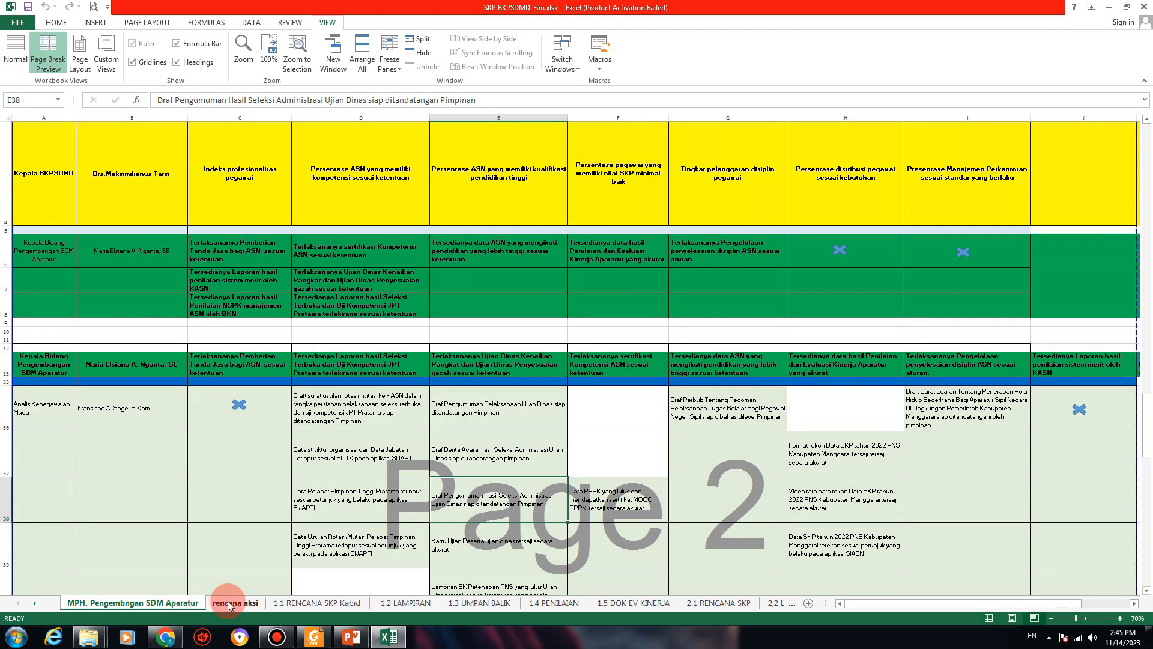
left_click(228, 603)
left_click(318, 429)
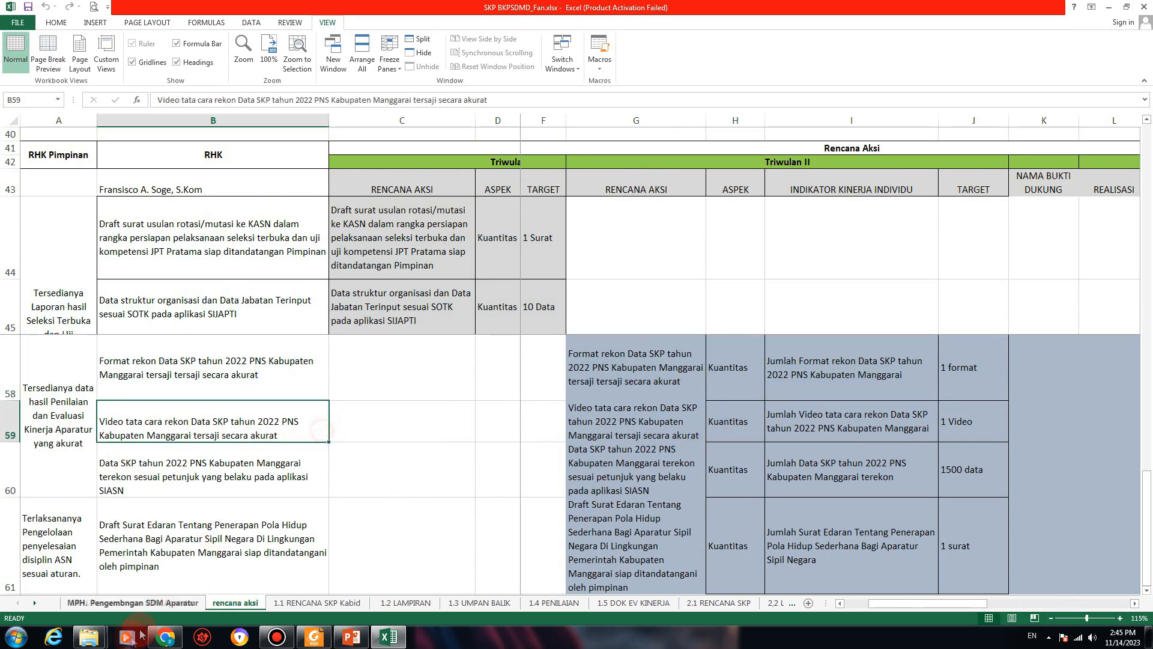
left_click(201, 363)
scroll(201, 373, "up", 2)
scroll(180, 330, "up", 2)
scroll(172, 294, "down", 2)
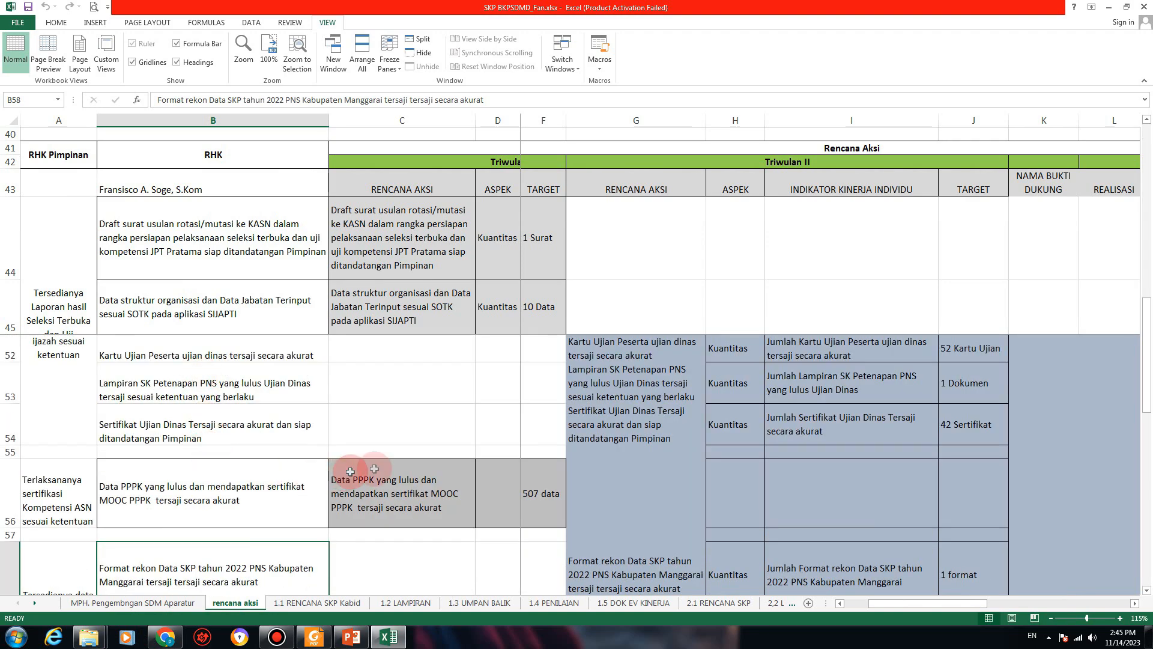
left_click(470, 478)
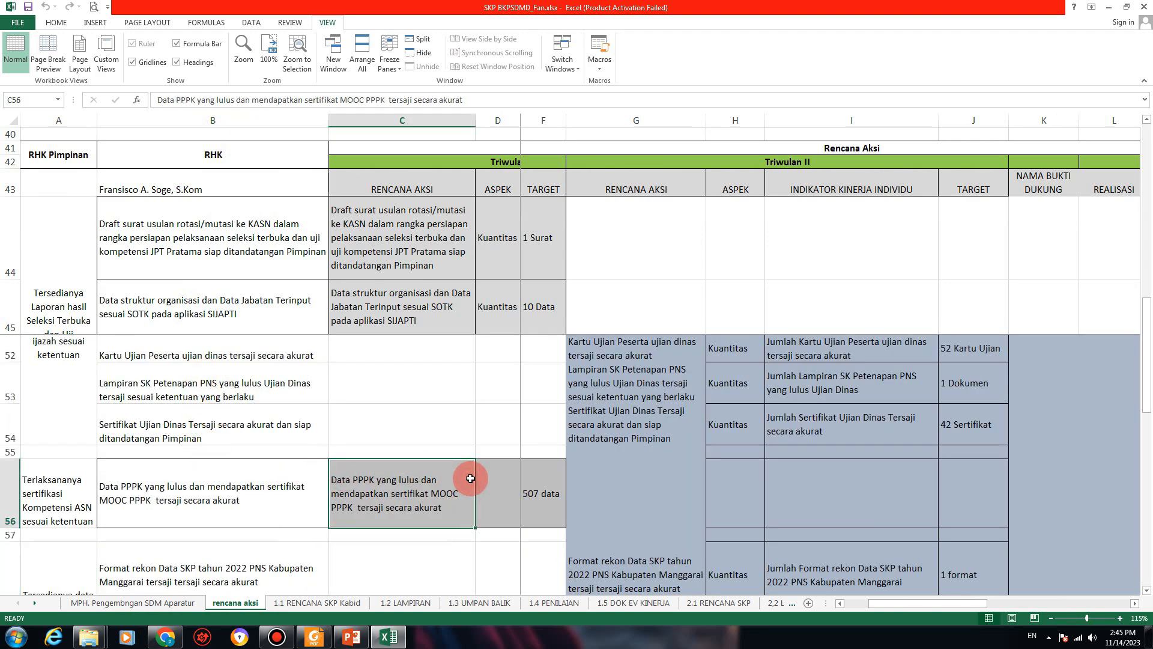
Step: Inspect the Triwulan I and Triwulan II header columns on the rencana aksi sheet
left_click(493, 162)
left_click(684, 161)
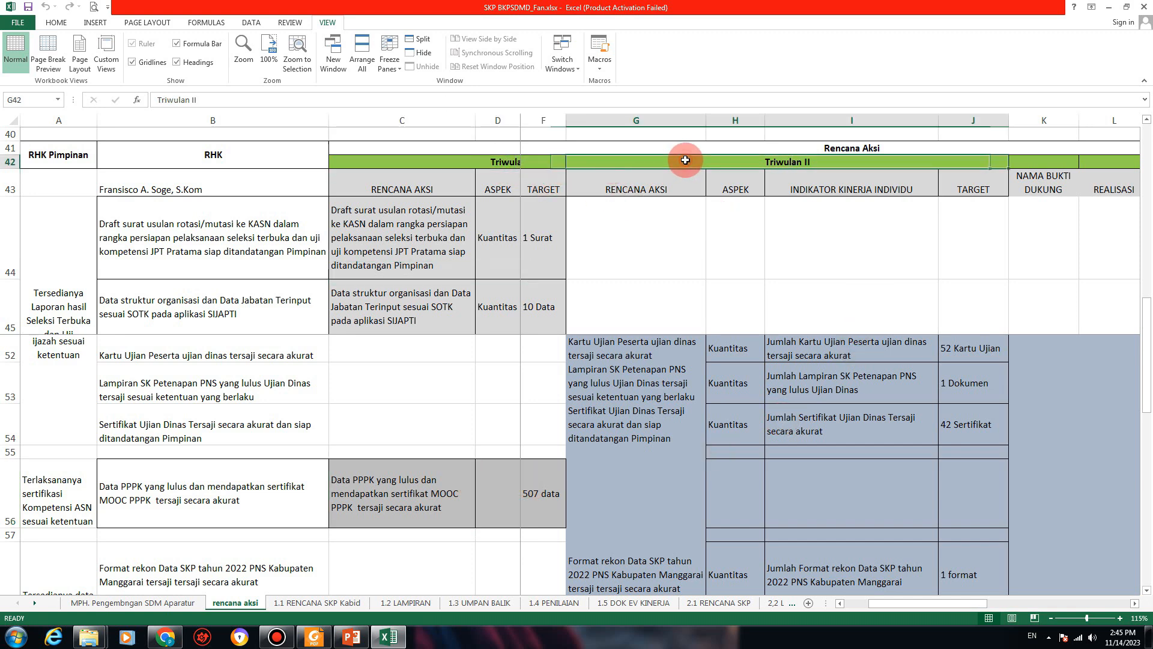
key("Right")
key("Right")
key("Right")
key("Right")
key("Right")
key("Right")
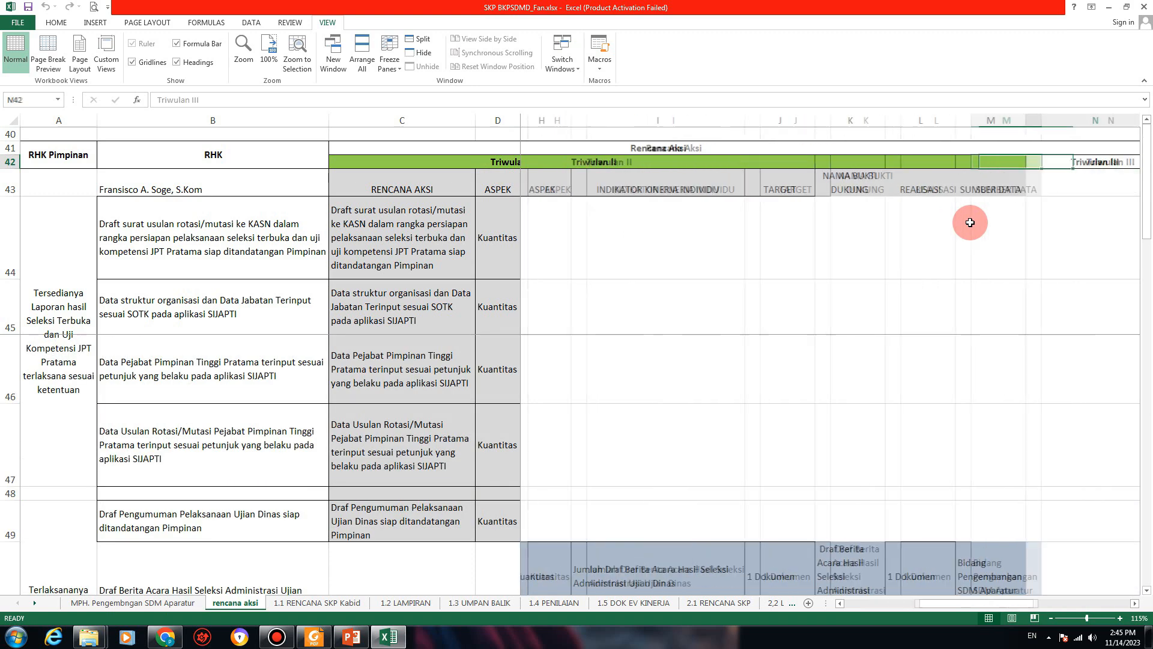
key("Left")
key("Left")
key("Left")
key("Left")
key("Left")
key("Left")
key("Left")
key("Left")
key("Left")
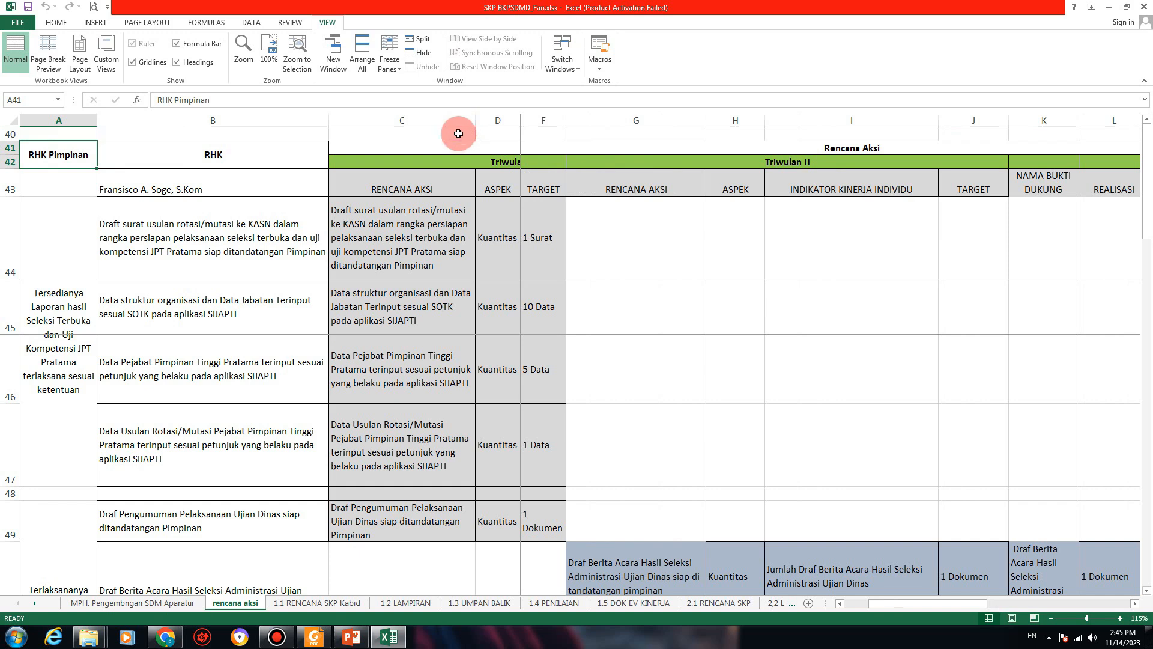
left_click(460, 164)
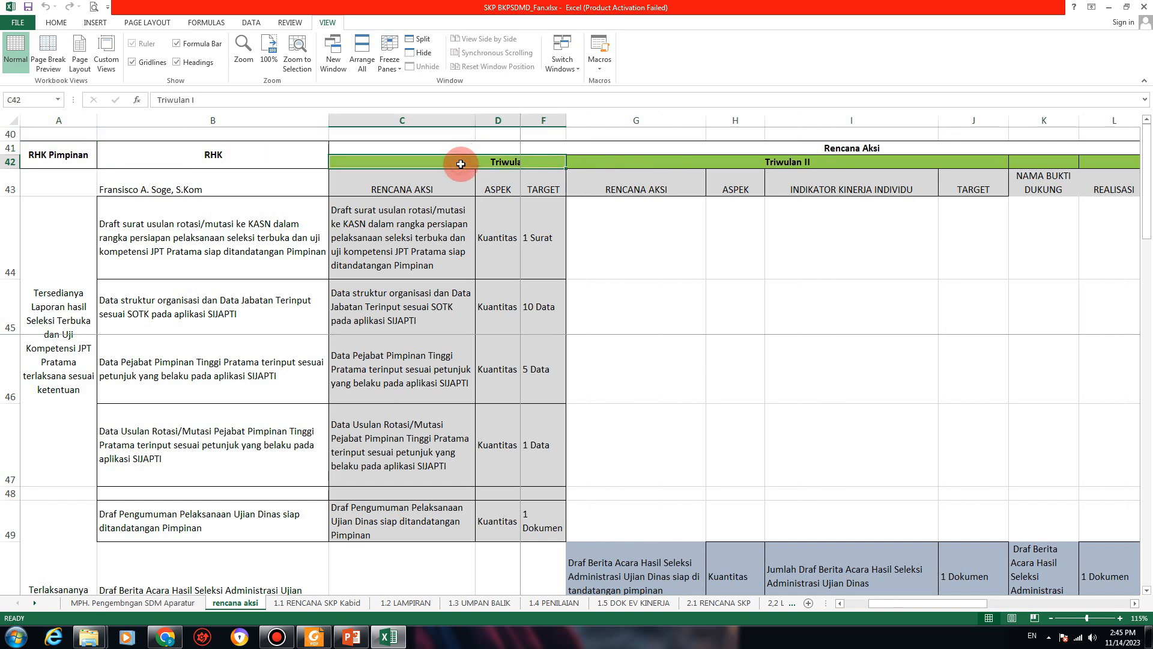
left_click(758, 164)
Step: Review Triwulan II Ujian Dinas plans: Kartu Ujian, Lampiran SK and Sertifikat Ujian Dinas
scroll(766, 382, "down", 2)
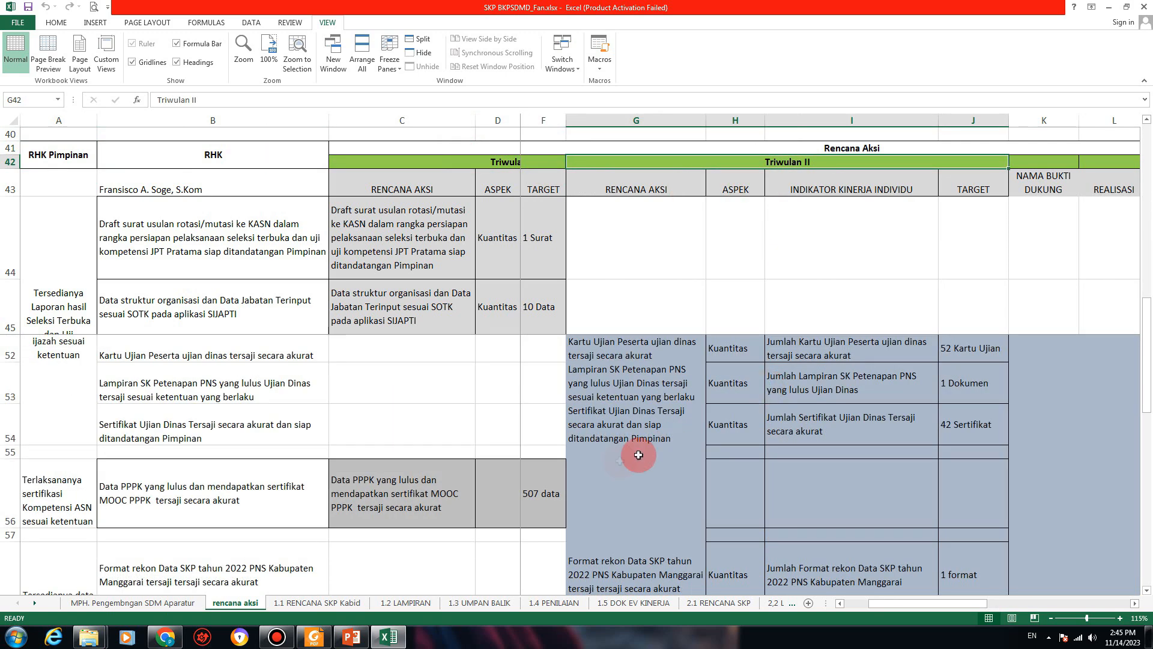
left_click(625, 393)
left_click(752, 173)
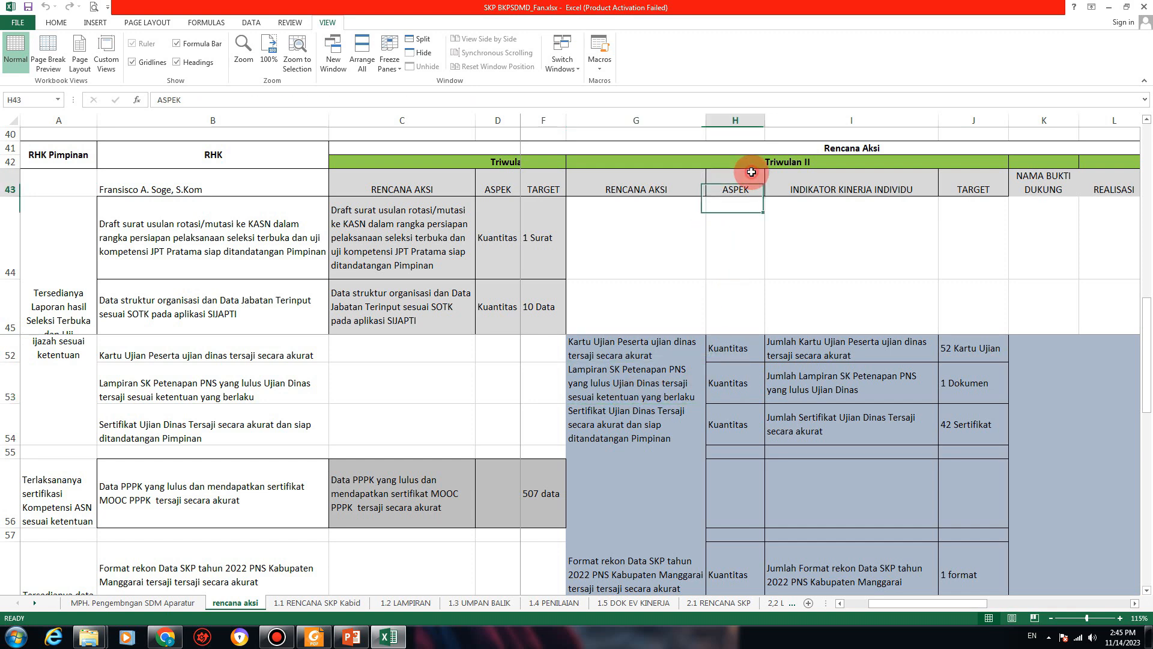
left_click(787, 354)
left_click(648, 412)
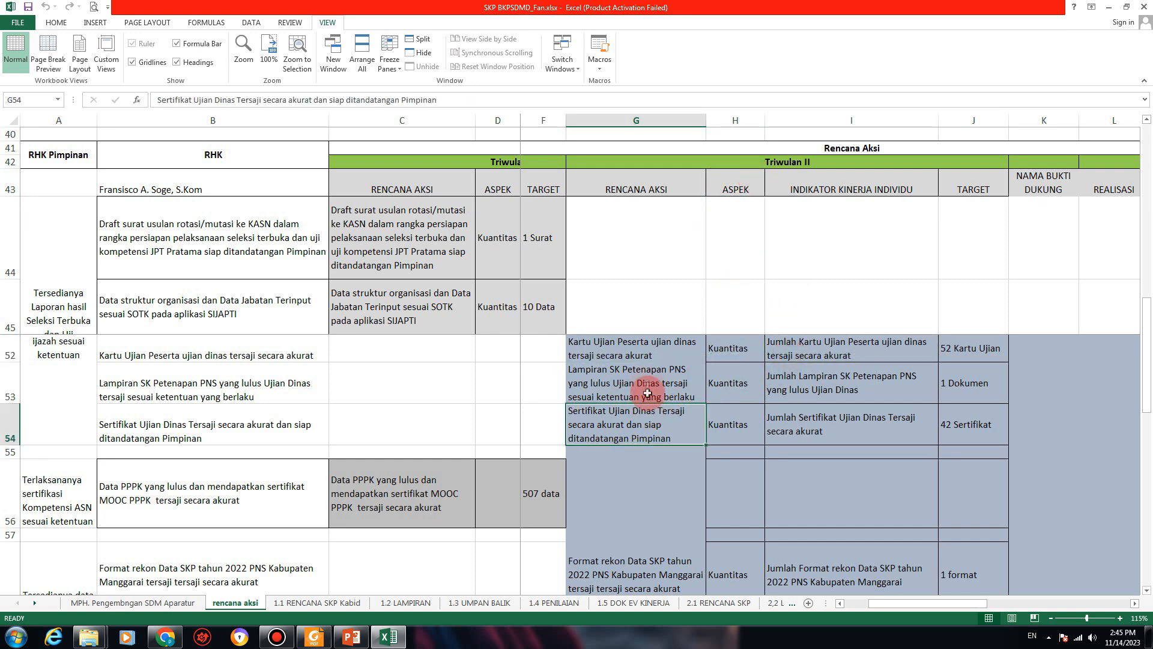
left_click(645, 367)
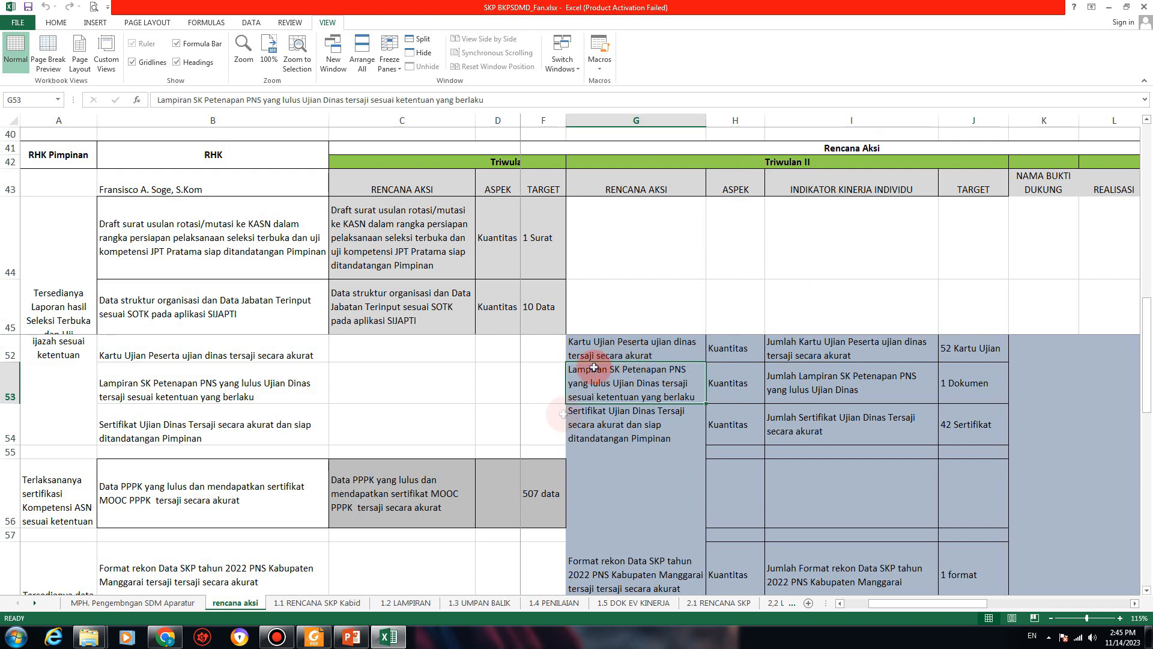
left_click(659, 356)
Step: Review row 50's Draf Berita Acara entries: indicator, Kuantitas aspect, target, evidence and data source
scroll(657, 367, "up", 1)
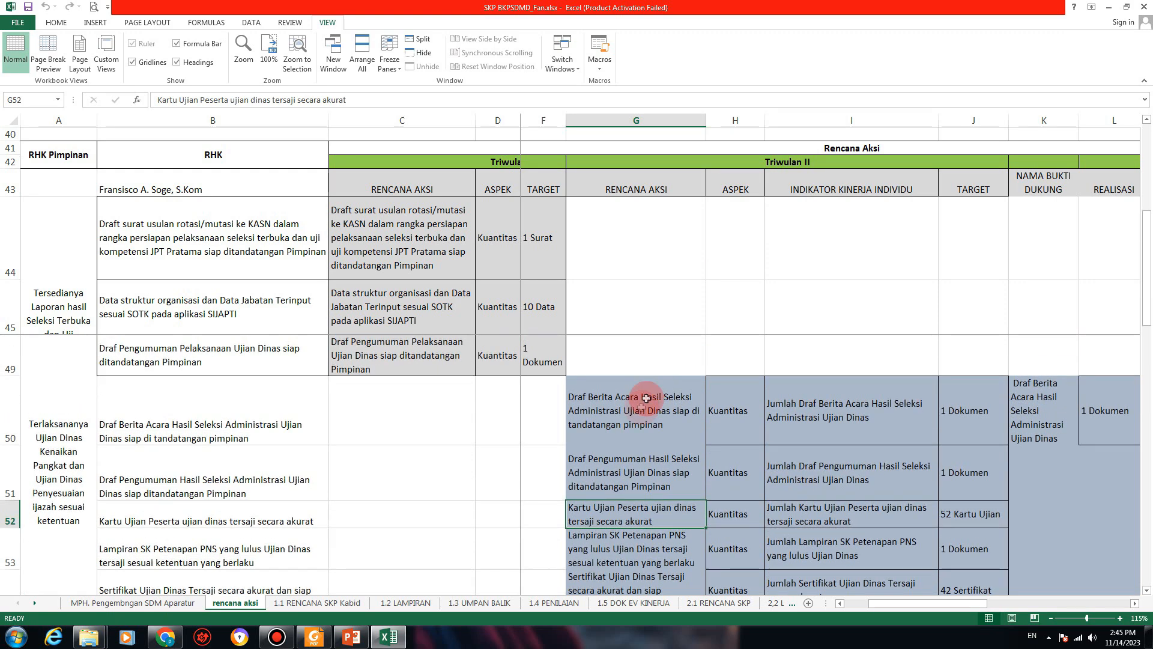
left_click(636, 411)
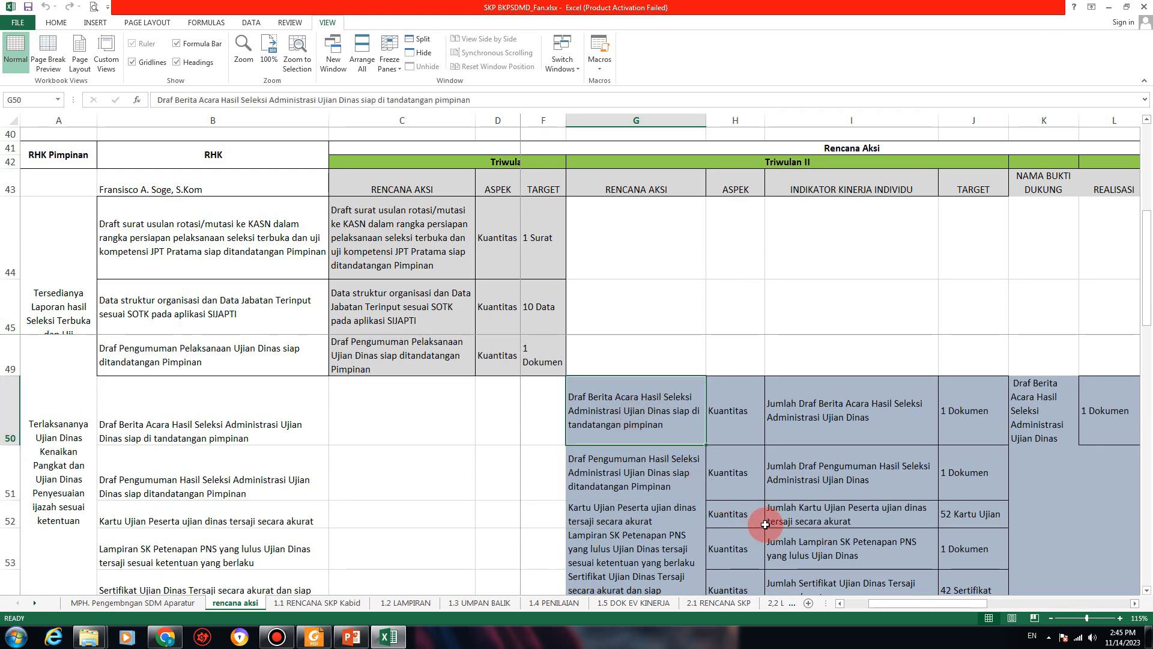
left_click(820, 416)
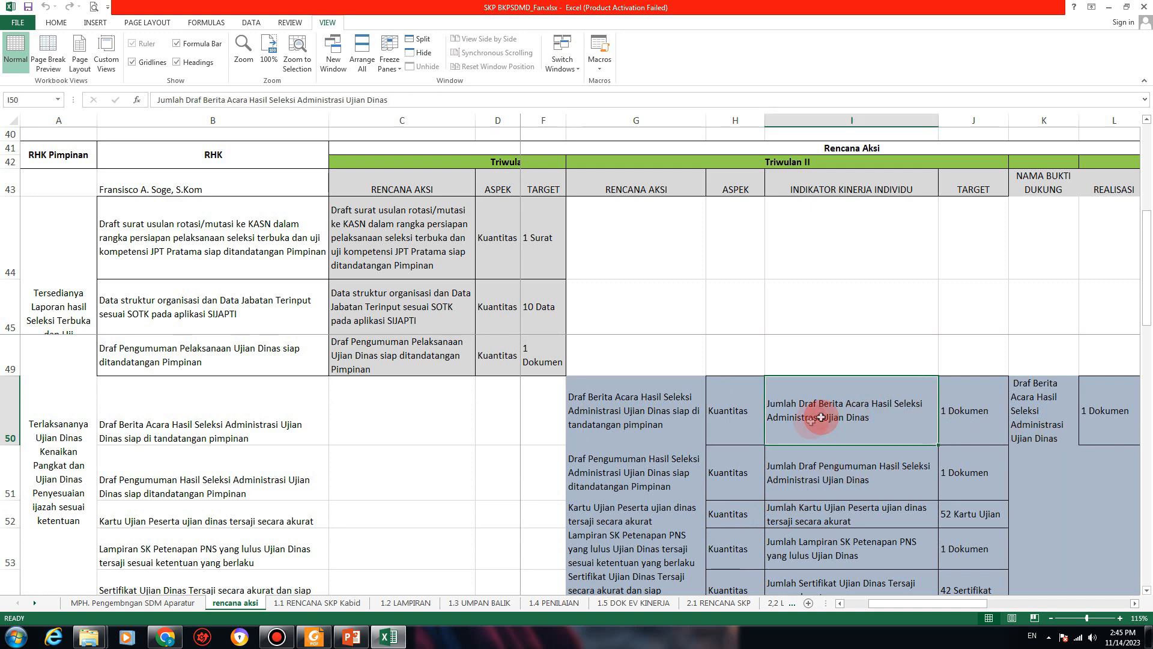
left_click(743, 417)
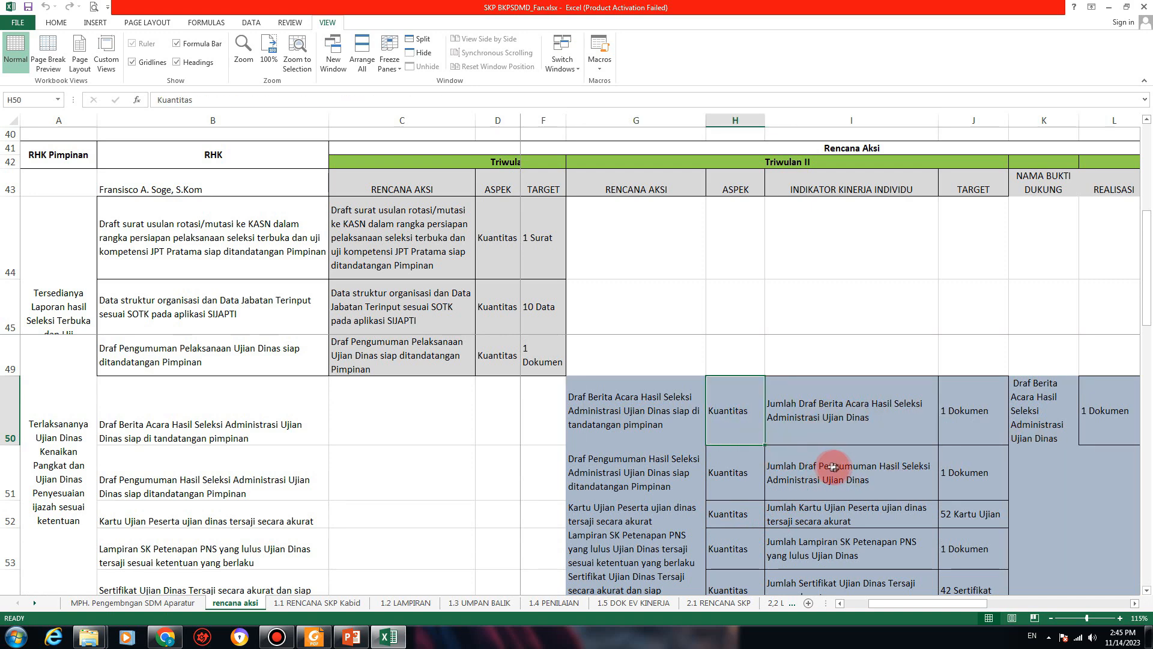
left_click(847, 414)
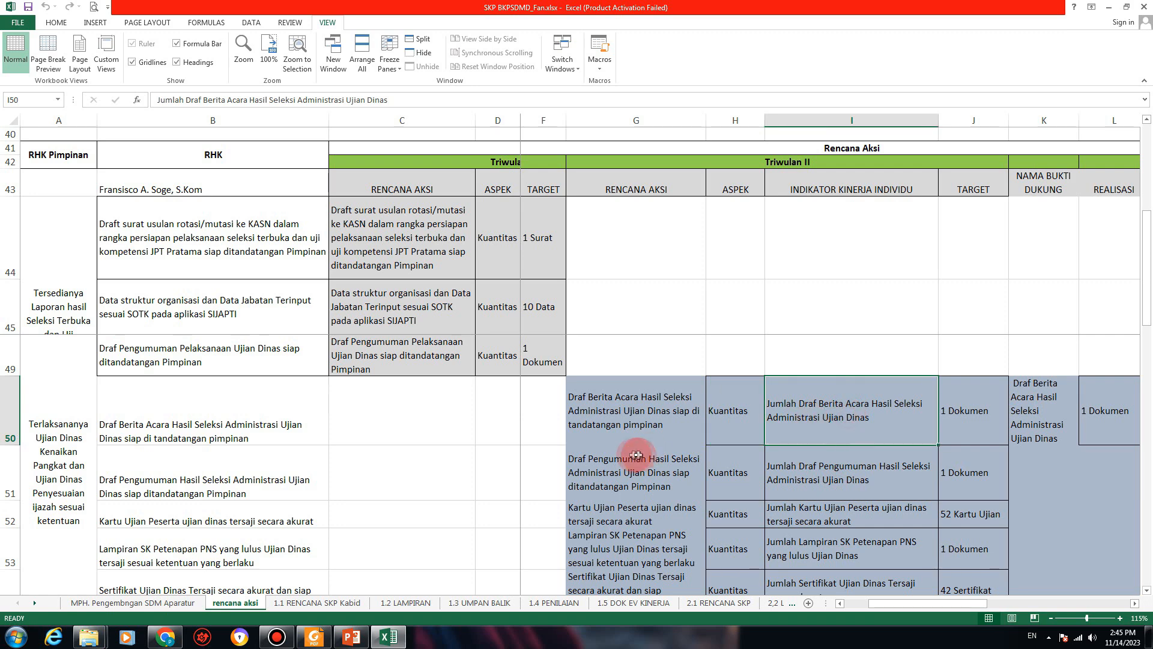
left_click(978, 415)
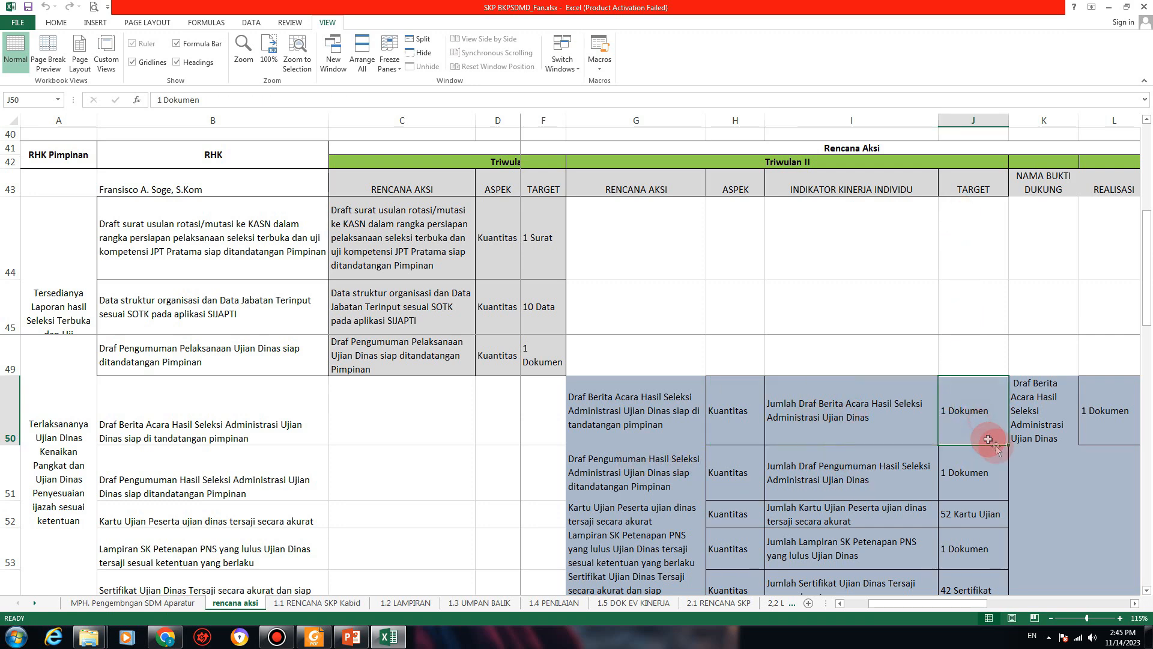
left_click(1039, 400)
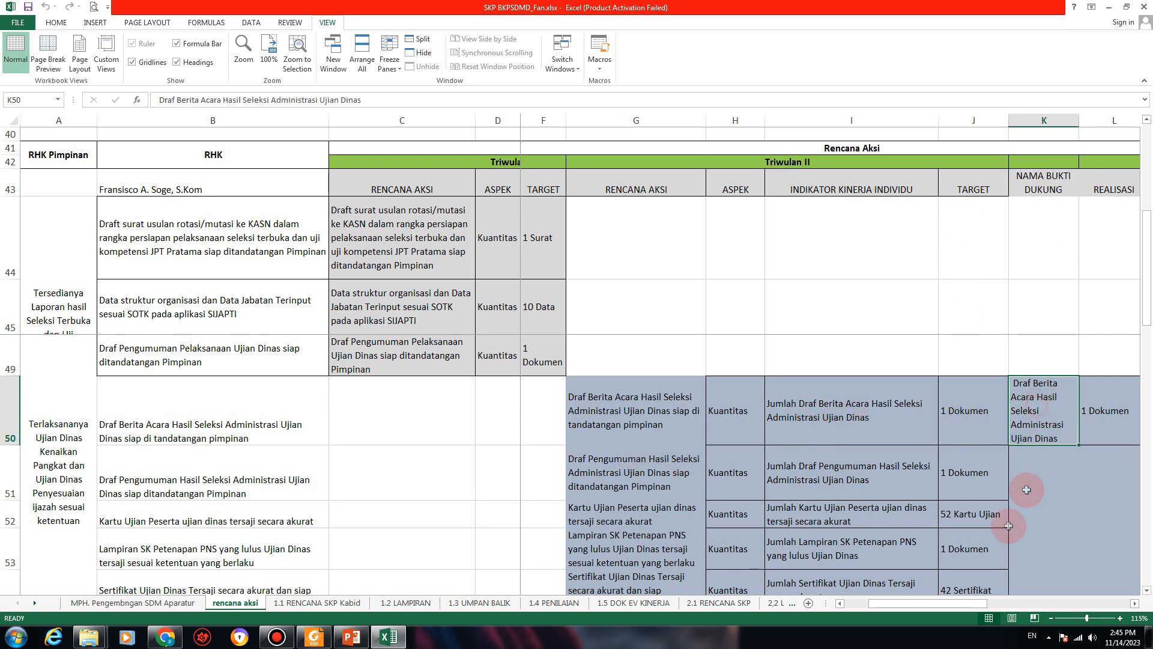
left_click_drag(968, 603, 1010, 606)
left_click(987, 414)
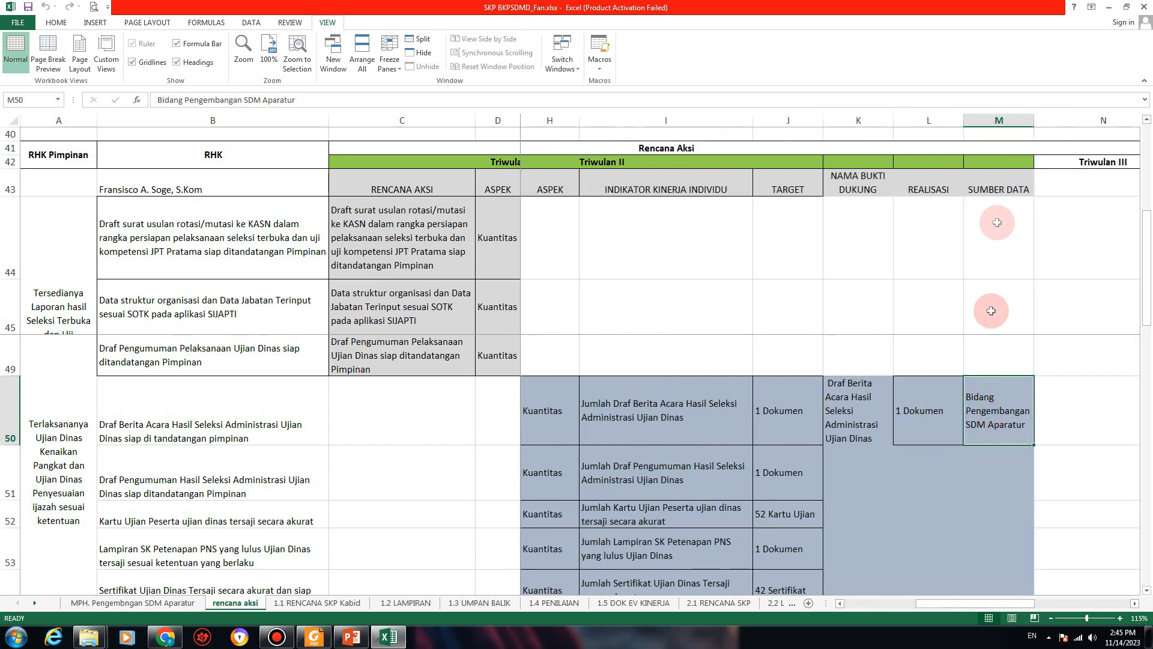
left_click_drag(1006, 605, 968, 607)
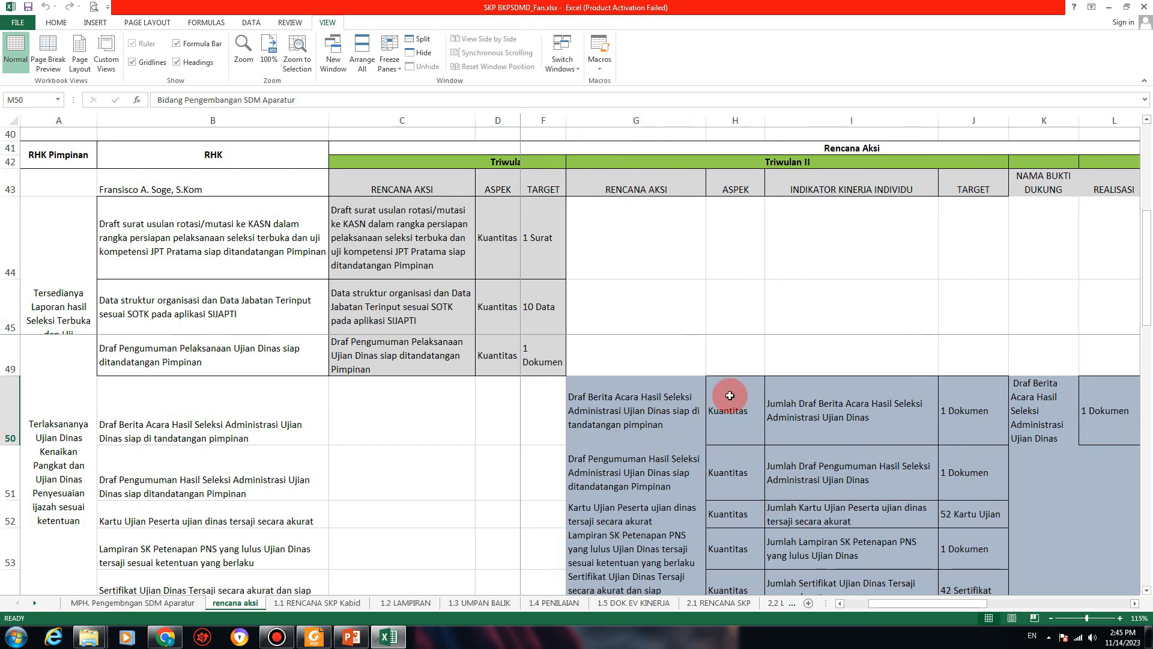
left_click(166, 636)
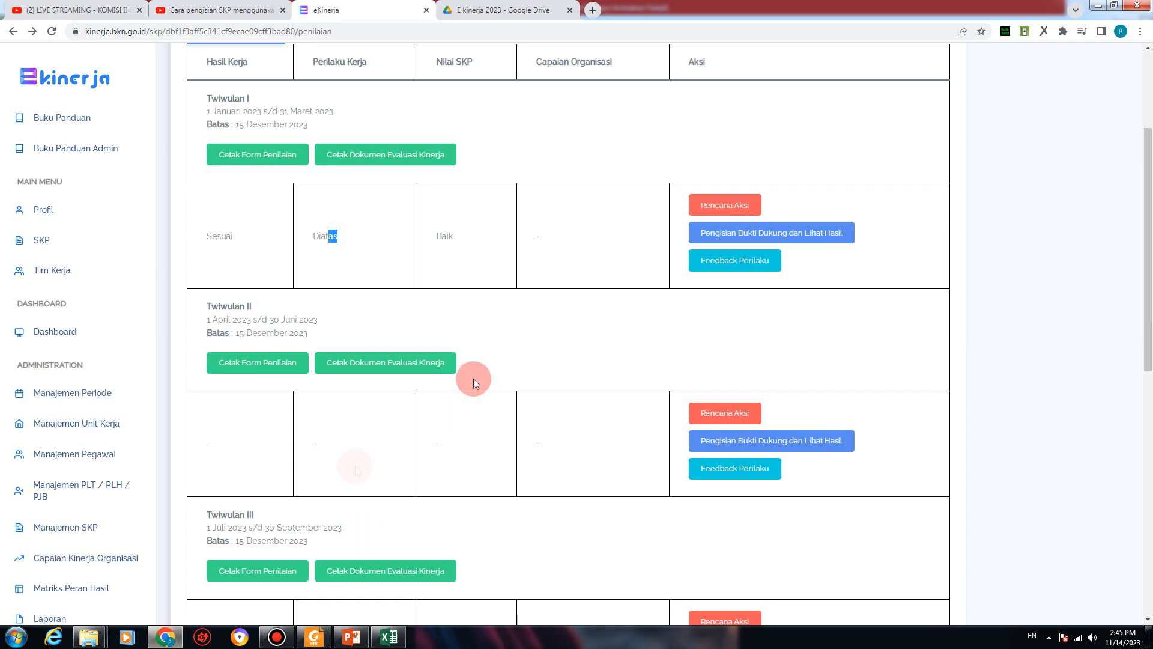
Step: Check row 50's indicator and Triwulan II action text in the Excel worksheet
left_click(166, 636)
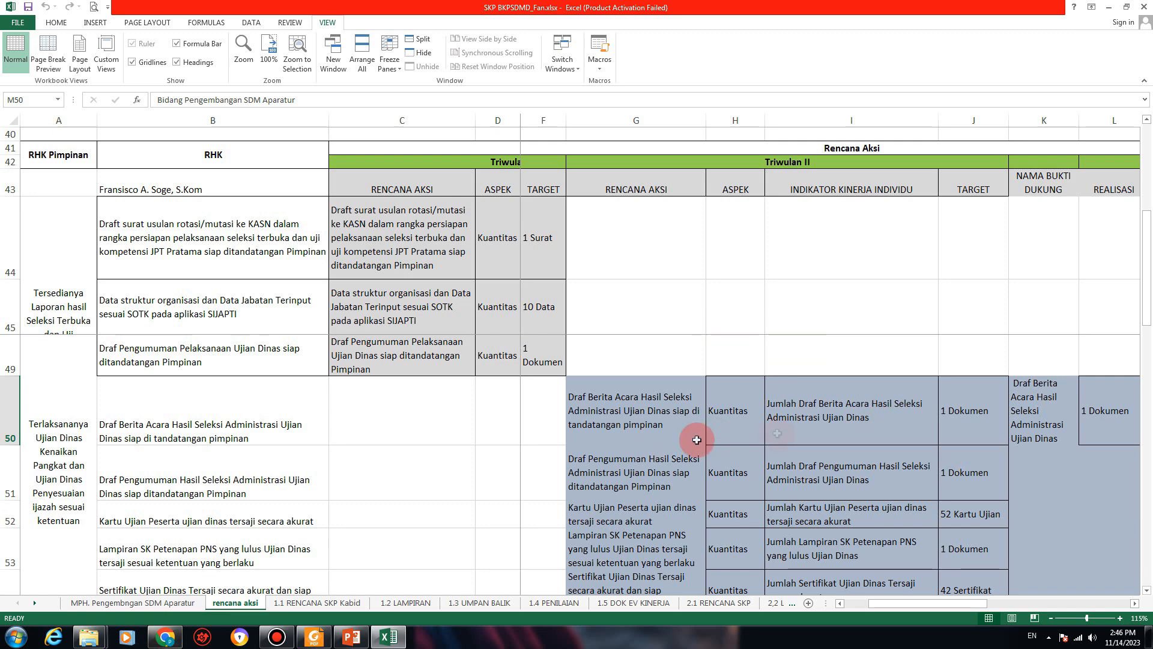
left_click(881, 419)
left_click(648, 420)
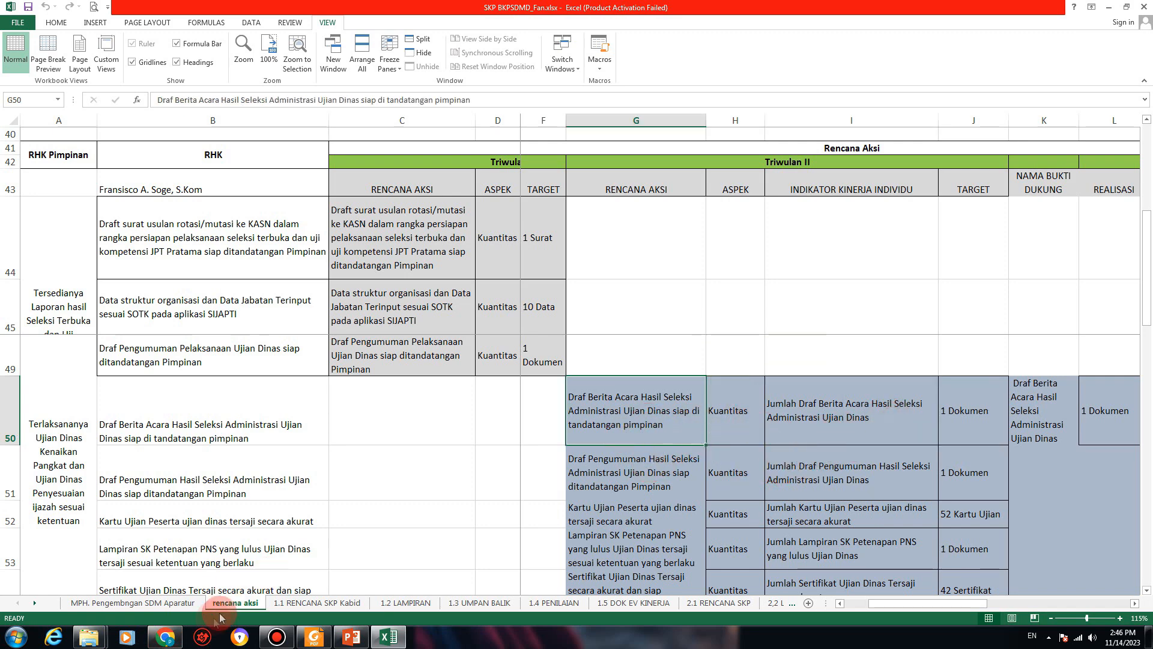
left_click(166, 638)
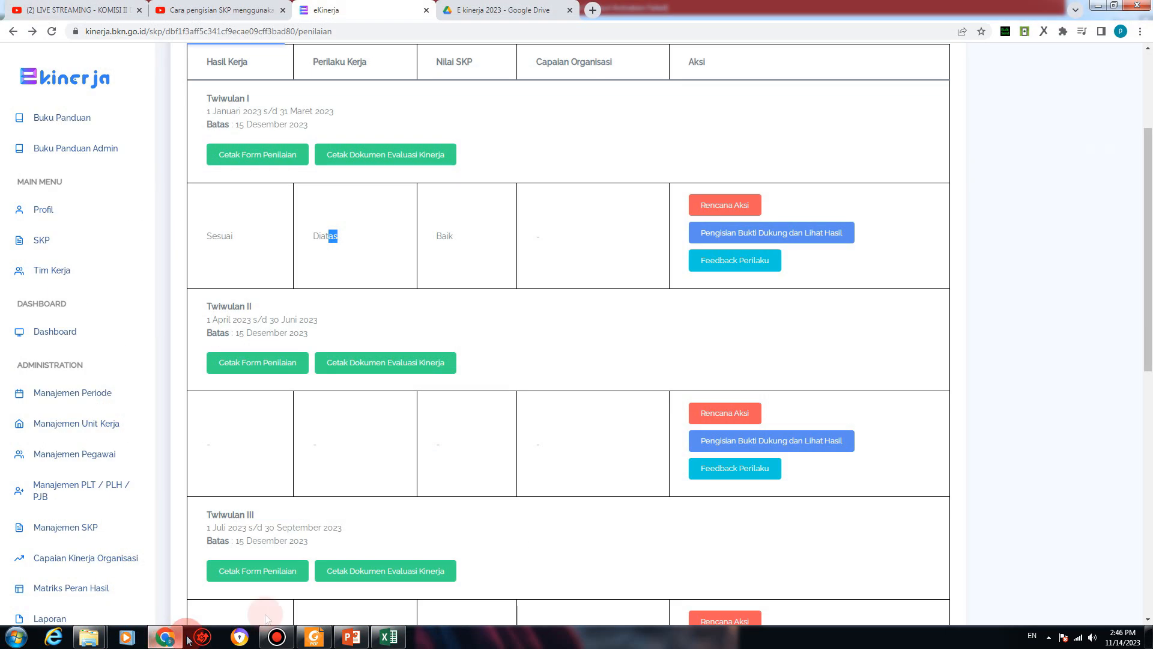
Step: Open the Triwulan II Rencana Aksi page for the 1 April–30 Juni 2023 period
scroll(467, 190, "up", 1)
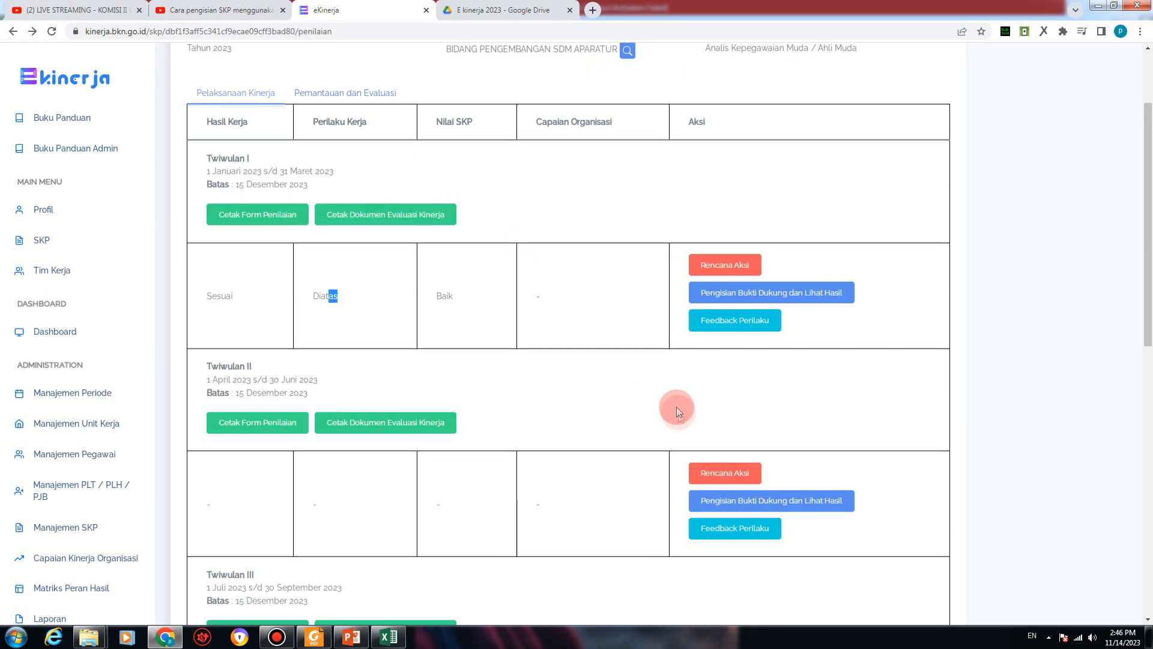
scroll(676, 406, "down", 1)
left_click(722, 413)
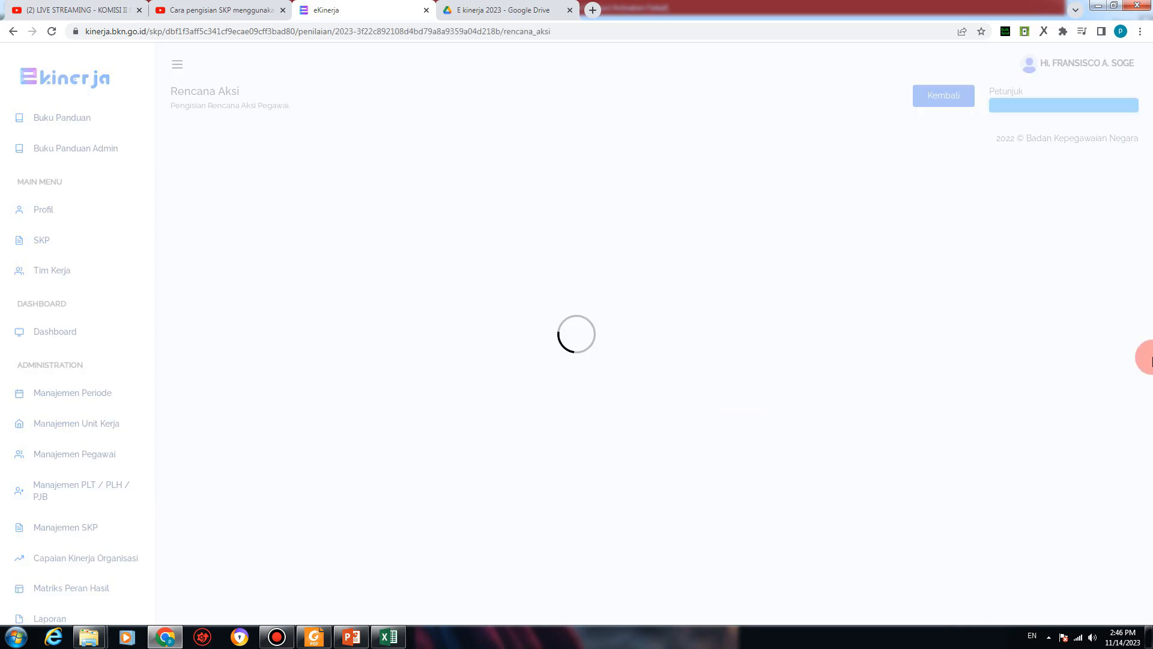
scroll(462, 382, "down", 1)
scroll(460, 381, "down", 3)
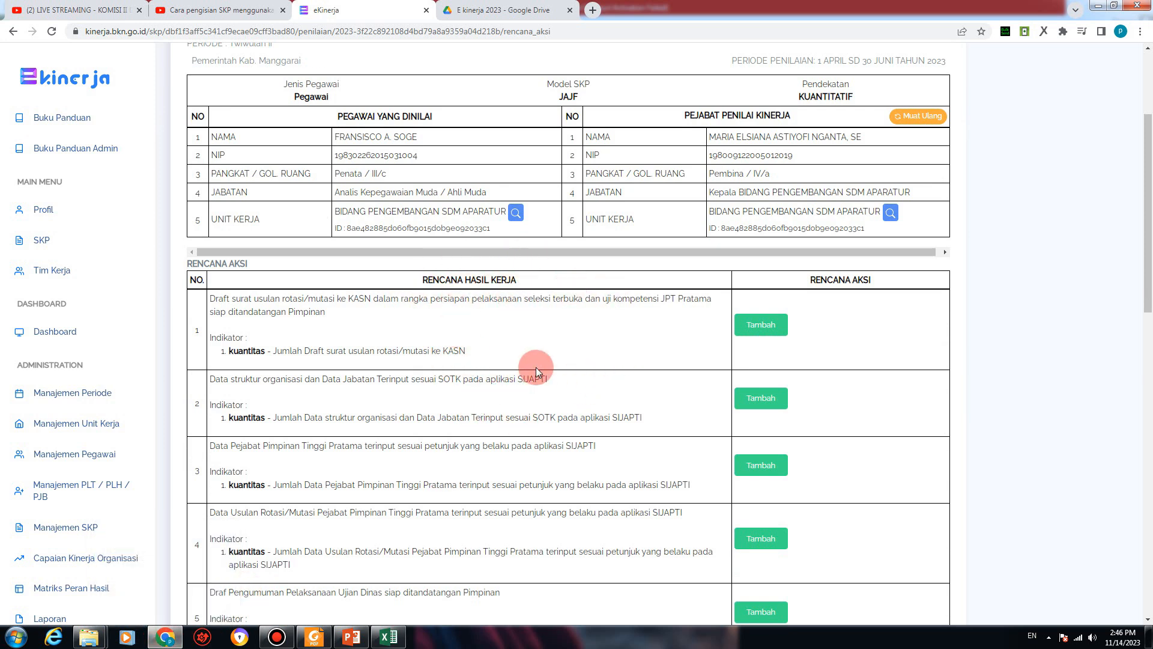
left_click(163, 634)
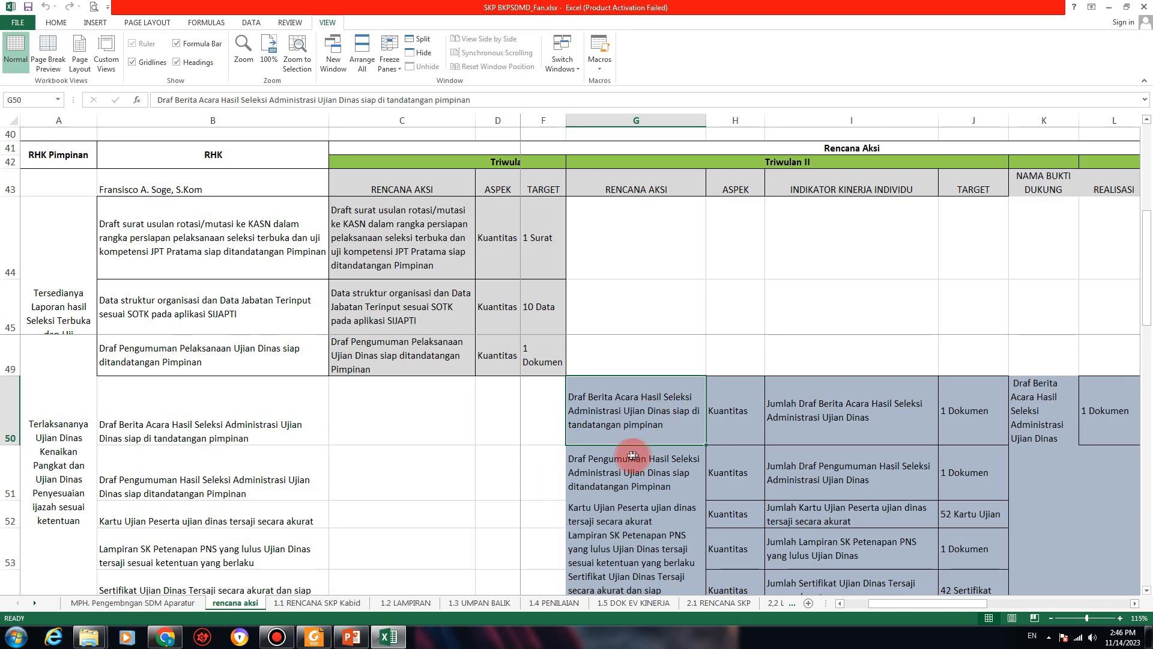
Step: Copy G50's Triwulan II text 'Draf Berita Acara Hasil Seleksi Administrasi Ujian Dinas'
scroll(619, 455, "up", 1)
left_click(804, 166)
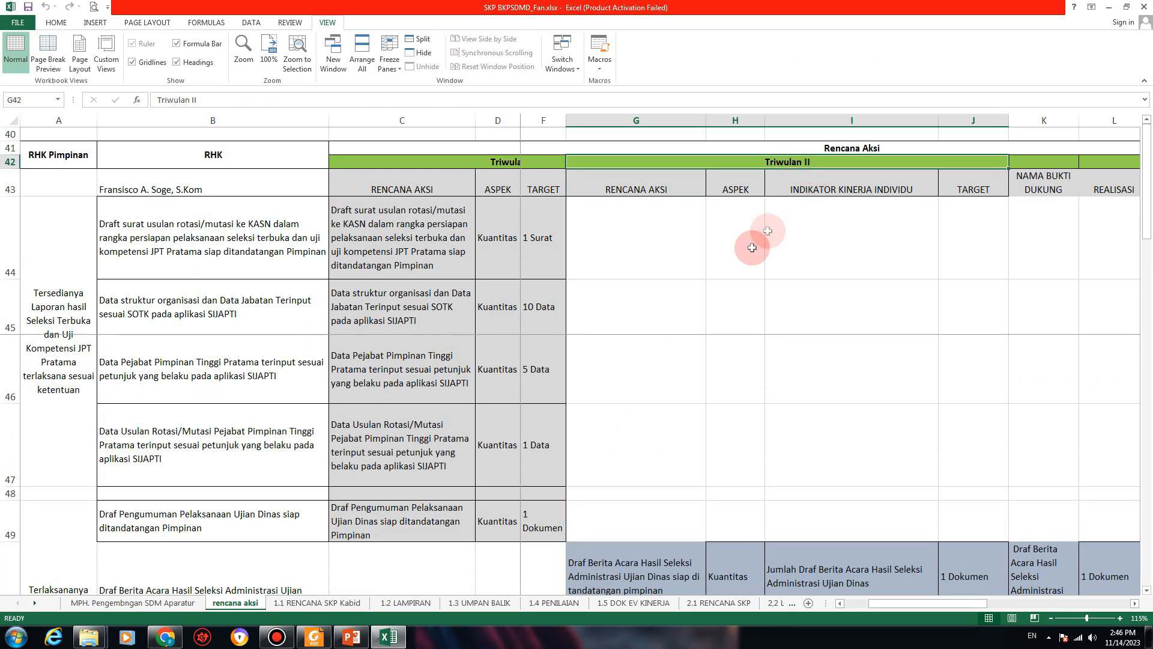
scroll(702, 363, "down", 2)
scroll(623, 386, "up", 1)
left_click(620, 400)
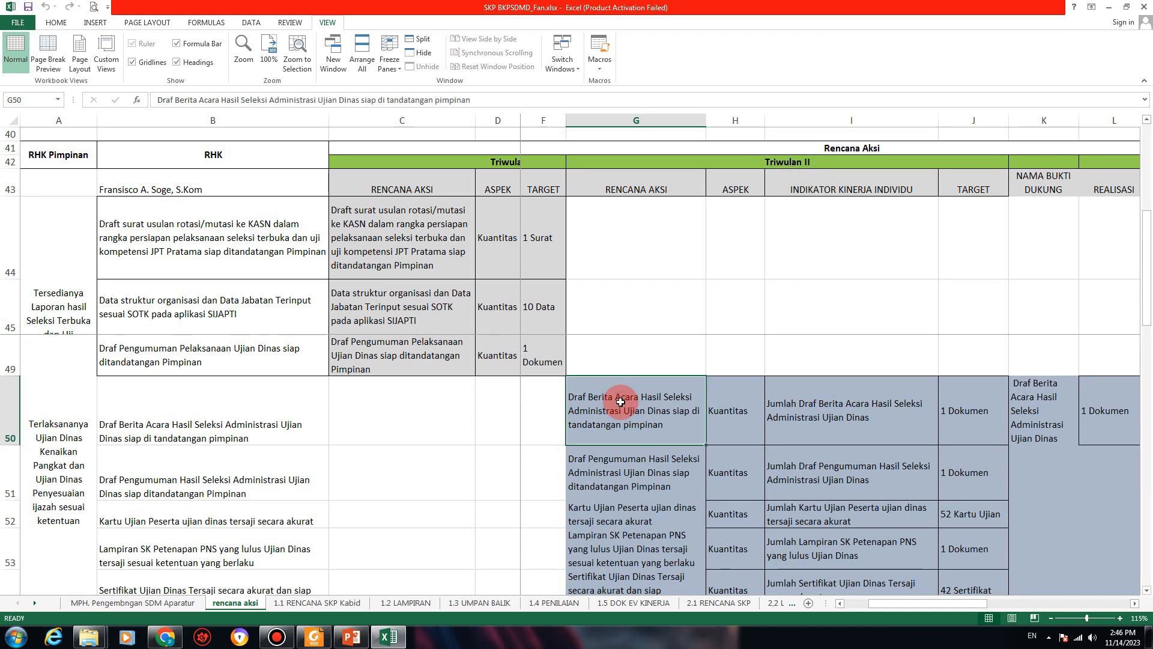
right_click(620, 401)
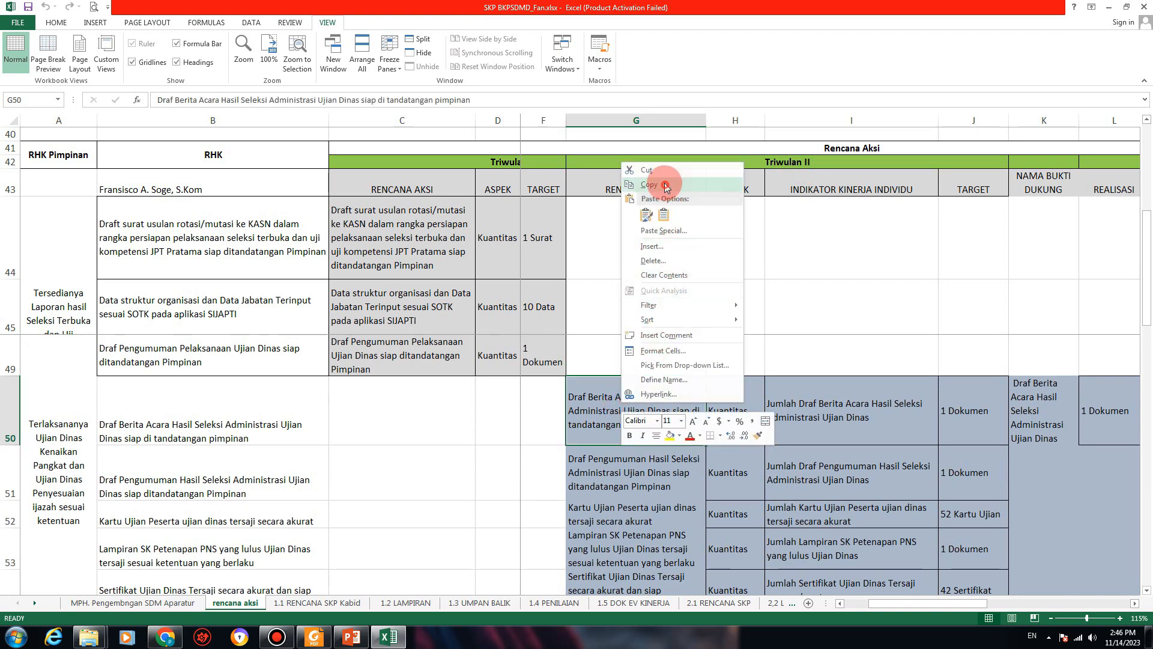
left_click(666, 186)
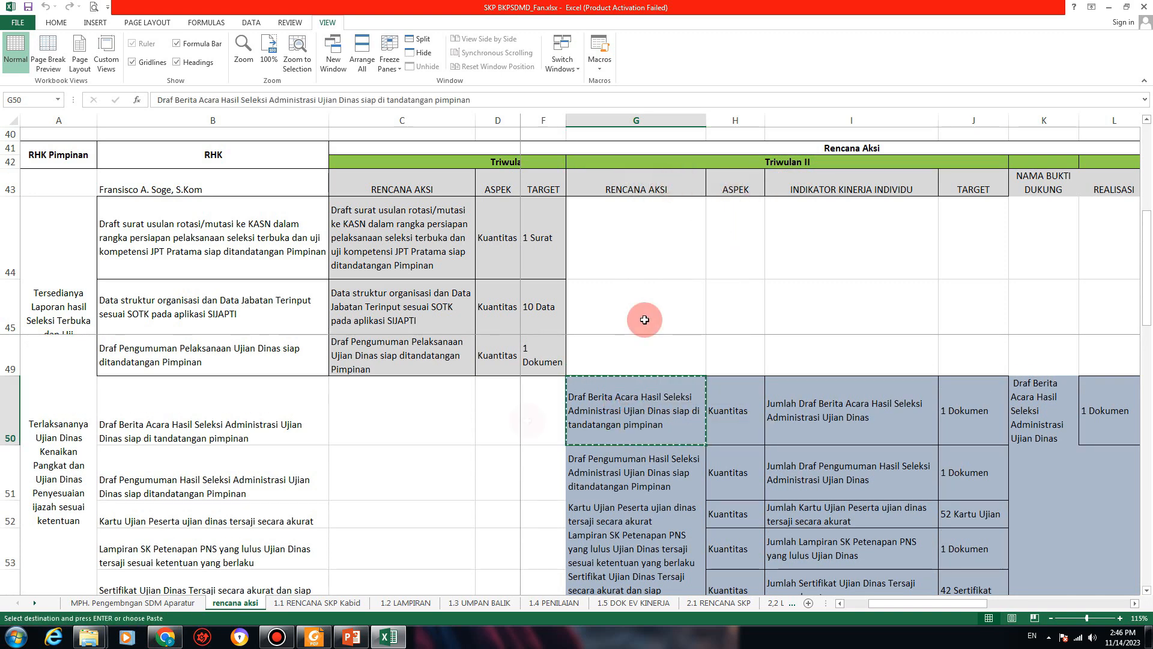
left_click(162, 638)
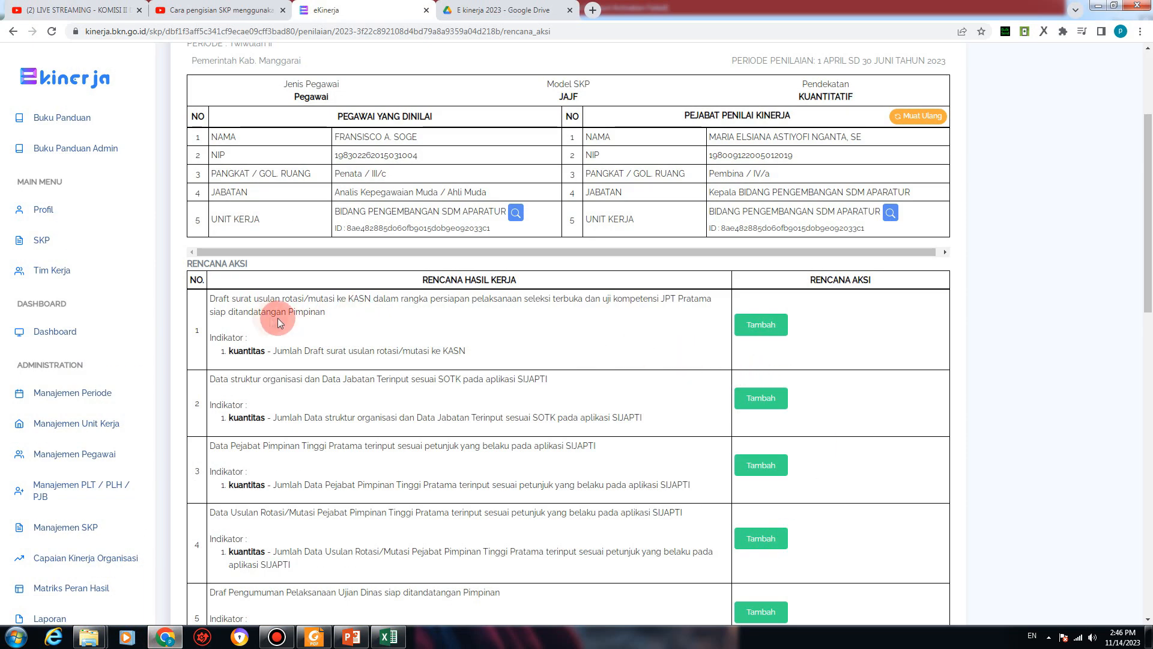
scroll(248, 456, "down", 3)
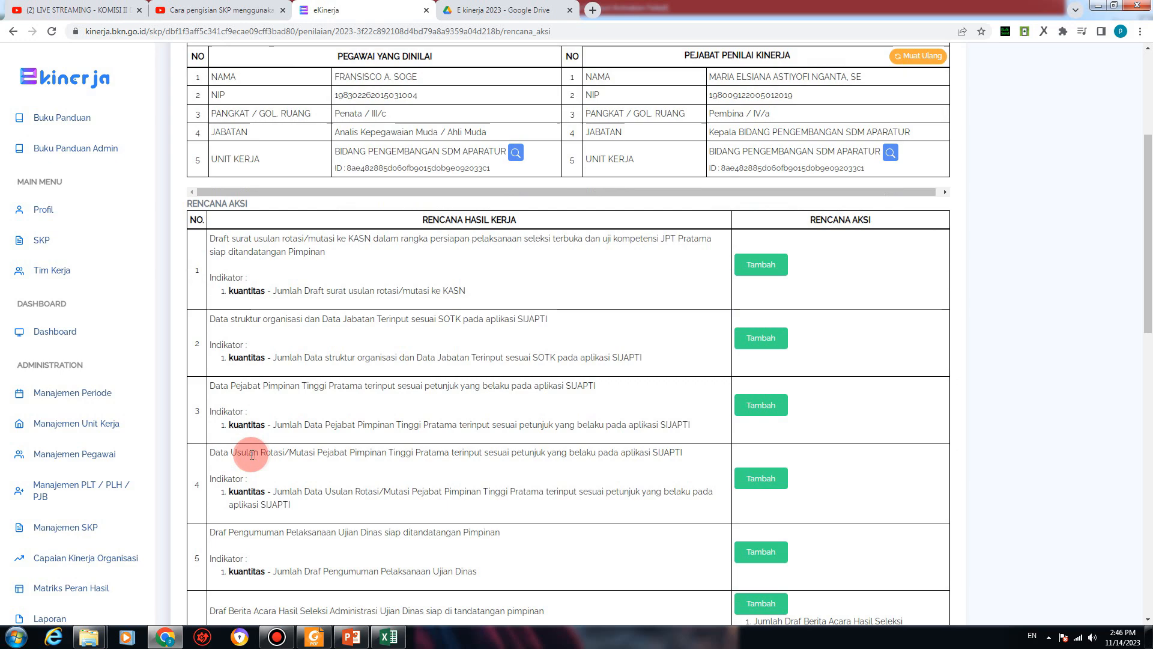
scroll(278, 430, "down", 1)
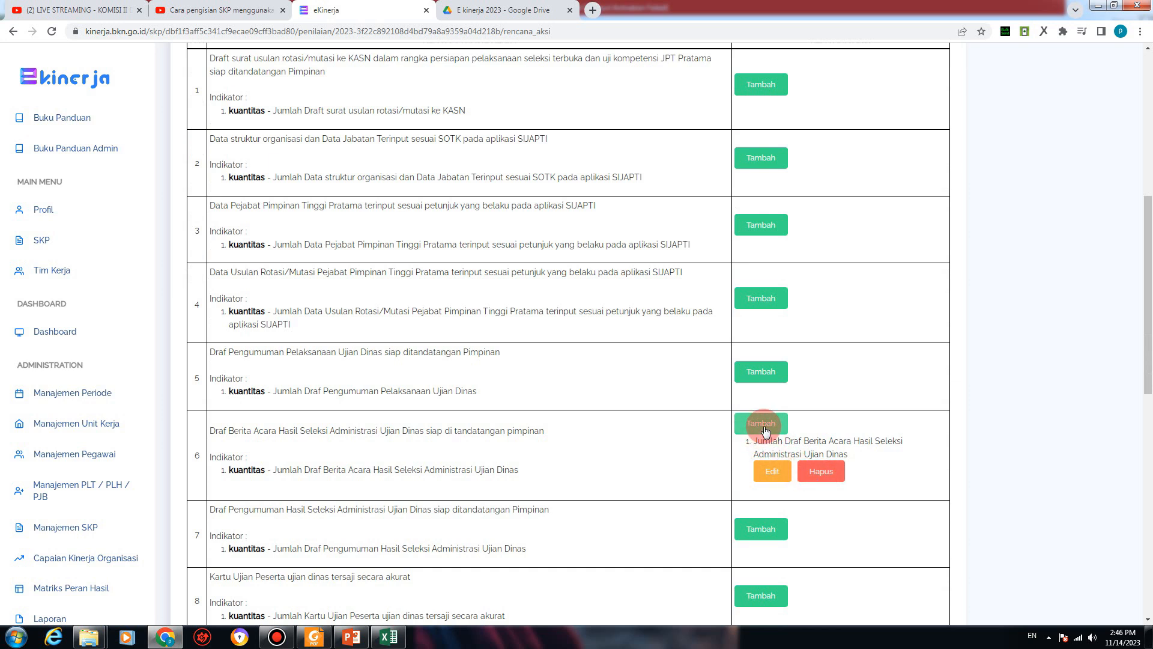
Step: Delete row 6's existing action plan and start a new entry for it
left_click(821, 471)
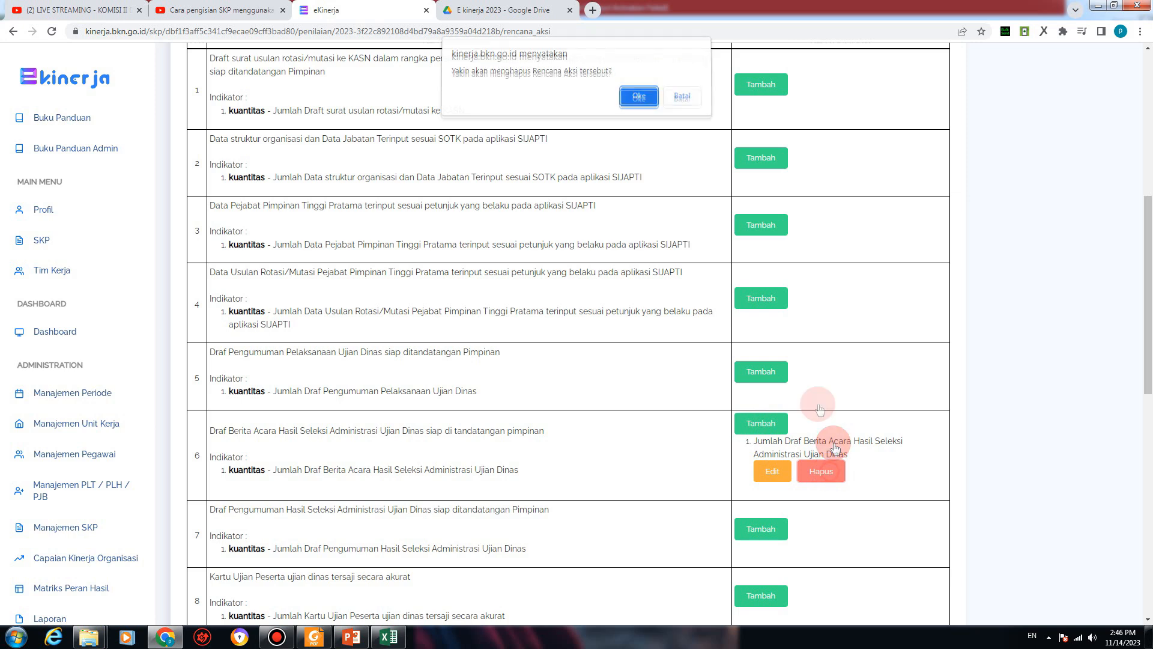
key("Return")
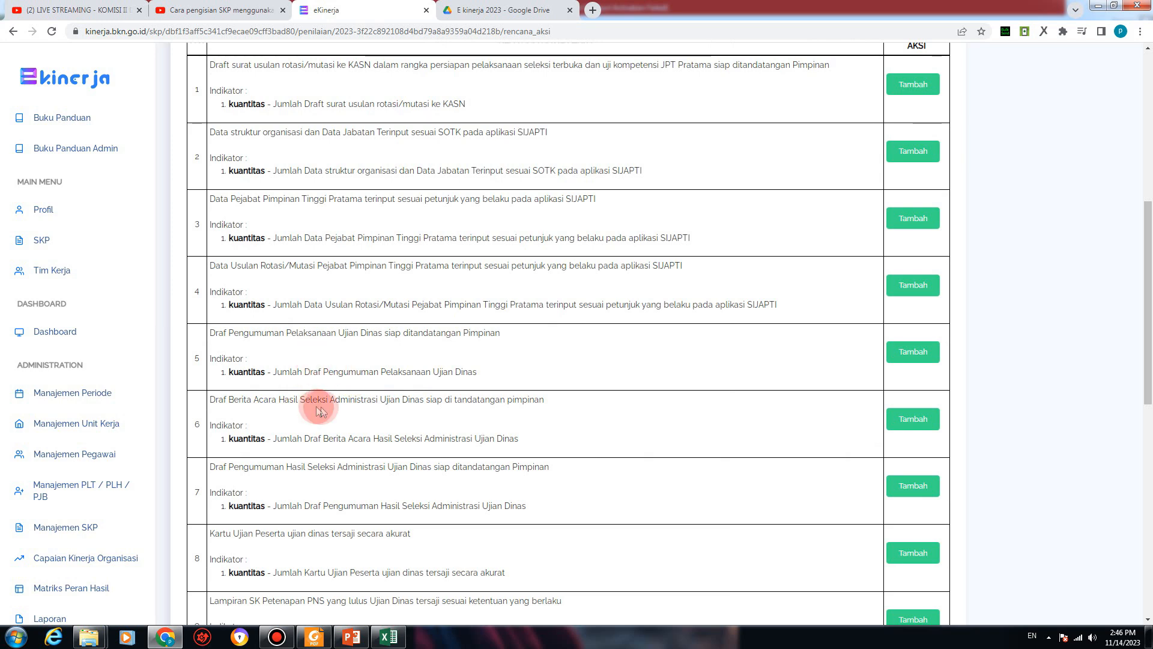
left_click(924, 427)
left_click(407, 136)
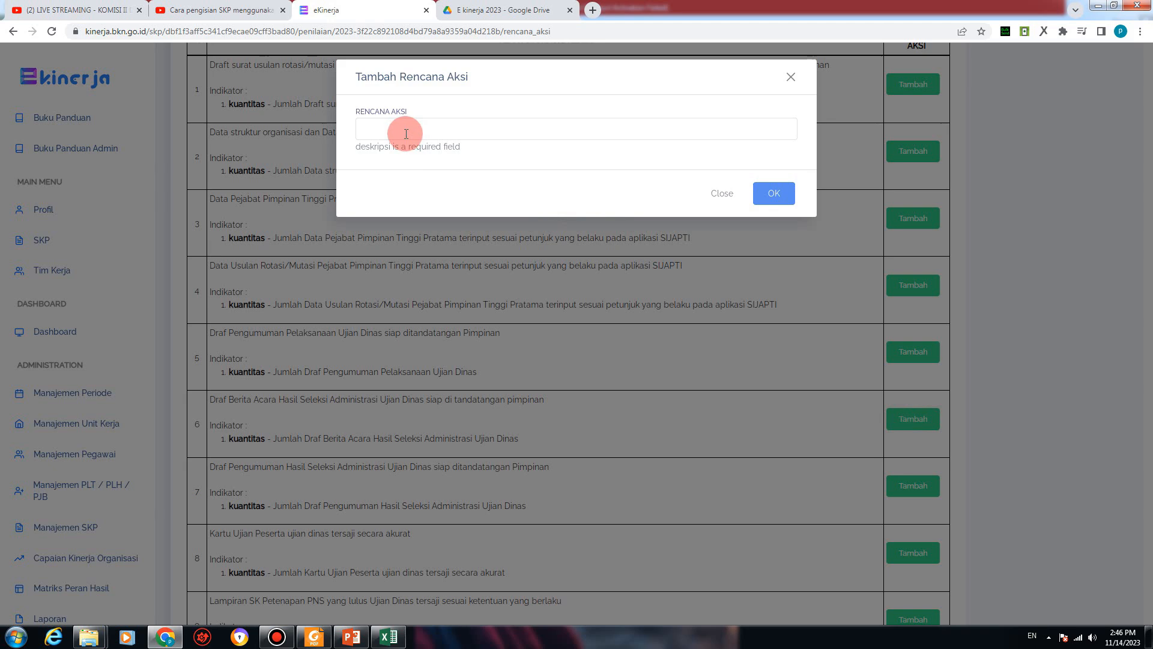
left_click(165, 642)
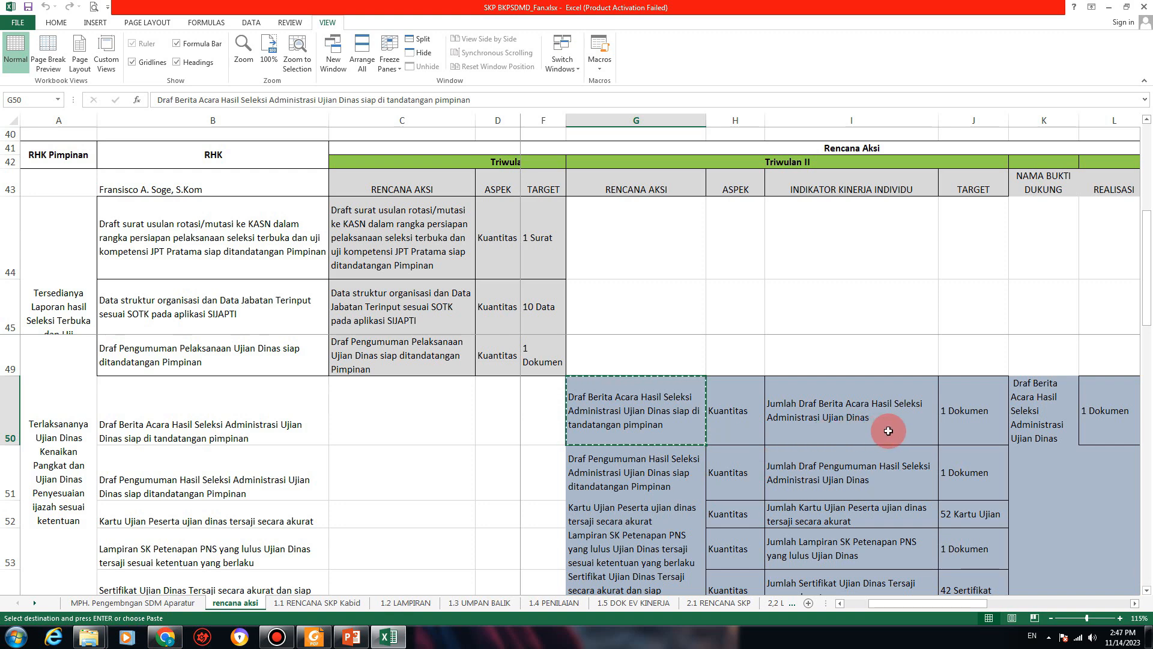
Step: Paste the copied Draf Berita Acara text from G50 as row 6's action plan and save
right_click(642, 419)
left_click(657, 214)
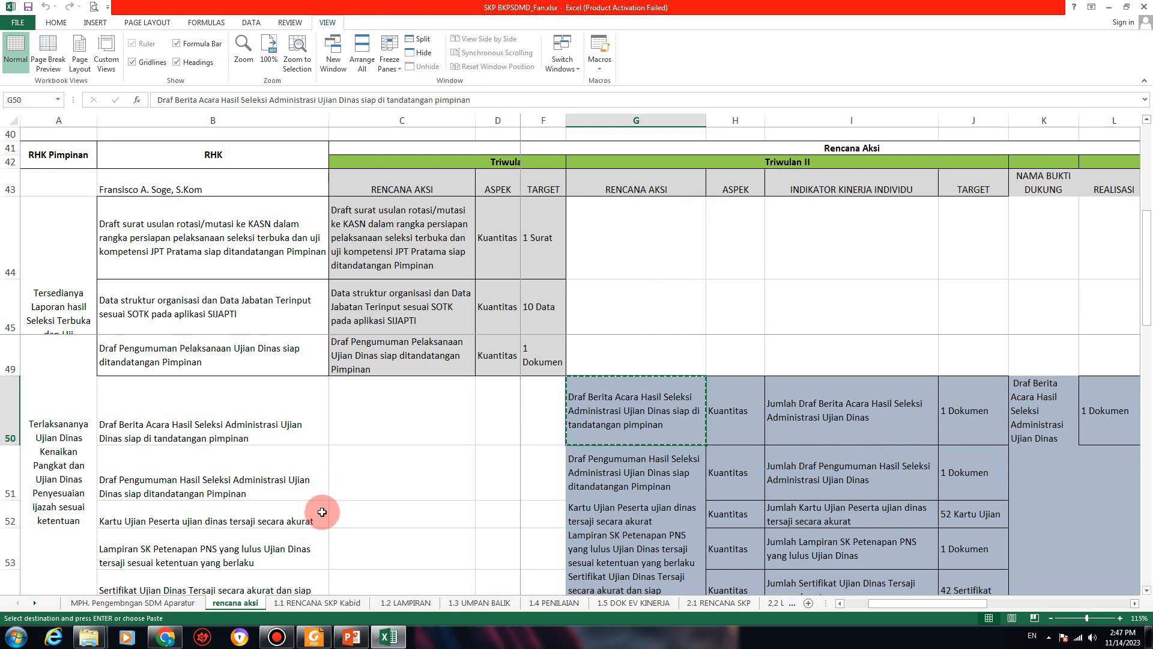
left_click(173, 641)
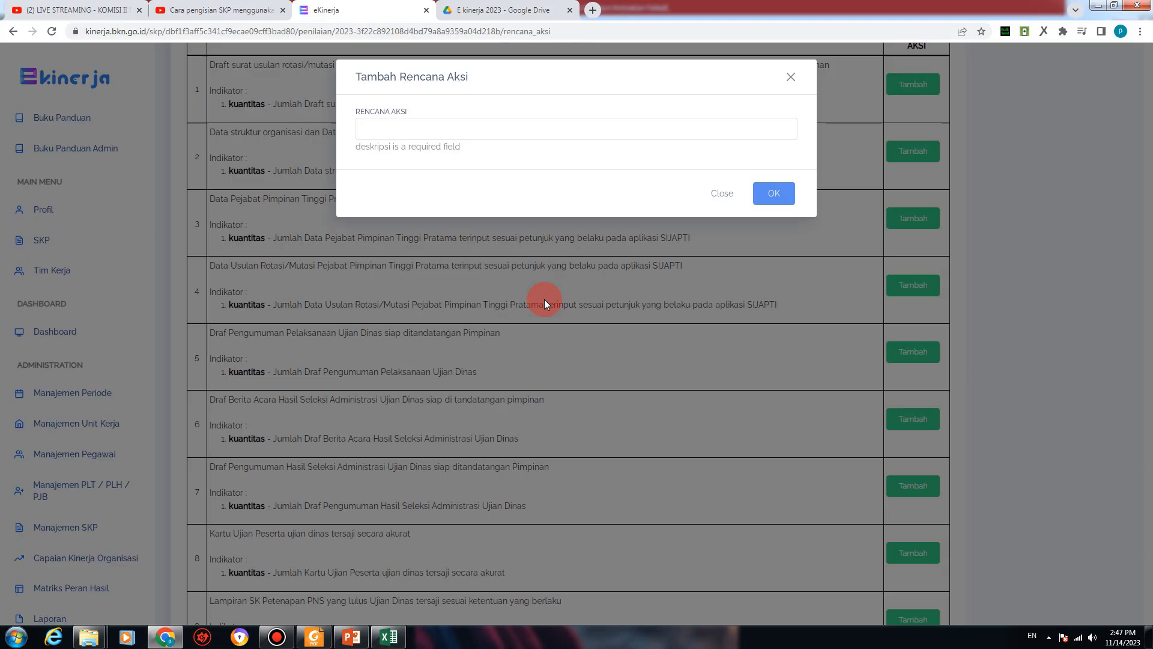
right_click(396, 129)
left_click(428, 197)
left_click(761, 191)
left_click(775, 182)
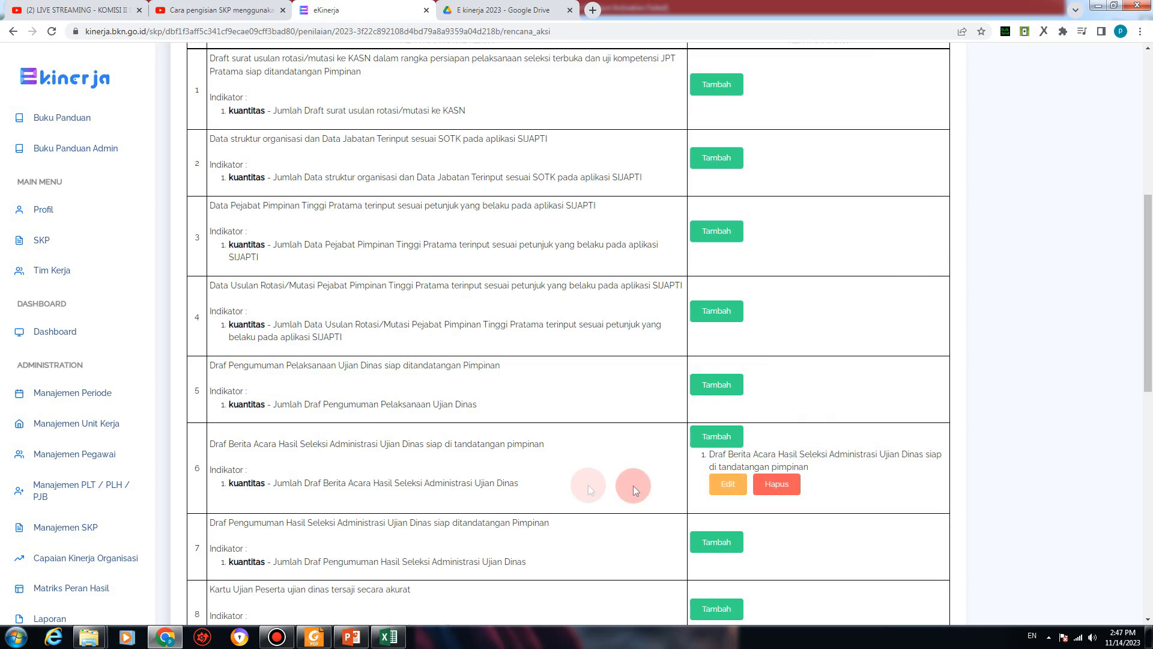
scroll(413, 480, "down", 2)
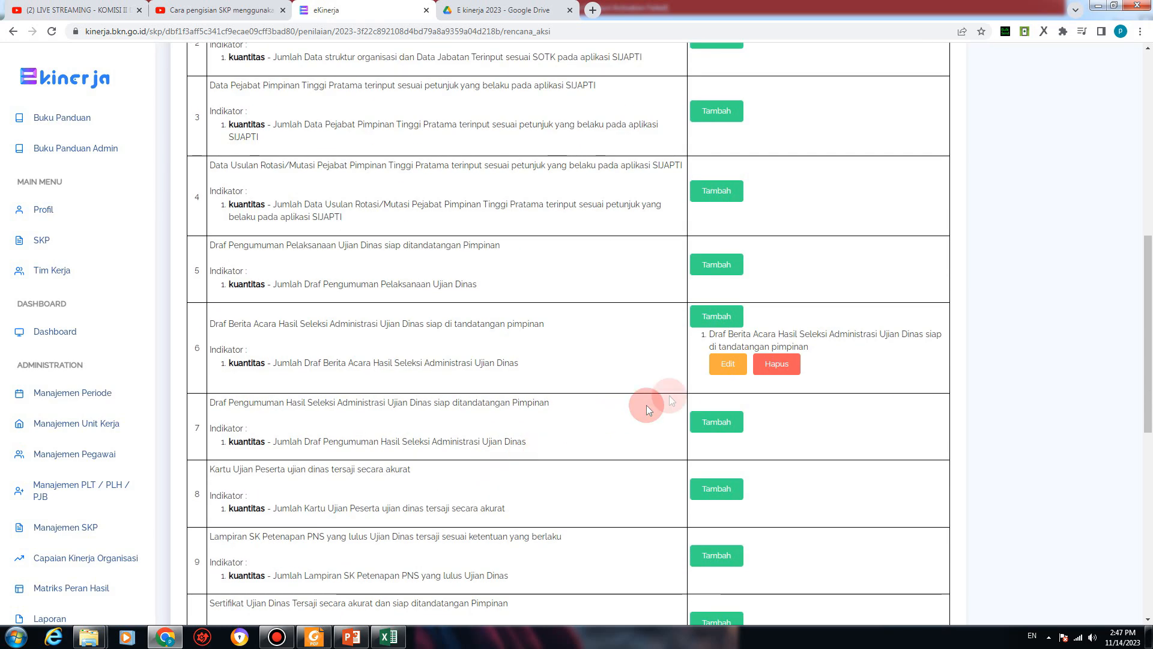
Step: Check row 6's saved action plan and select G51's Draf Pengumuman text in Excel
left_click(729, 363)
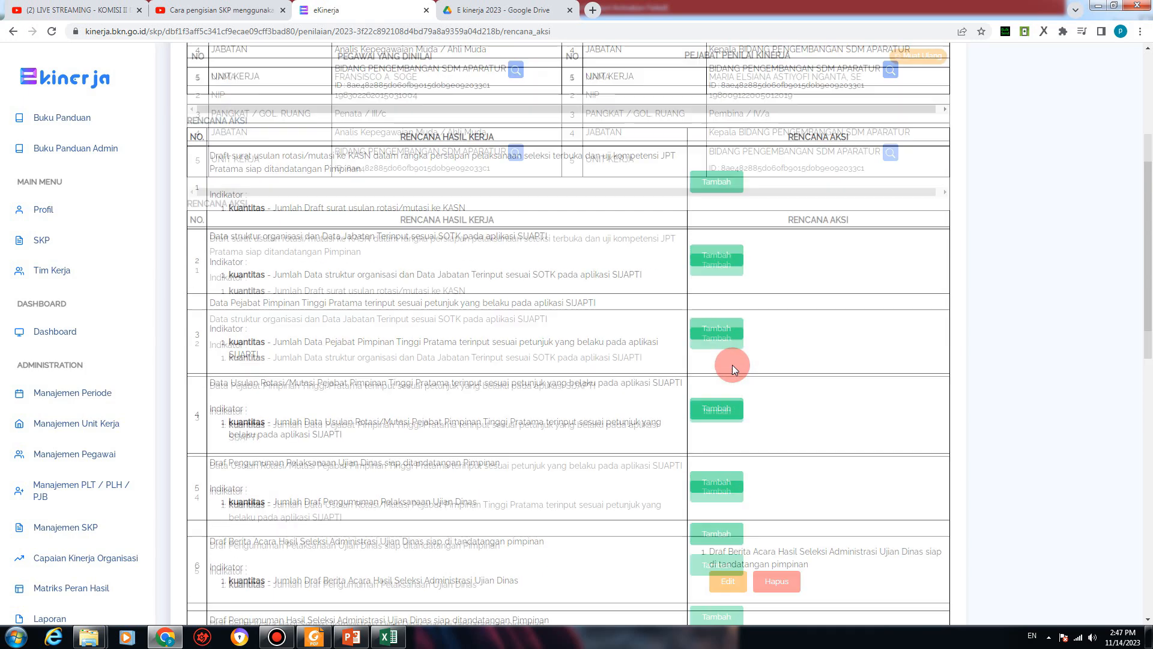
left_click(167, 636)
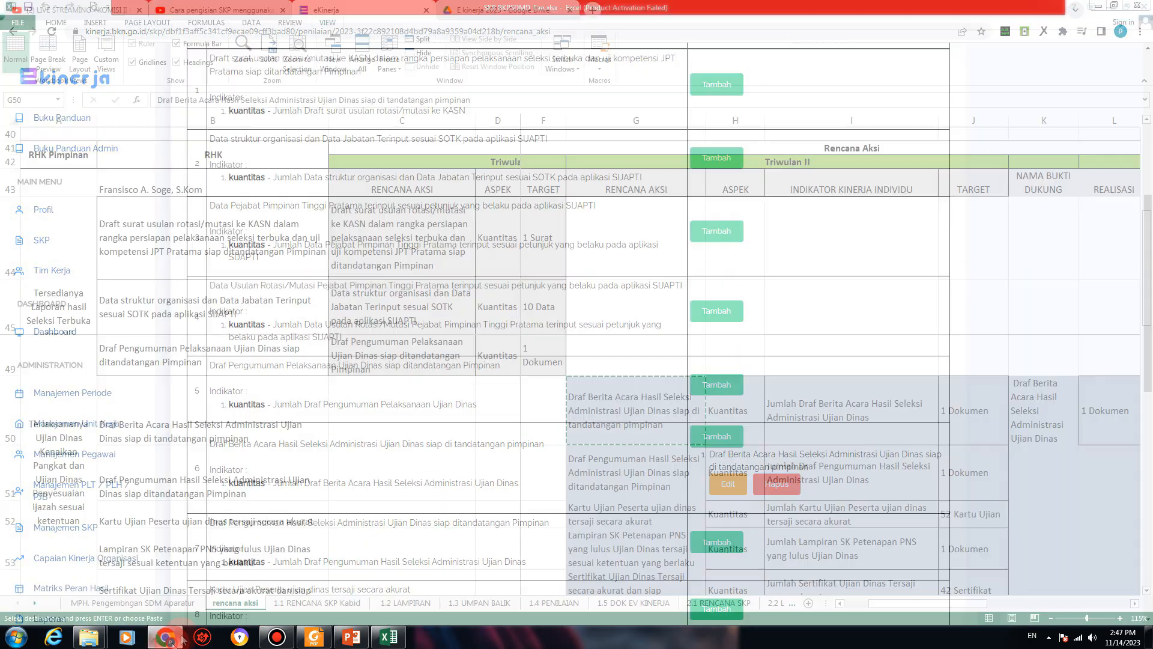
left_click(635, 468)
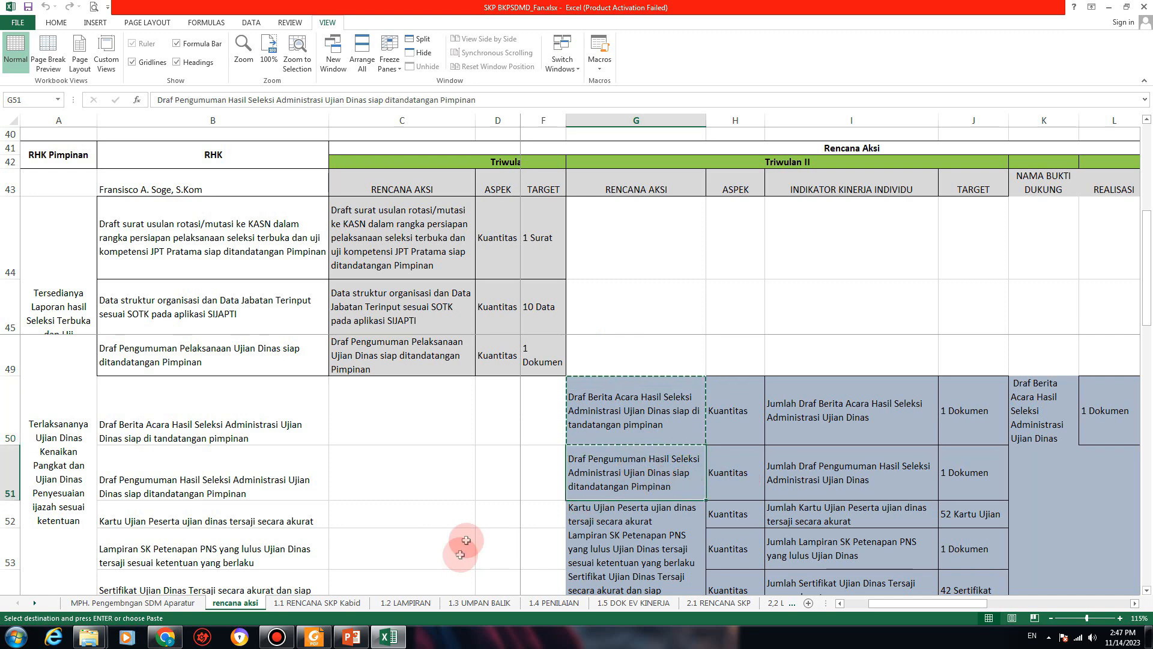
left_click(165, 639)
scroll(661, 444, "down", 2)
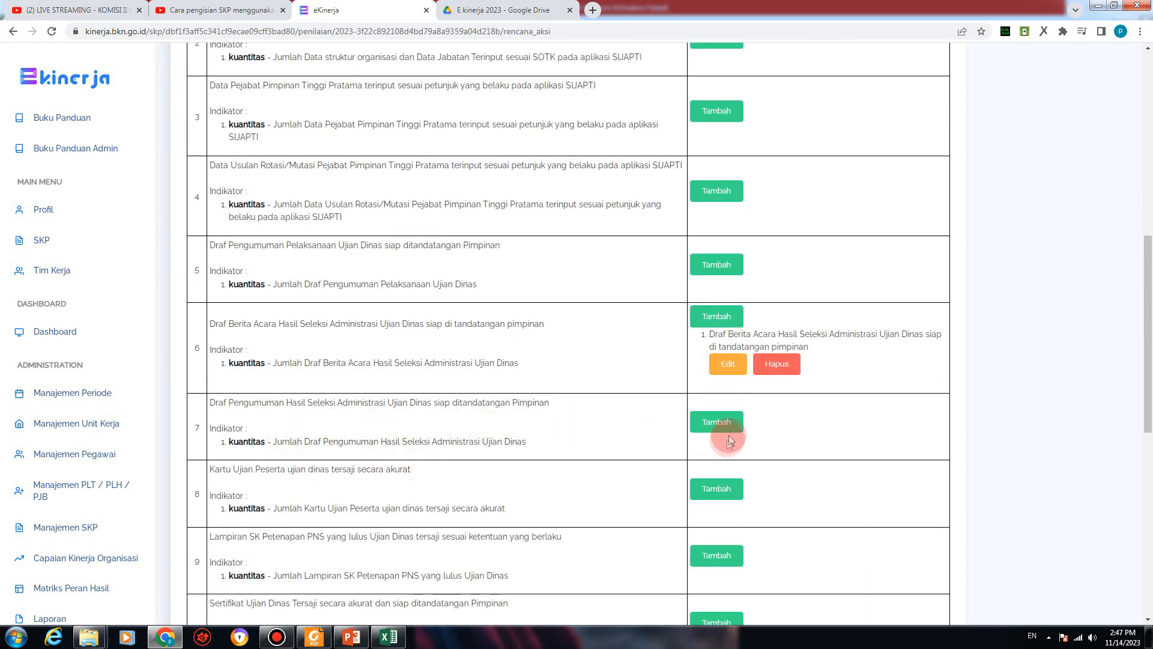
Step: Copy G51's Draf Pengumuman text into row 7's new action plan and save it
left_click(729, 422)
left_click(166, 630)
right_click(606, 472)
left_click(659, 269)
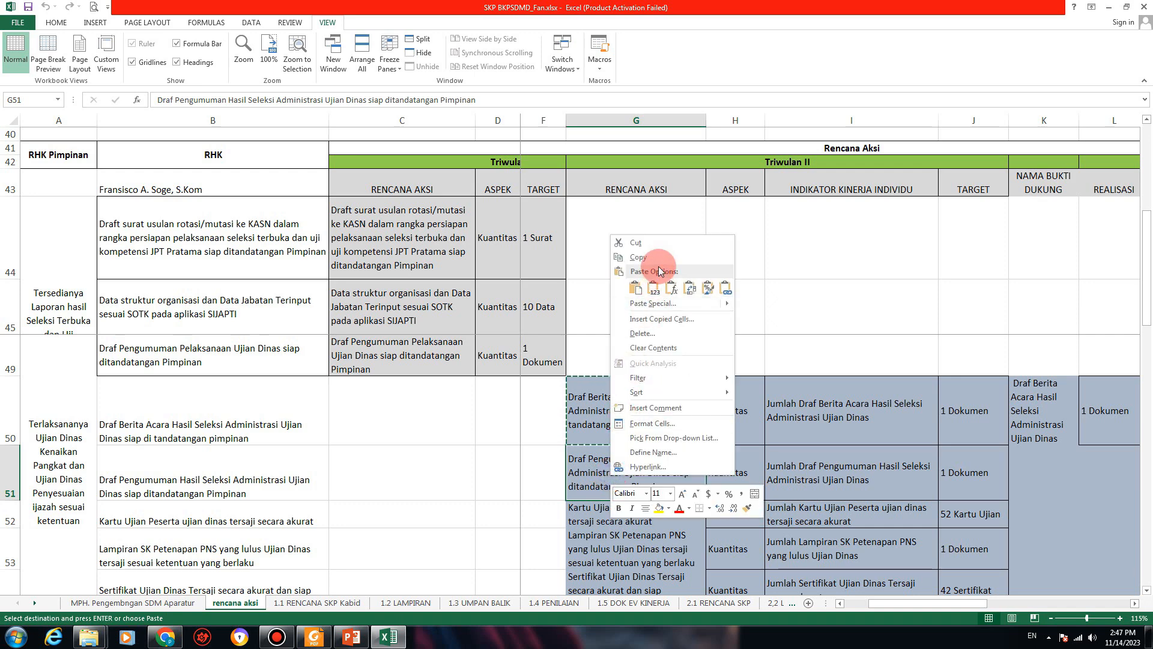
left_click(161, 635)
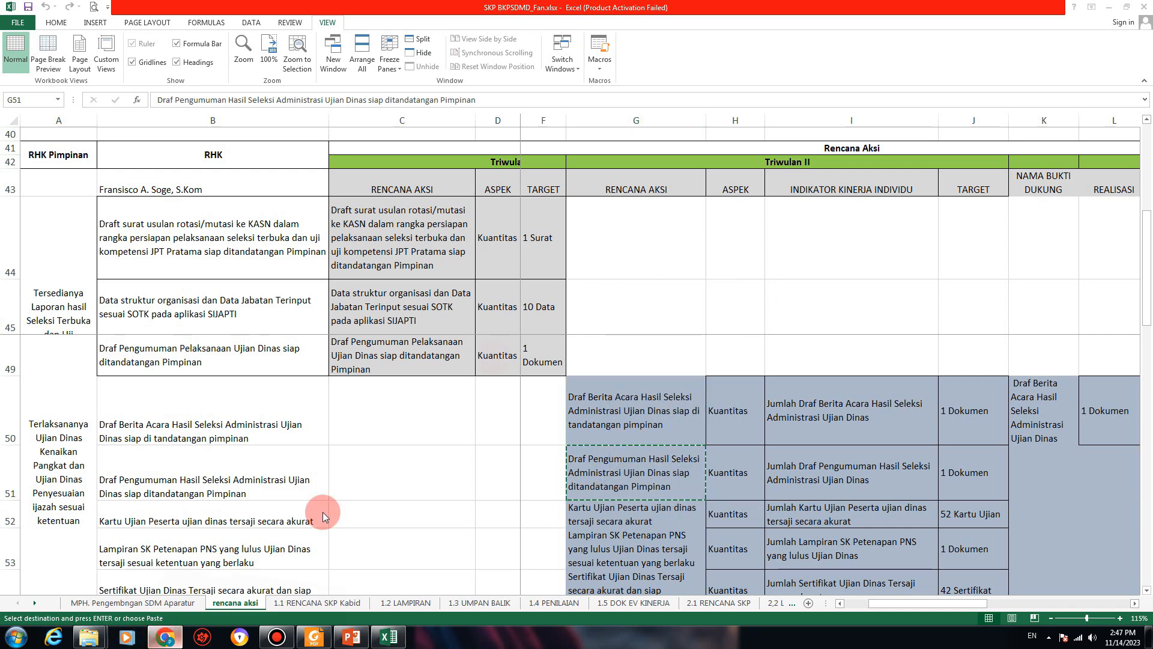
right_click(415, 129)
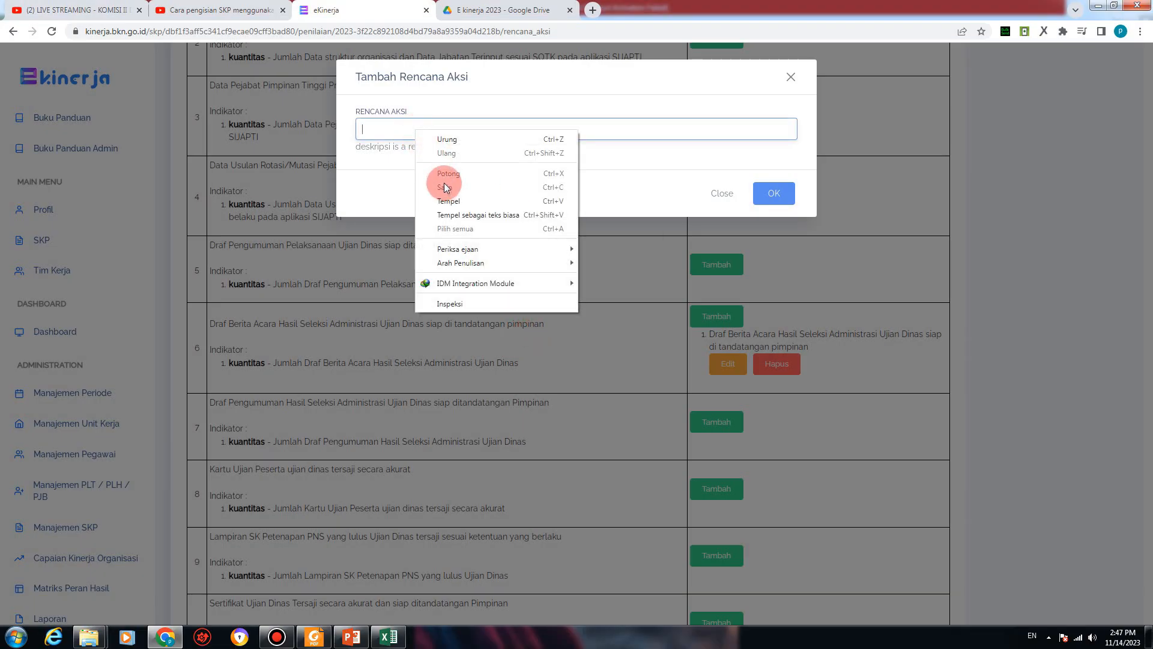
left_click(443, 203)
left_click(774, 194)
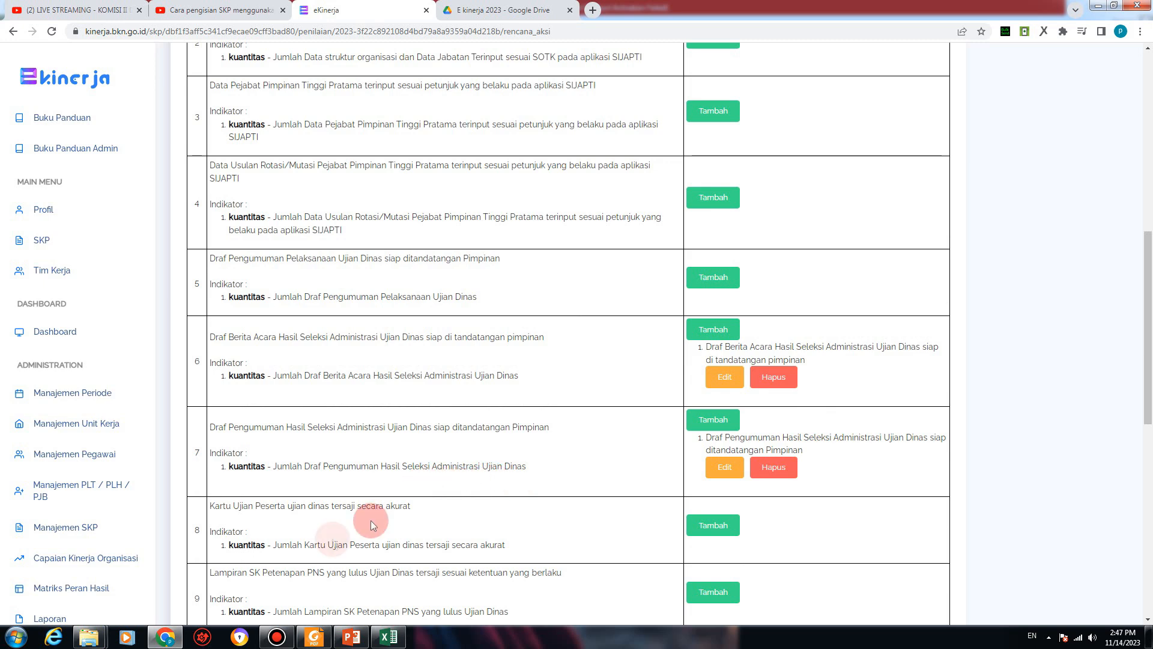
Step: Add G52's 'Kartu Ujian Peserta ujian dinas tersaji secara akurat' as row 8's action plan
left_click(161, 635)
left_click(624, 515)
right_click(618, 518)
left_click(691, 294)
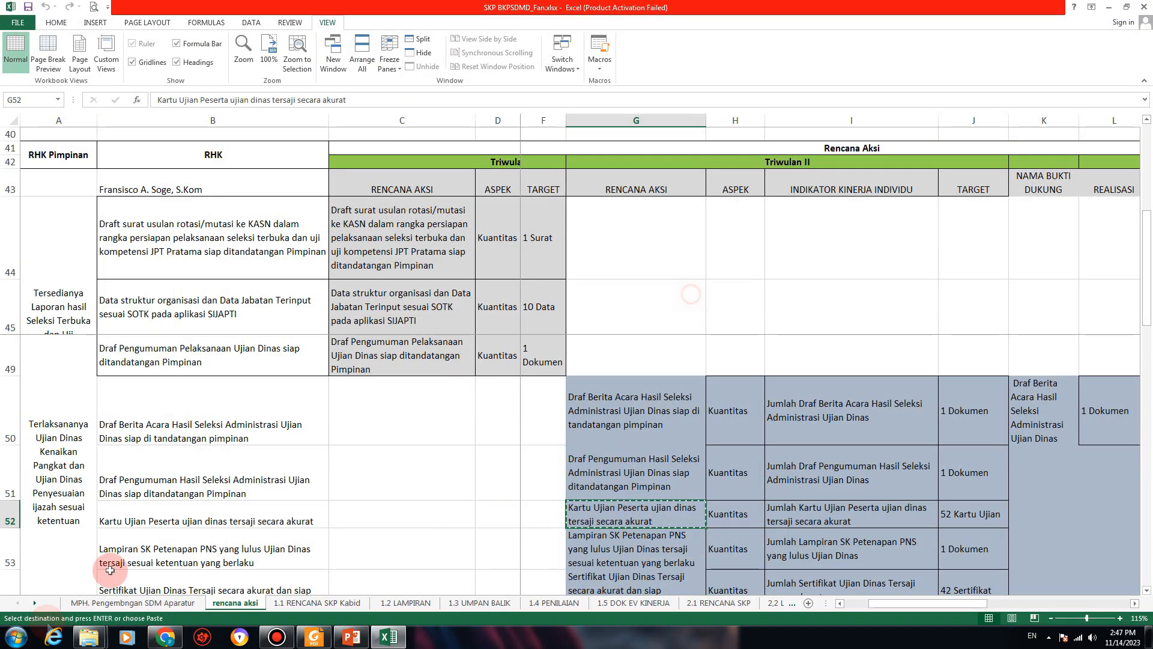
left_click(165, 636)
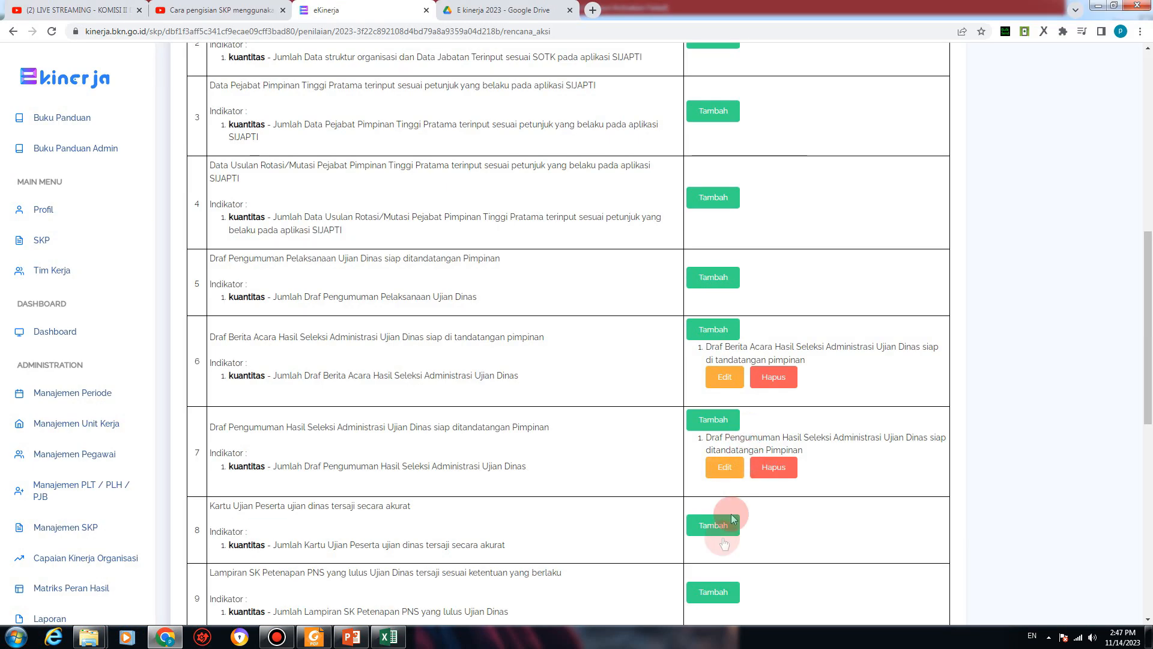
left_click(715, 529)
right_click(452, 132)
left_click(528, 201)
left_click(765, 197)
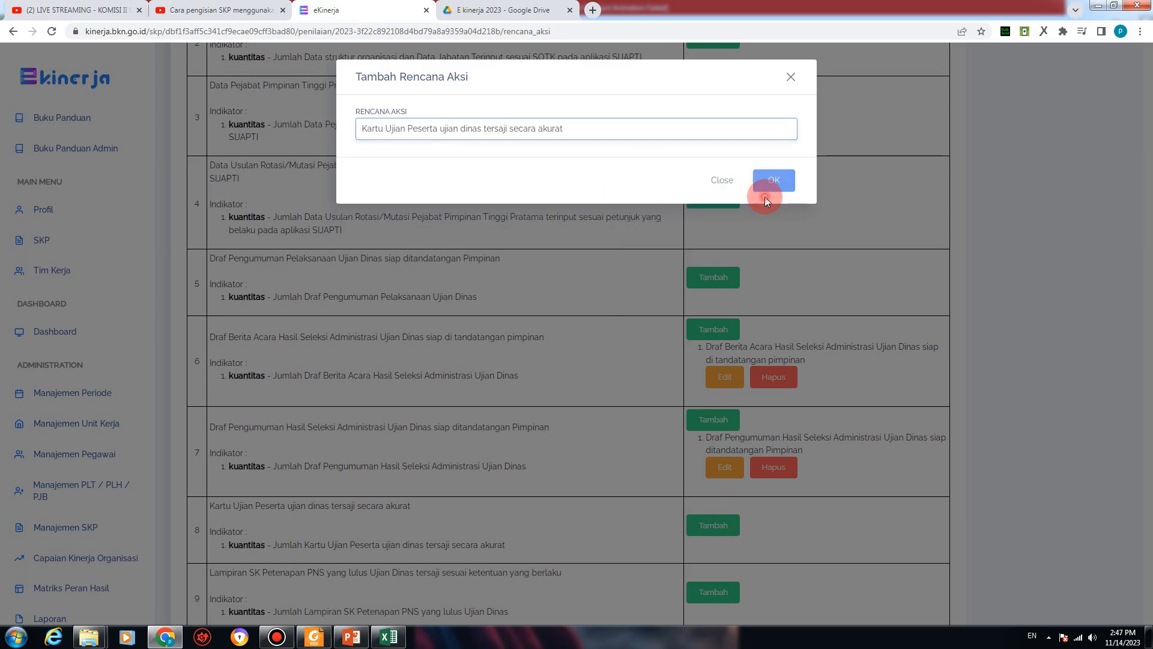
left_click(772, 183)
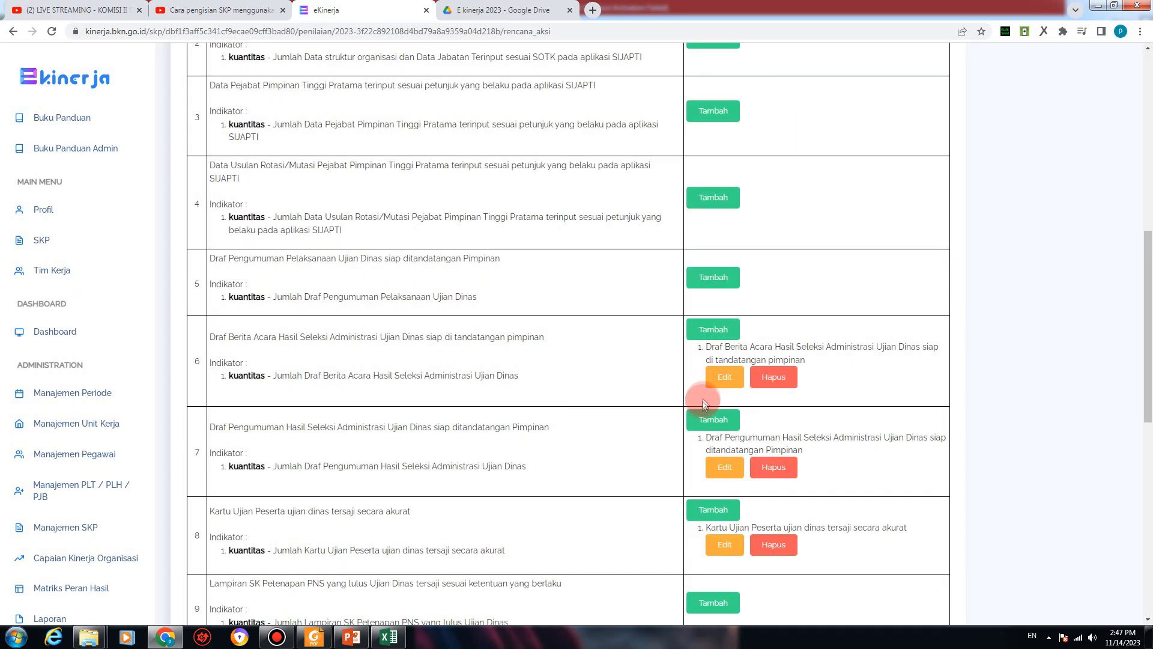
Step: Add G53's Lampiran SK text as row 9's action plan
scroll(705, 414, "down", 2)
left_click(710, 483)
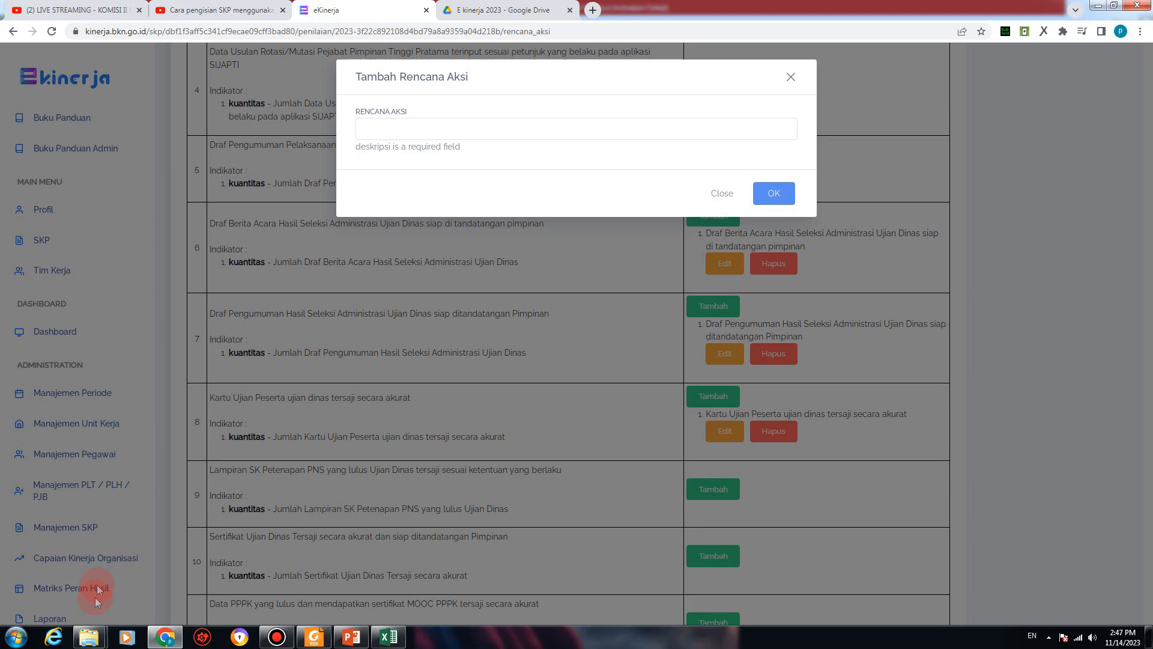
left_click(165, 637)
scroll(669, 492, "down", 2)
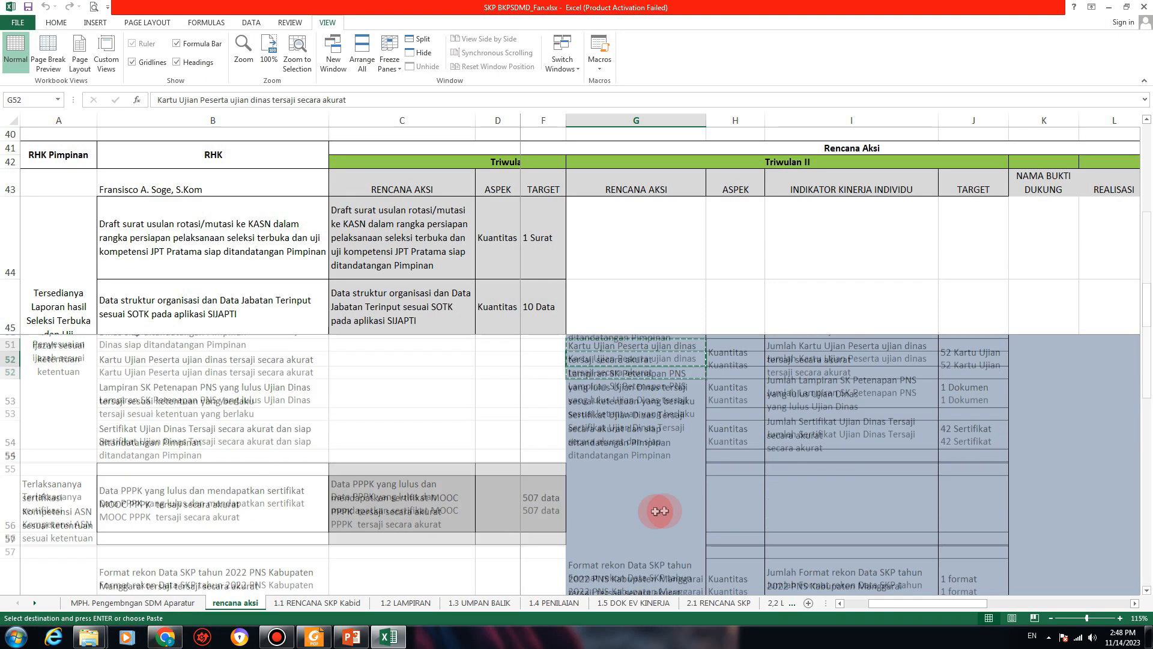
left_click(613, 371)
right_click(611, 372)
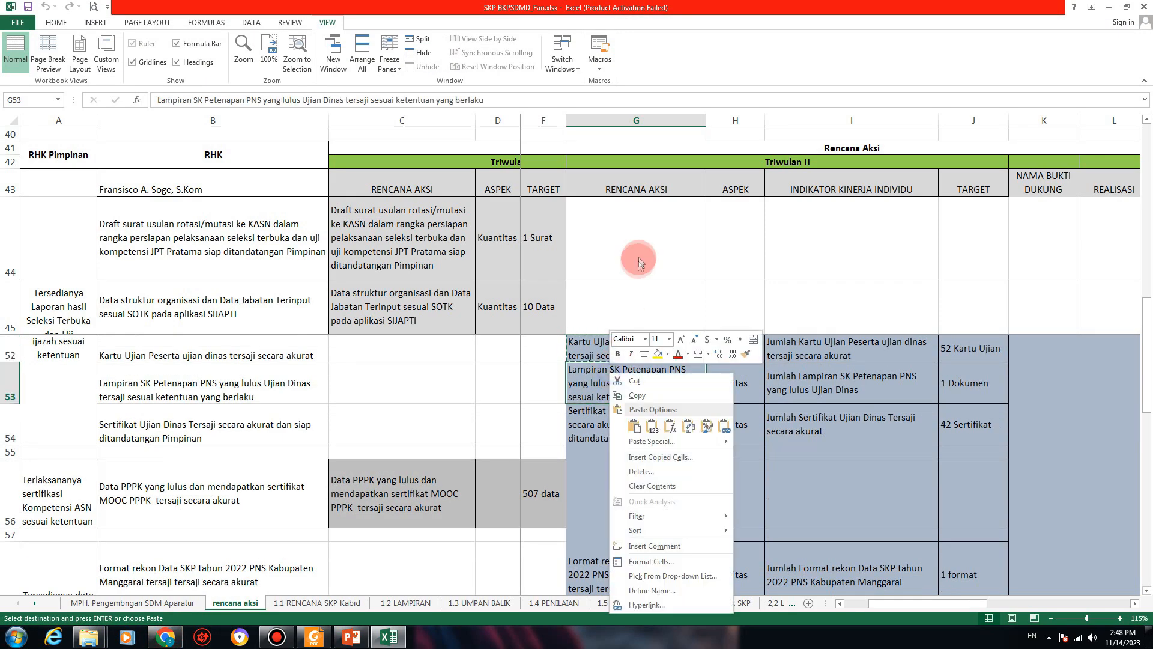
left_click(681, 396)
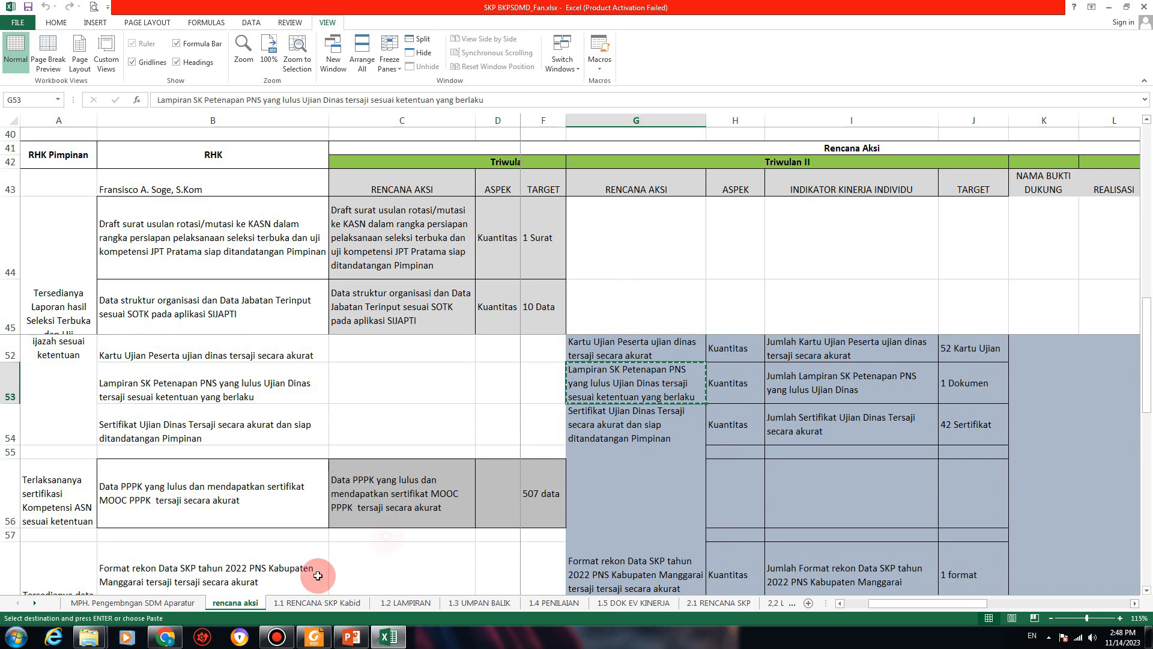
left_click(170, 639)
right_click(404, 133)
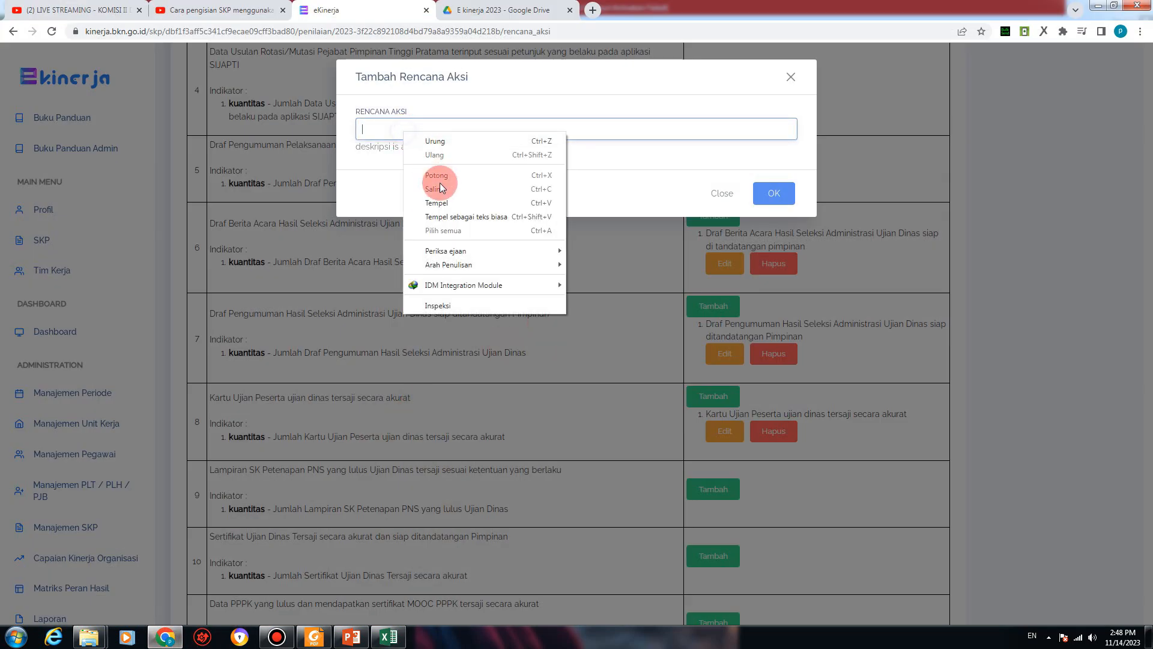
left_click(434, 201)
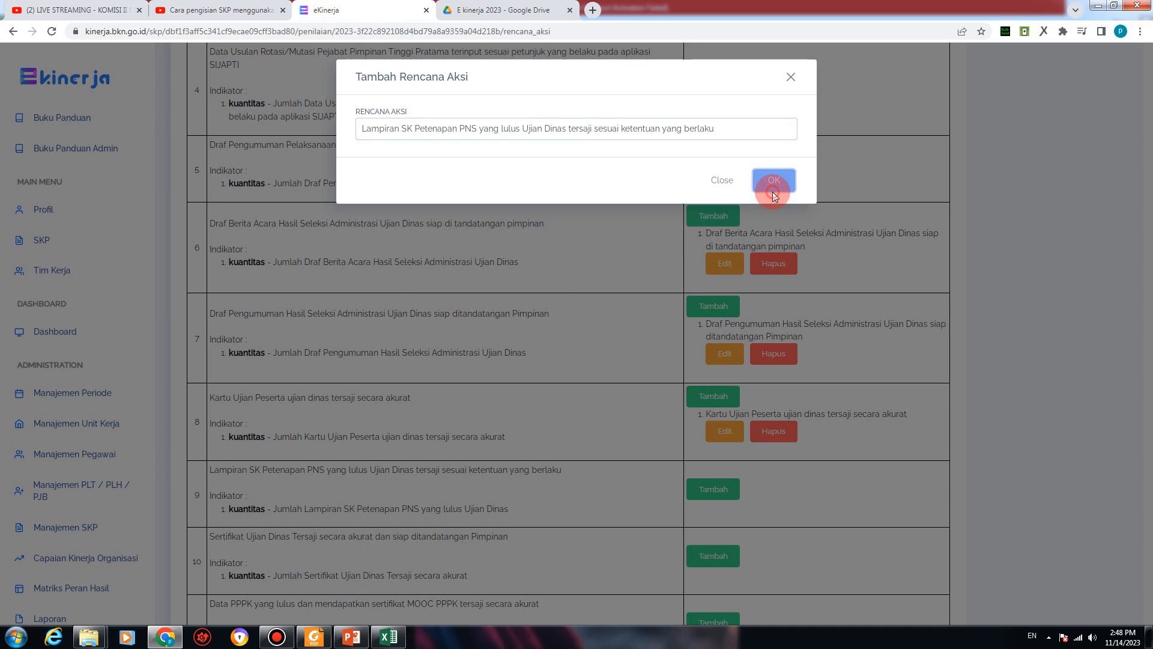
left_click(773, 194)
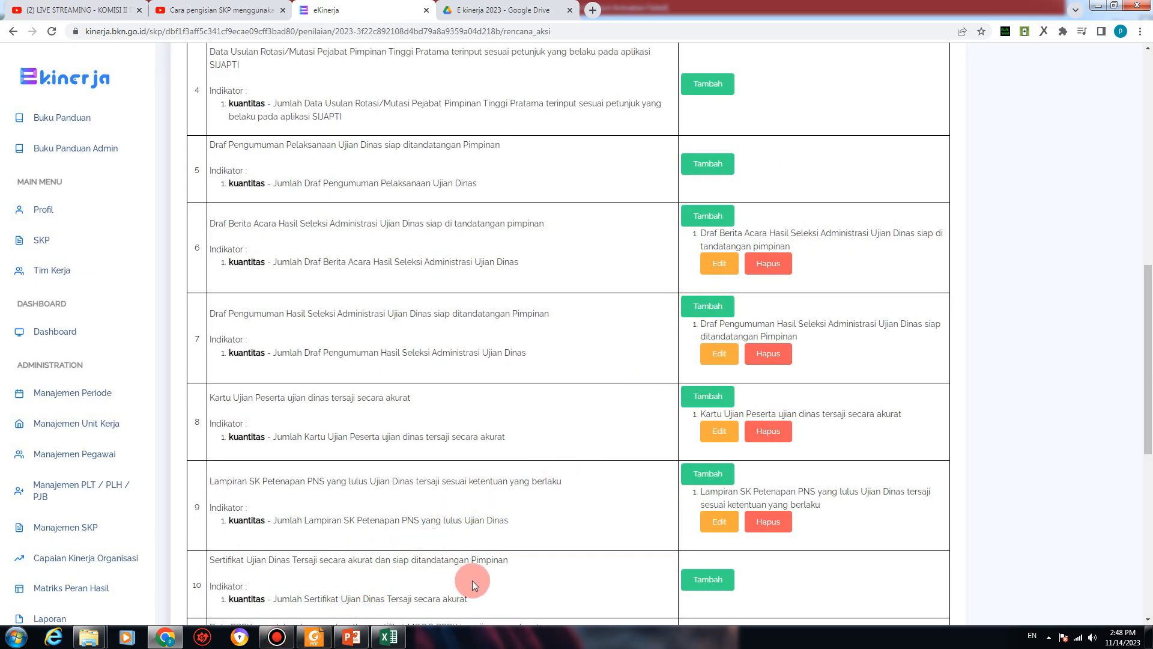
Step: Copy row 10's Sertifikat Ujian Dinas title into its new action plan, trim the leading space, save
left_click_drag(513, 562, 207, 557)
right_click(237, 557)
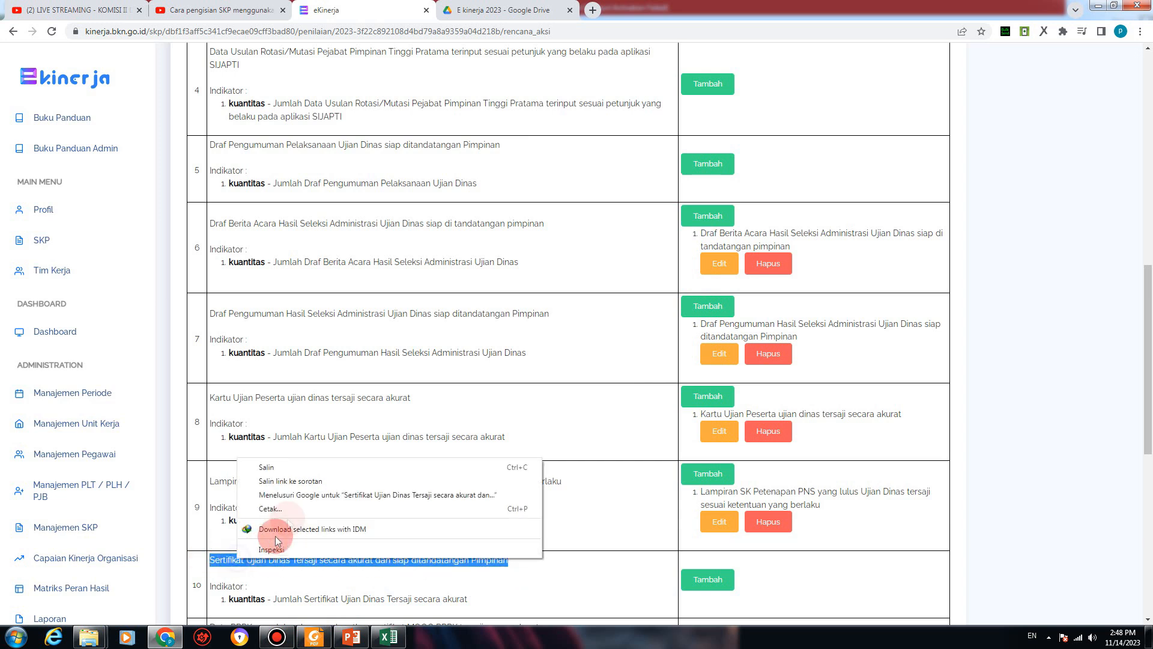
left_click(292, 466)
left_click(695, 581)
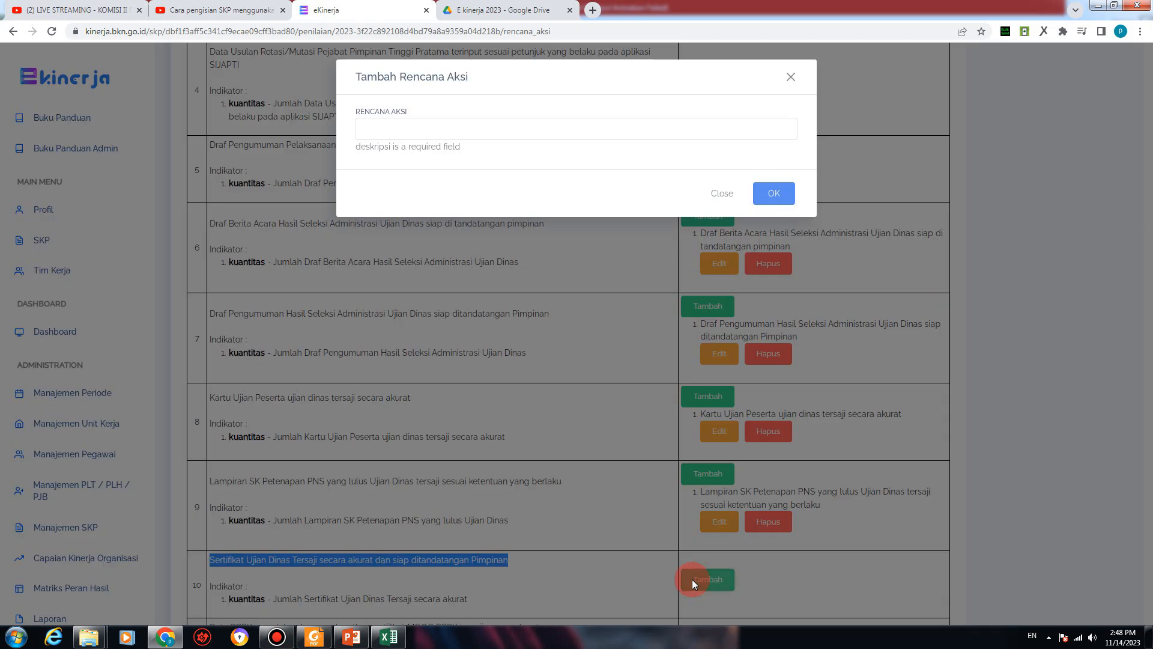
left_click(447, 129)
right_click(463, 136)
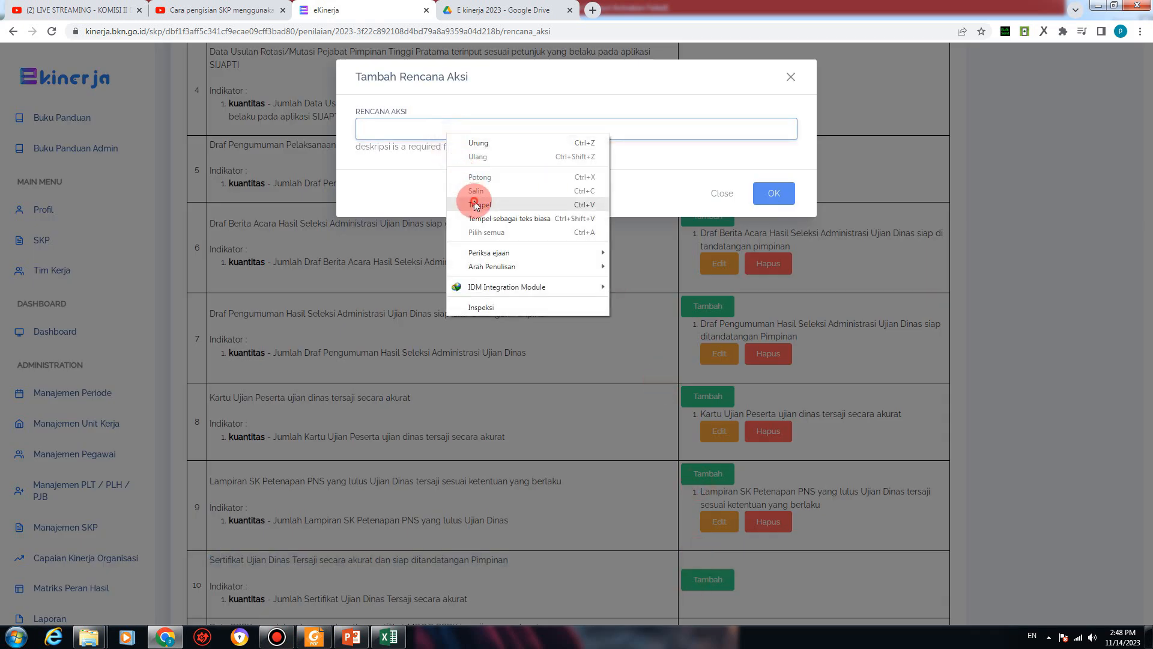
left_click(475, 198)
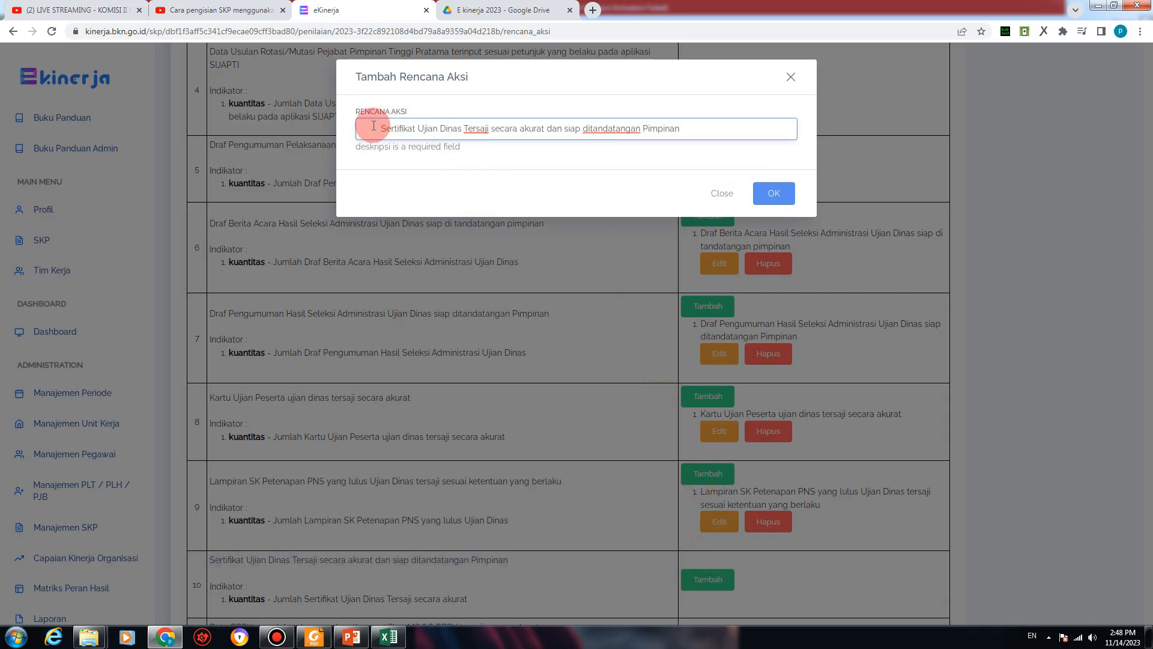
key("BackSpace")
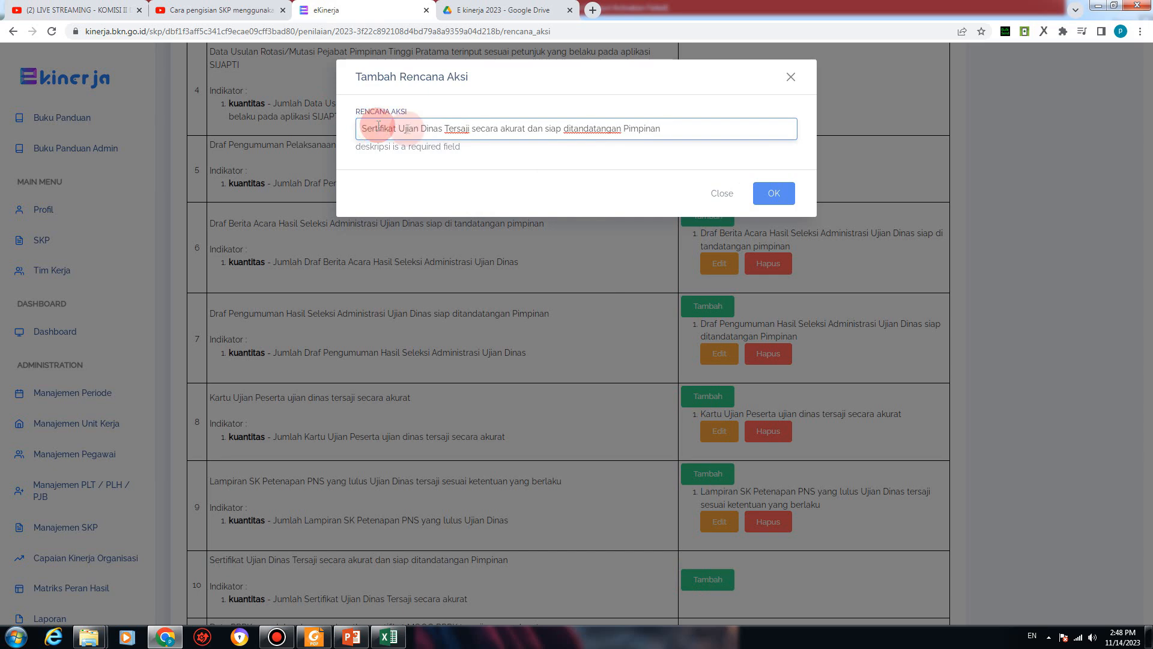
left_click(775, 196)
left_click(779, 191)
scroll(631, 489, "down", 3)
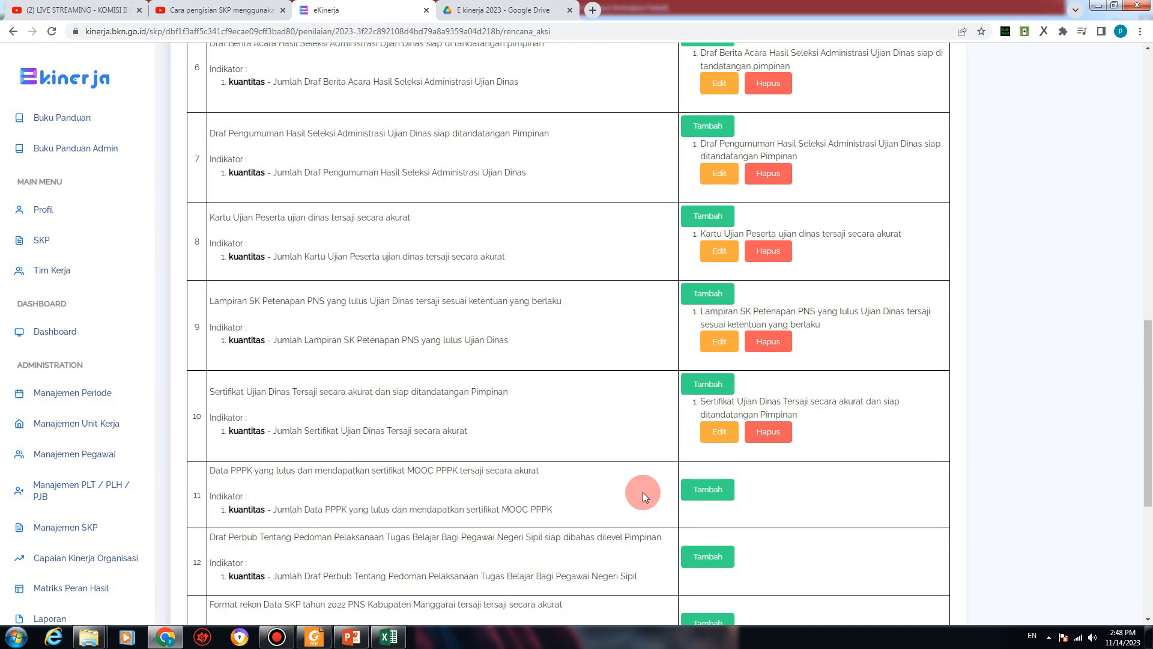
key("alt+Tab")
Step: Copy G58's 'Format rekon Data SKP' action text from Excel
left_click(626, 424)
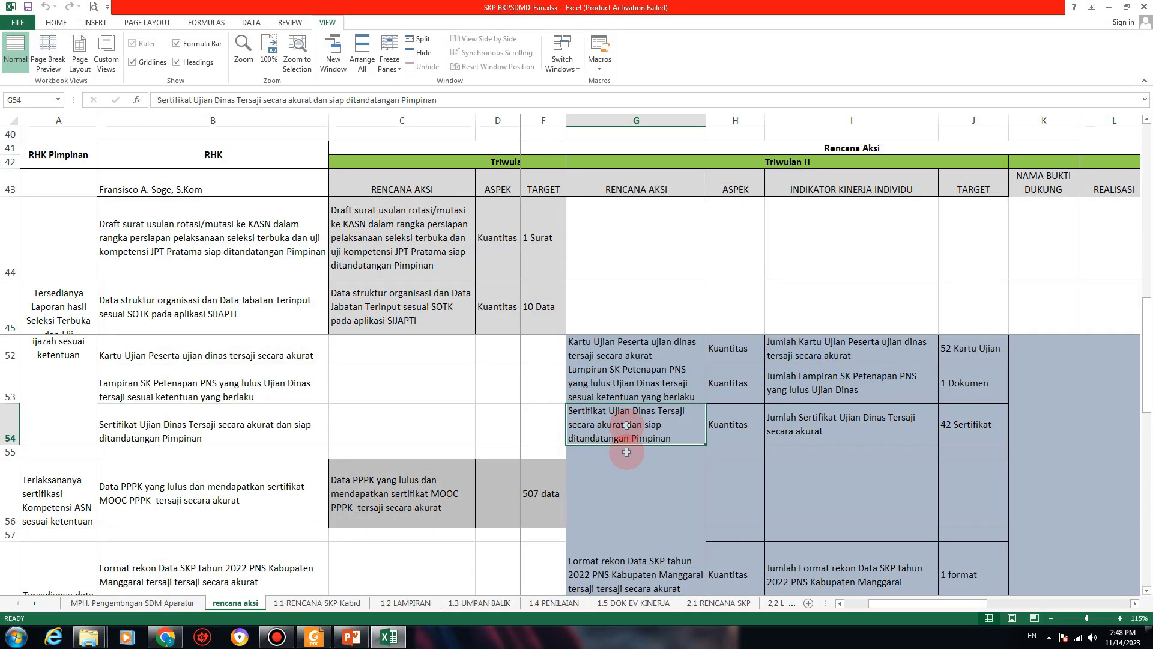
scroll(627, 425, "down", 2)
right_click(630, 480)
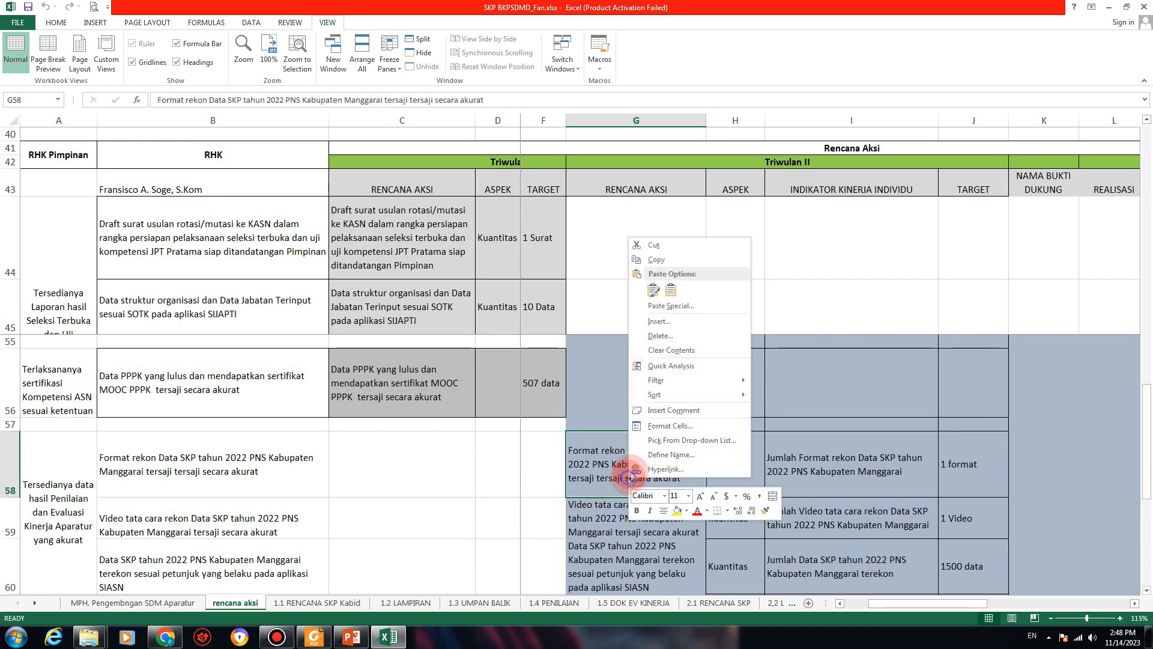
left_click(658, 259)
key("alt+Tab")
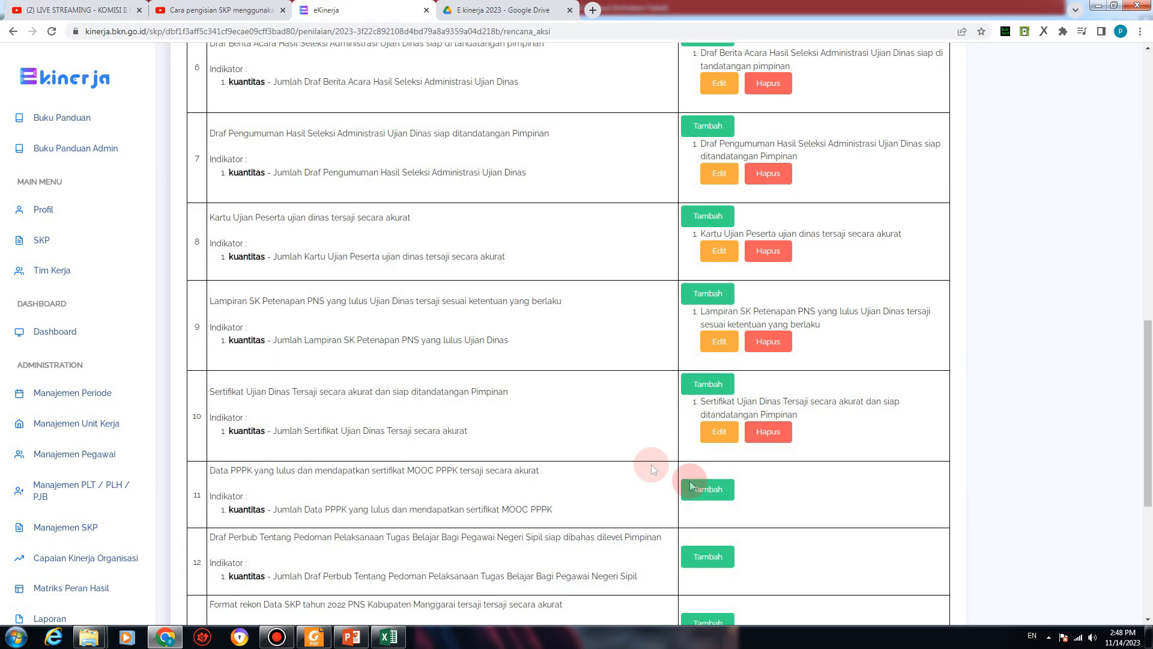
Step: Paste the Format rekon Data SKP text as row 13's new action plan and save it
scroll(651, 464, "down", 2)
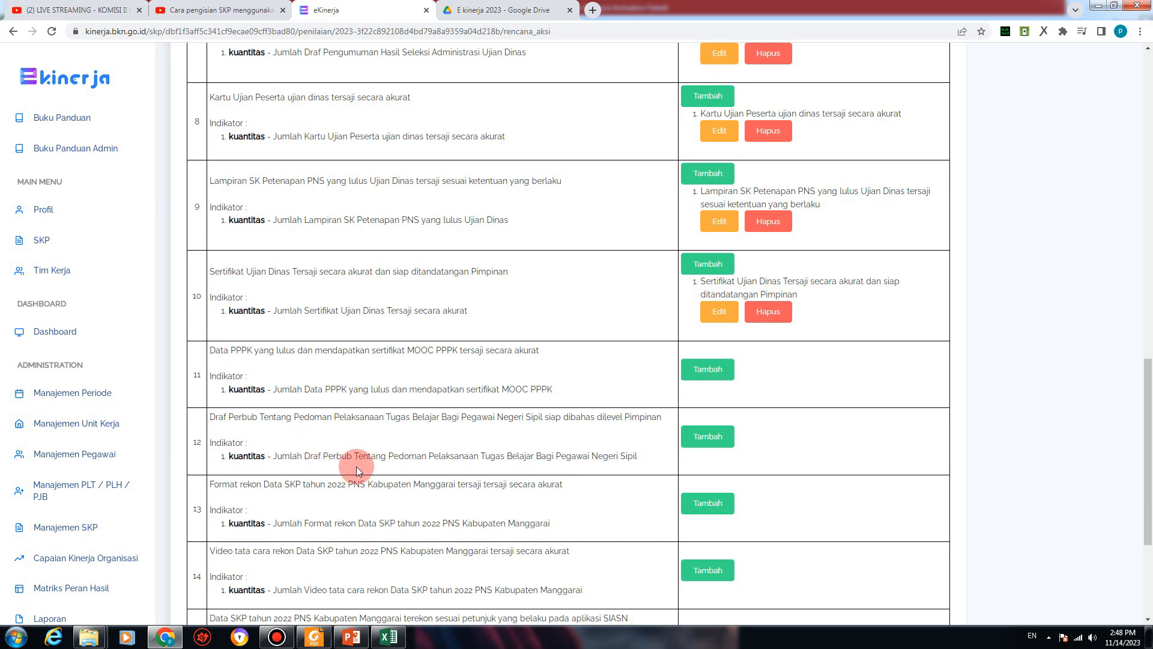
scroll(338, 514, "down", 1)
left_click(708, 442)
left_click(421, 129)
right_click(423, 128)
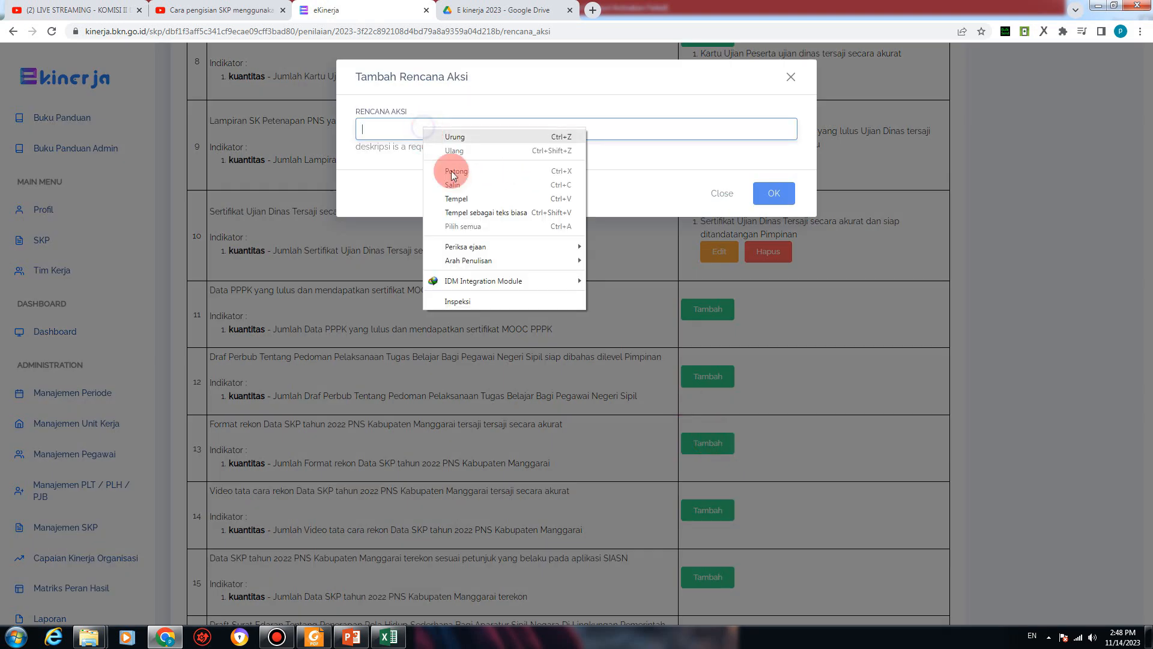
left_click(381, 155)
right_click(384, 134)
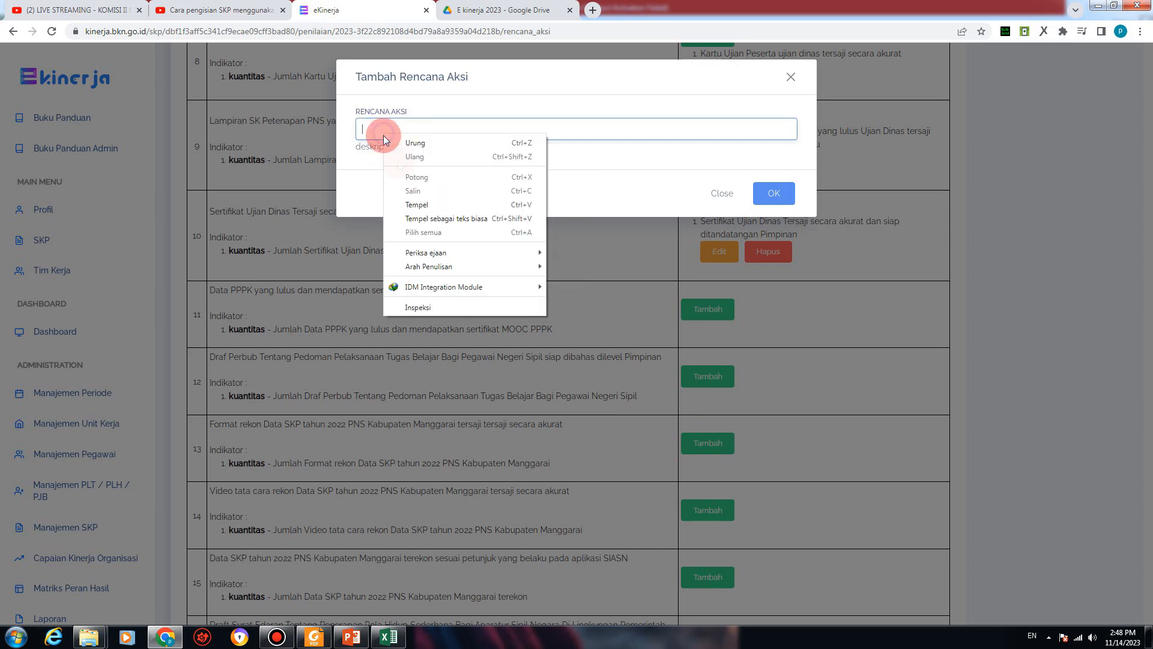
left_click(417, 204)
left_click(778, 191)
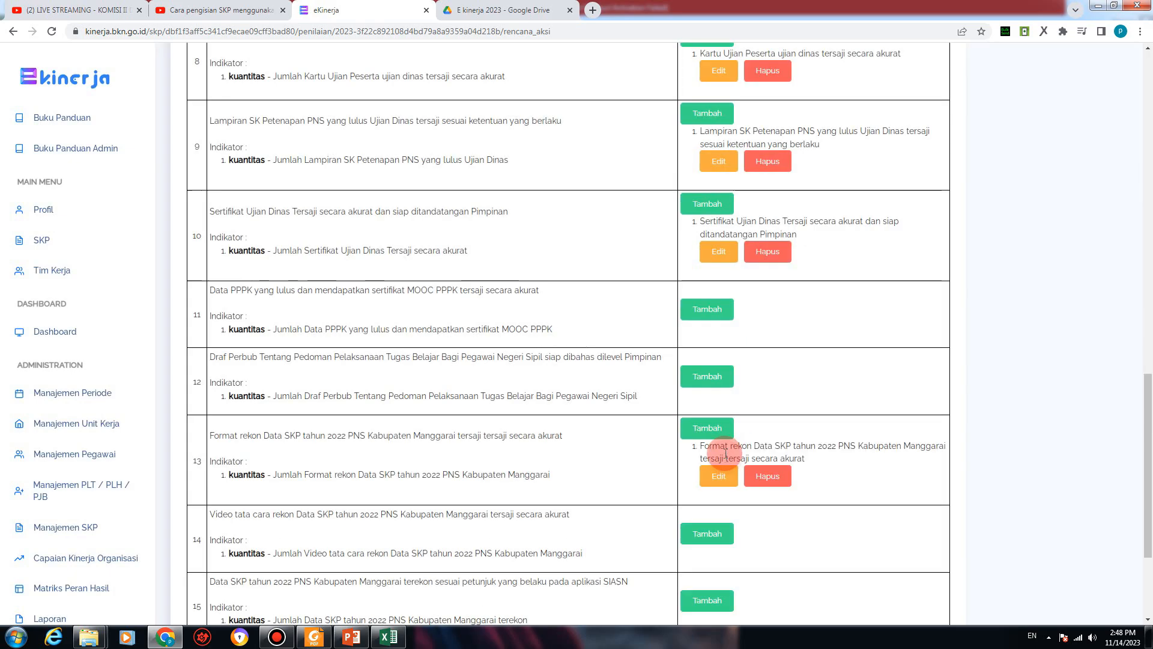
scroll(716, 476, "up", 20)
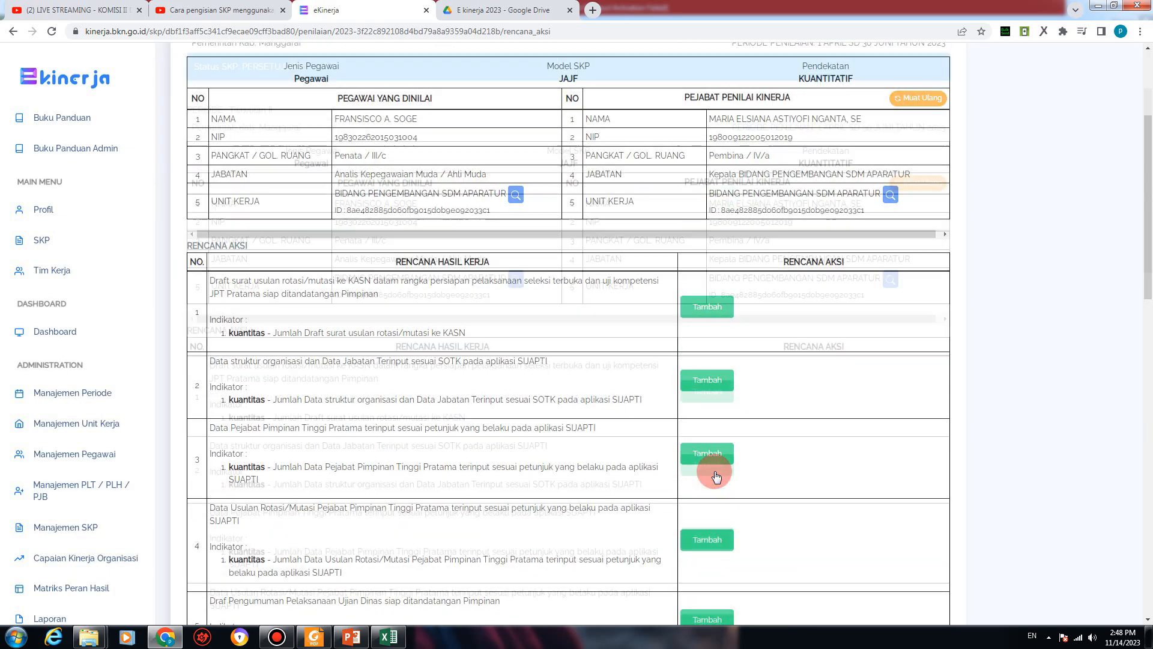
scroll(715, 476, "down", 20)
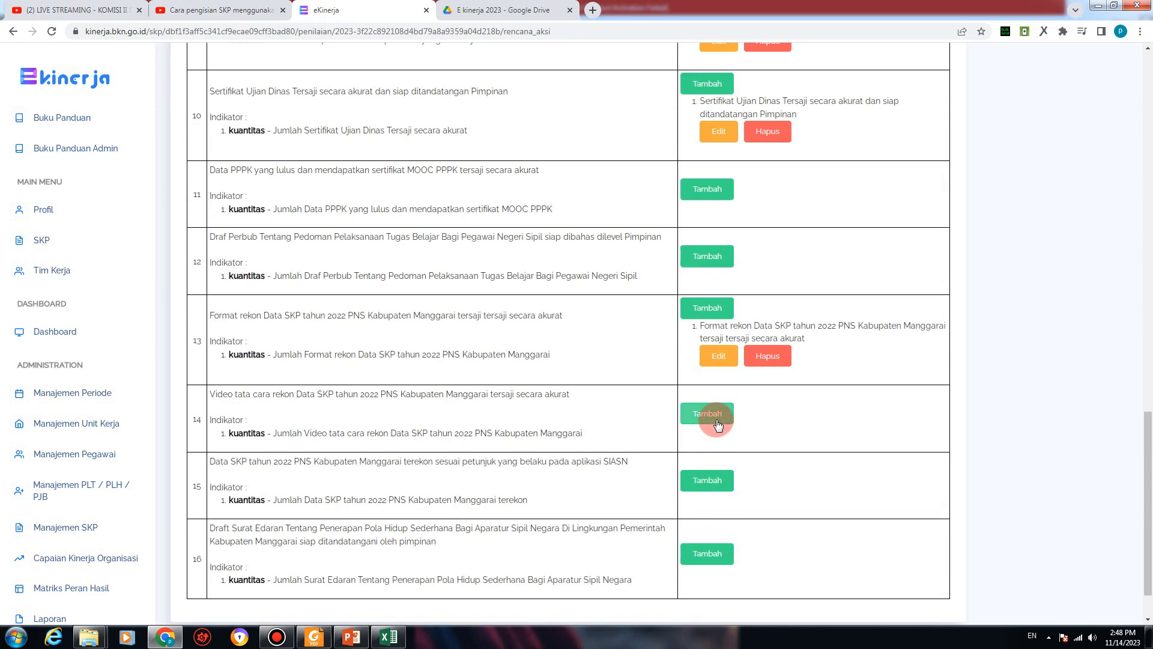
Step: Add row 59's action text from Excel as row 14's action plan
key("alt+Tab")
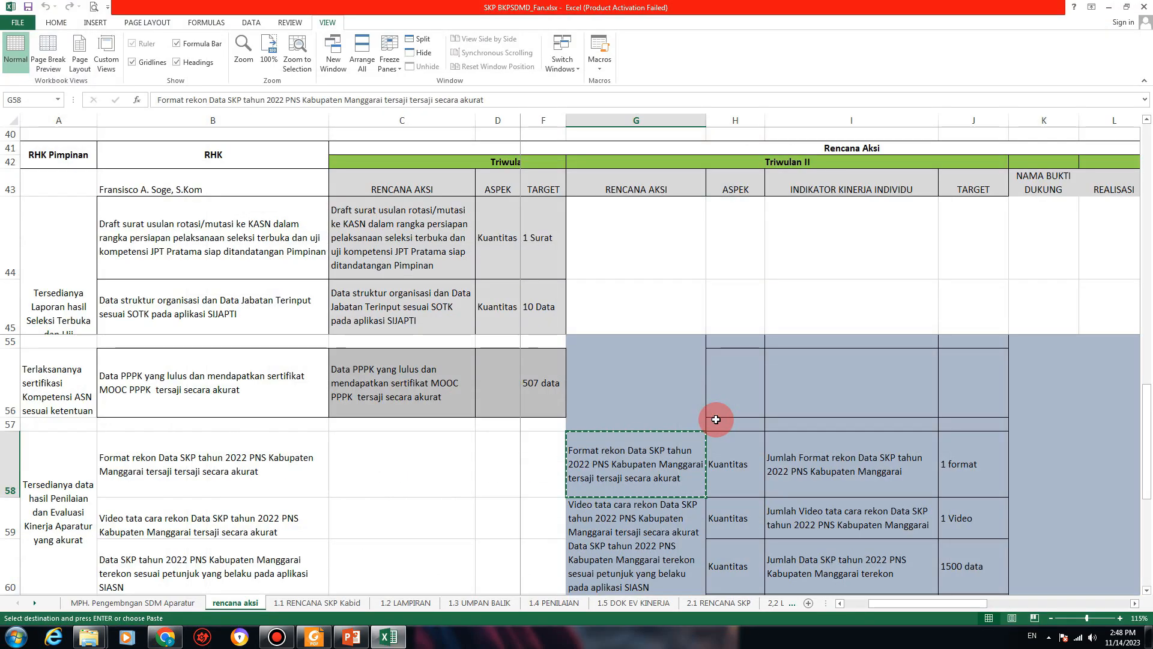
right_click(646, 516)
left_click(673, 300)
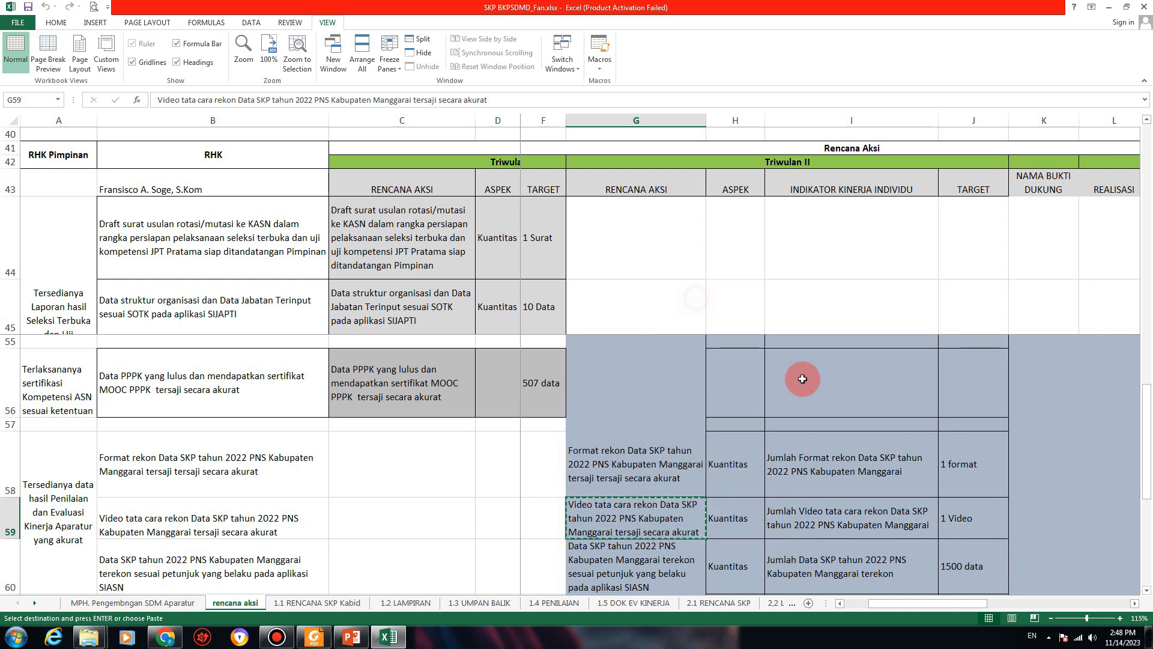
key("alt+Tab")
left_click(710, 414)
left_click(450, 134)
right_click(451, 134)
left_click(490, 205)
left_click(771, 193)
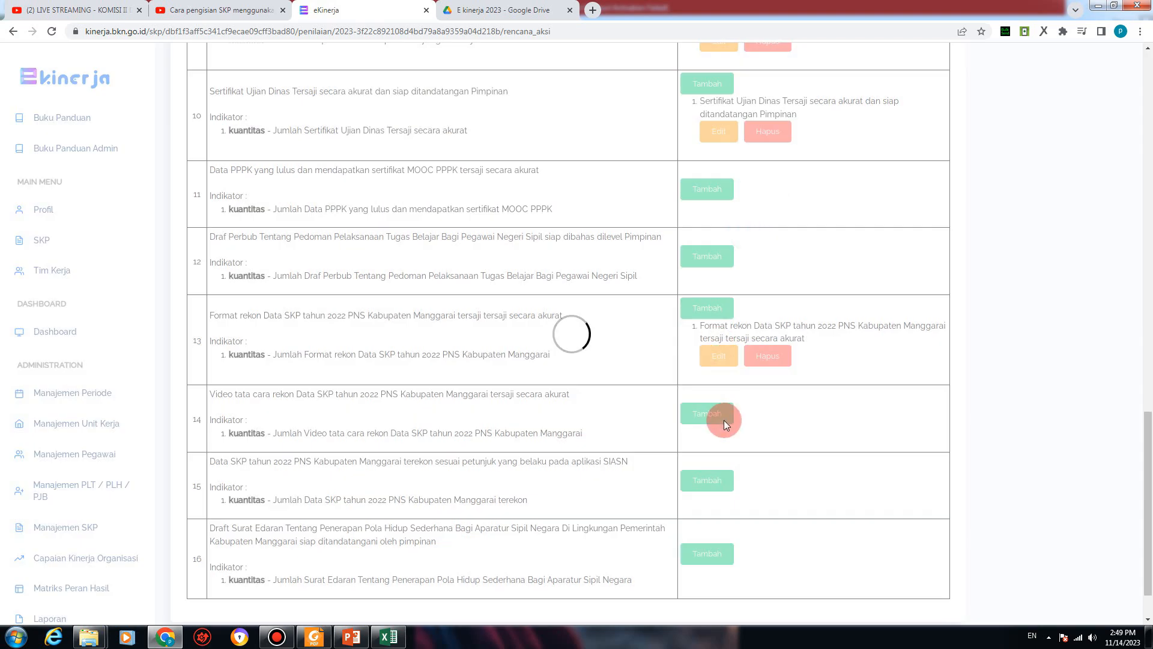
Step: Add G60's SIASN action text as row 15's action plan
key("alt+Tab")
scroll(621, 459, "down", 2)
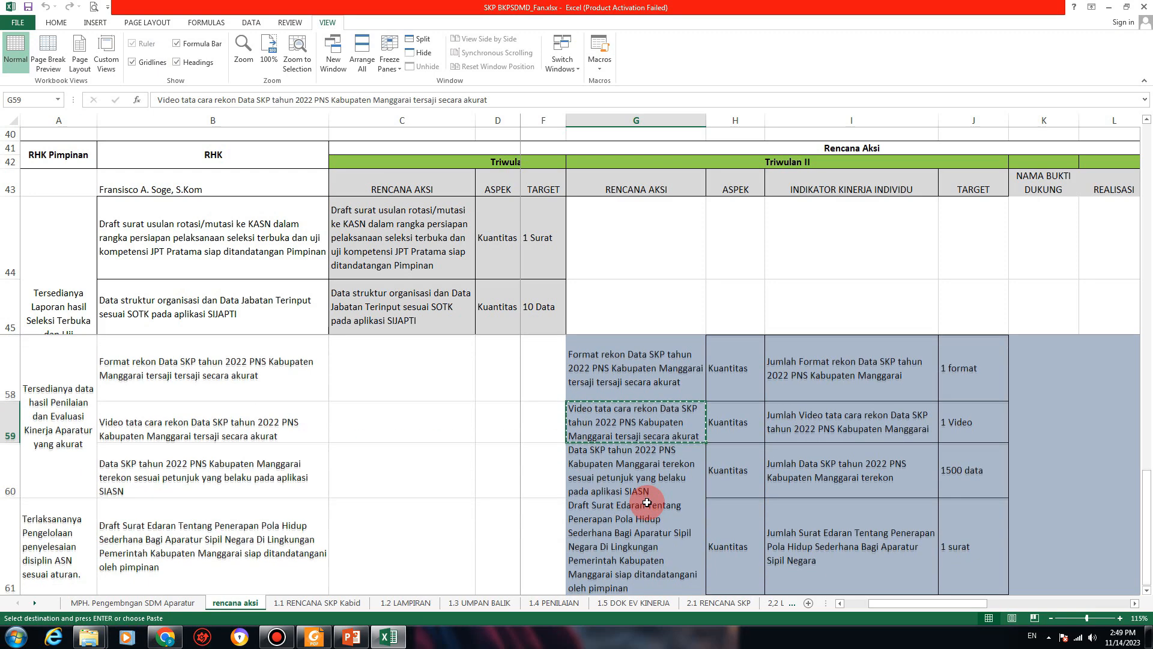
right_click(621, 459)
left_click(677, 240)
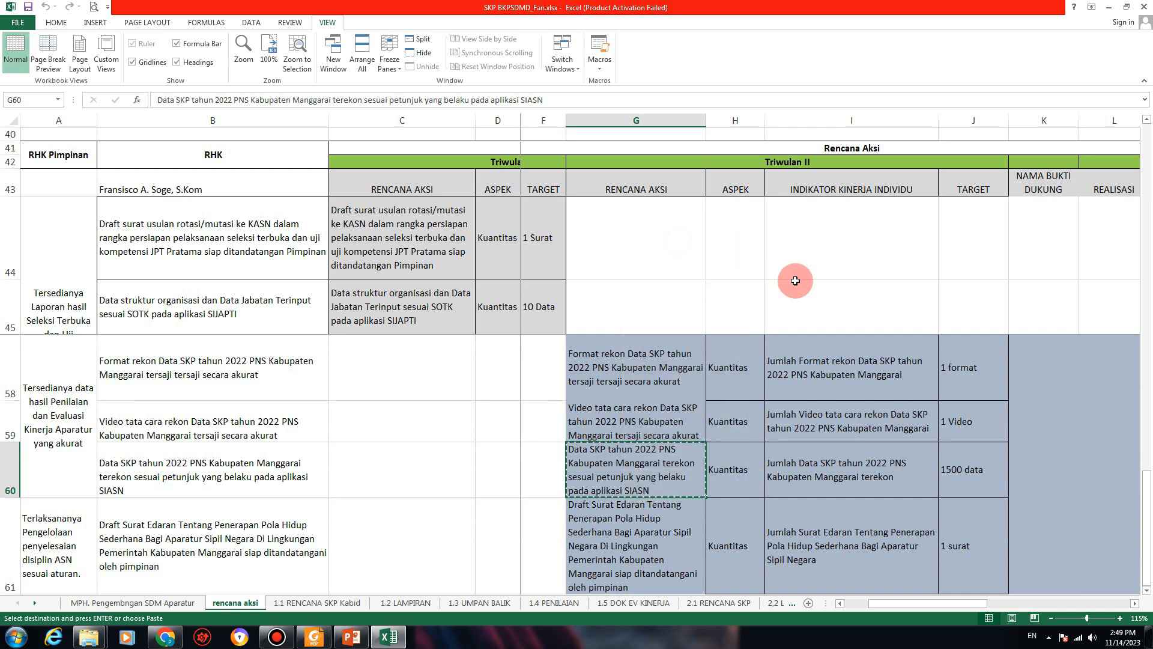
key("alt+Tab")
left_click(719, 448)
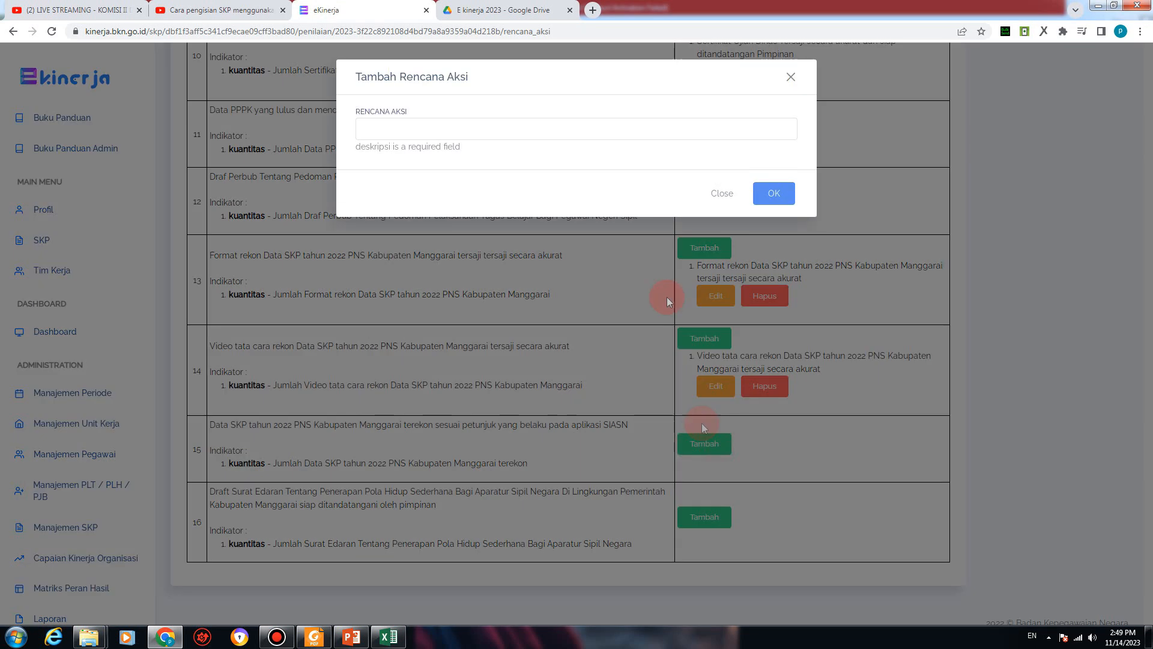
right_click(421, 127)
left_click(468, 199)
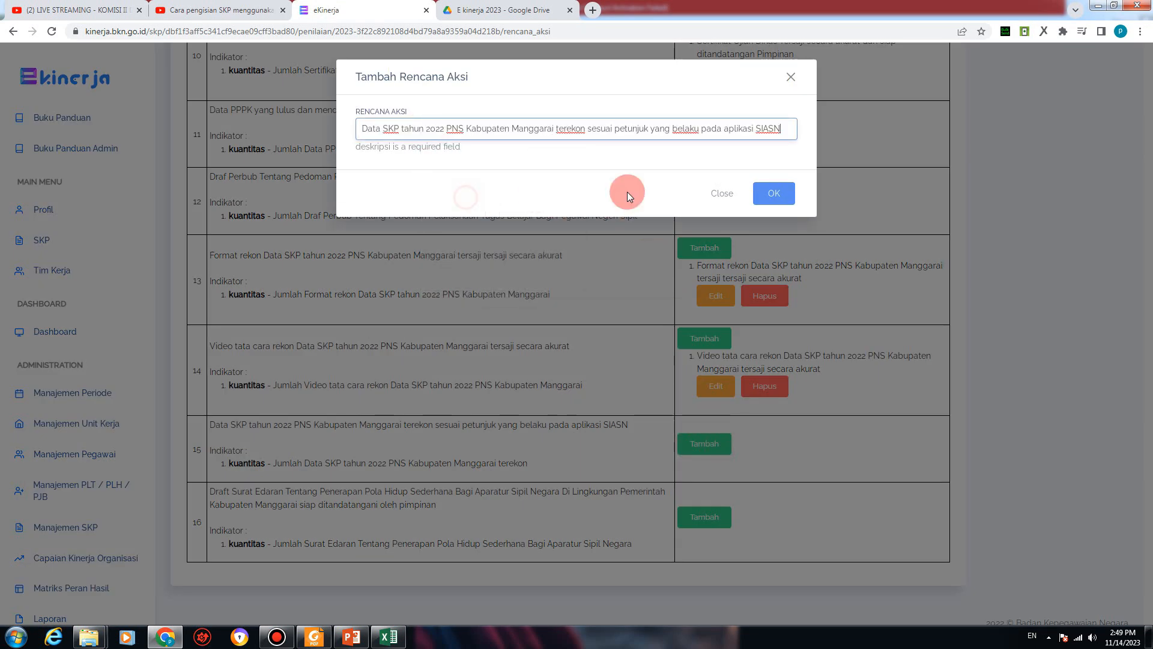
left_click(775, 193)
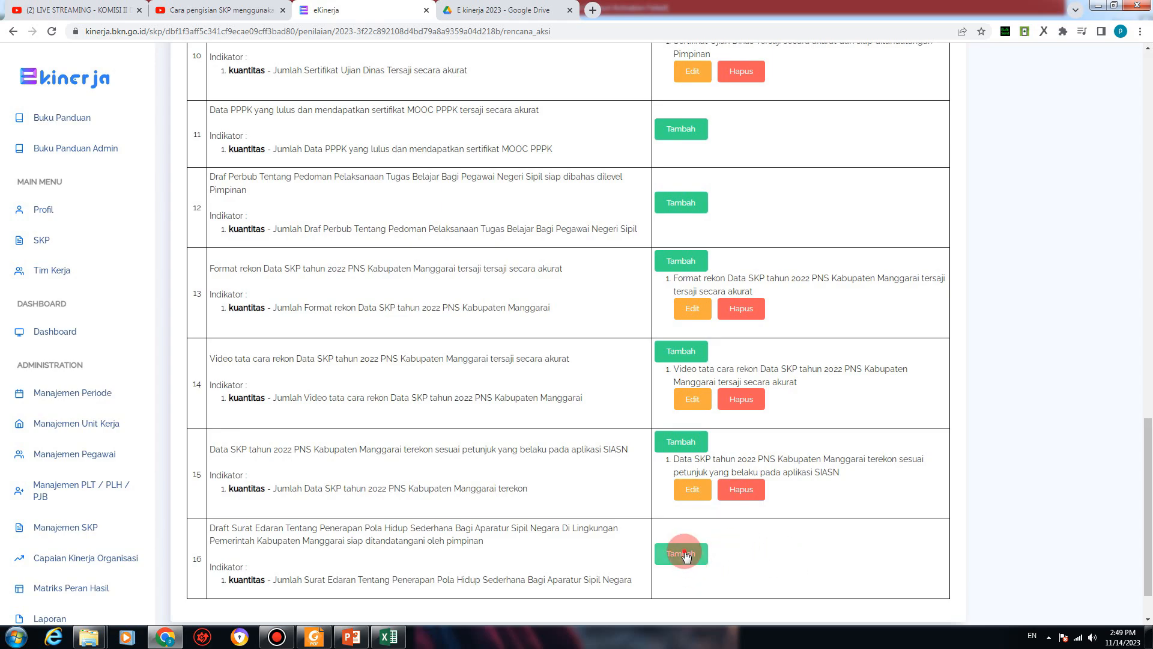
Step: Add G61's Draft Surat Edaran on Pola Hidup Sederhana as row 16's action plan
left_click(685, 554)
key("alt+Tab")
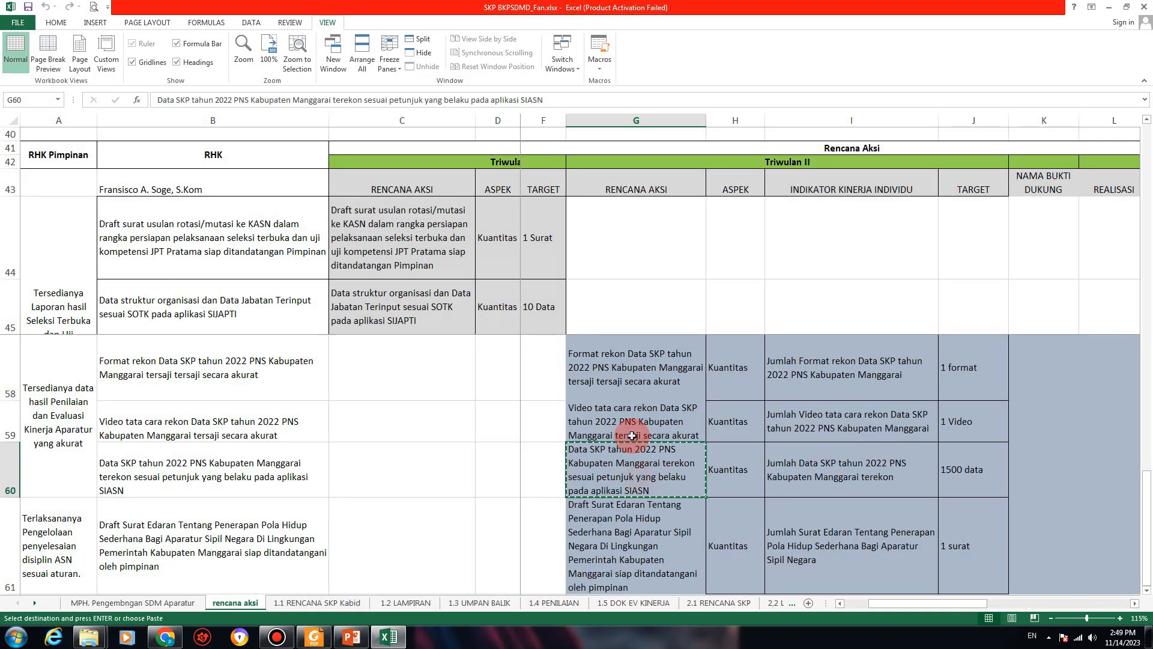
right_click(627, 528)
left_click(681, 338)
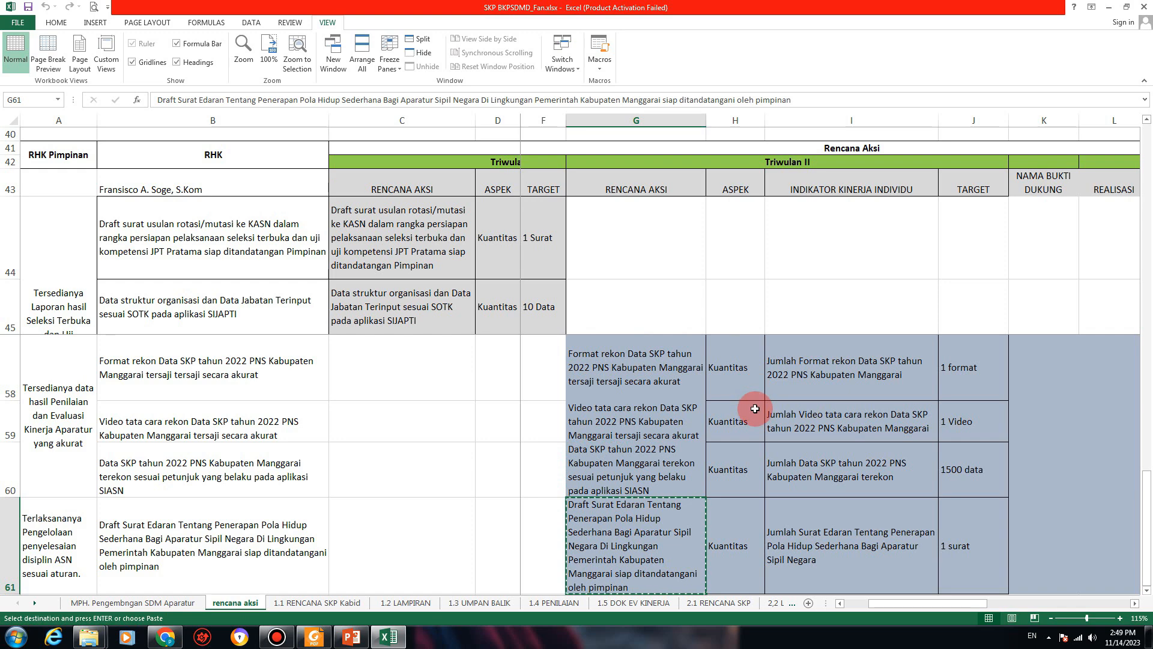
key("alt+Tab")
left_click(723, 196)
left_click(672, 568)
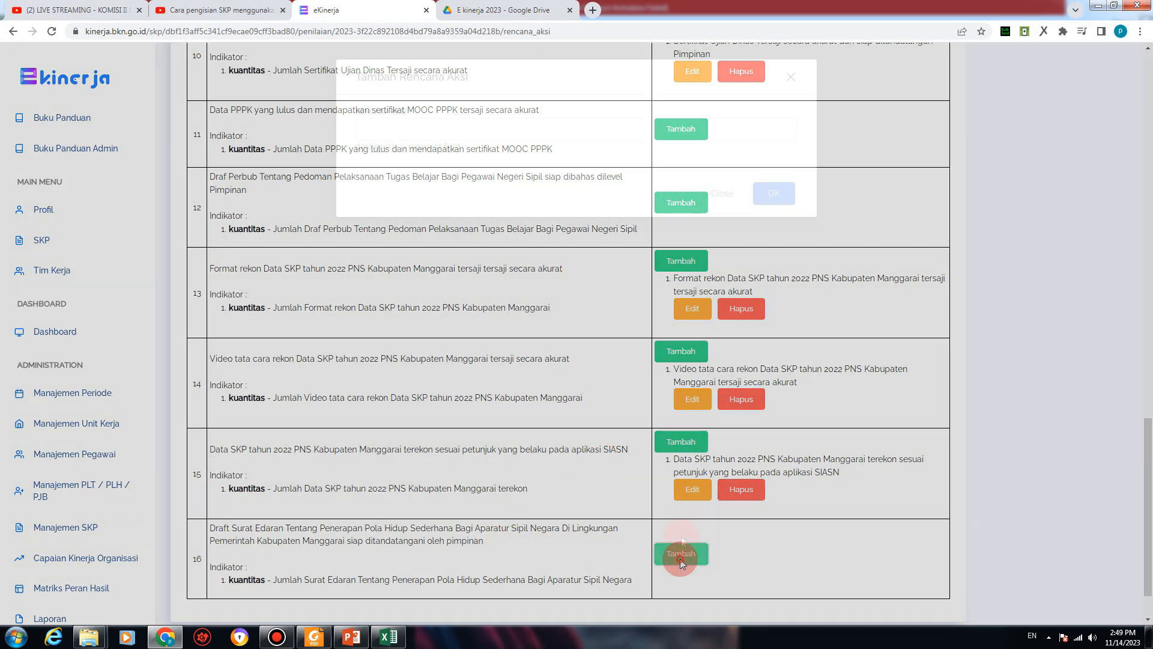
right_click(526, 125)
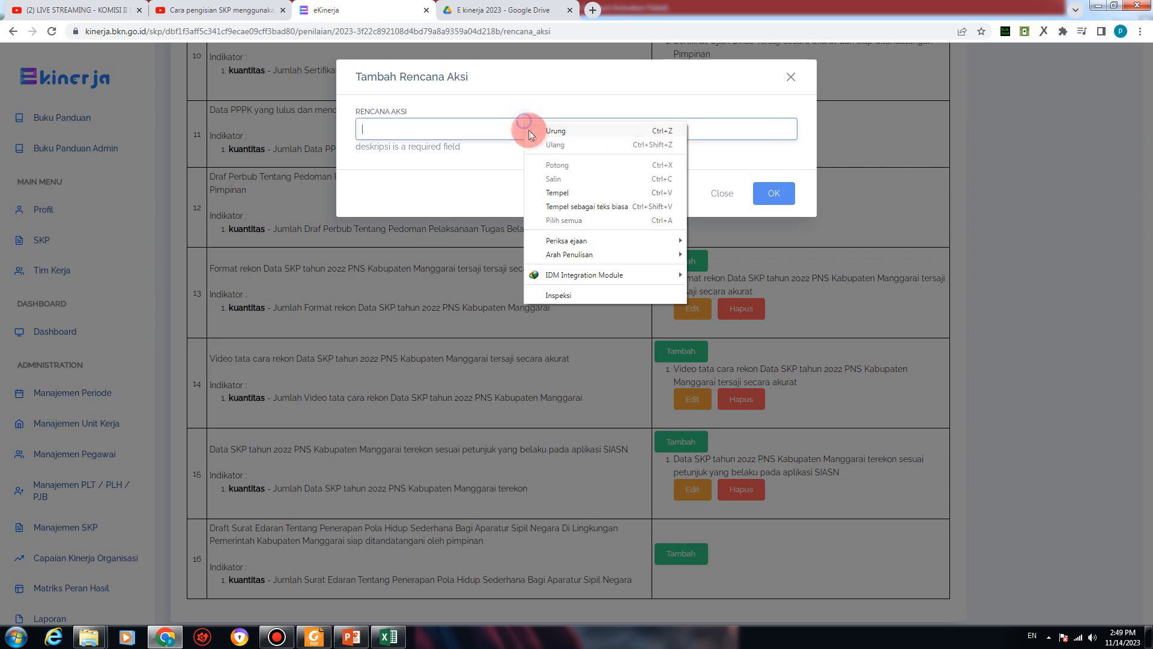
left_click(559, 192)
left_click(773, 195)
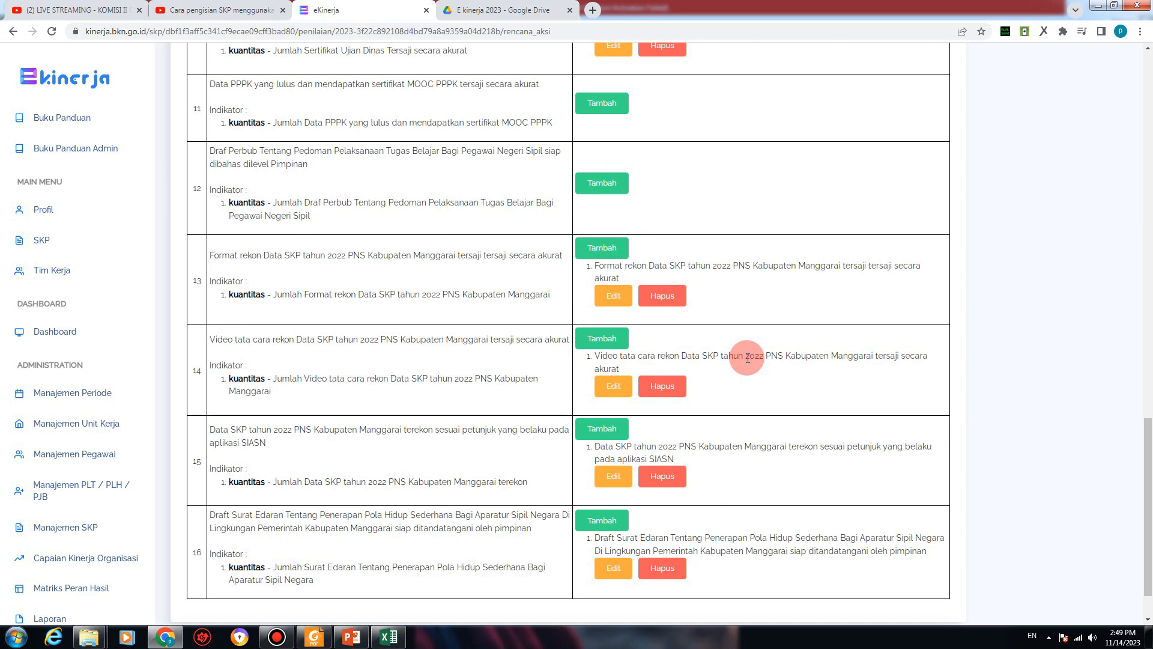
middle_click(699, 442)
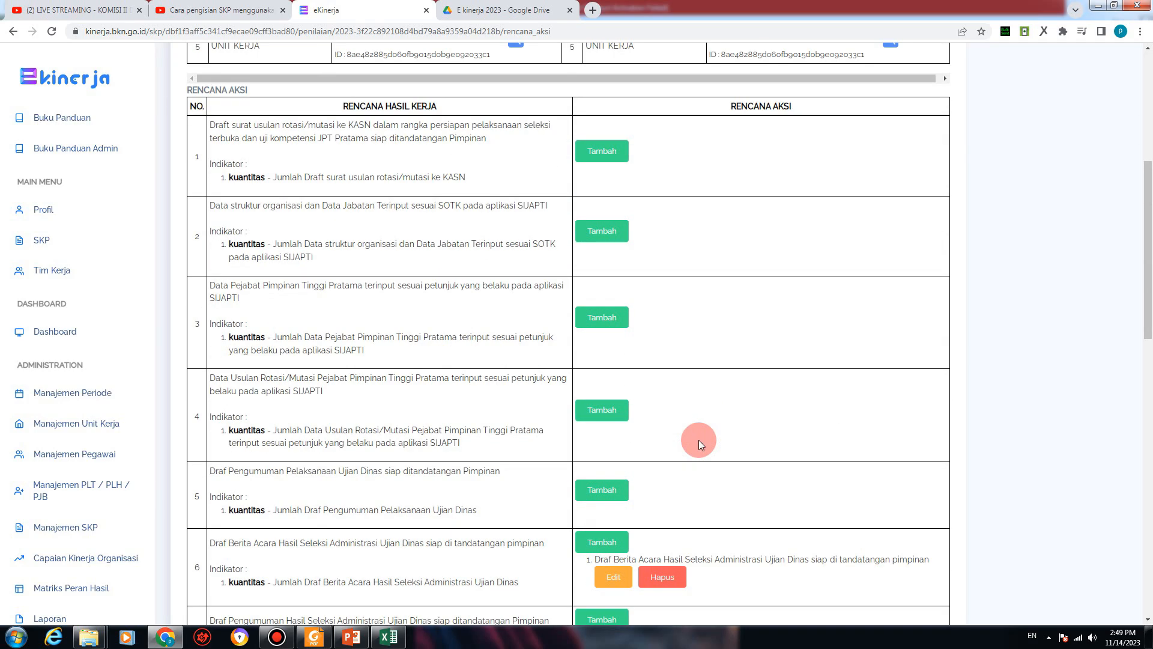
Step: Leave the Rencana Aksi page via Kembali and scroll the Penilaian SKP page down to Twiwulan II
scroll(699, 443, "down", 2)
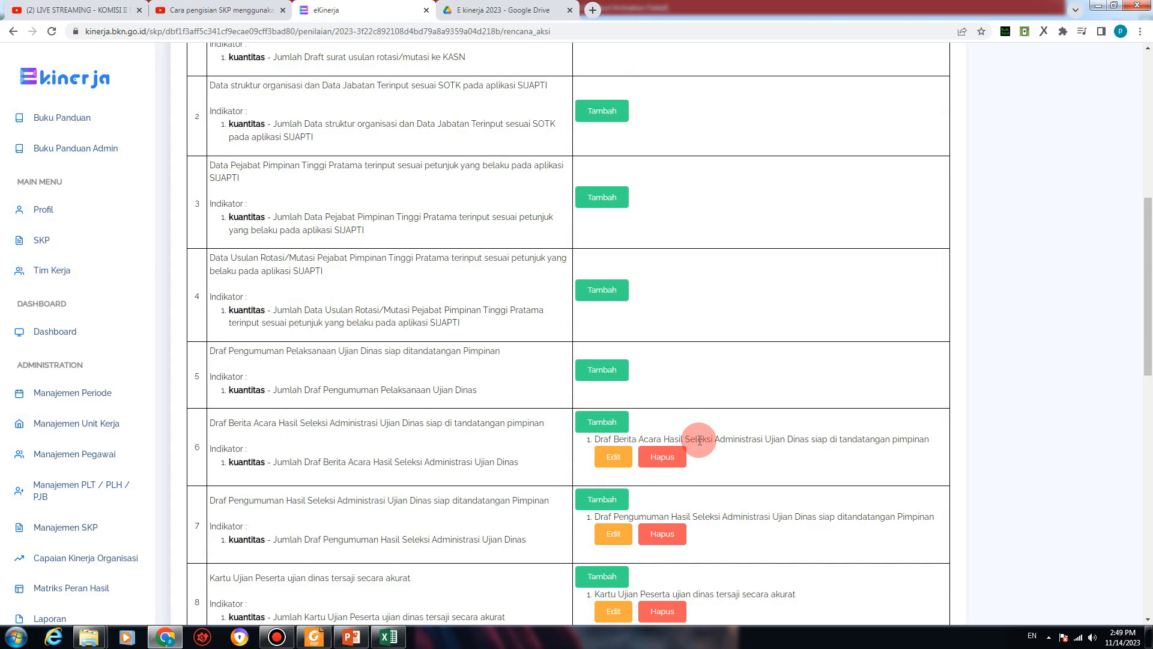
scroll(699, 441, "up", 4)
scroll(699, 443, "down", 4)
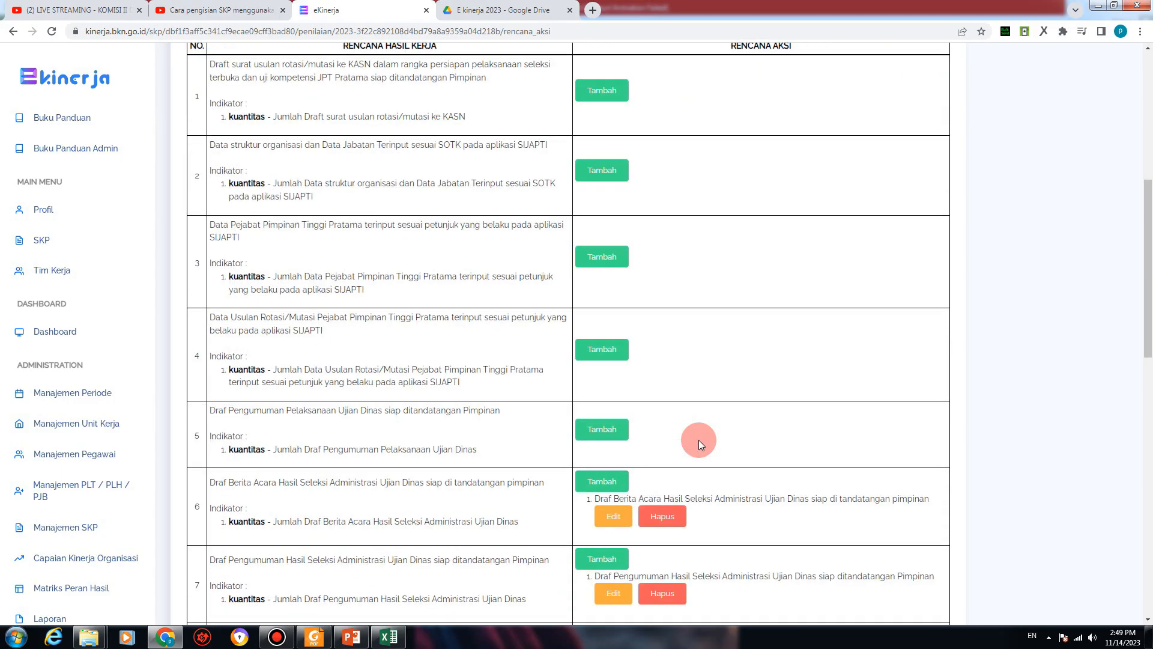
scroll(698, 440, "down", 8)
scroll(698, 440, "up", 11)
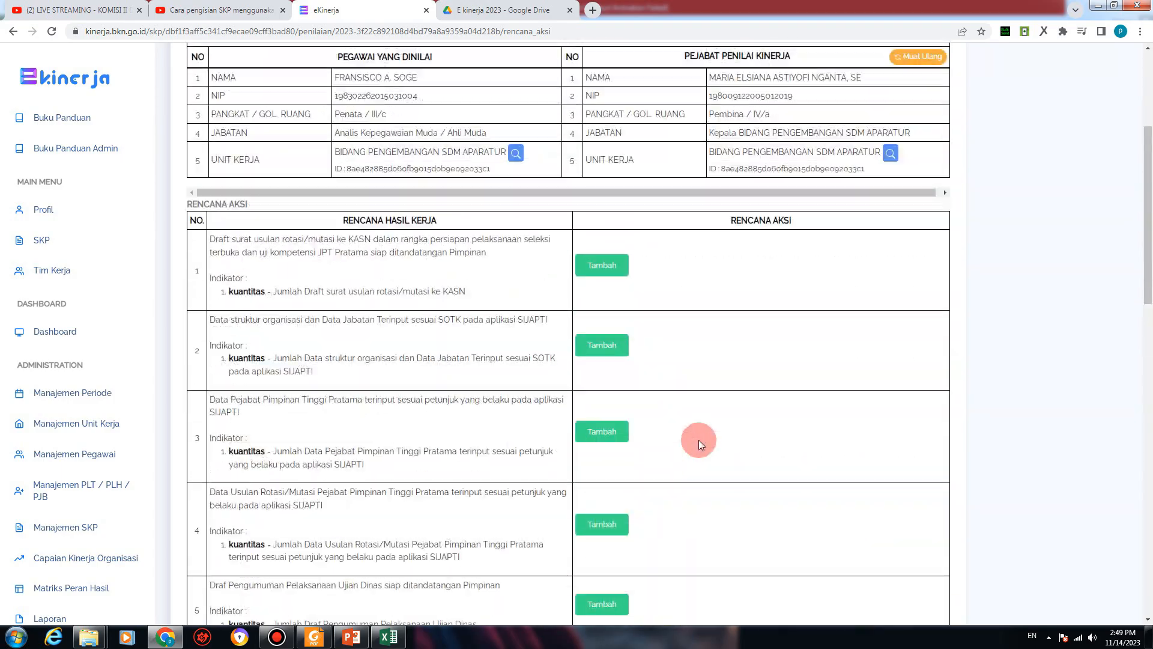
scroll(698, 439, "up", 4)
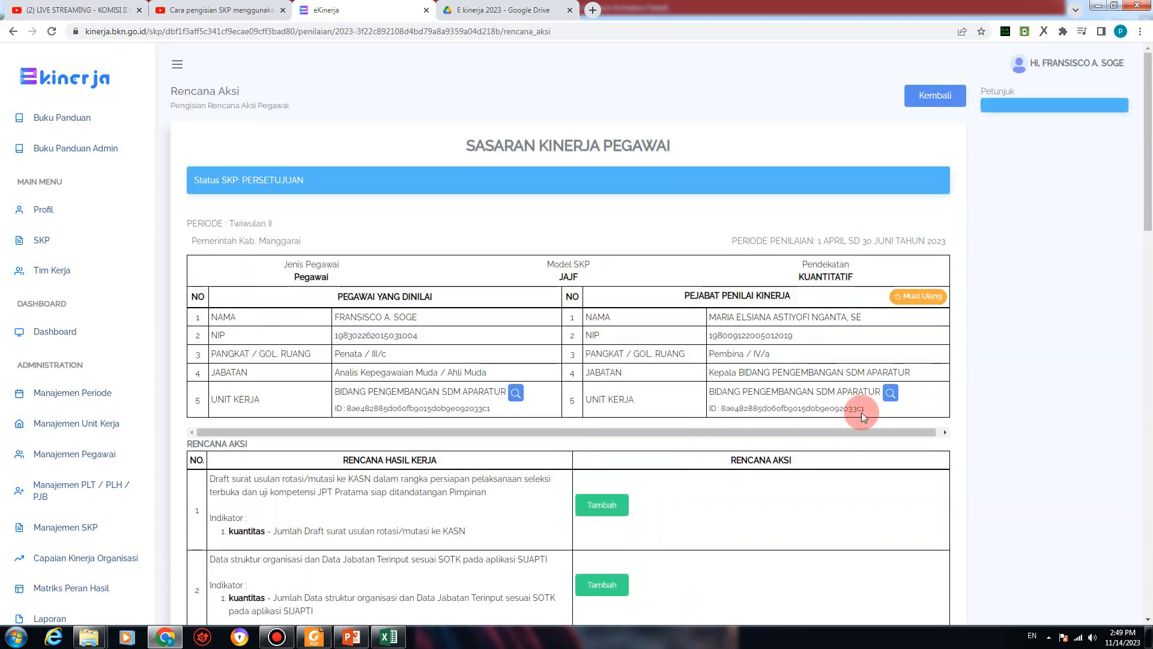
left_click(923, 99)
scroll(617, 471, "down", 3)
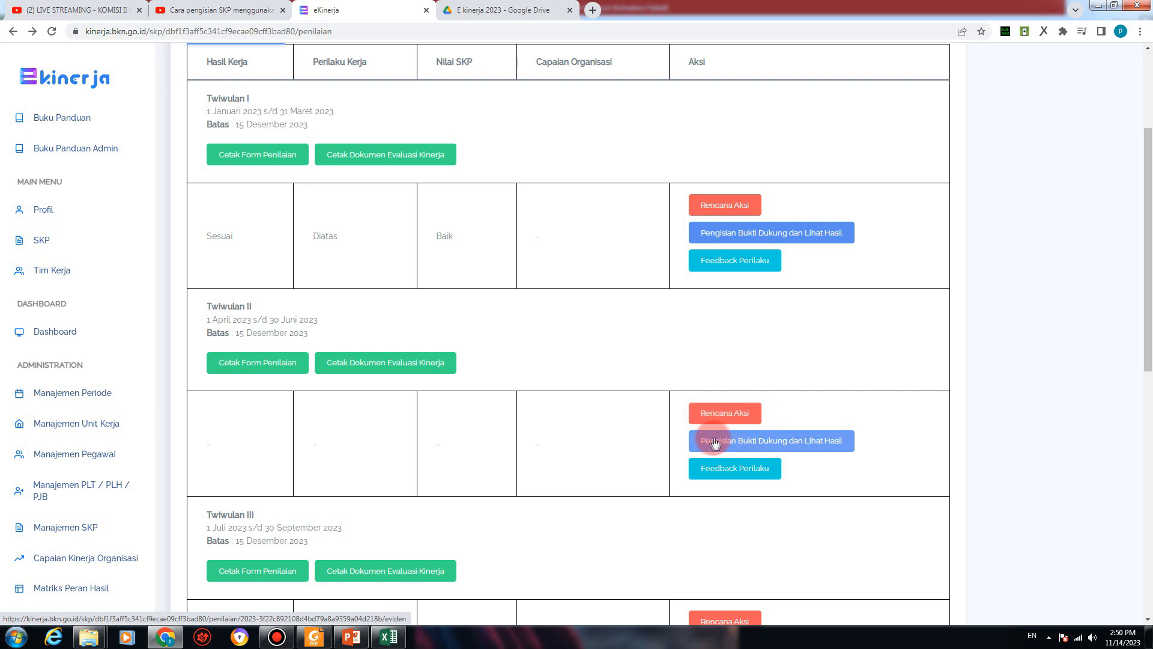
Step: Open the 'Pengisian Bukti Dukung dan Lihat Hasil' page for Twiwulan II
left_click(771, 447)
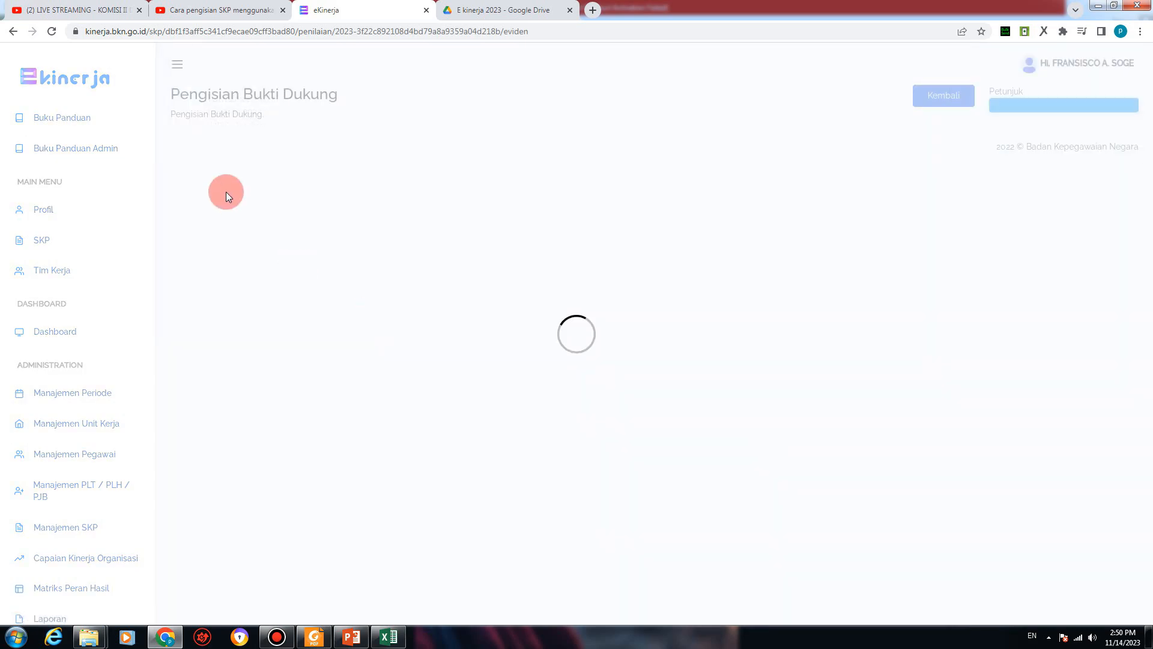
scroll(618, 358, "down", 10)
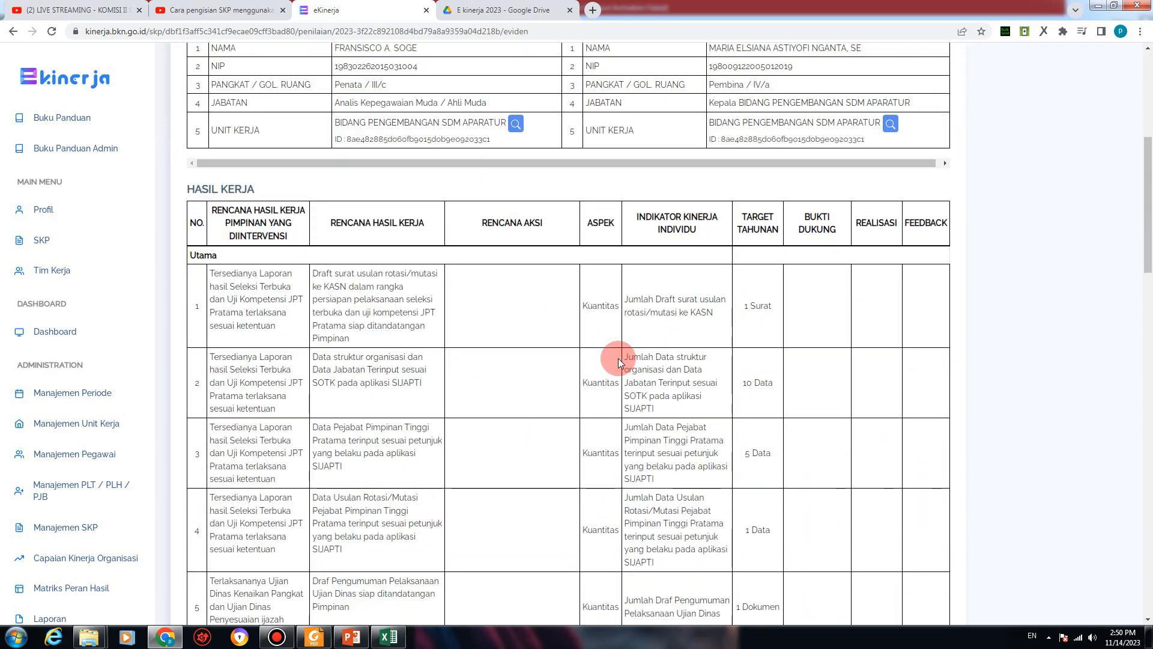
scroll(618, 358, "up", 5)
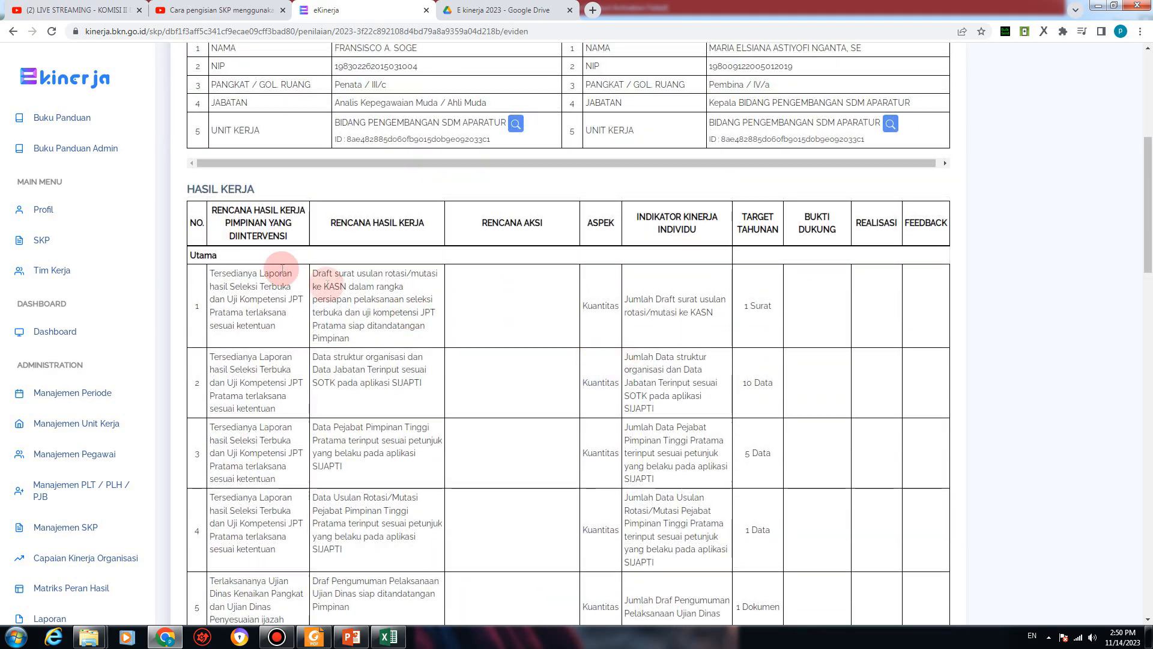
scroll(221, 257, "up", 3)
scroll(341, 314, "up", 2)
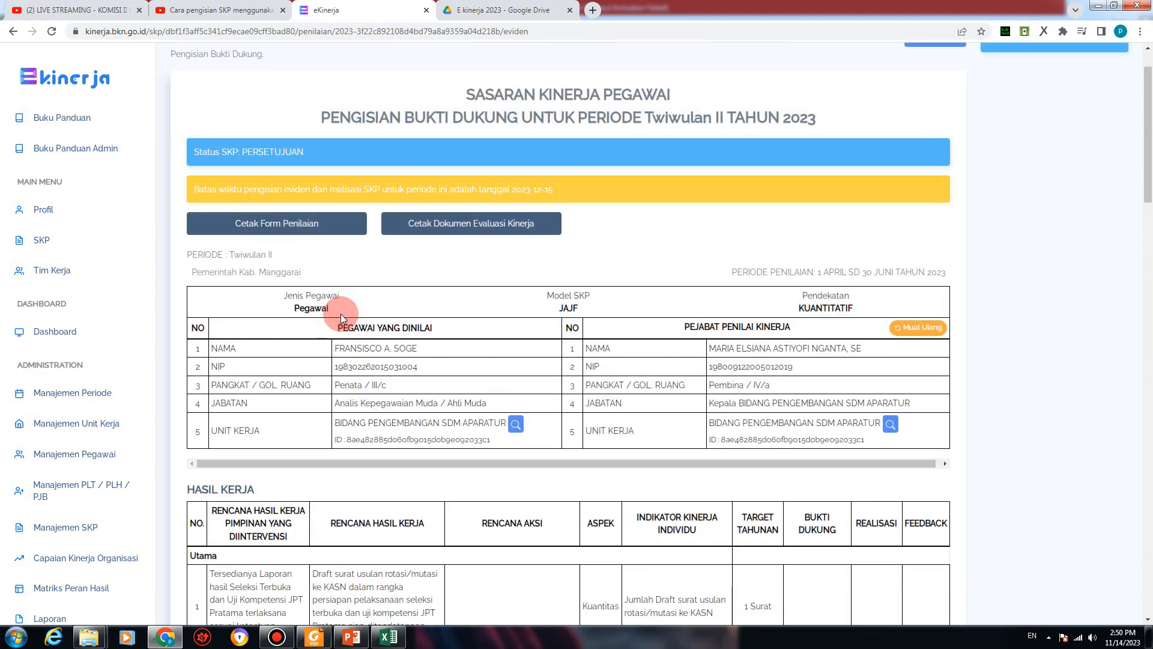
scroll(340, 316, "down", 4)
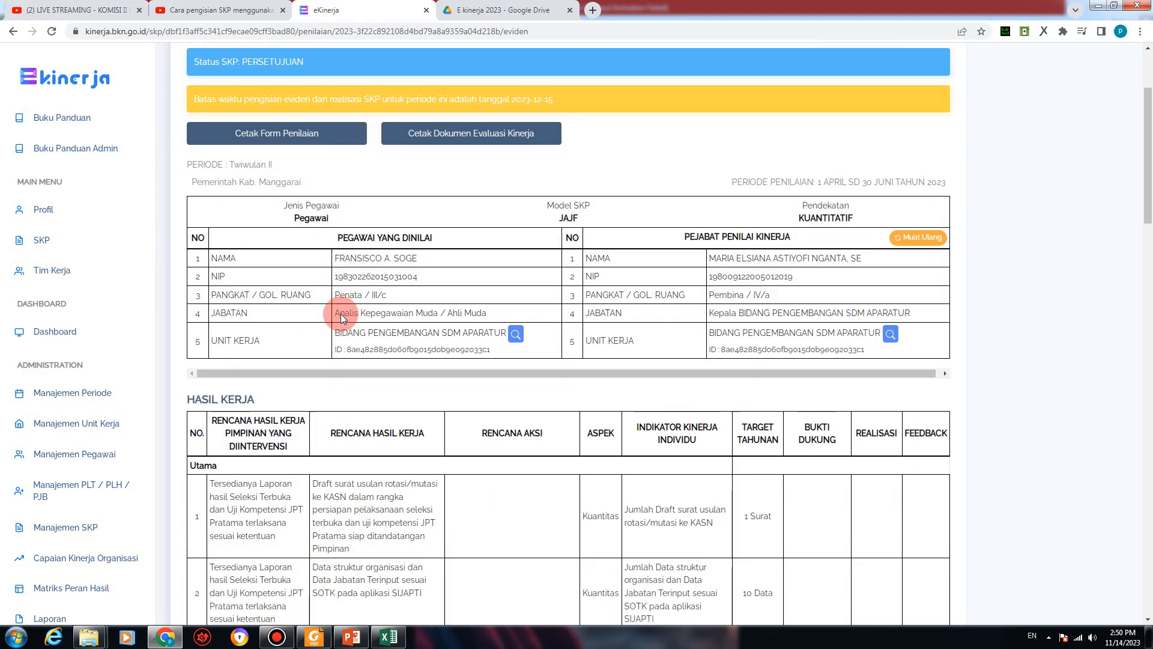
scroll(358, 313, "up", 5)
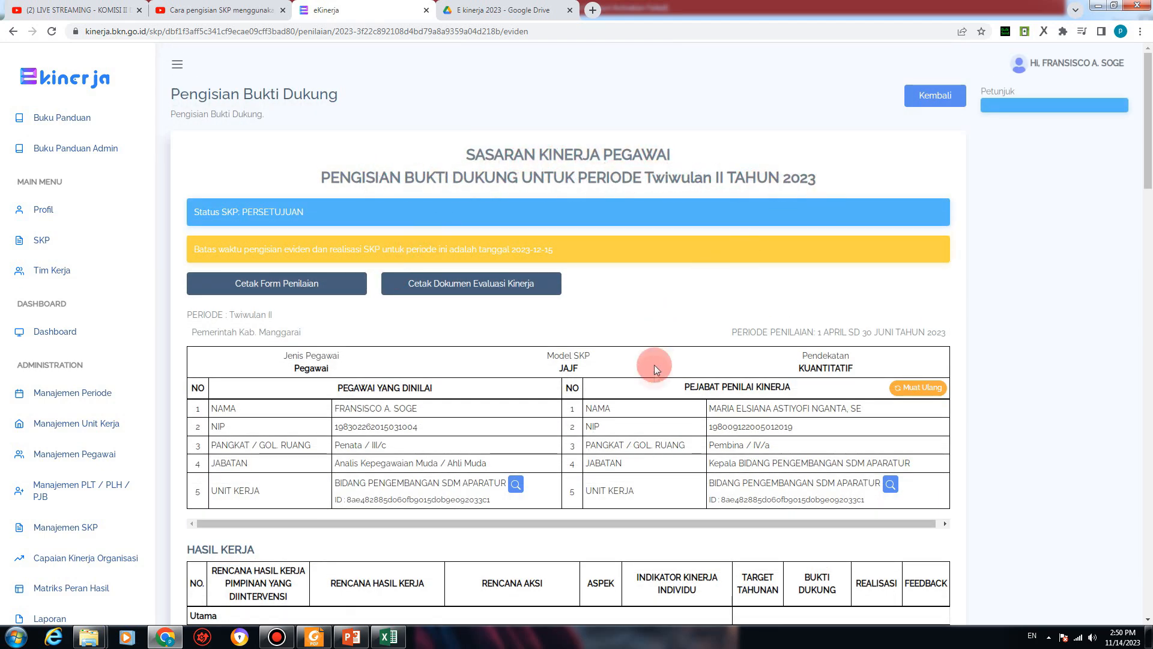
Step: Open the Tambah Bukti Dukung form for SKP row 6
scroll(655, 369, "down", 6)
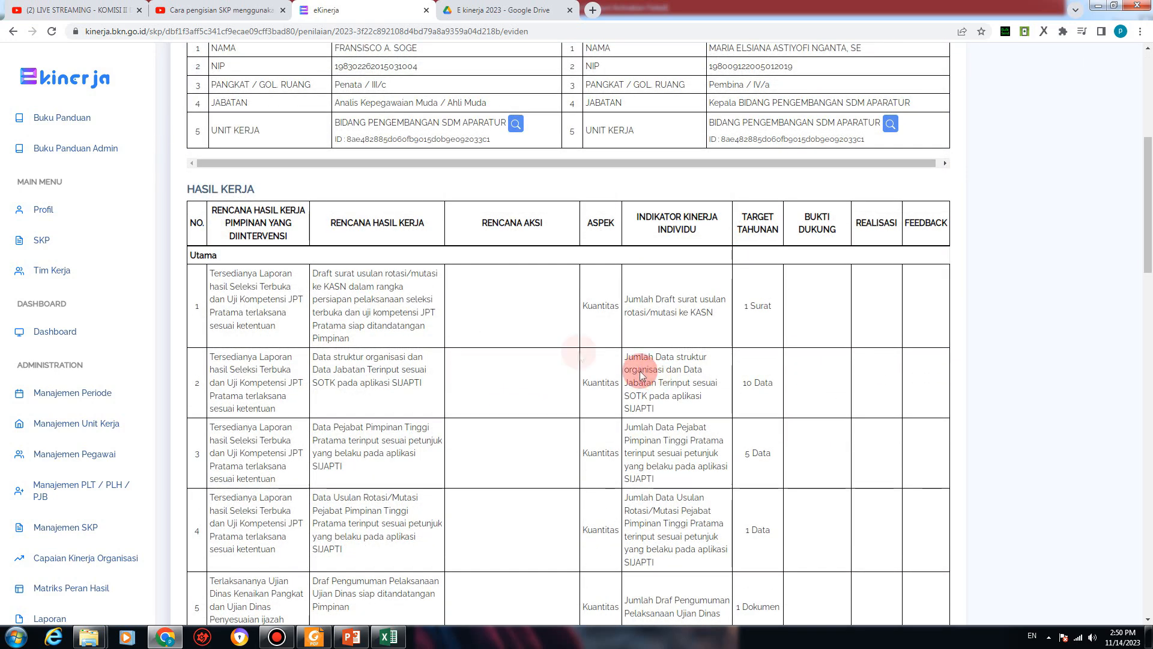
scroll(556, 290, "down", 1)
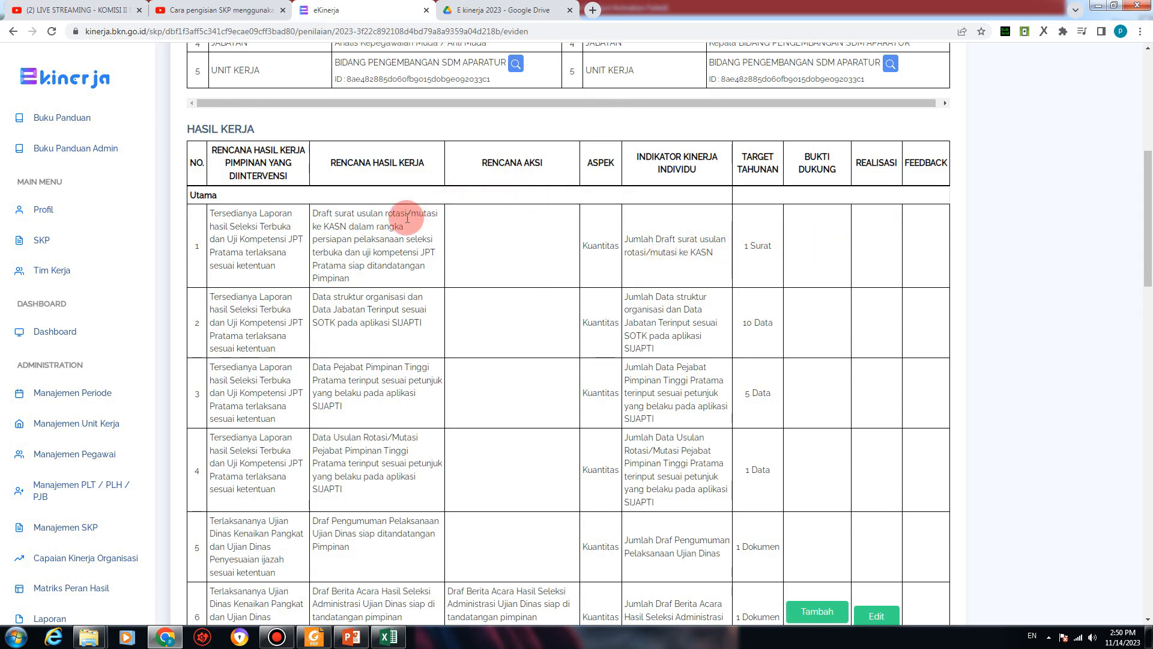
scroll(789, 301, "down", 2)
scroll(789, 301, "up", 2)
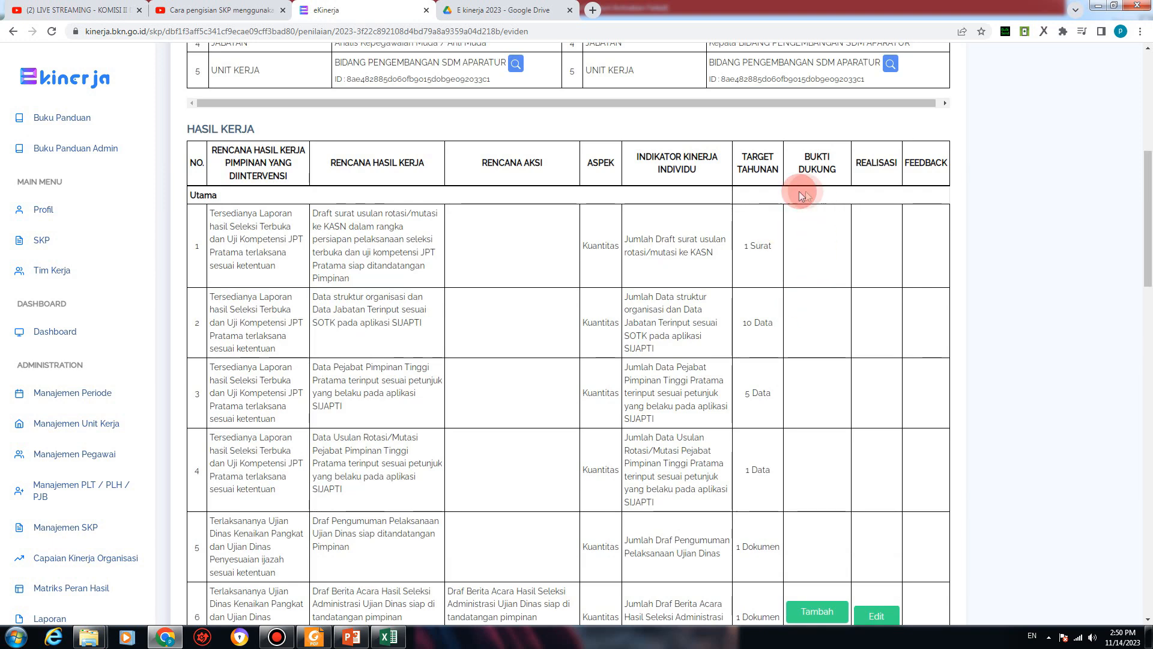
scroll(833, 189, "down", 1)
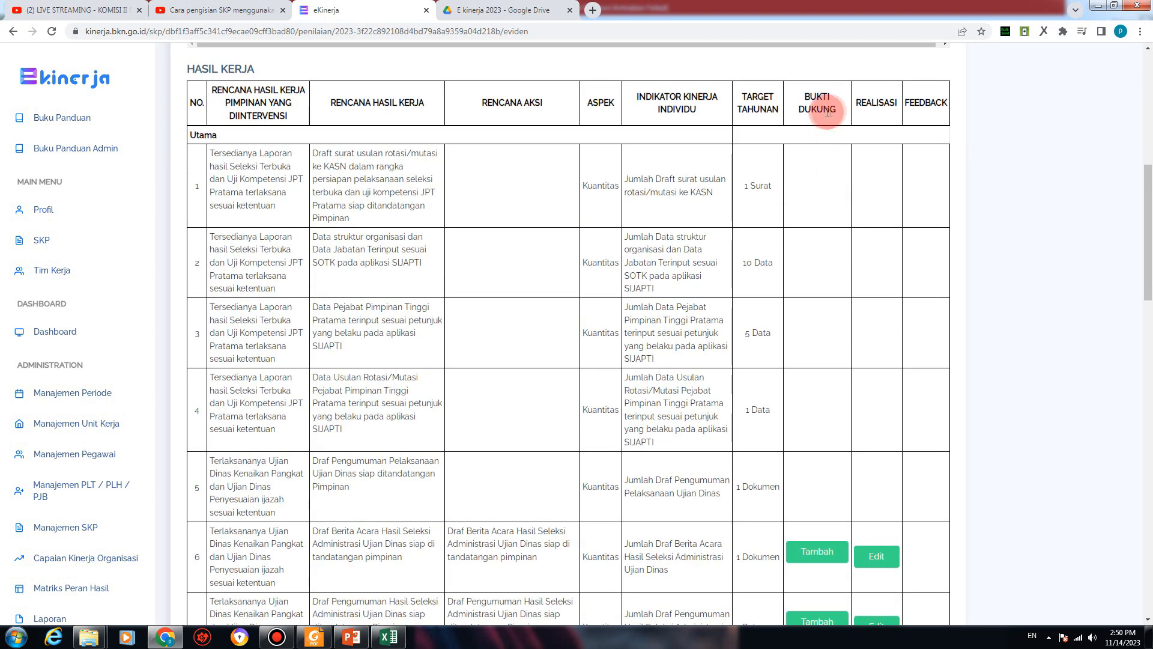
scroll(849, 372, "down", 2)
left_click(823, 432)
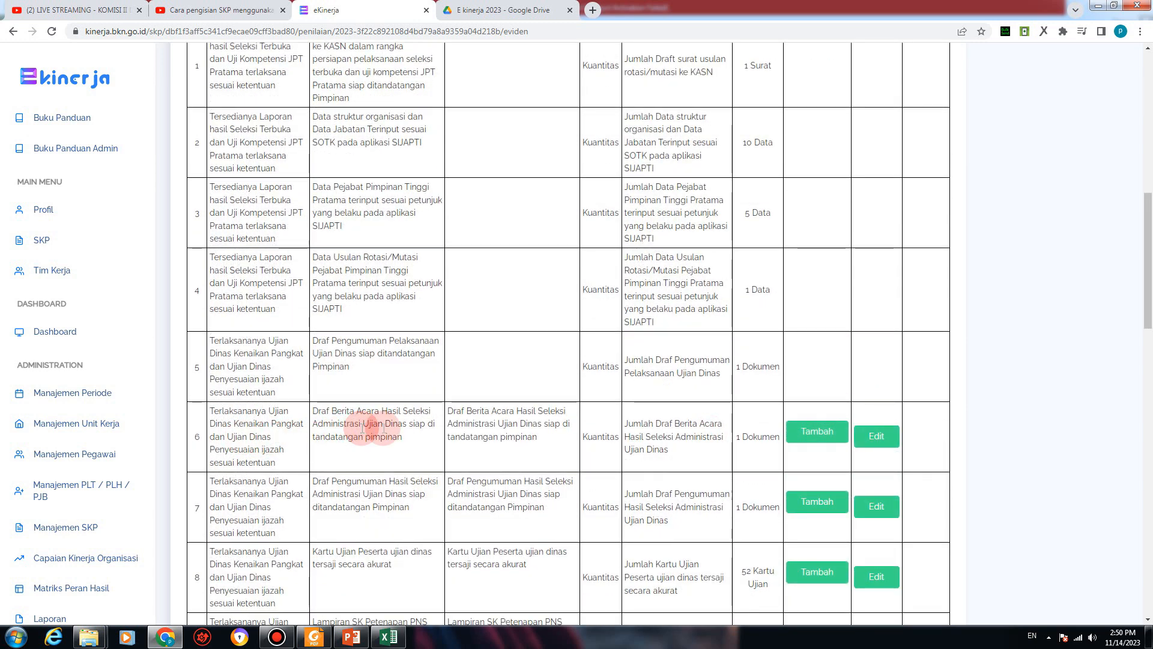
left_click(805, 431)
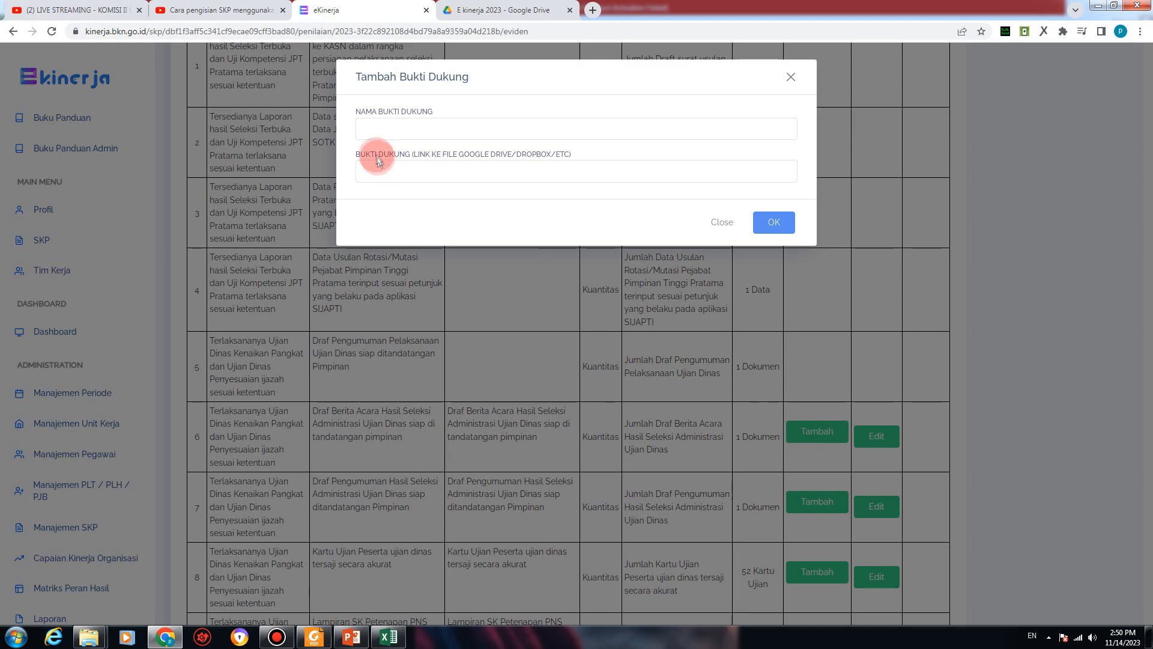
Step: Copy the evidence name from Excel cell K50
left_click(388, 637)
scroll(798, 410, "up", 4)
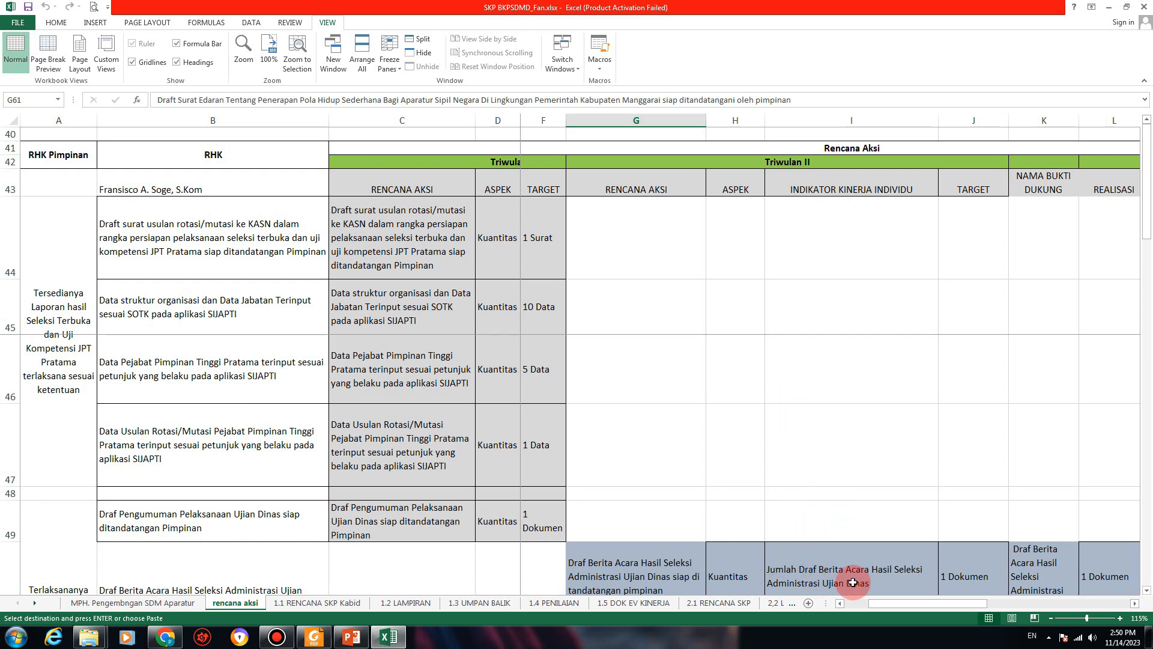
left_click(1044, 569)
right_click(1044, 569)
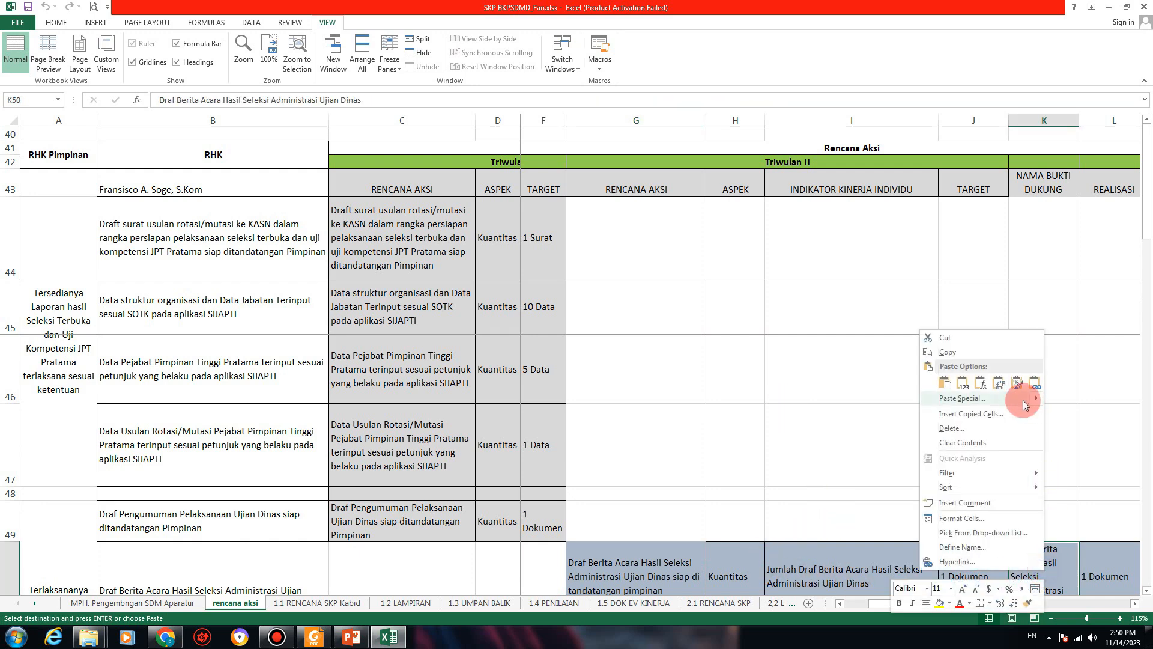
left_click(960, 352)
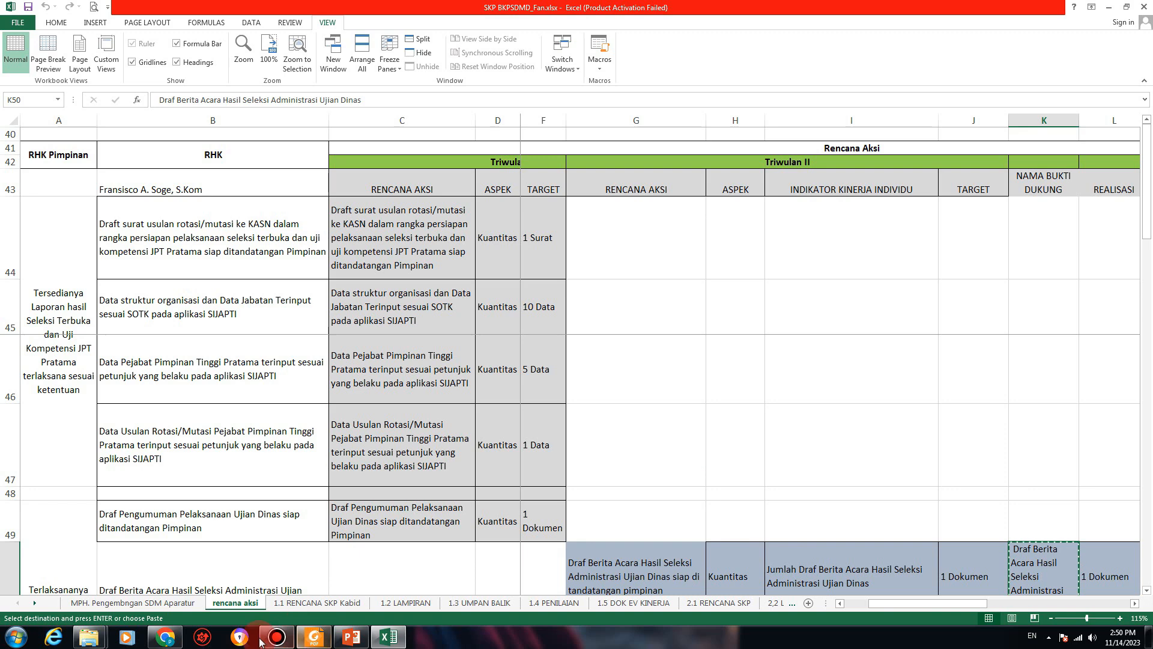
Step: Paste 'Draf Berita Acara Hasil Seleksi Administrasi Ujian Dinas' as row 6's evidence name
left_click(164, 638)
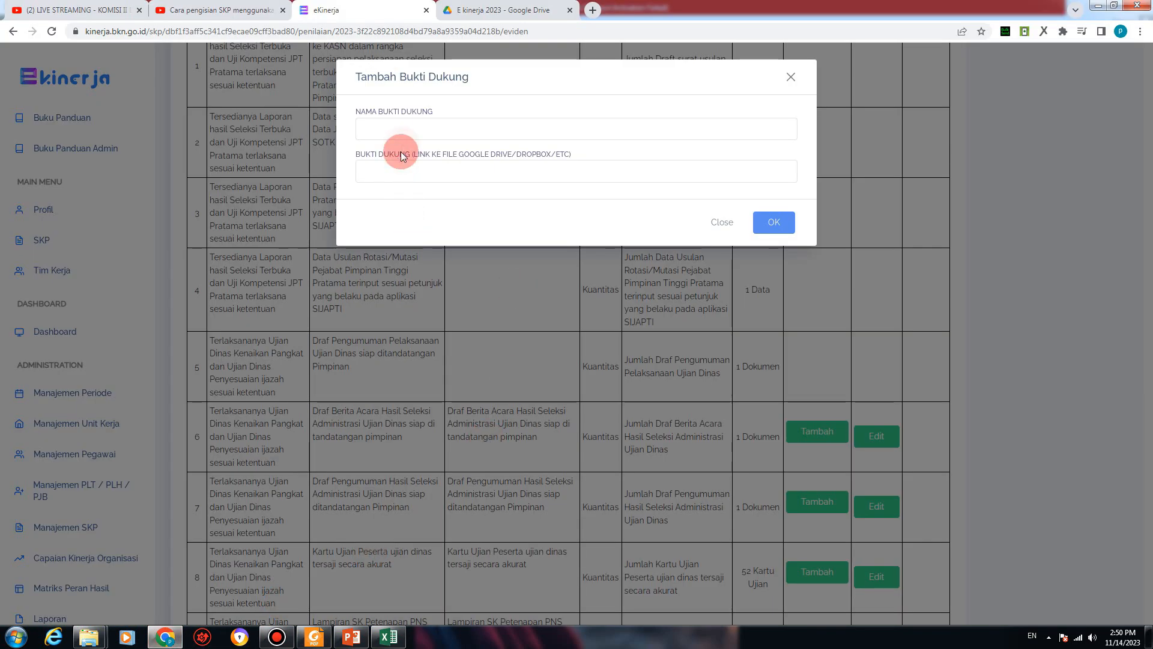
right_click(402, 128)
left_click(426, 196)
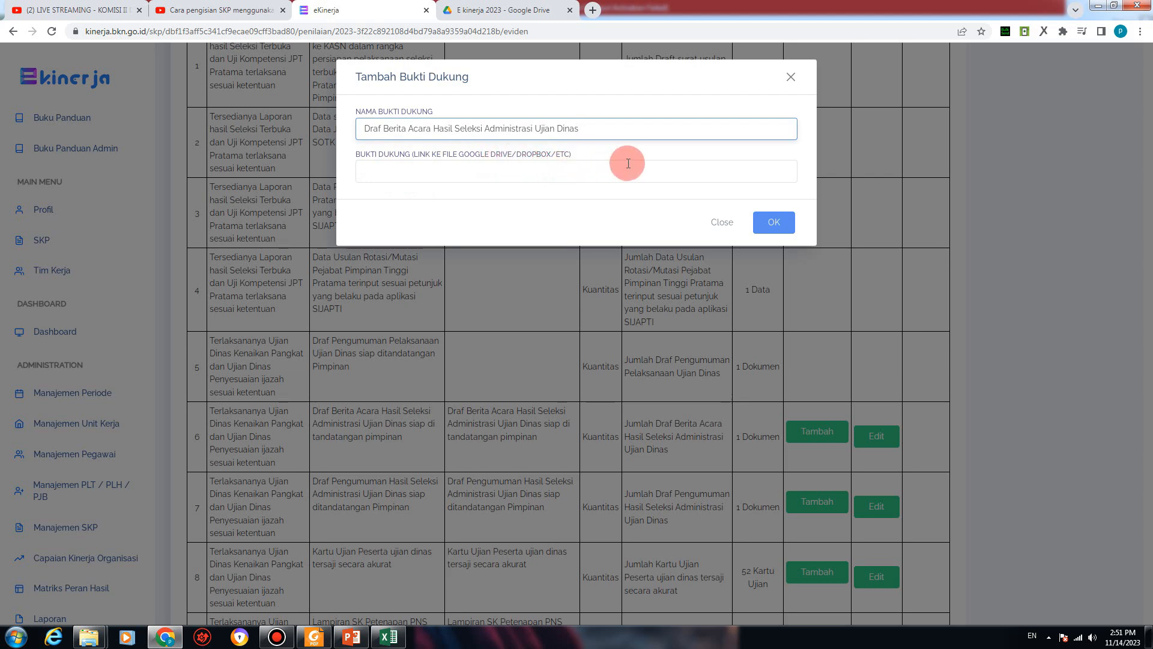
left_click(571, 174)
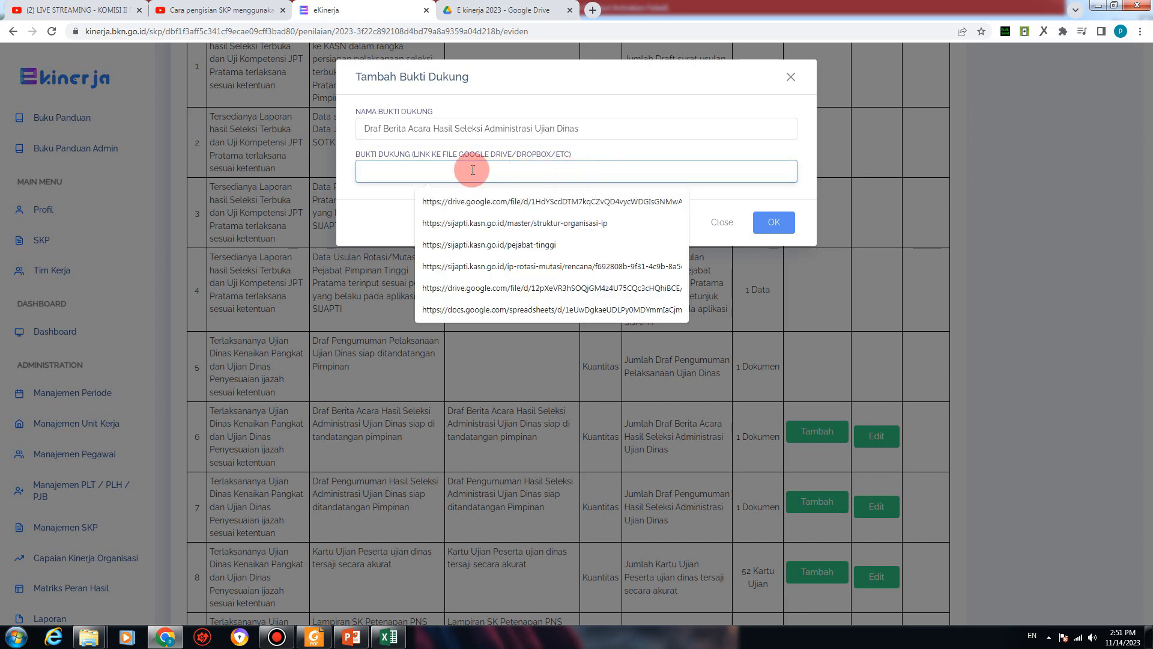
left_click(514, 9)
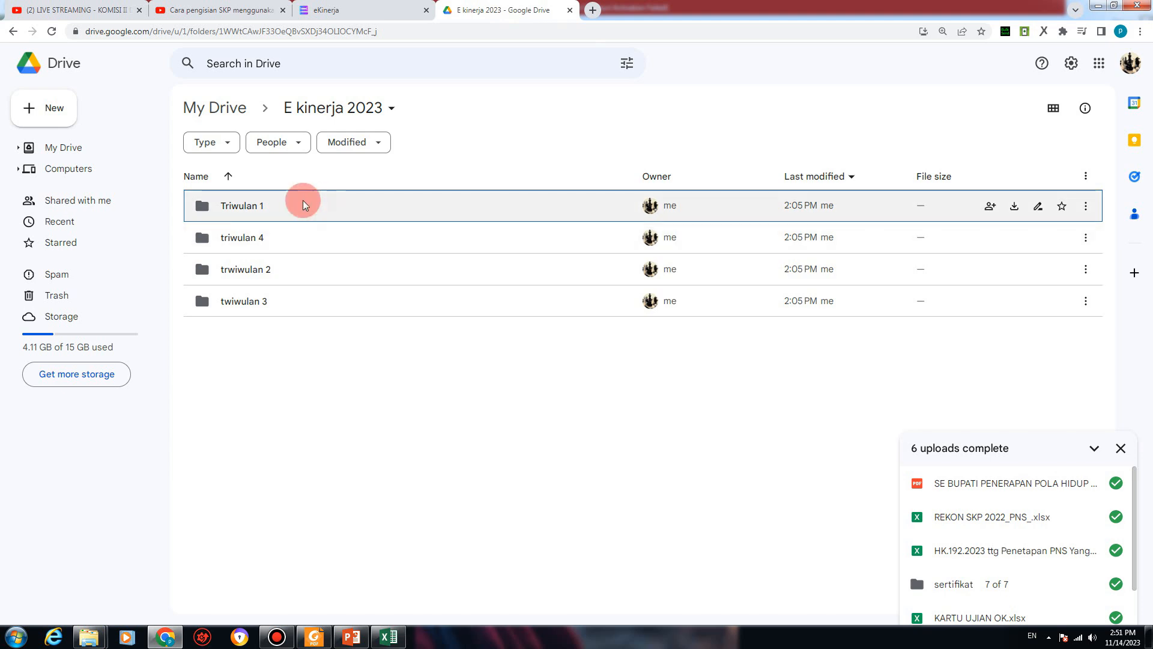
Step: Share DRAF BERITA ACARA HASIL SELEKSI administrasi.doc in trwiwulan 2 with anyone with the link and copy the link
left_click(242, 277)
double_click(242, 278)
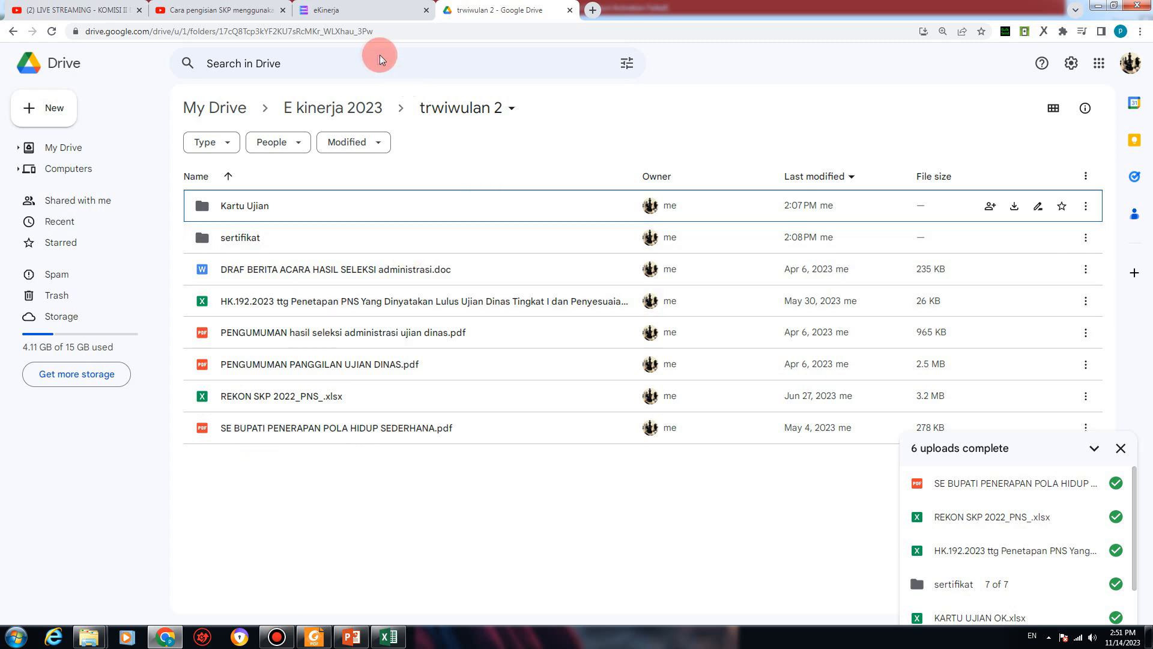
left_click(340, 272)
right_click(370, 271)
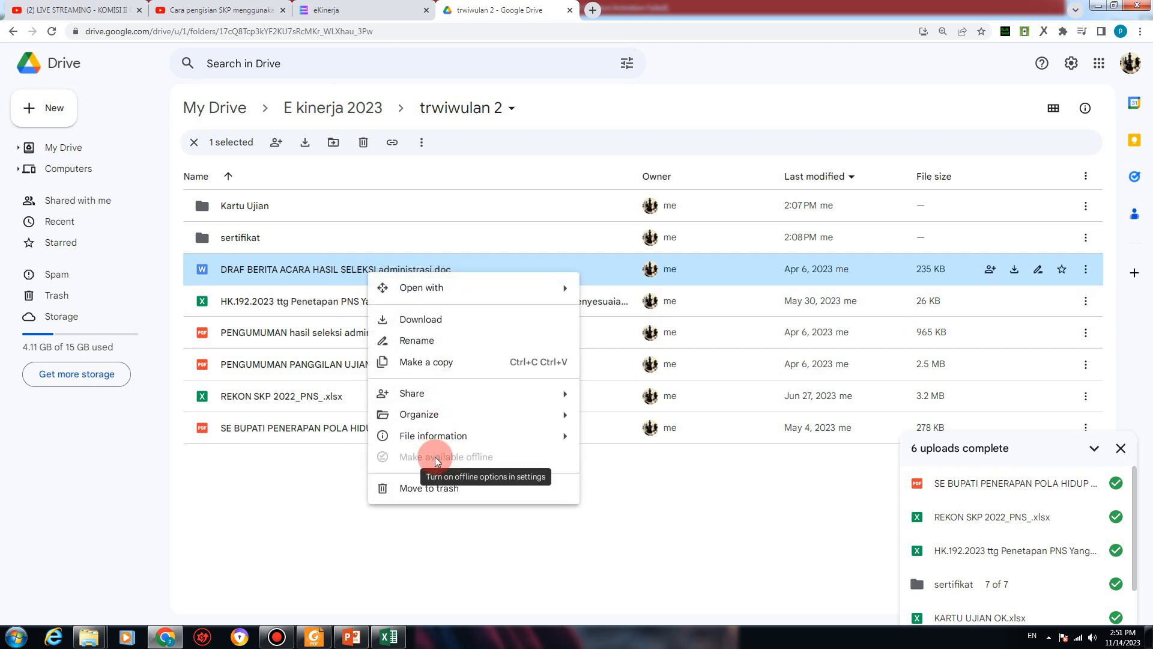
mouse_move(452, 396)
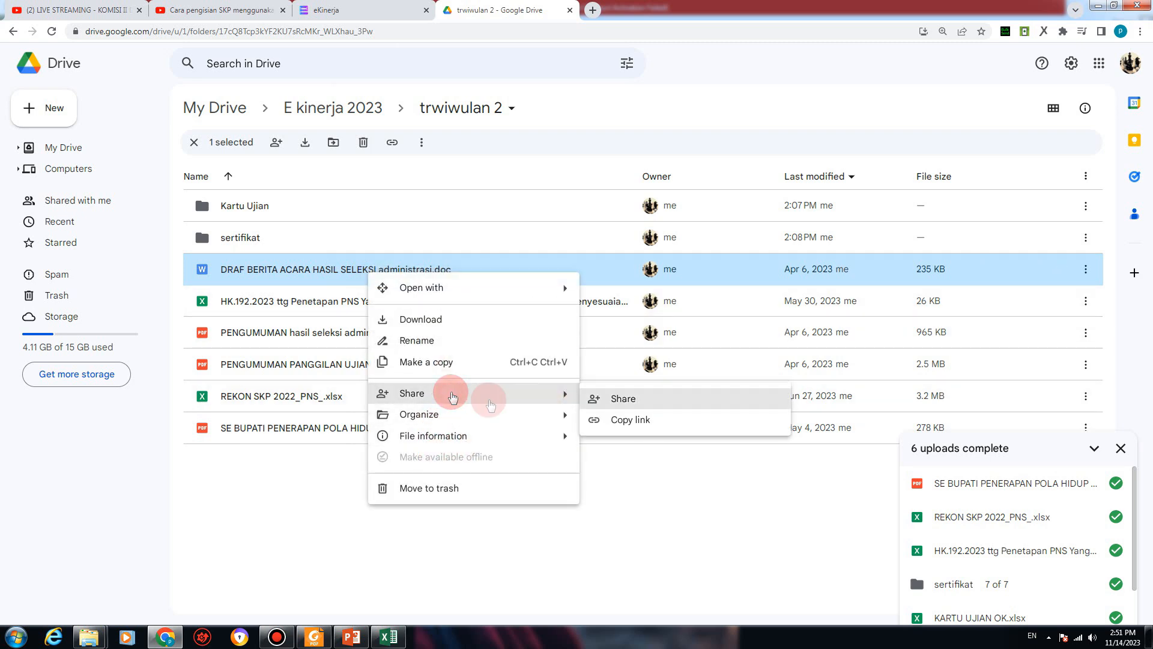
left_click(609, 400)
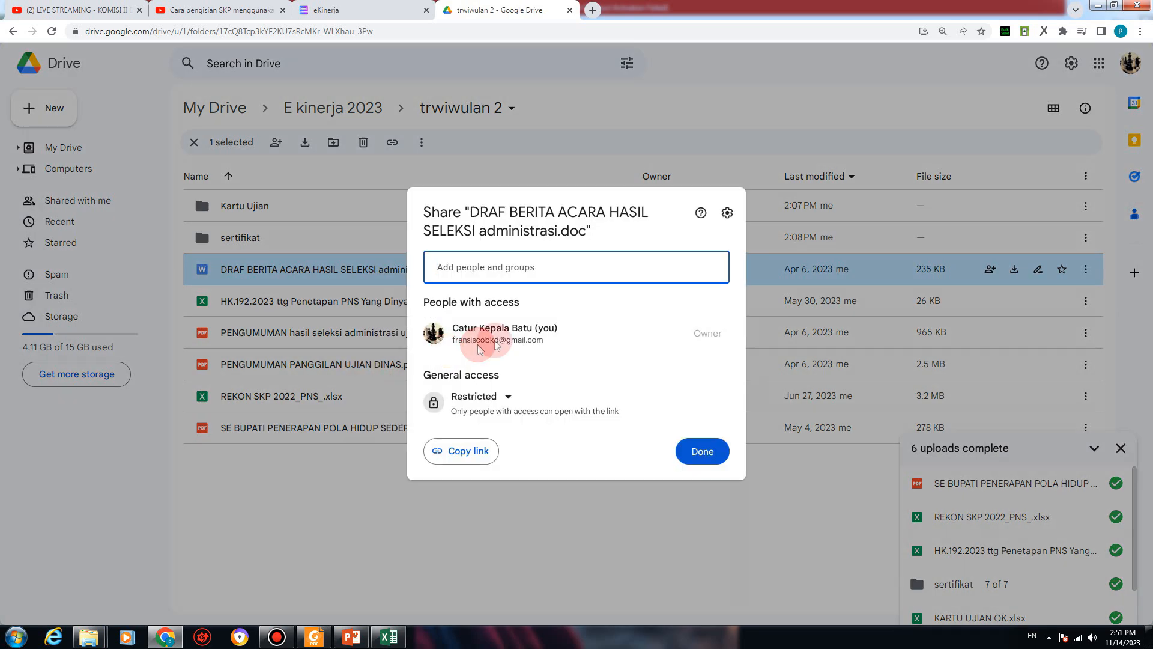
left_click(498, 402)
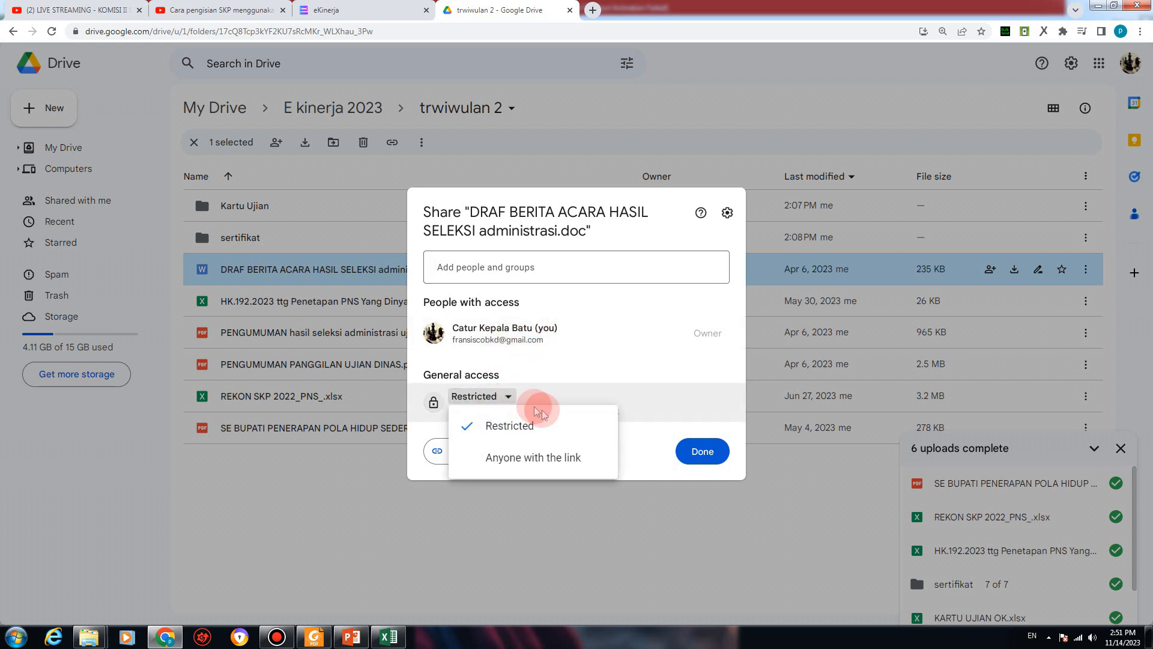
left_click(529, 458)
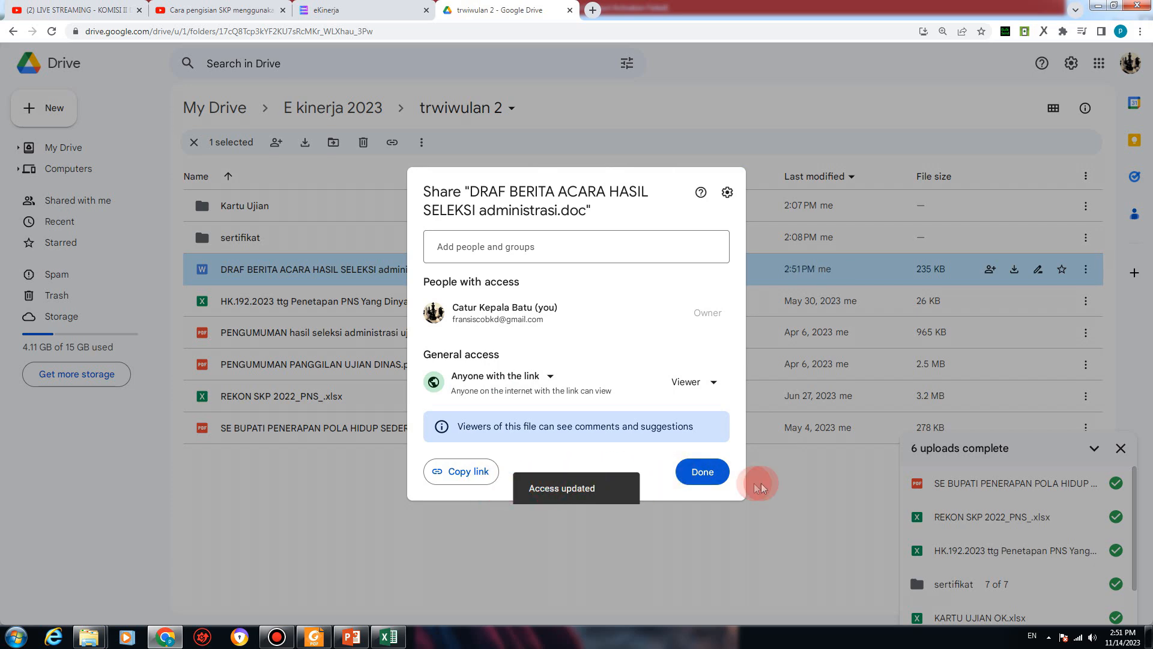
left_click(466, 471)
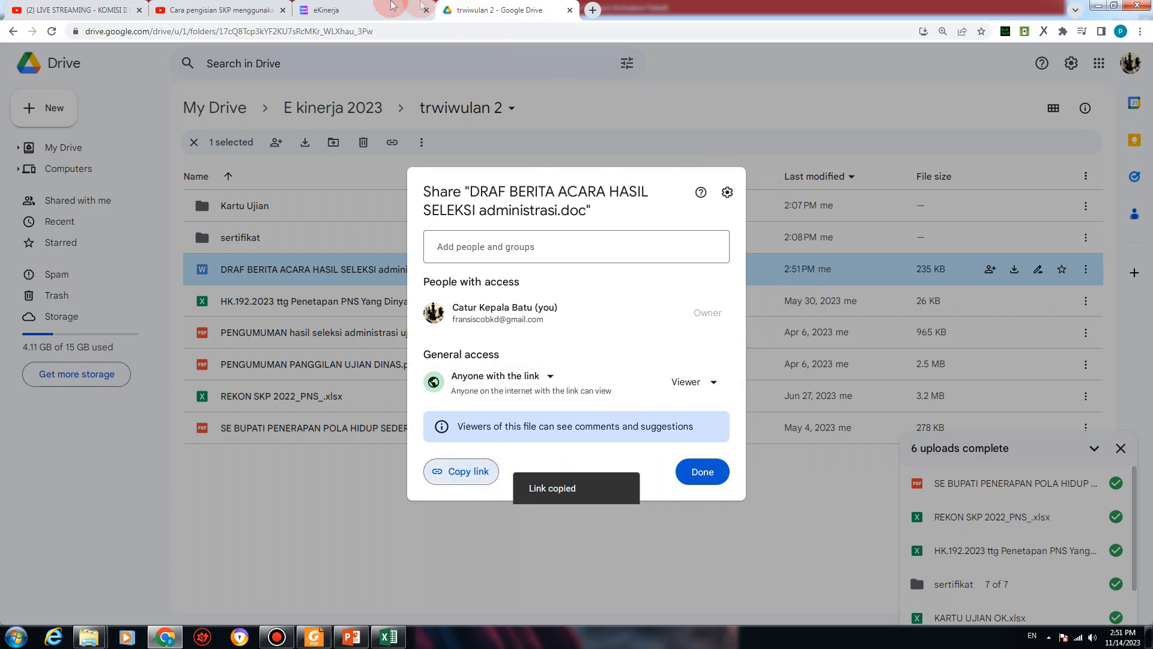
Step: Paste the Drive link into row 6's Bukti Dukung link field and save the entry
left_click(329, 10)
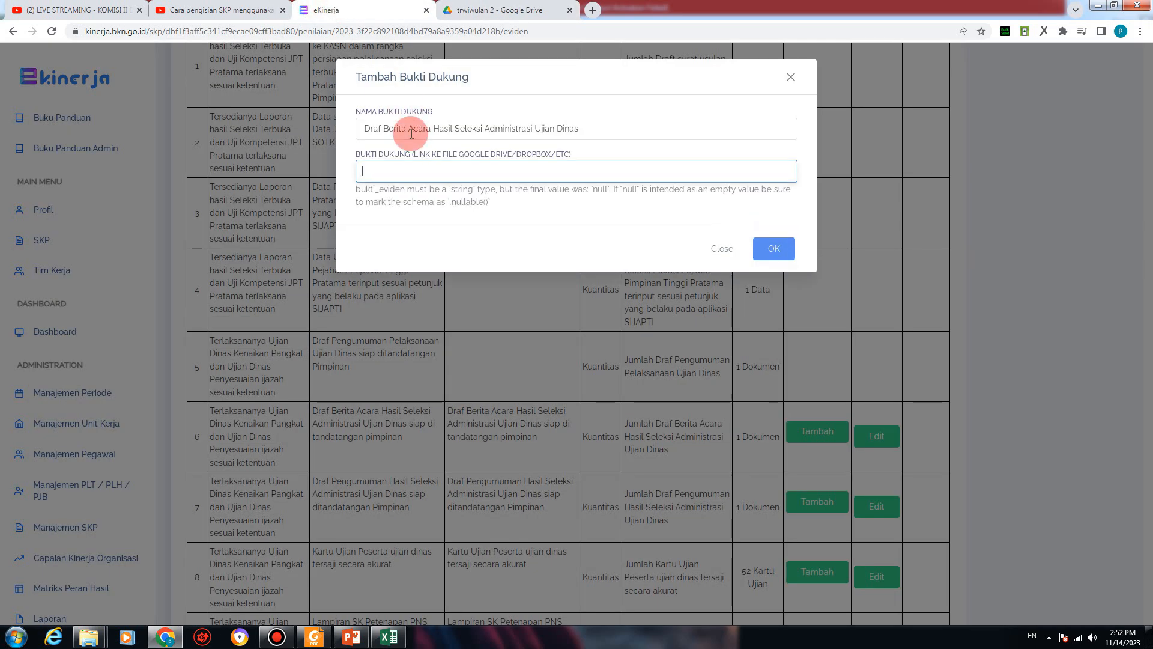
right_click(390, 173)
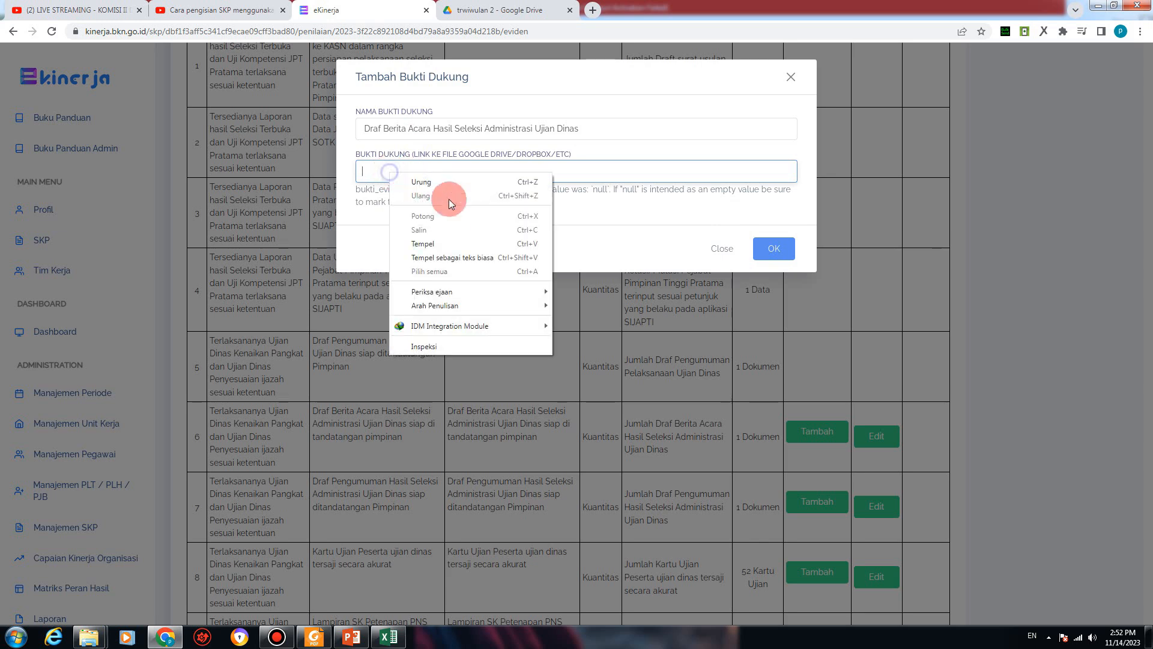
left_click(430, 245)
left_click(776, 254)
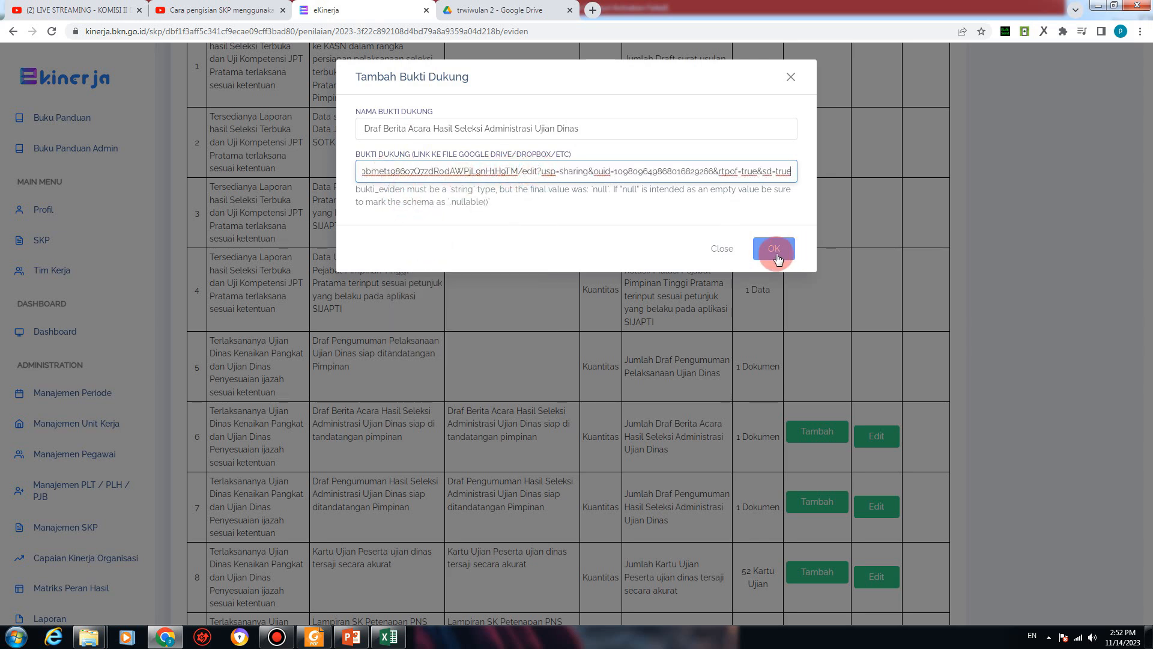
left_click(774, 221)
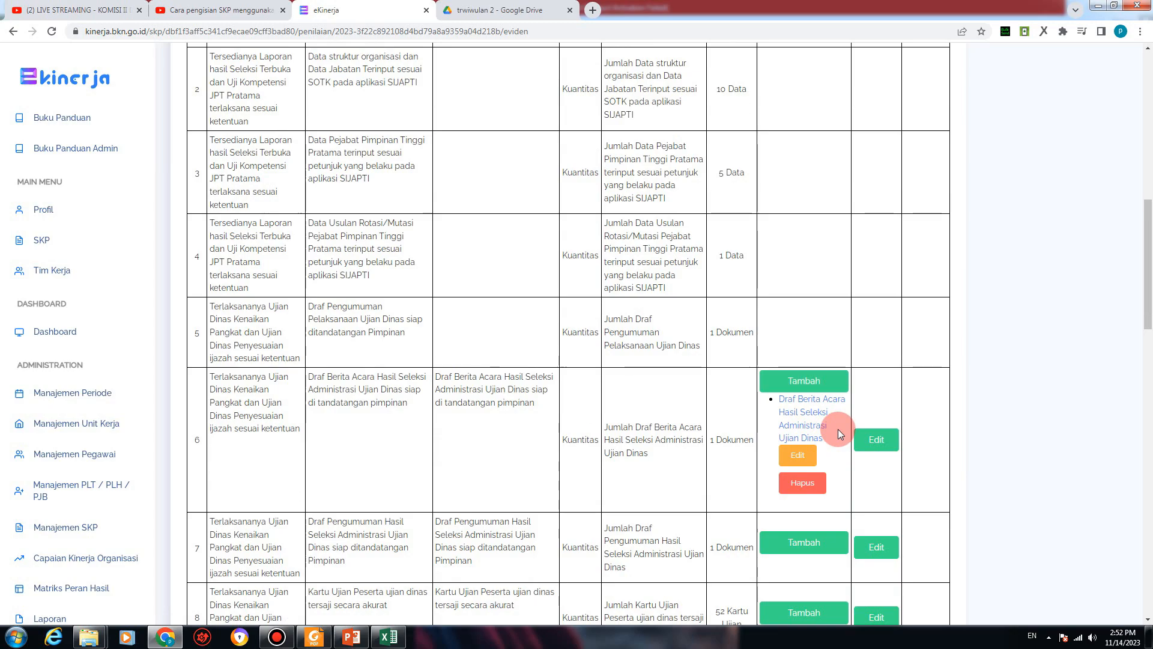
Step: Open a new Tambah Bukti Dukung form for row 7
scroll(838, 429, "up", 3)
scroll(838, 429, "down", 6)
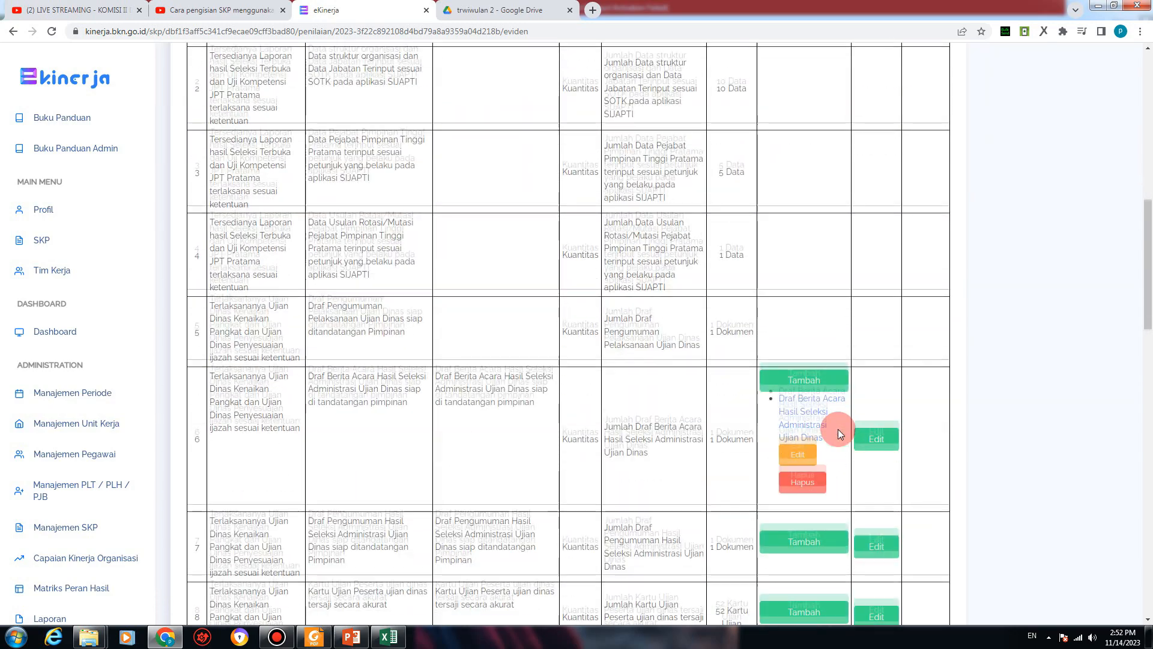
scroll(579, 449, "up", 8)
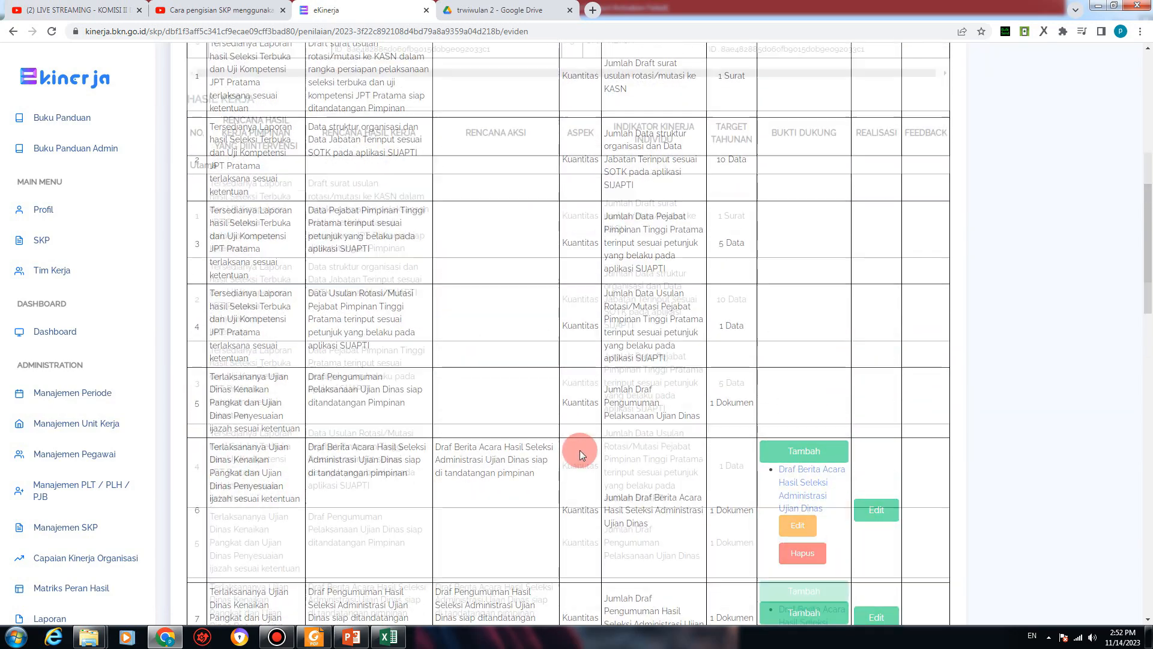
scroll(579, 449, "down", 3)
scroll(578, 450, "down", 3)
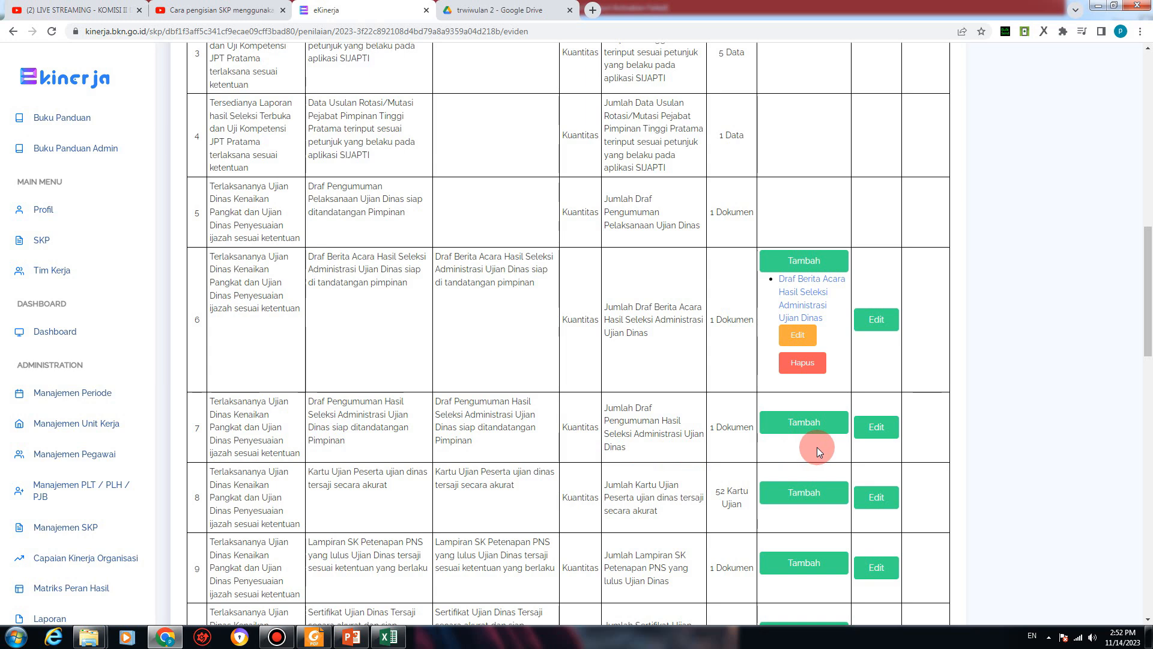
left_click(815, 425)
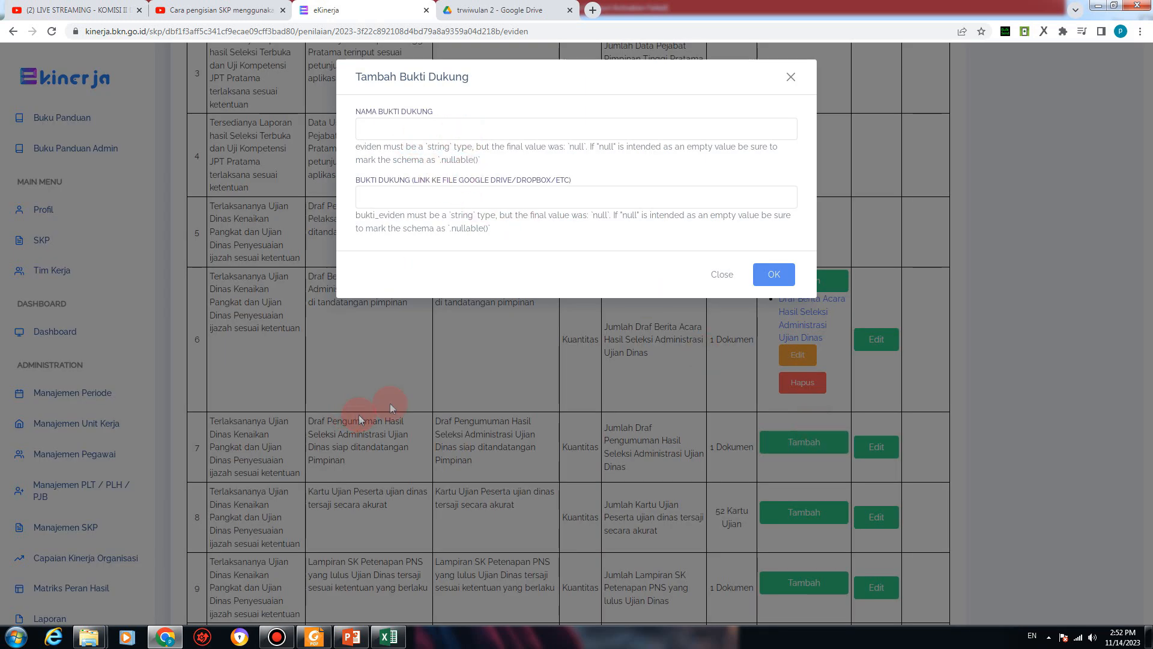
Step: Copy the 'Draf Pengumuman Hasil Seleksi Administrasi Ujian Dinas' title from Excel cell G51
left_click(389, 636)
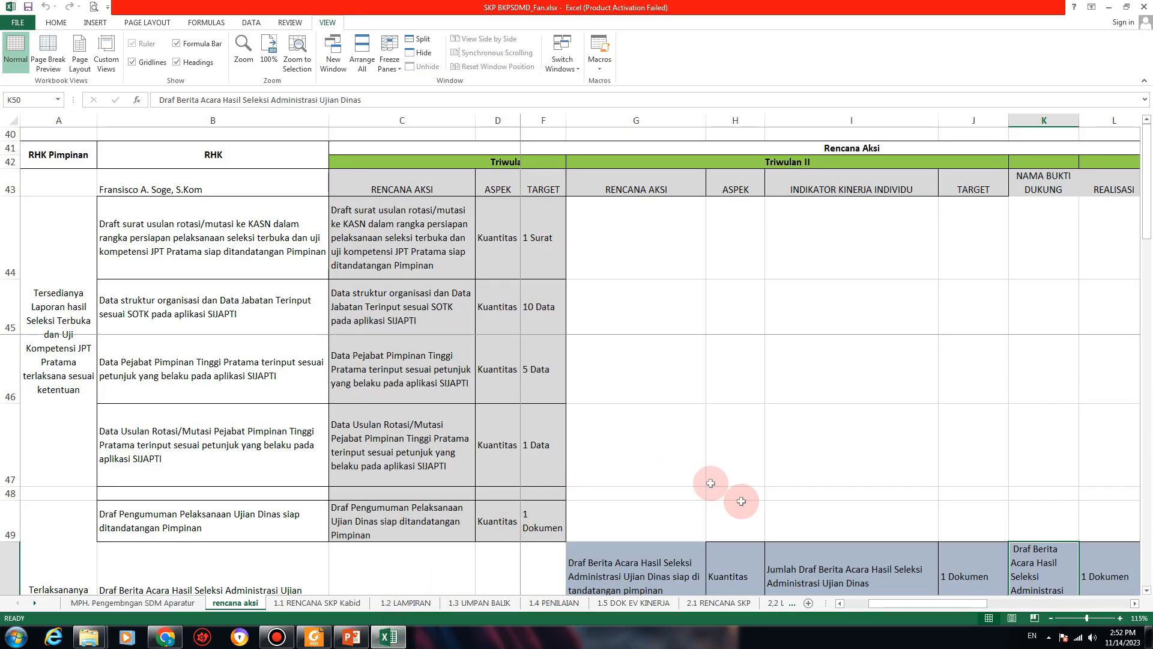
scroll(863, 543, "down", 1)
left_click(612, 478)
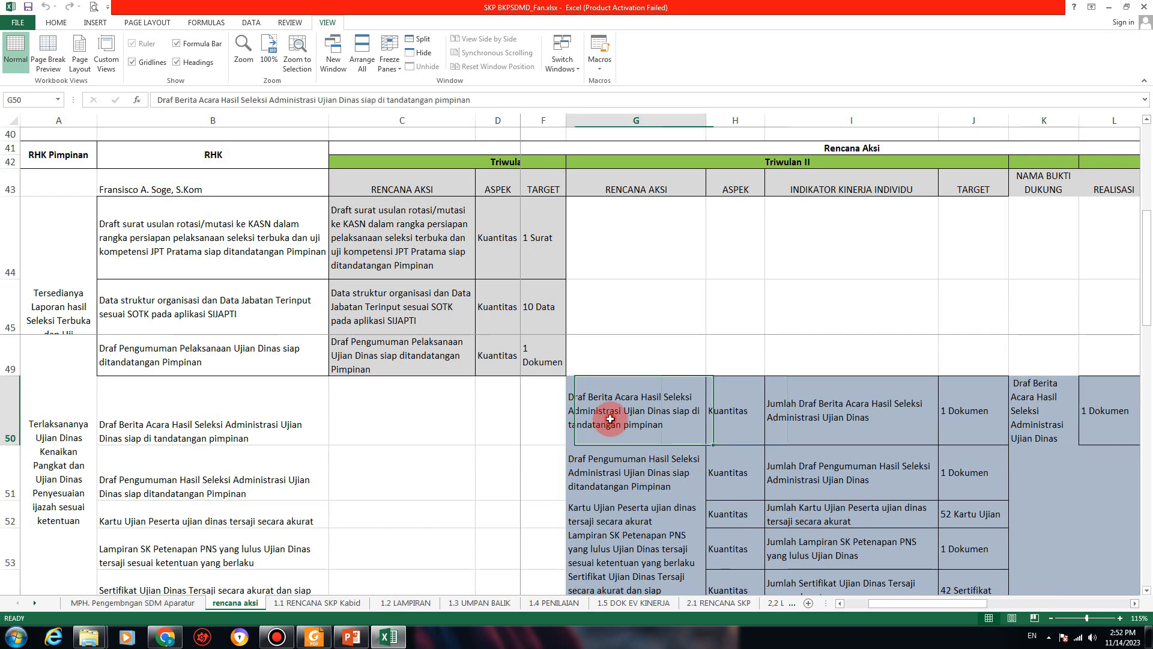
right_click(612, 479)
left_click(957, 471)
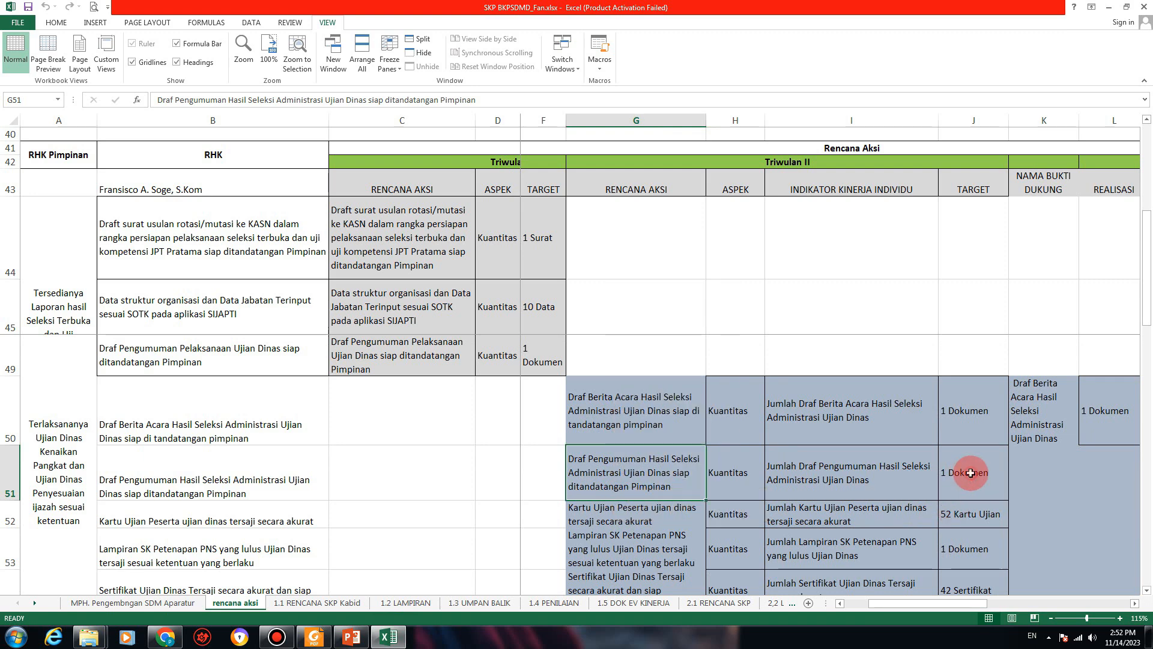
left_click(1065, 463)
double_click(621, 481)
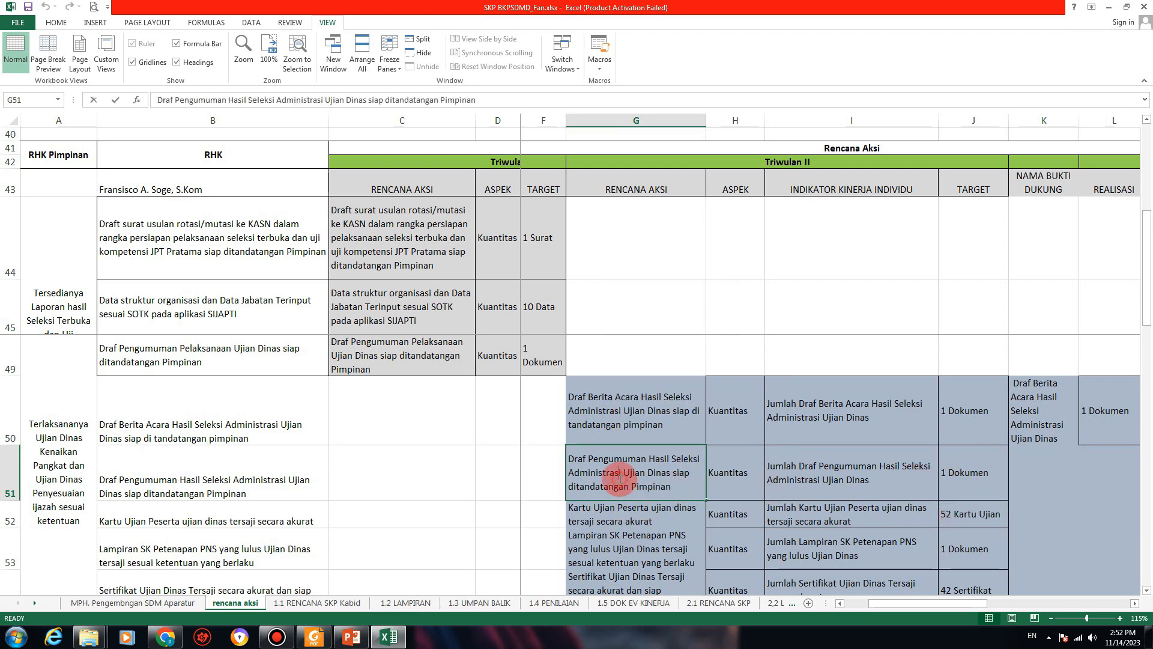
left_click_drag(672, 473, 548, 460)
right_click(580, 460)
left_click(608, 482)
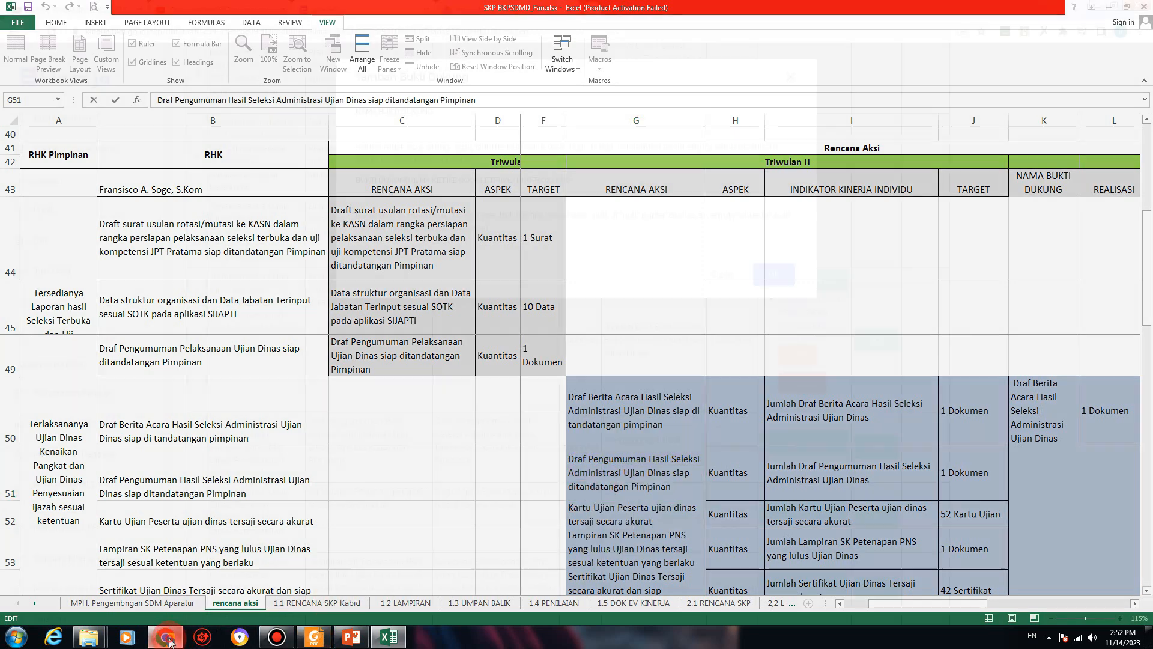
Step: Paste the Draf Pengumuman title into row 7's evidence name field
left_click(166, 636)
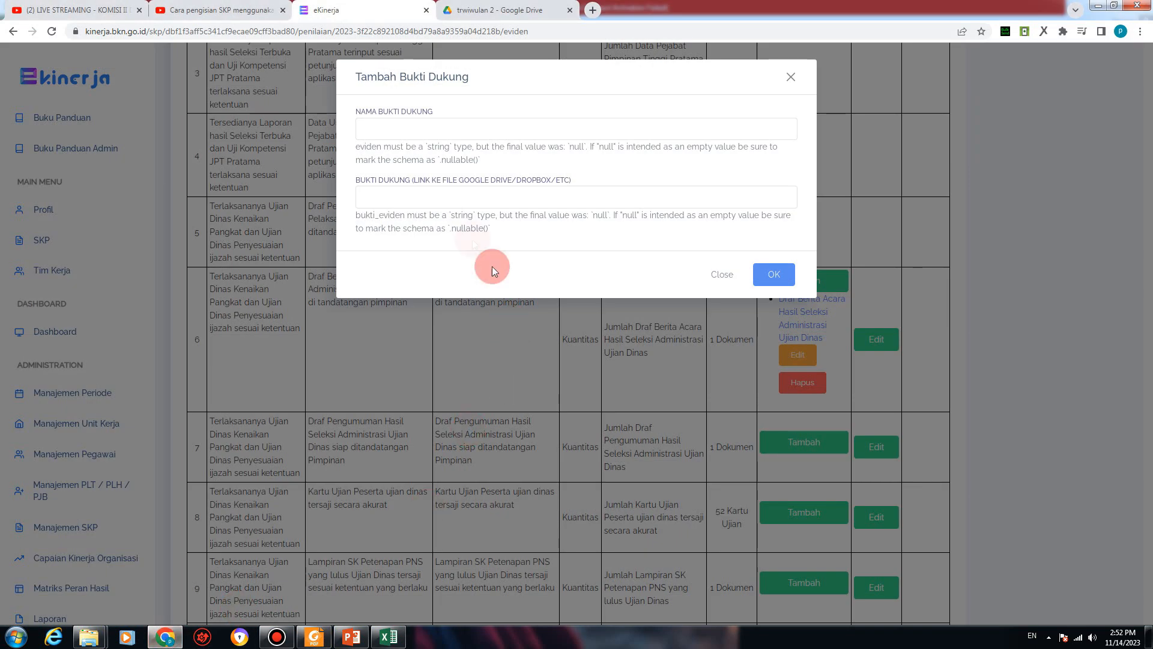
right_click(405, 129)
left_click(439, 199)
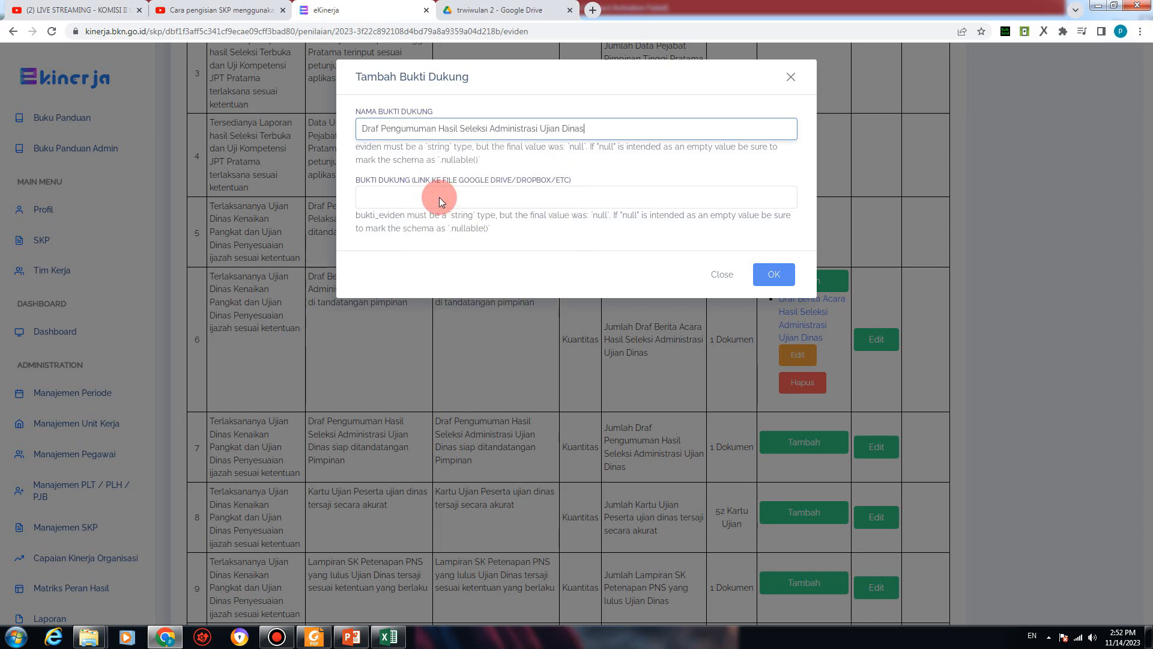
left_click(479, 11)
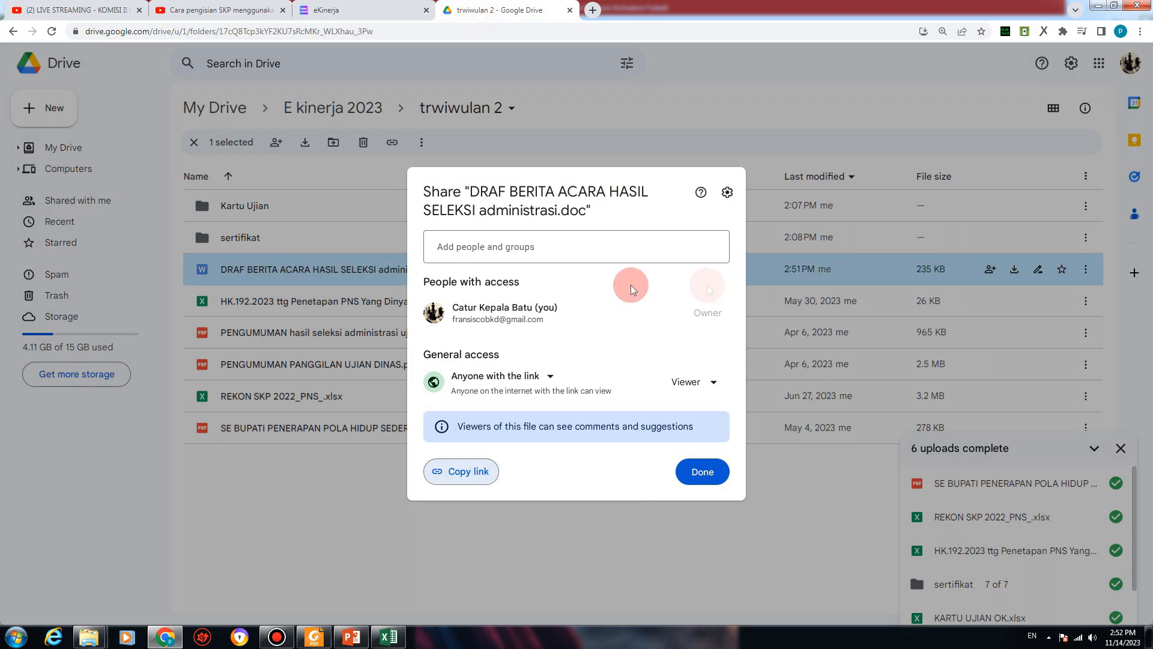
Step: Close the previous file's share settings and check row 7's evidence name field
left_click(703, 472)
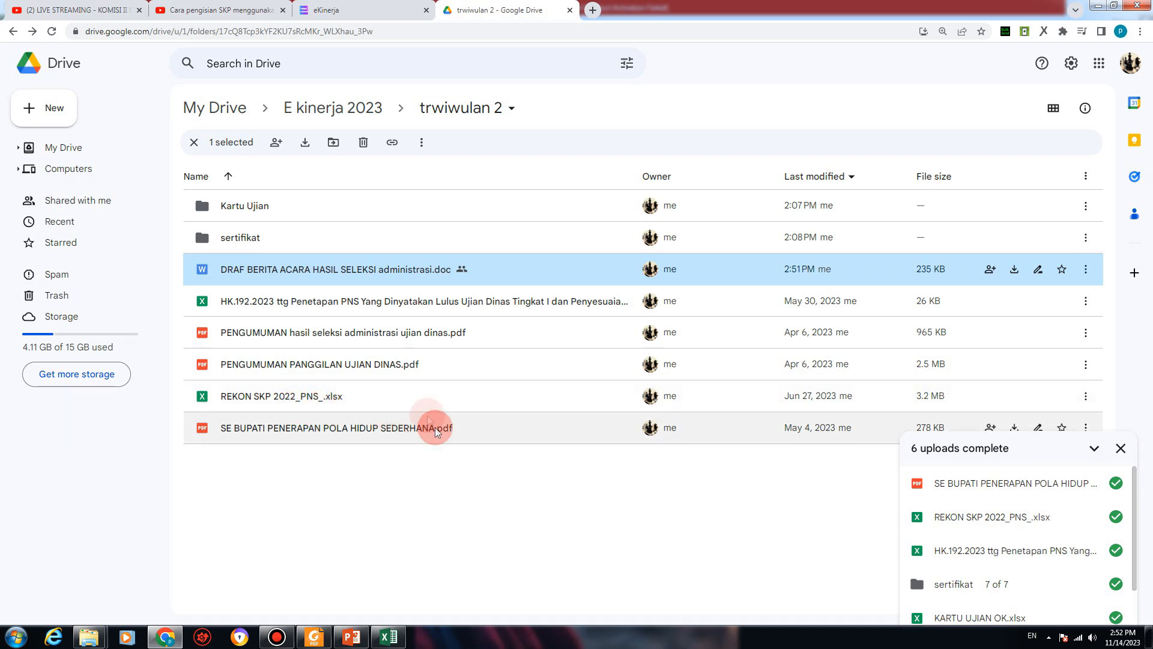
left_click(375, 9)
left_click(397, 138)
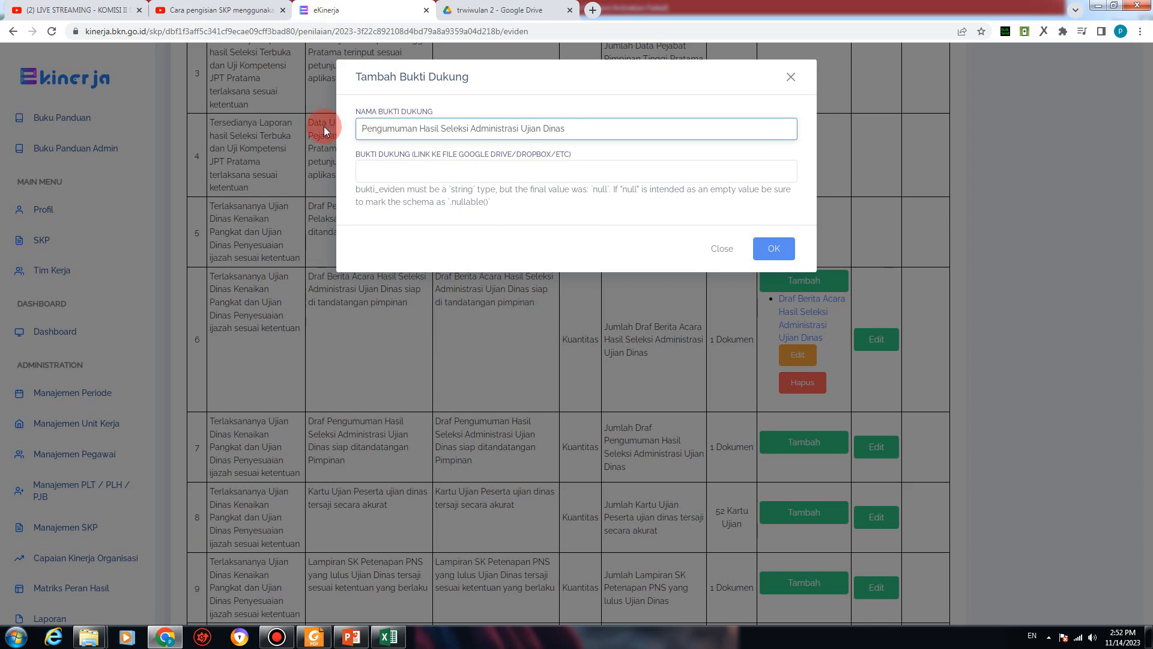
left_click(477, 11)
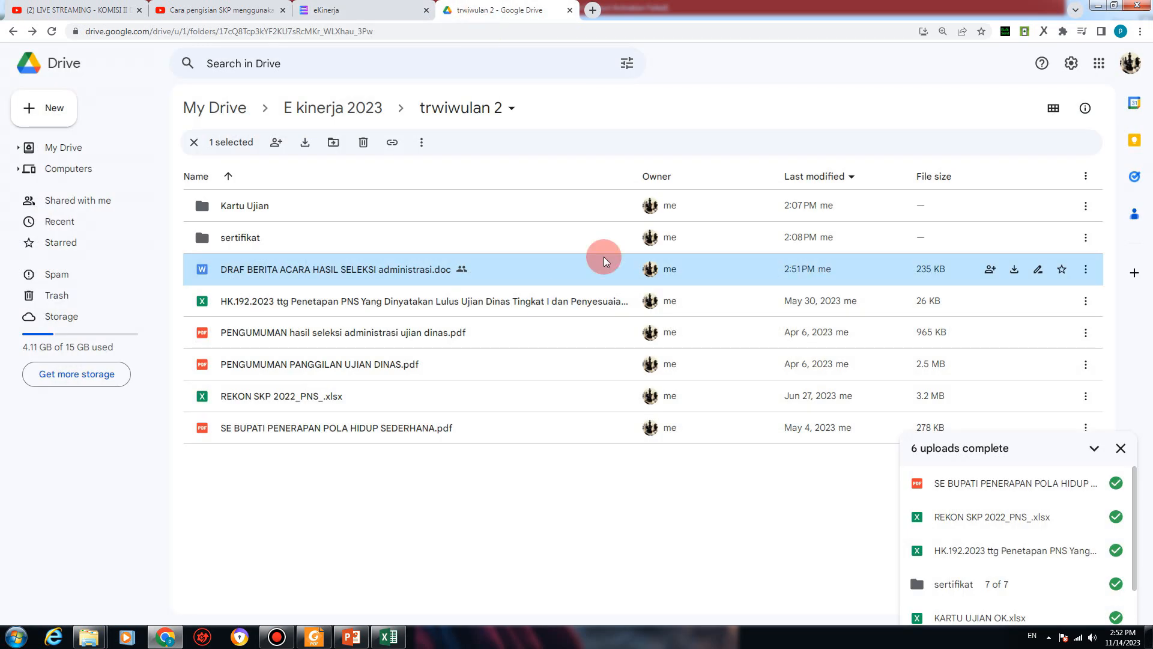
Step: Share PENGUMUMAN hasil seleksi administrasi ujian dinas.pdf with anyone with the link and copy the link
left_click(307, 305)
left_click(311, 340)
right_click(322, 337)
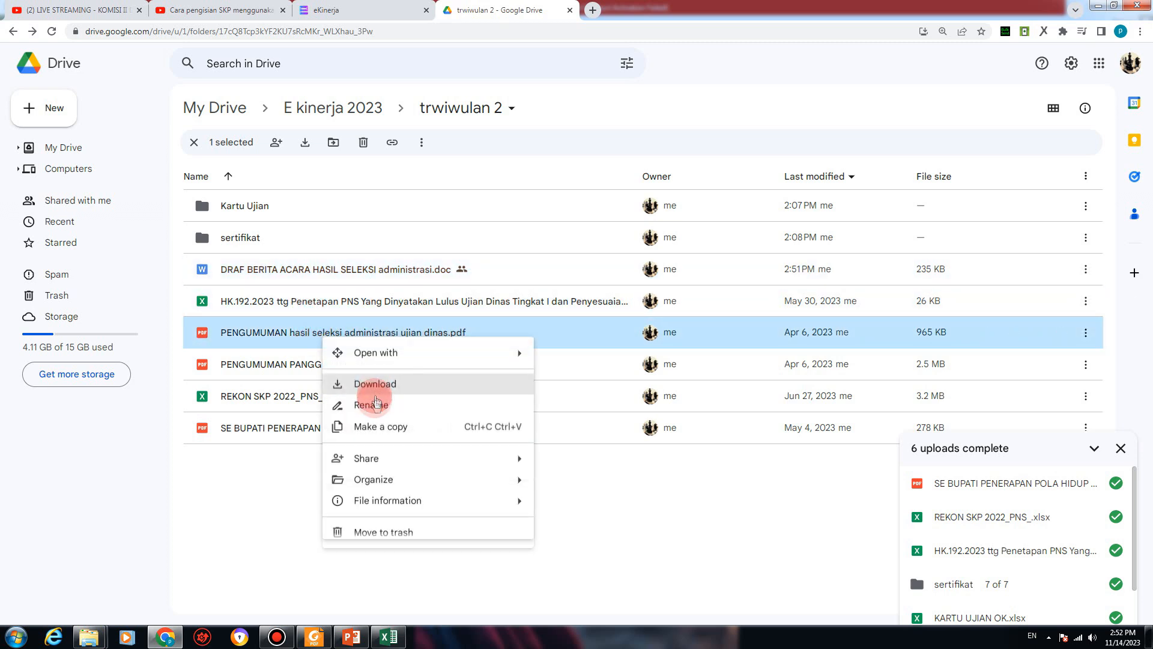
right_click(280, 337)
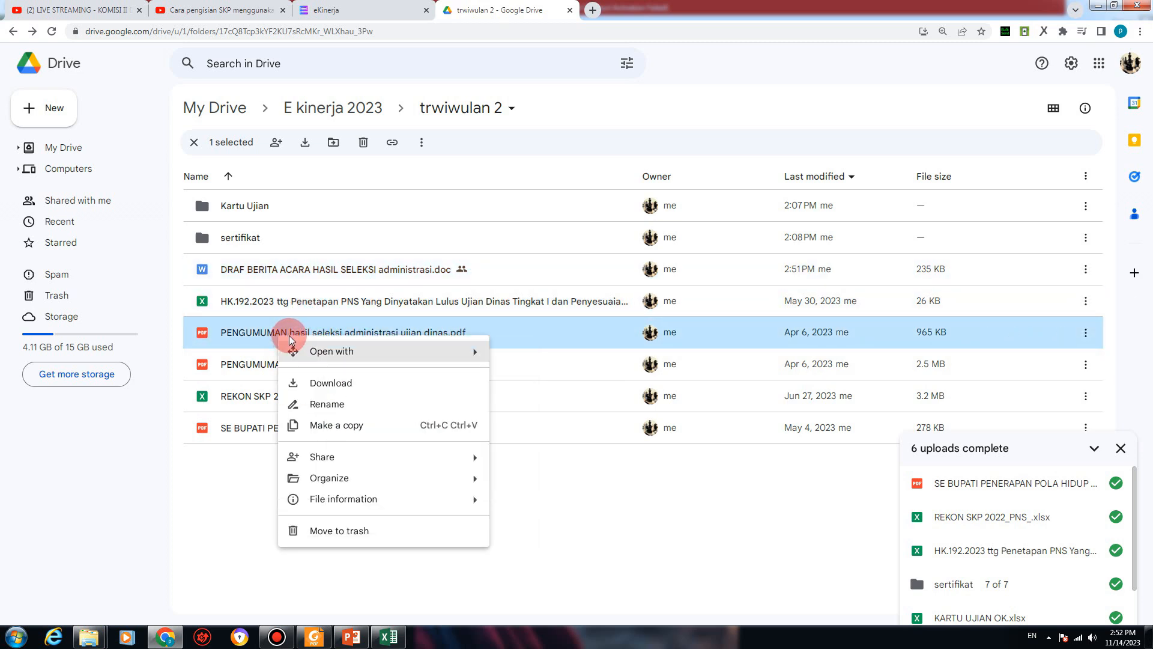
left_click(424, 397)
mouse_move(404, 455)
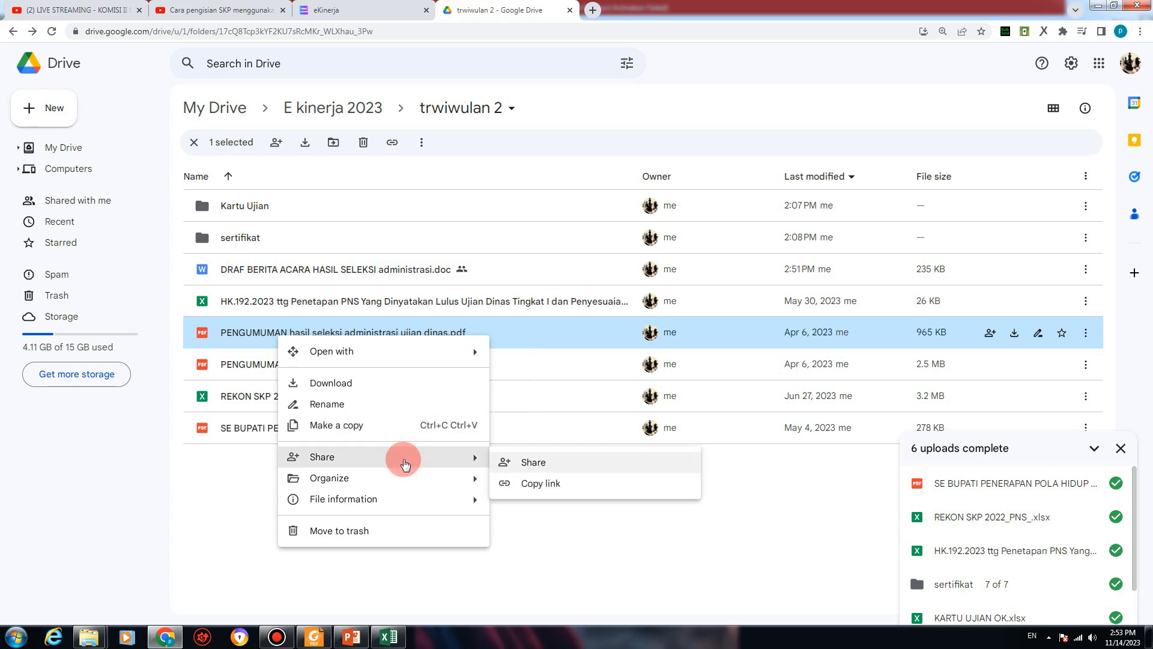
left_click(539, 471)
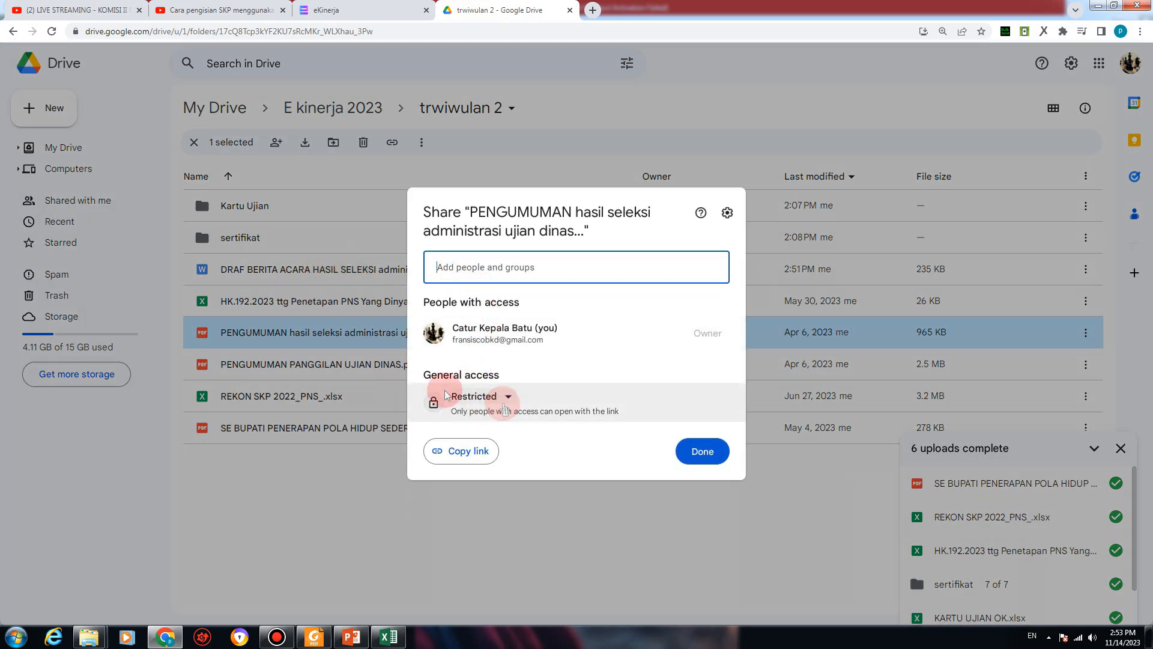
left_click(486, 399)
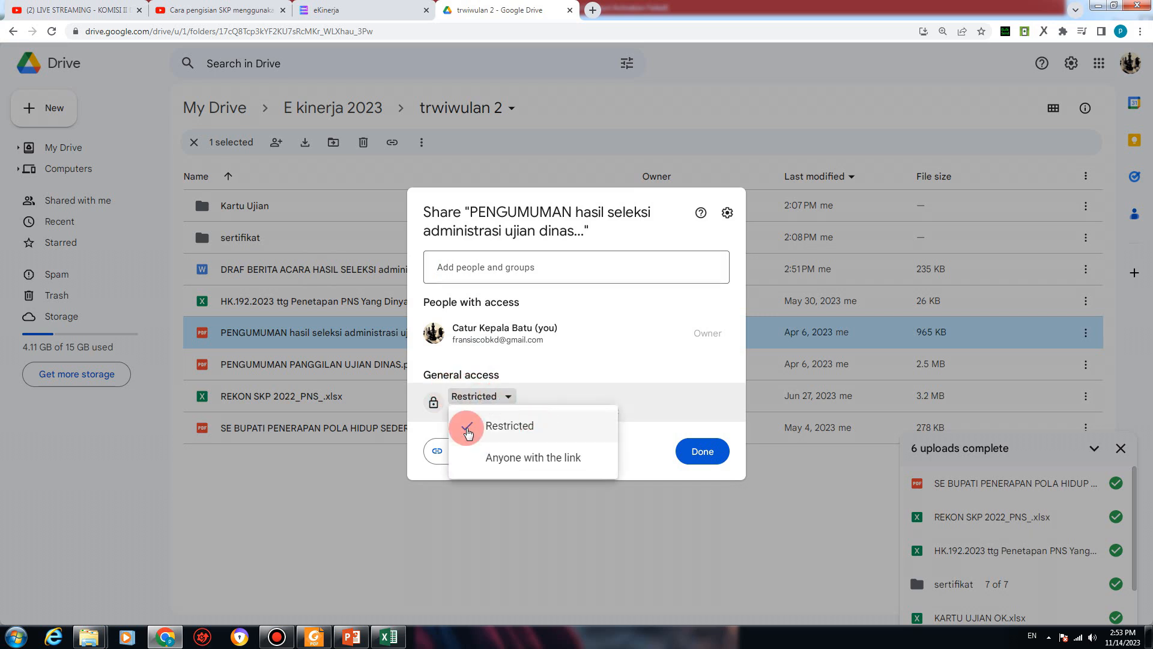
left_click(518, 458)
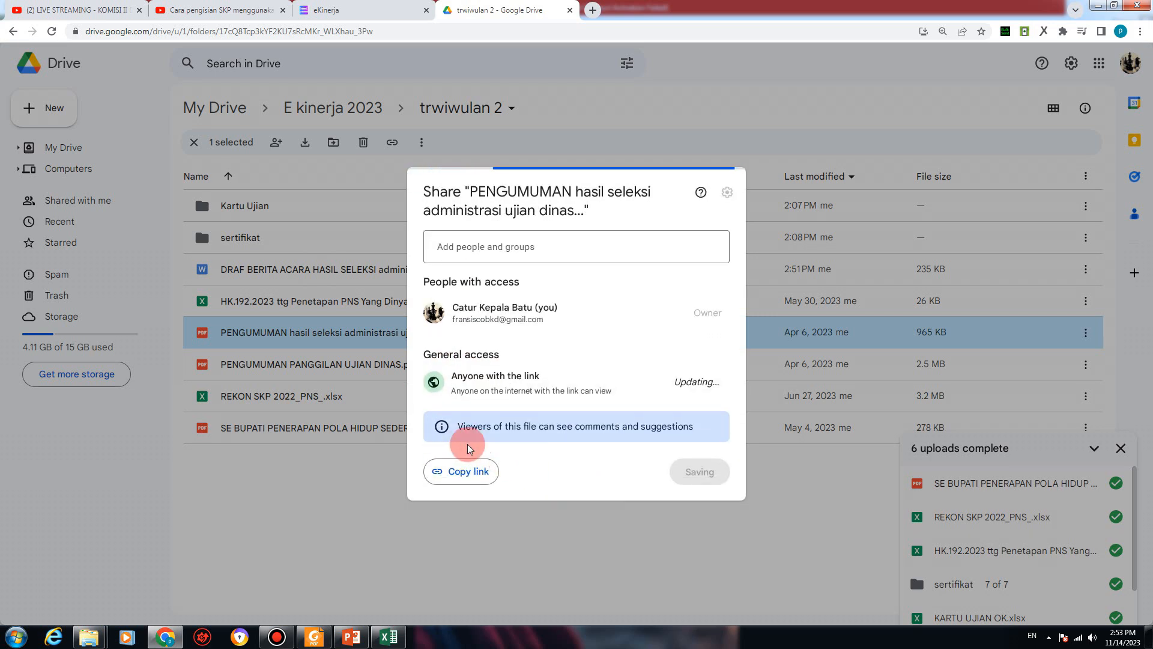
left_click(467, 475)
Step: Paste the PENGUMUMAN pdf link into row 7's evidence link field
left_click(318, 10)
right_click(418, 173)
left_click(475, 243)
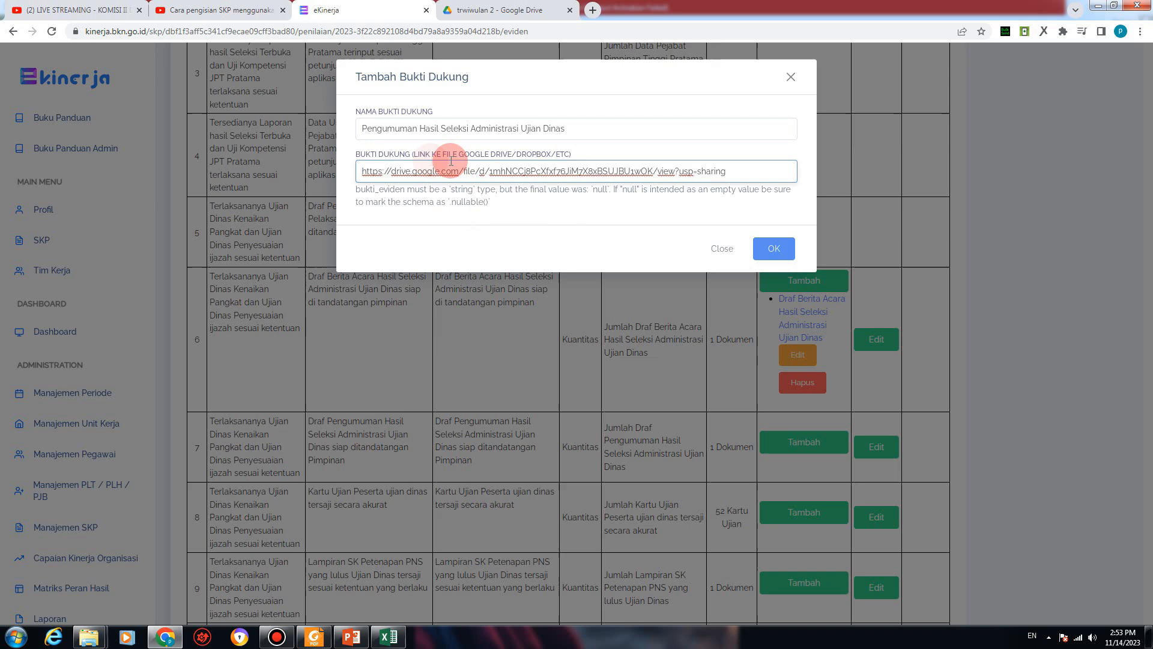
Step: Save row 7's Pengumuman Hasil Seleksi evidence and check it in the SKP table
left_click(793, 257)
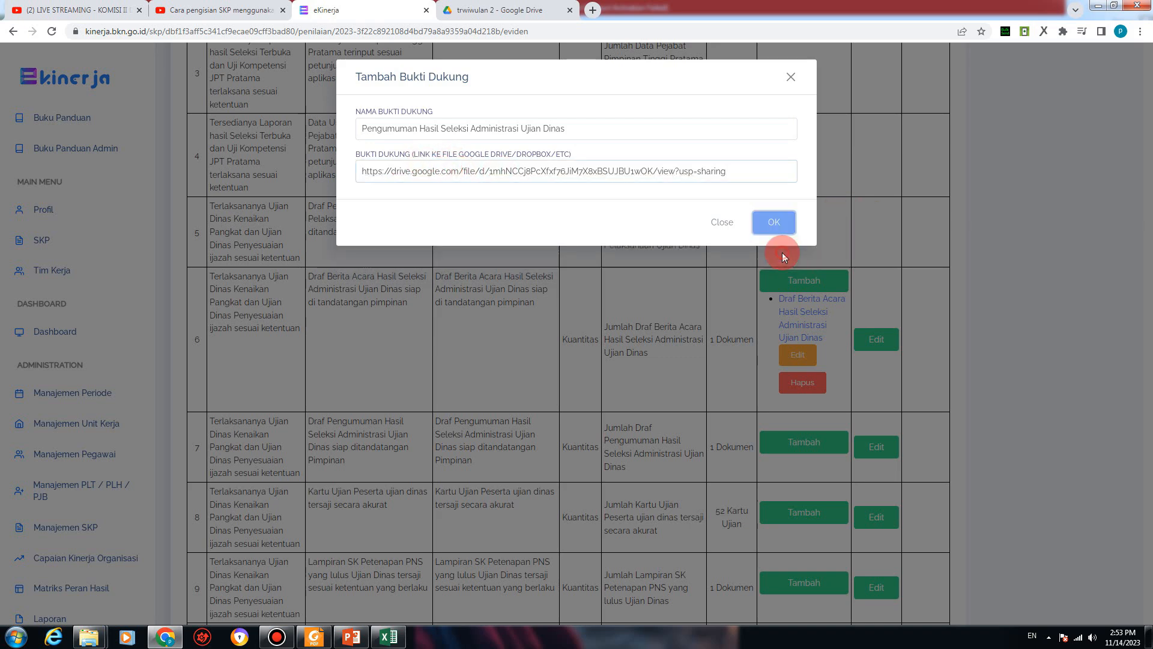
left_click(783, 225)
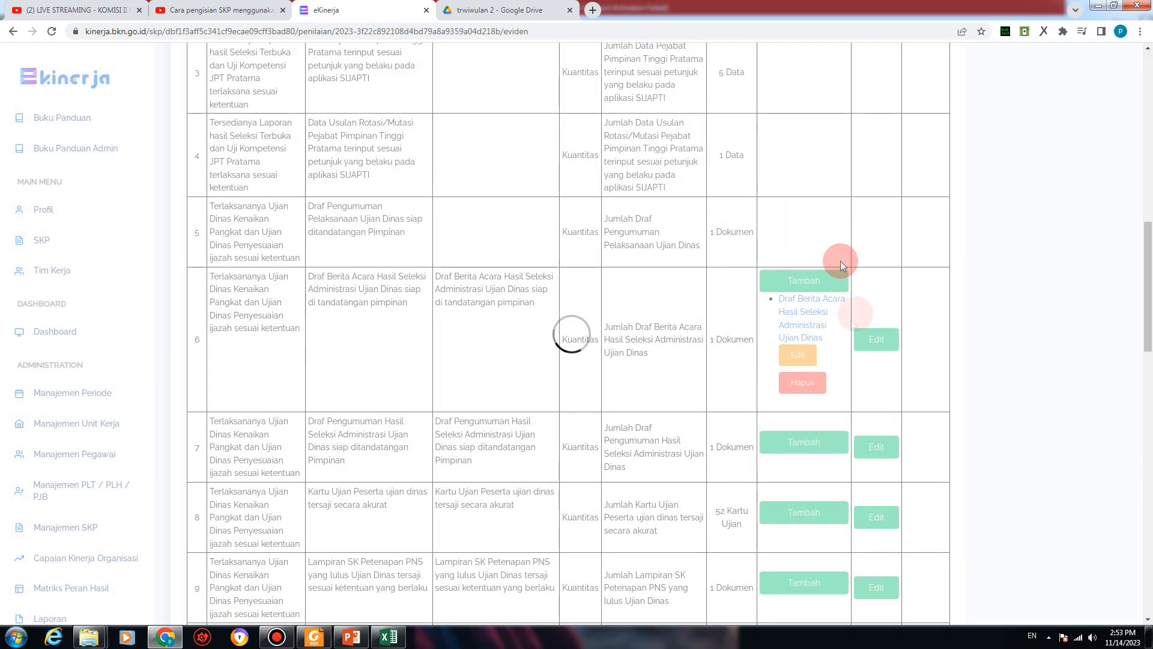
scroll(637, 409, "up", 3)
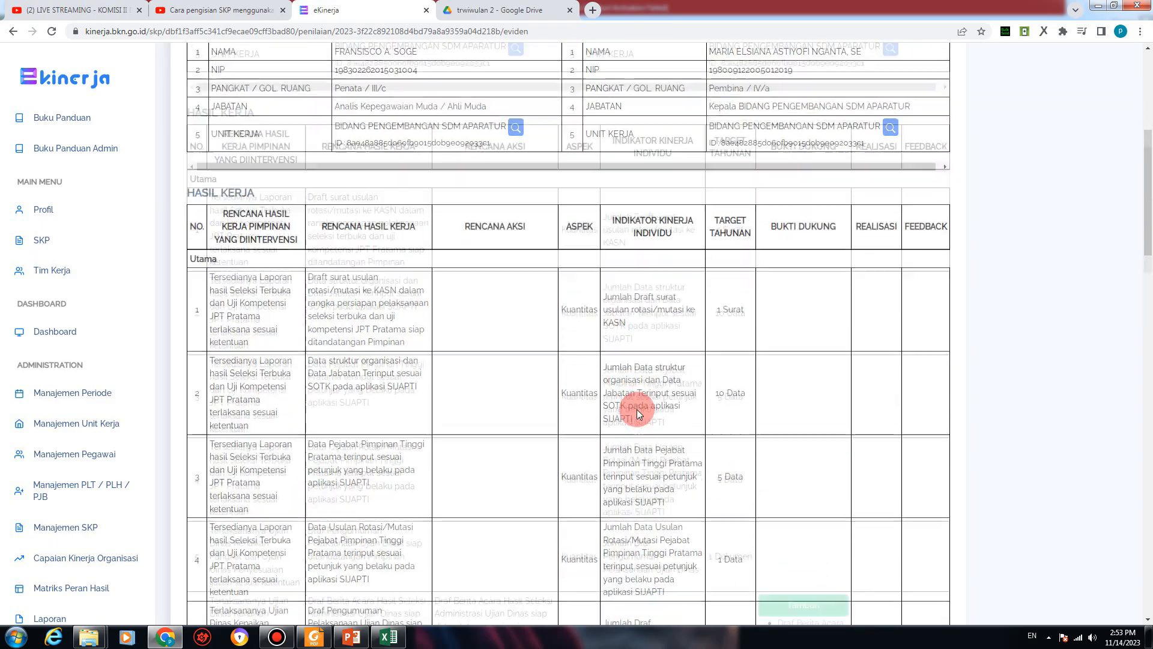
scroll(637, 409, "down", 5)
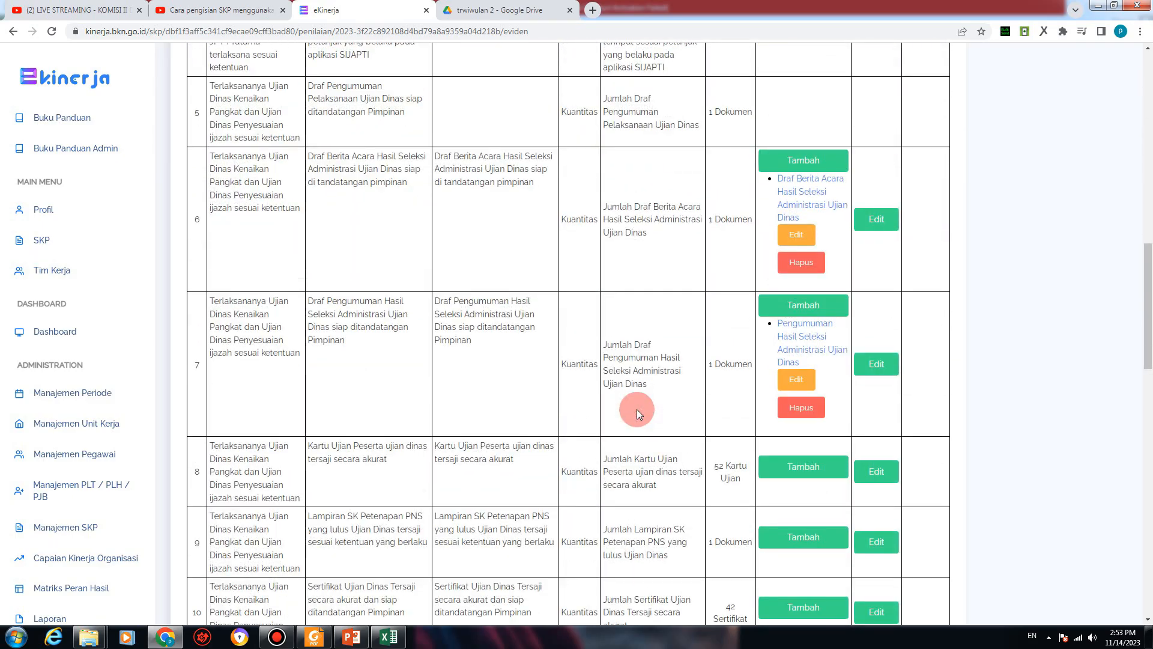
scroll(636, 409, "down", 3)
scroll(637, 409, "up", 7)
scroll(637, 475, "up", 5)
scroll(636, 479, "down", 8)
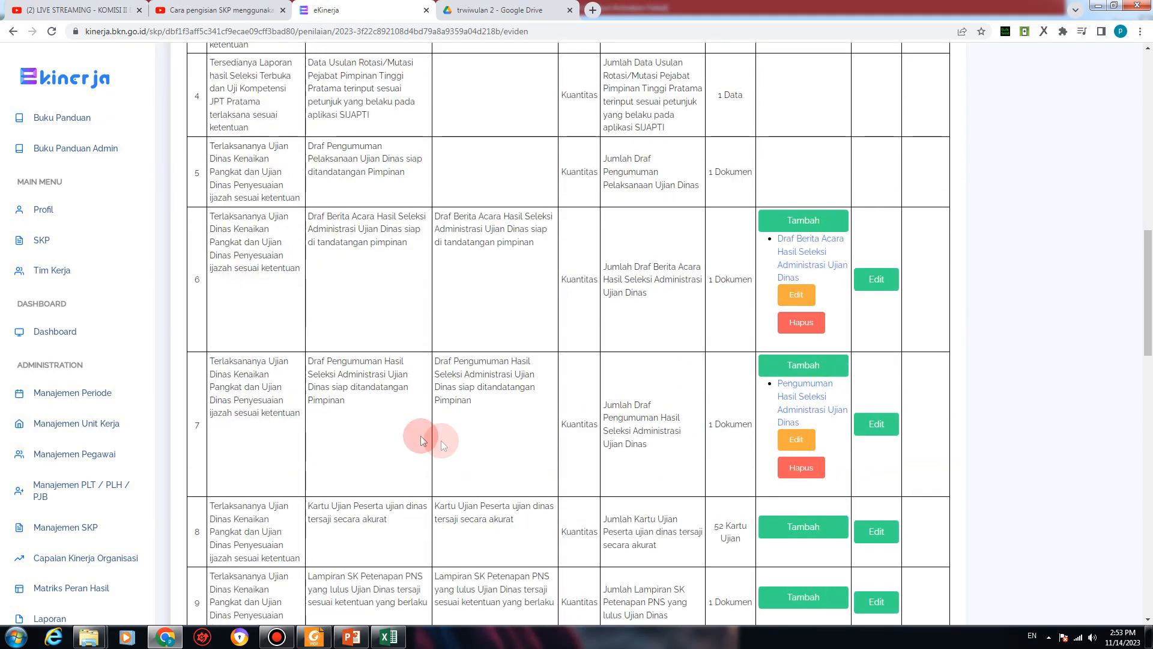
scroll(538, 463, "down", 1)
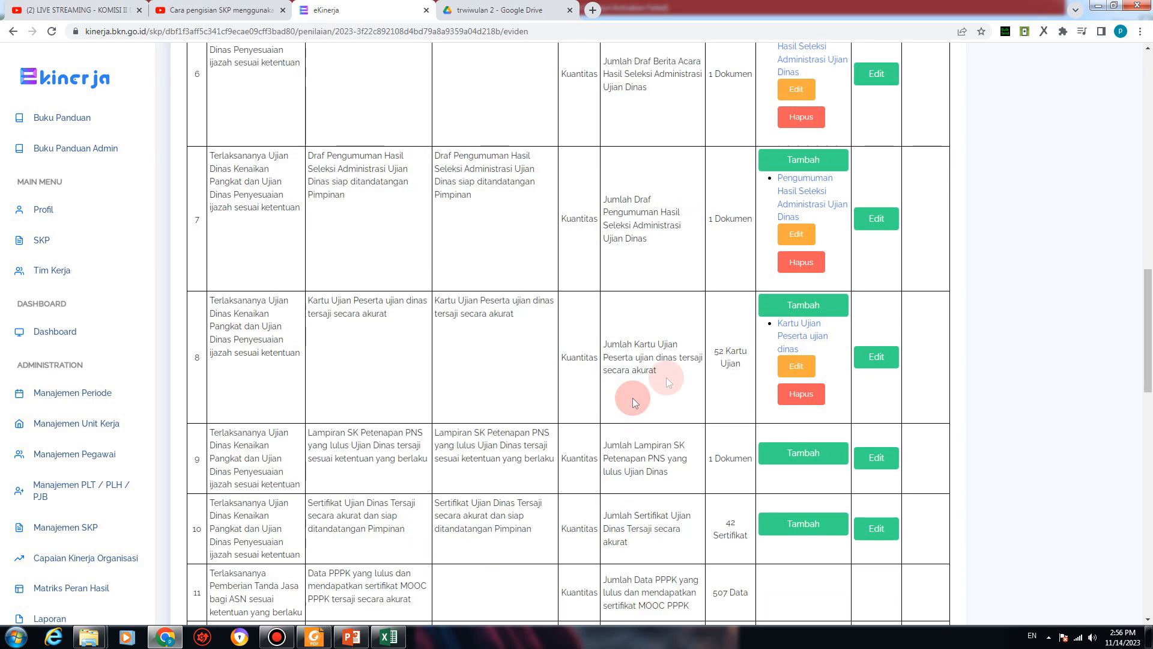
Step: Open and then close the browser developer tools
left_click(282, 637)
left_click(281, 636)
key("F12")
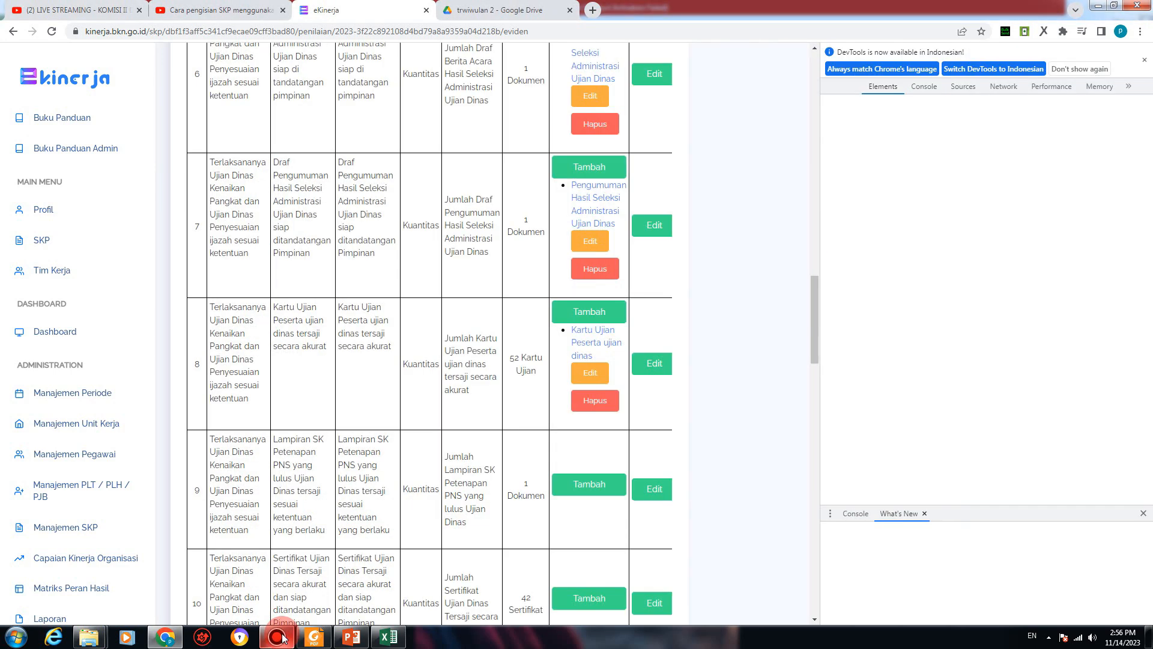
left_click(1143, 63)
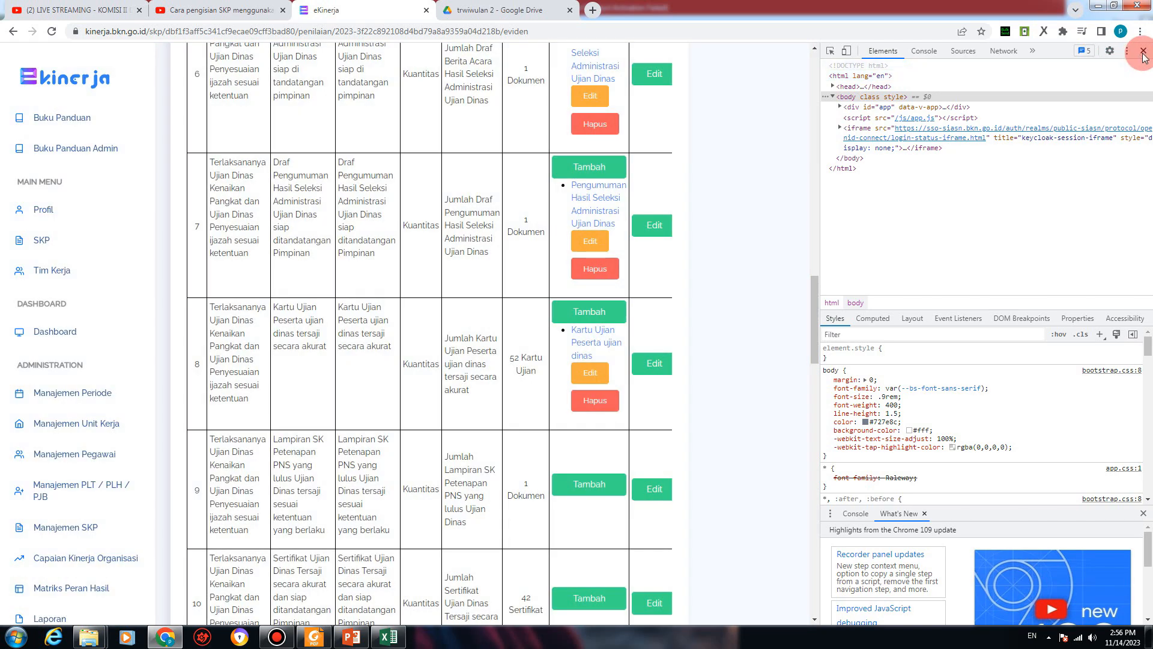
left_click(1142, 53)
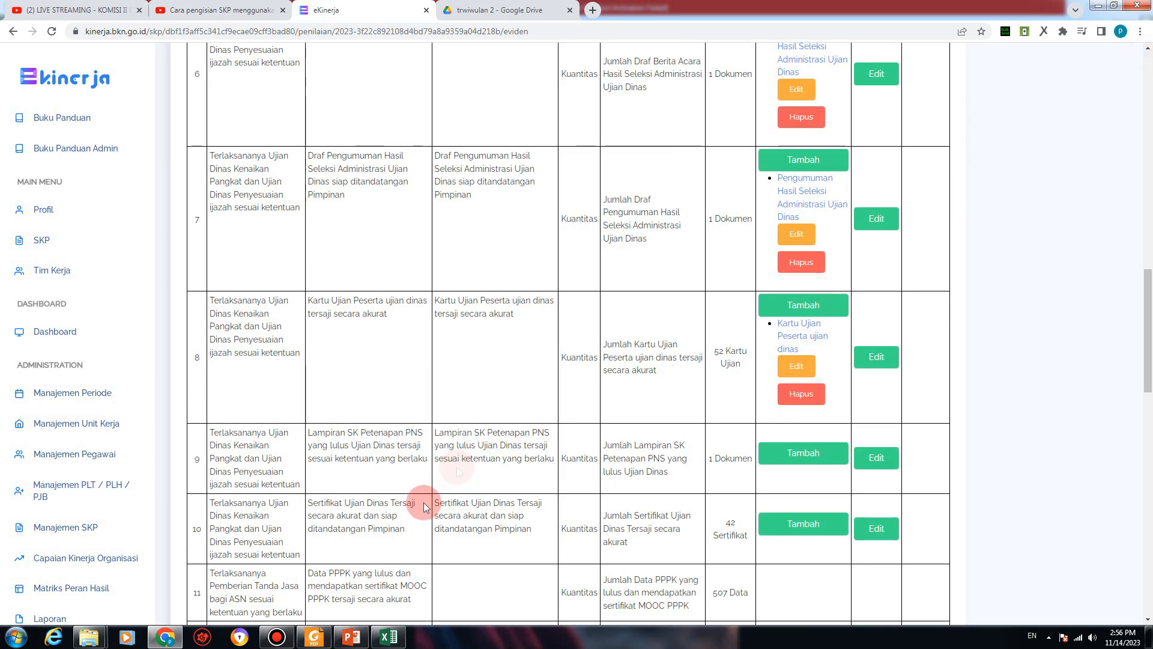
left_click(272, 639)
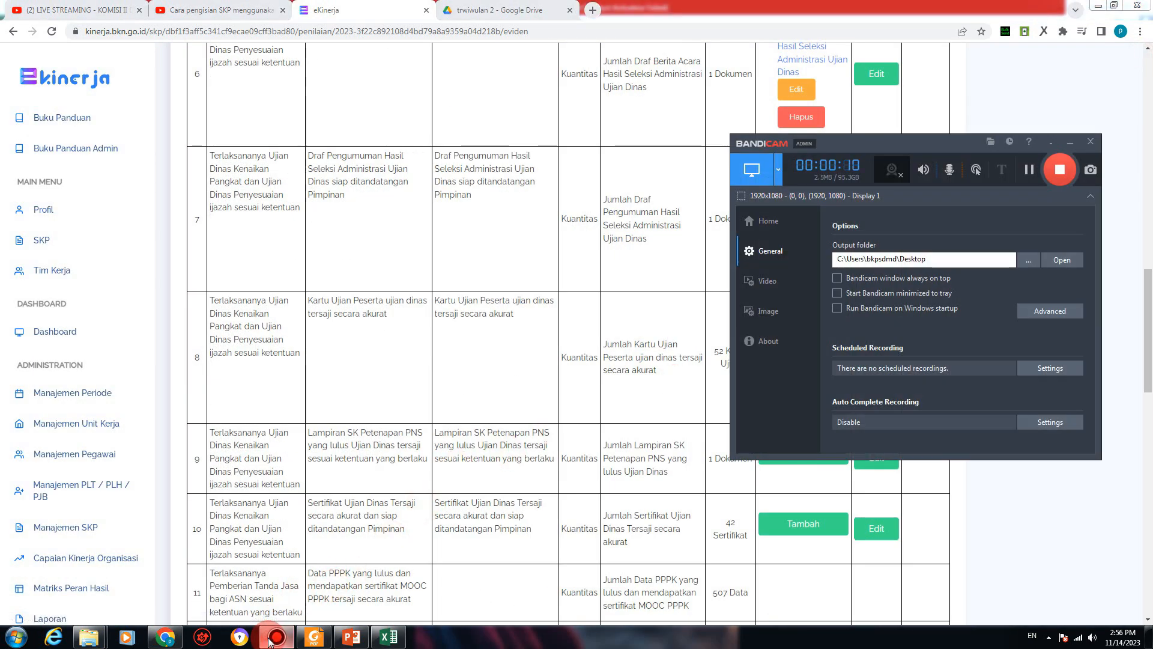
left_click(271, 639)
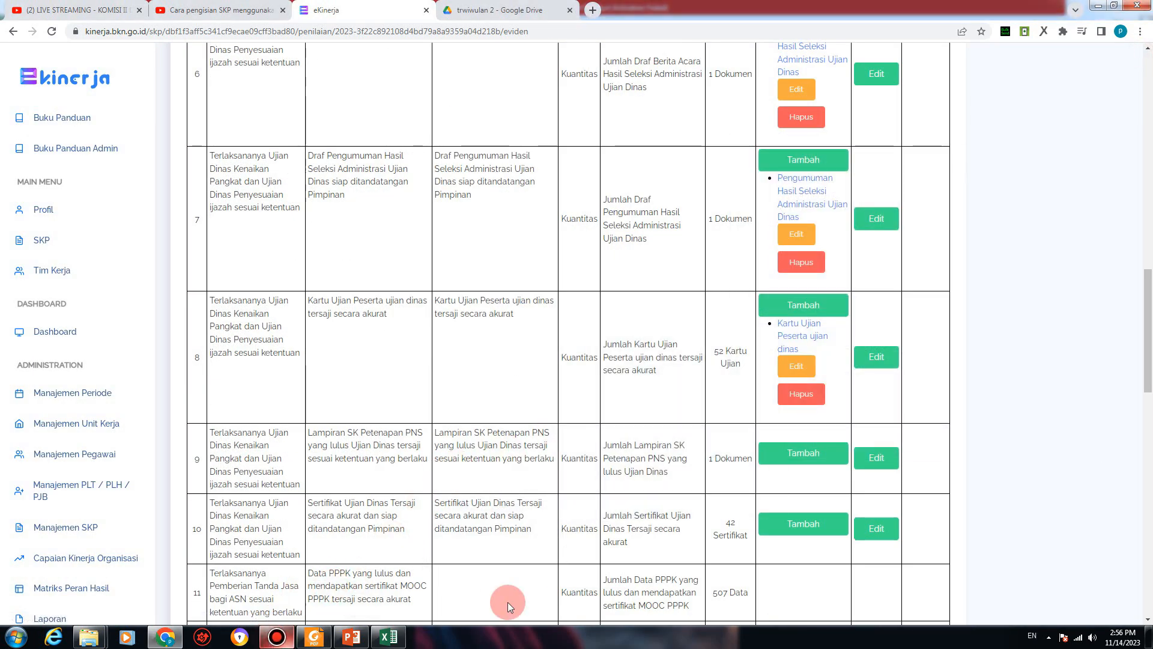
Step: Start a row 9 evidence entry named 'Lampiran SK Petenapan PNS yang lulus Ujian Dinas'
left_click(806, 456)
left_click(420, 132)
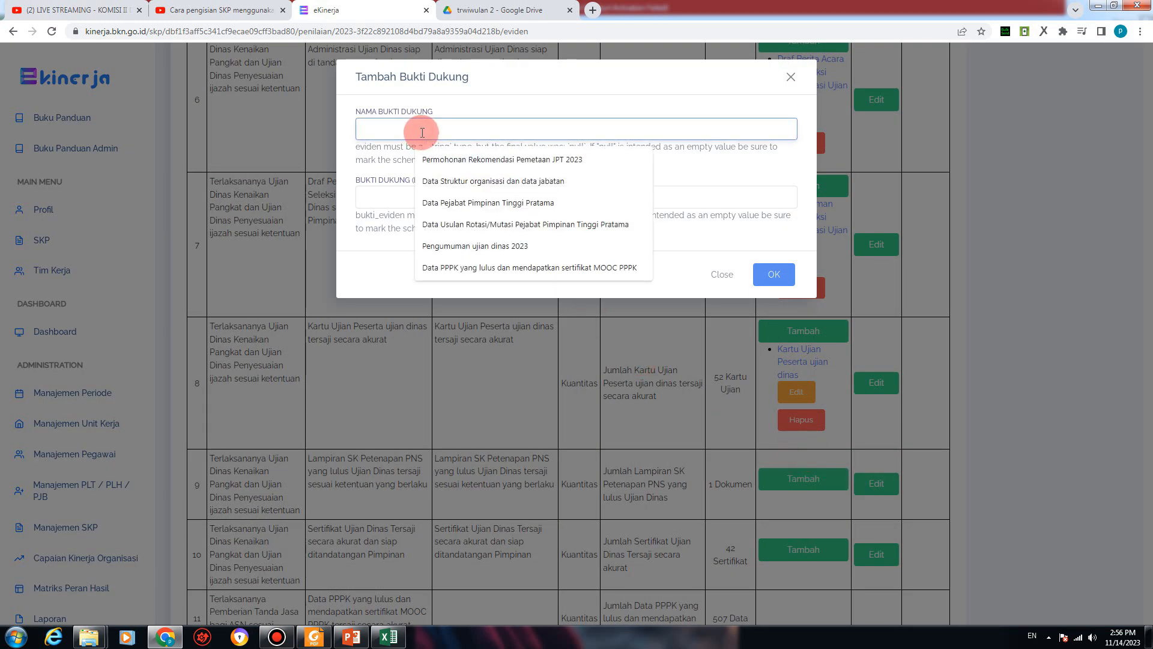
key("ctrl+v")
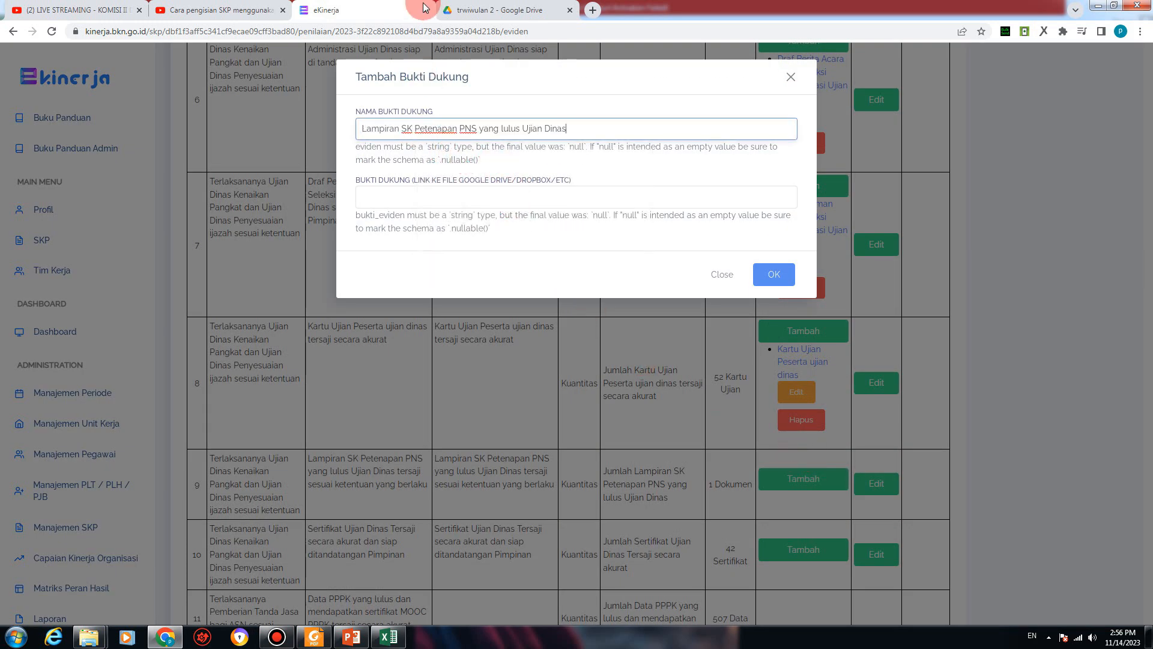
Step: Share the HK.192.2023 Drive file with anyone with the link and copy its link
left_click(480, 9)
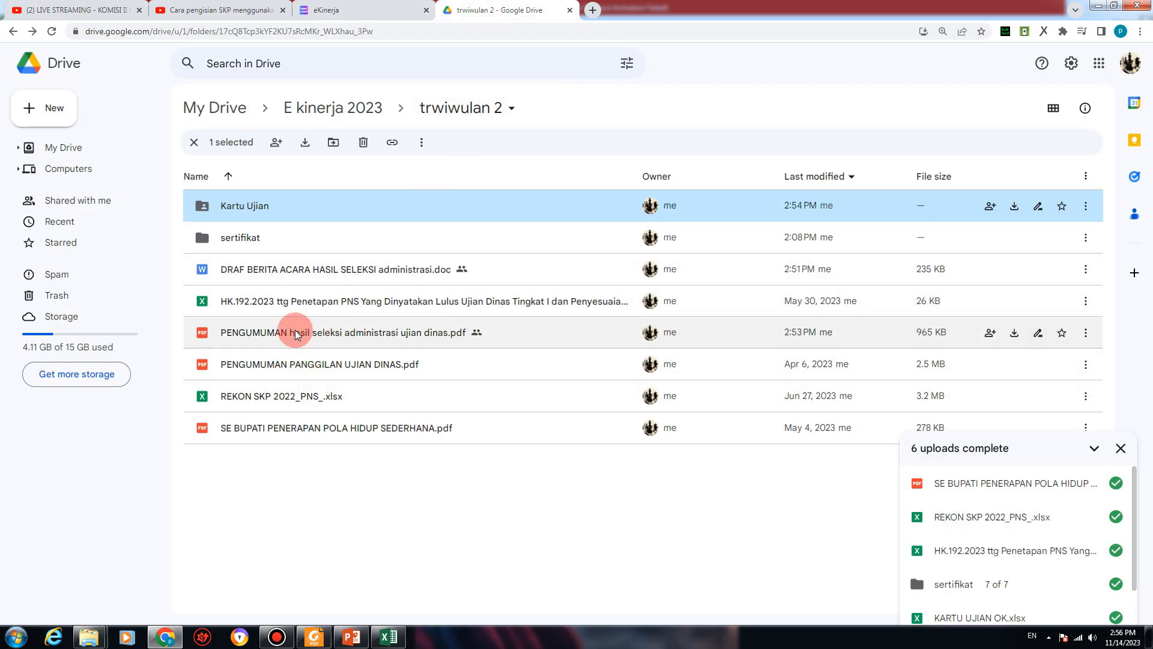
right_click(311, 302)
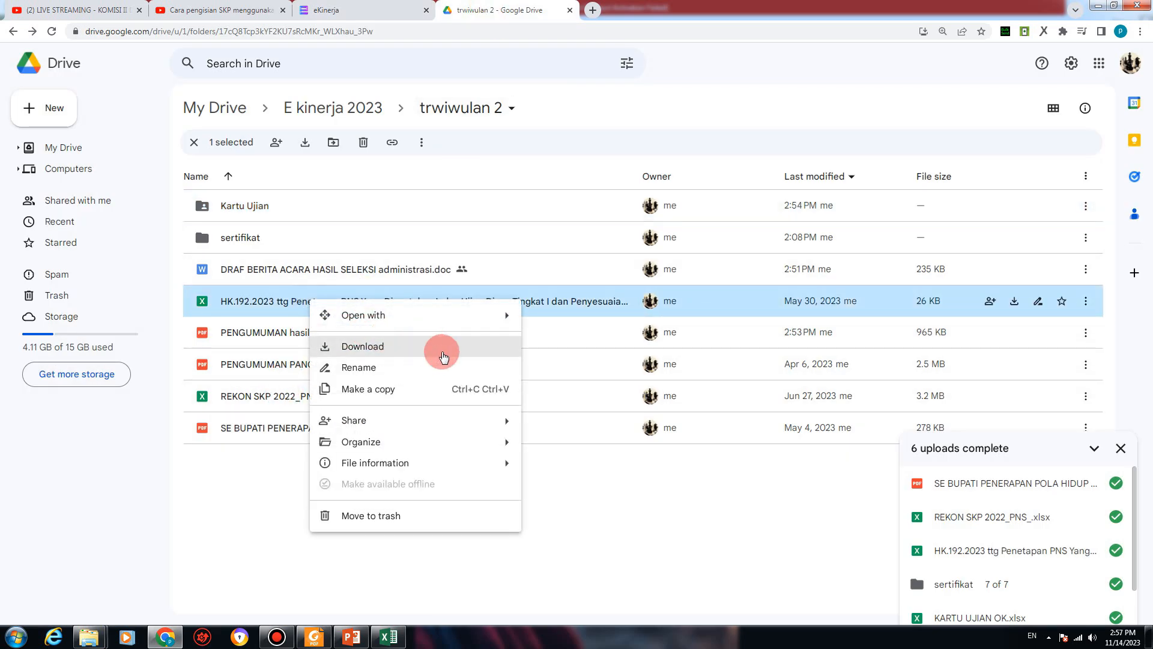
left_click(548, 426)
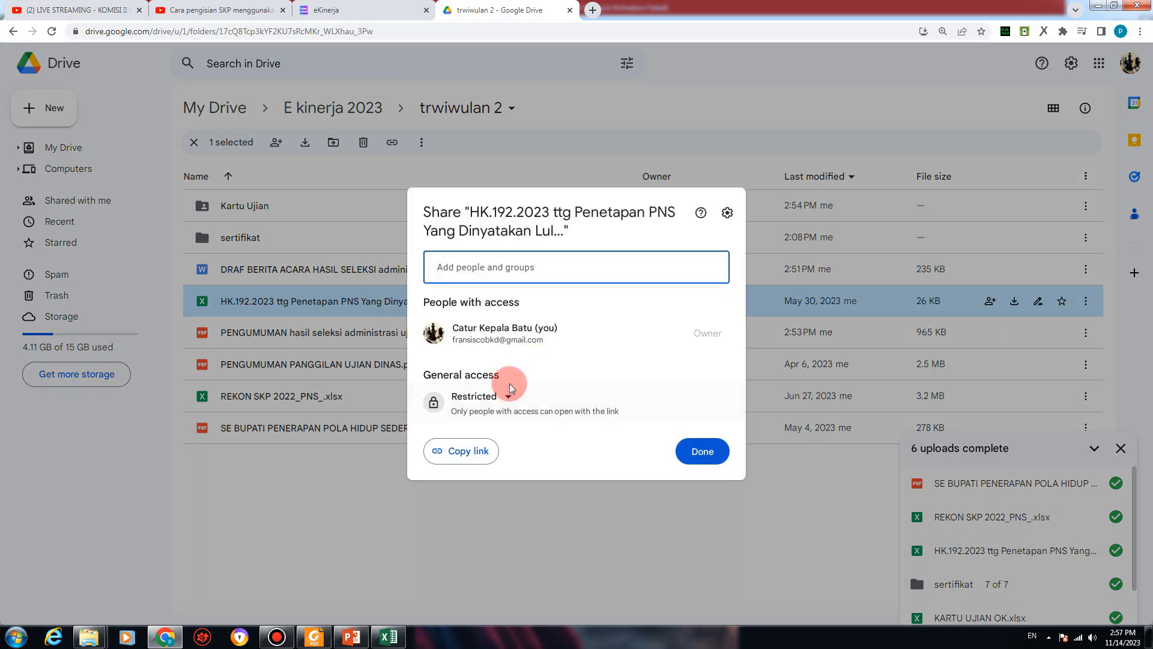
left_click(480, 396)
left_click(559, 462)
left_click(476, 472)
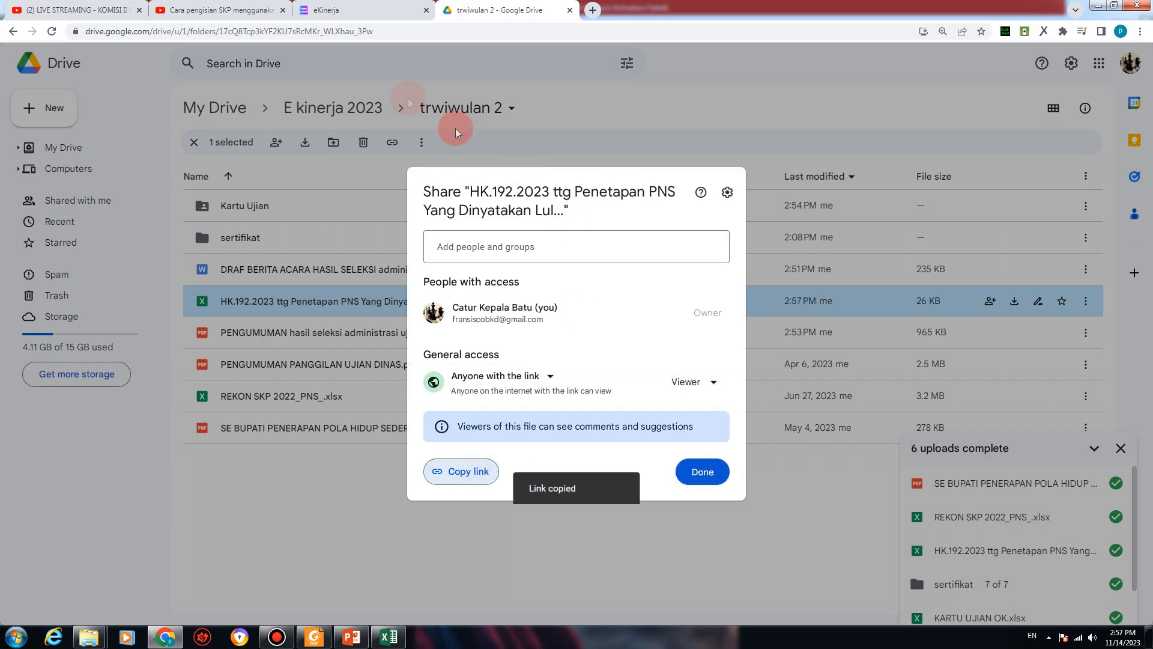
Step: Paste the HK.192.2023 link into row 9's evidence form and save it
left_click(356, 10)
left_click(488, 168)
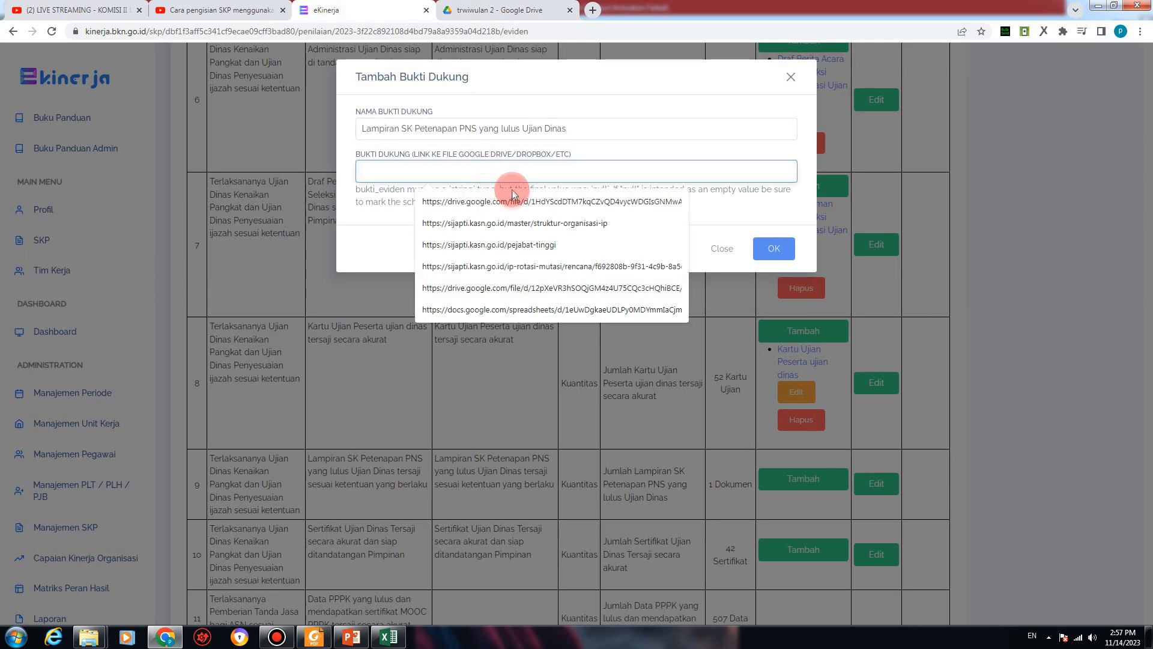
key("ctrl+v")
left_click(772, 248)
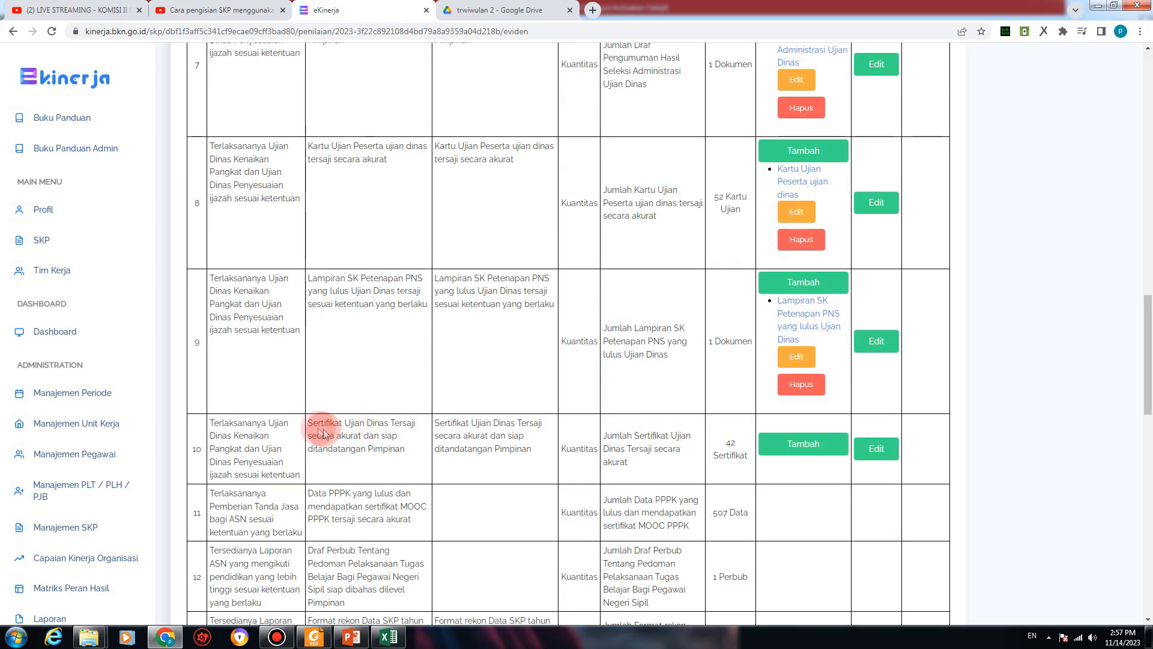
Step: Start a row 10 evidence entry named 'Sertifikat Ujian Dinas Tersaji secara akurat'
left_click_drag(308, 428, 398, 422)
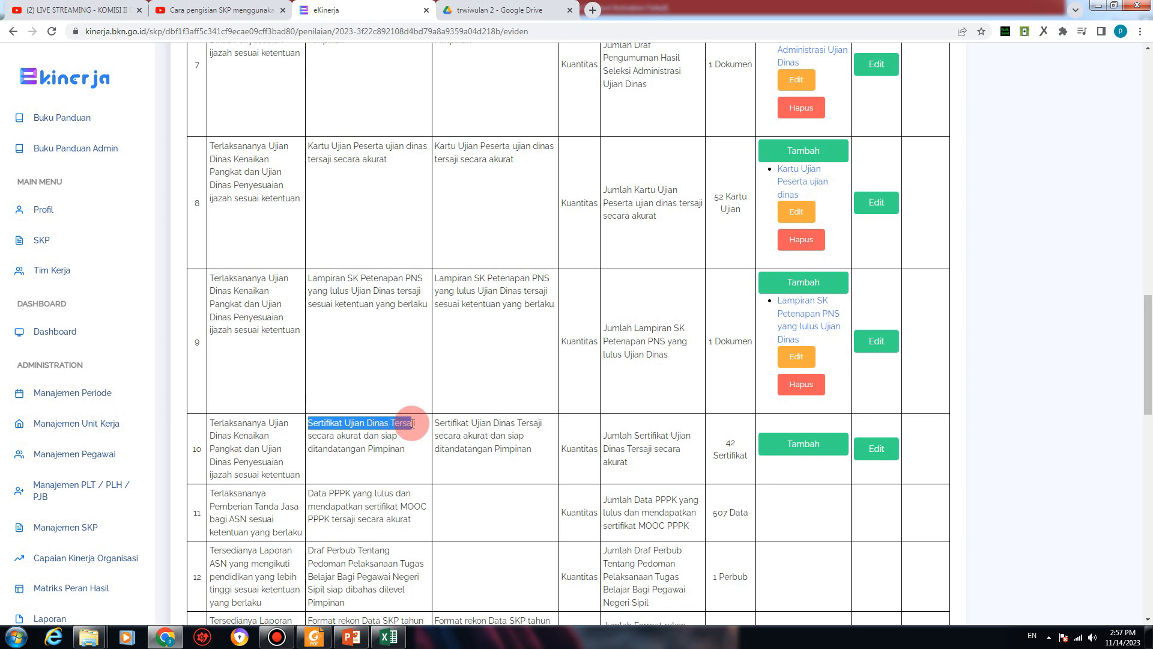
left_click_drag(413, 423, 410, 440)
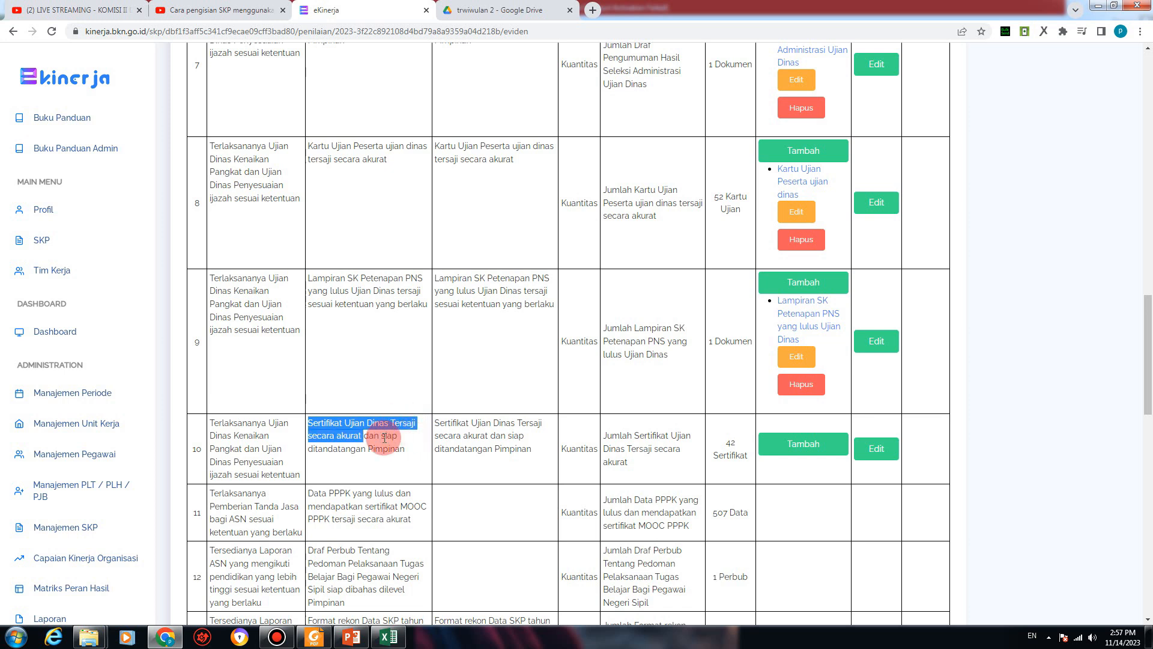
left_click(798, 444)
left_click(392, 136)
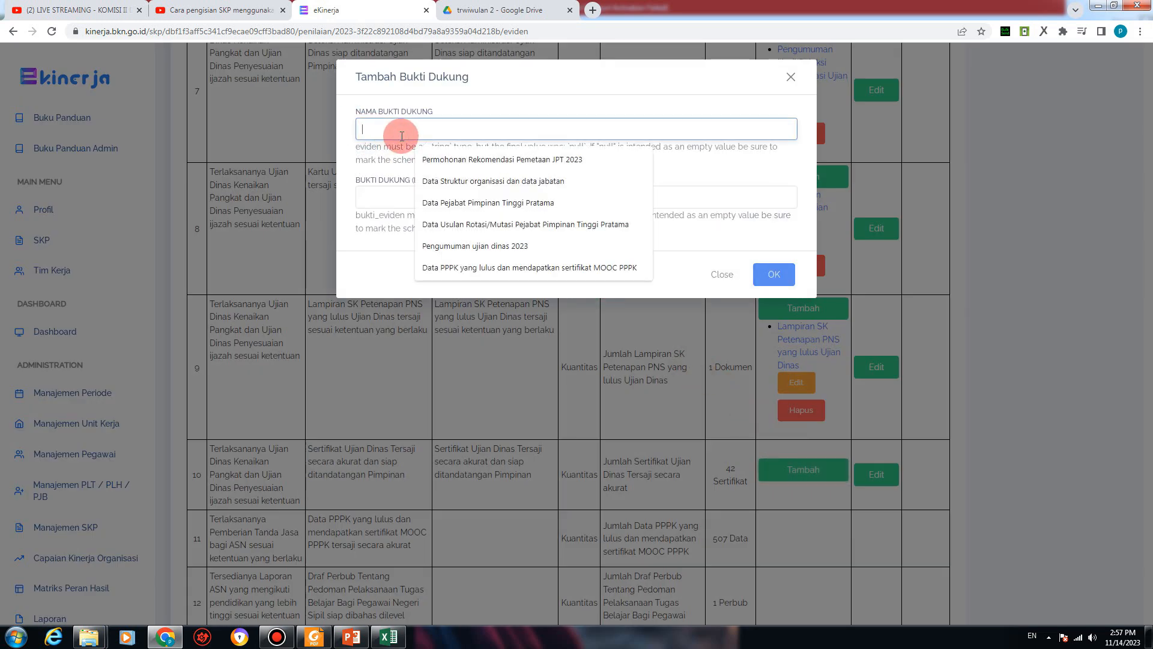
key("ctrl+v")
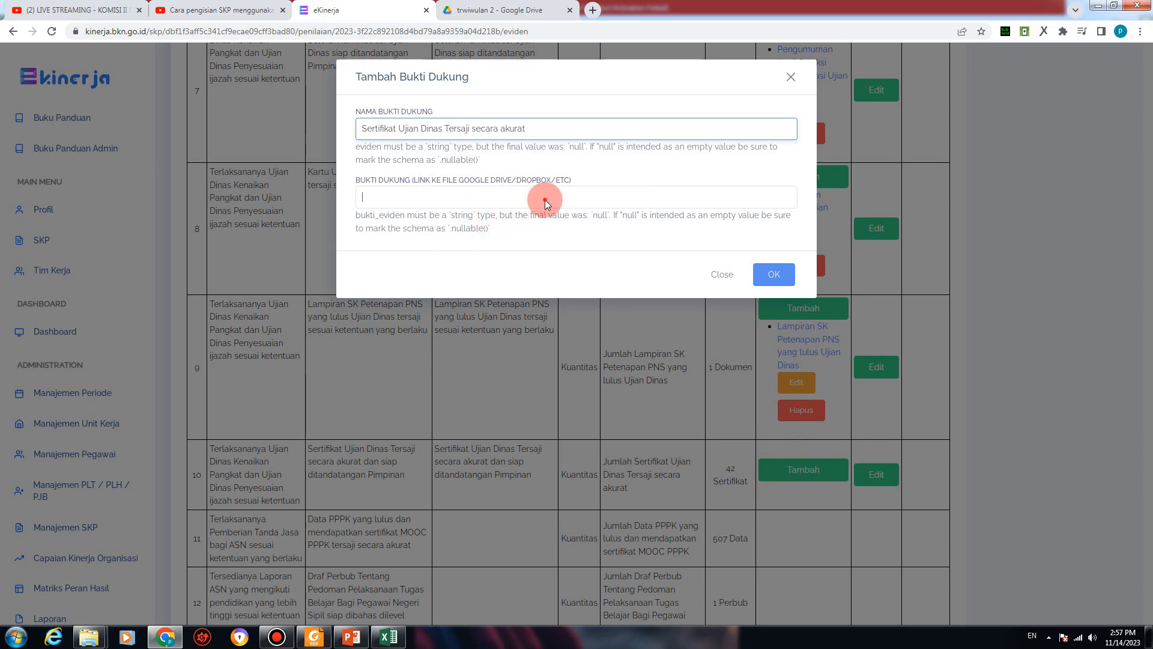
left_click(541, 197)
Step: Share the sertifikat Drive folder with anyone with the link and copy its link
left_click(482, 6)
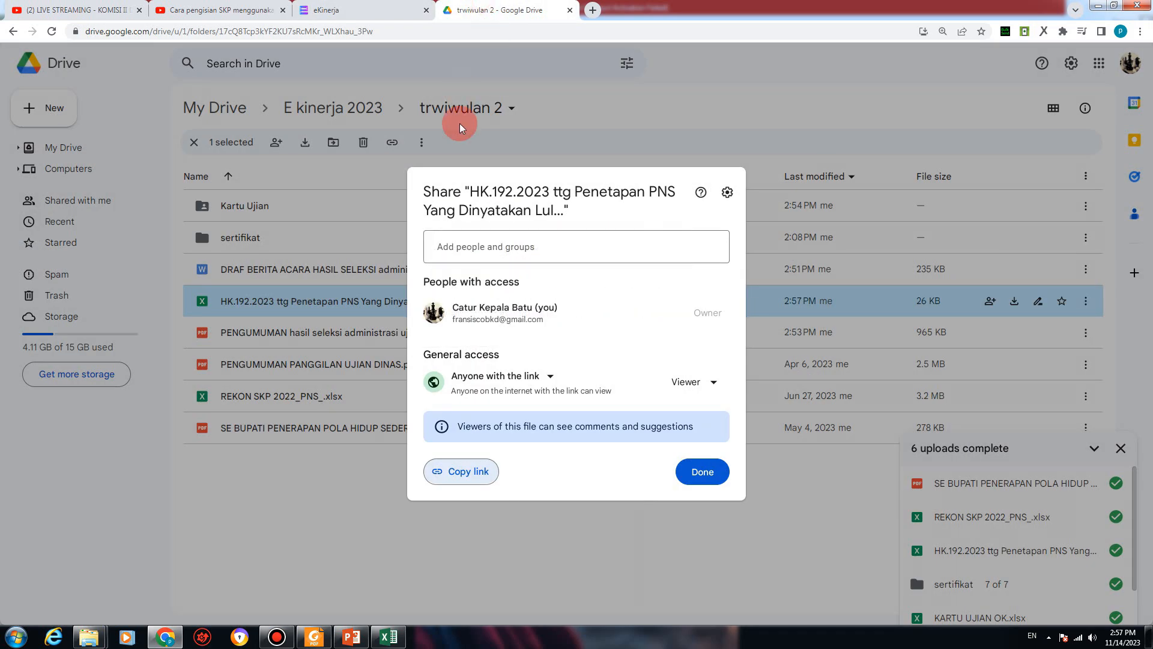
left_click(698, 472)
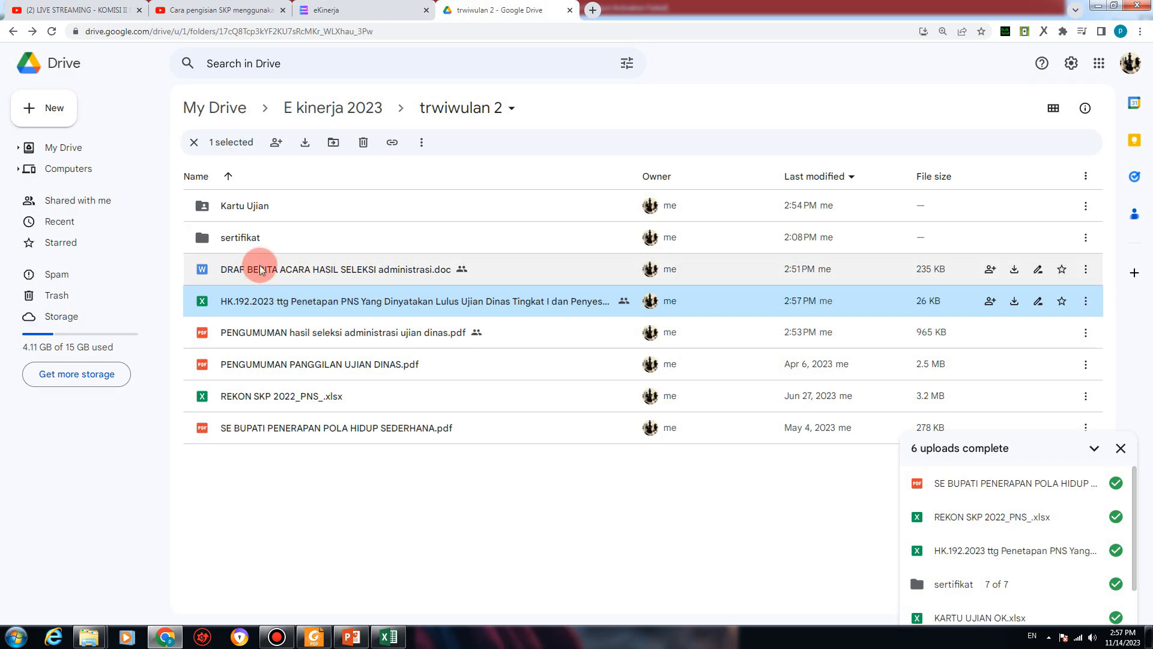
right_click(251, 236)
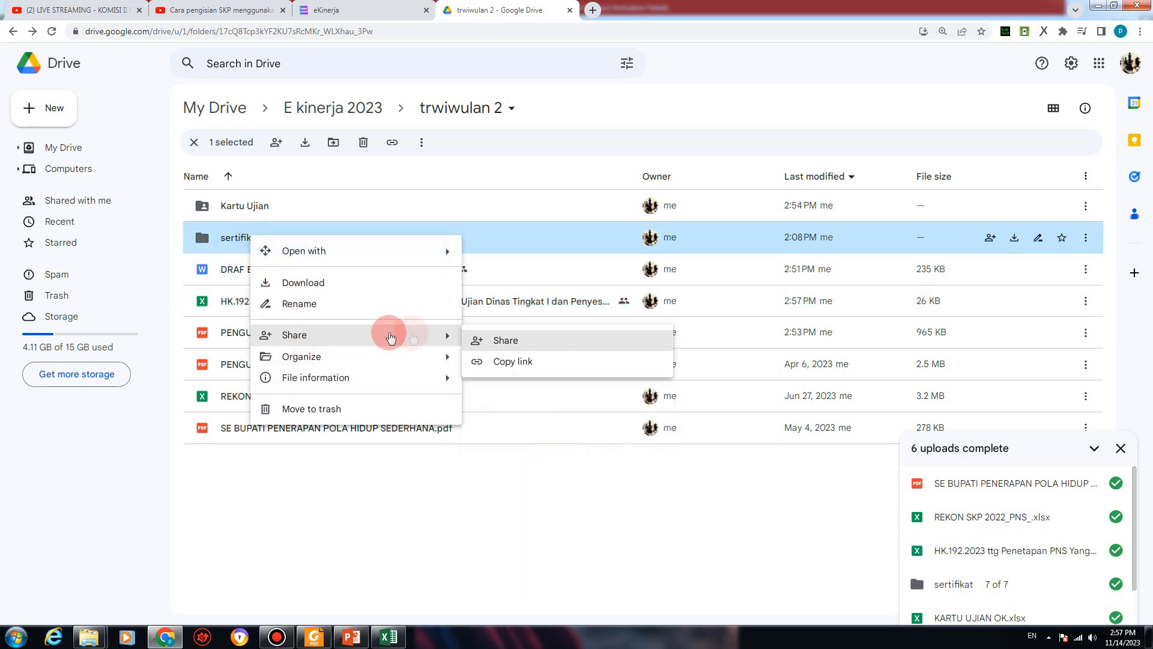
left_click(515, 338)
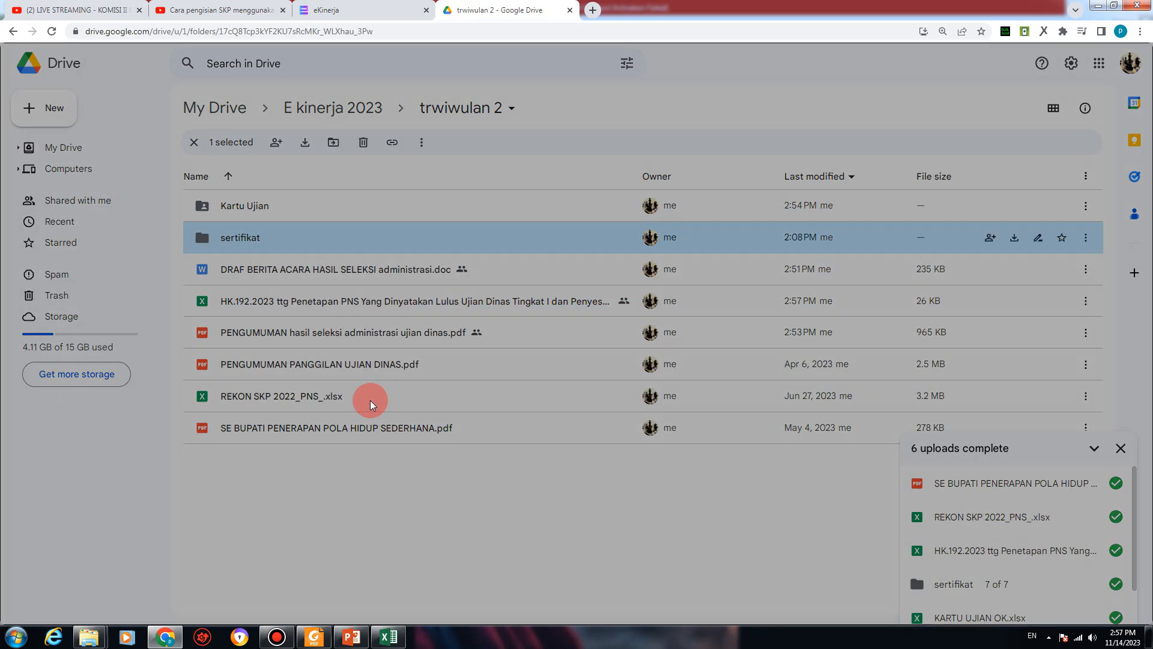
left_click(474, 389)
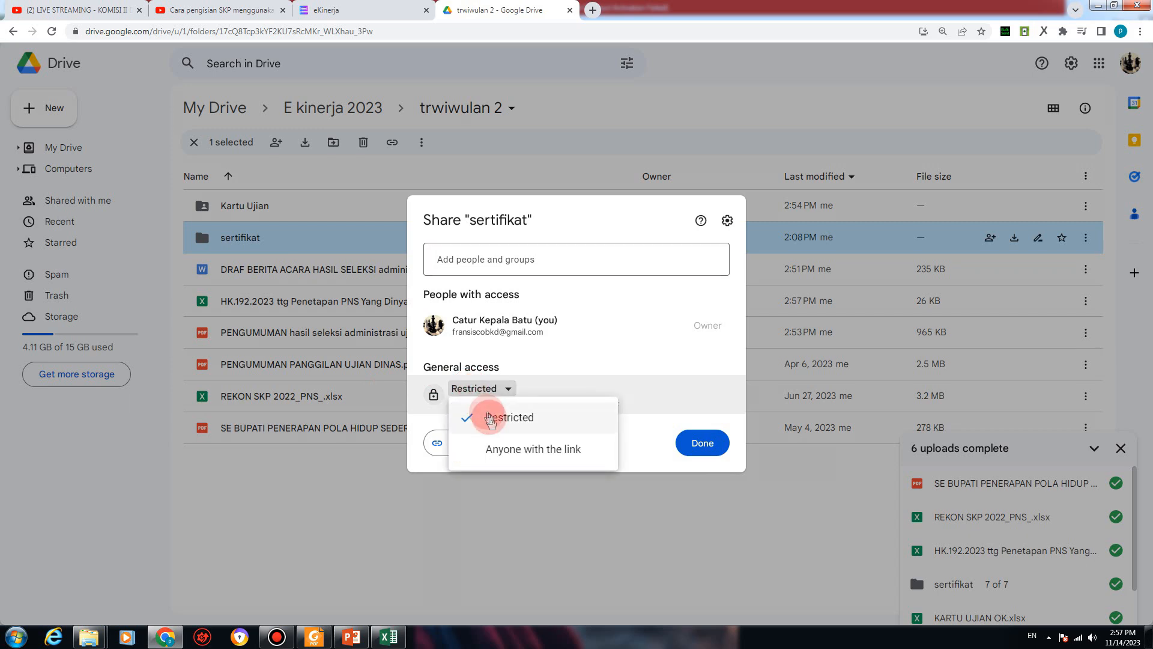
left_click(494, 446)
left_click(478, 448)
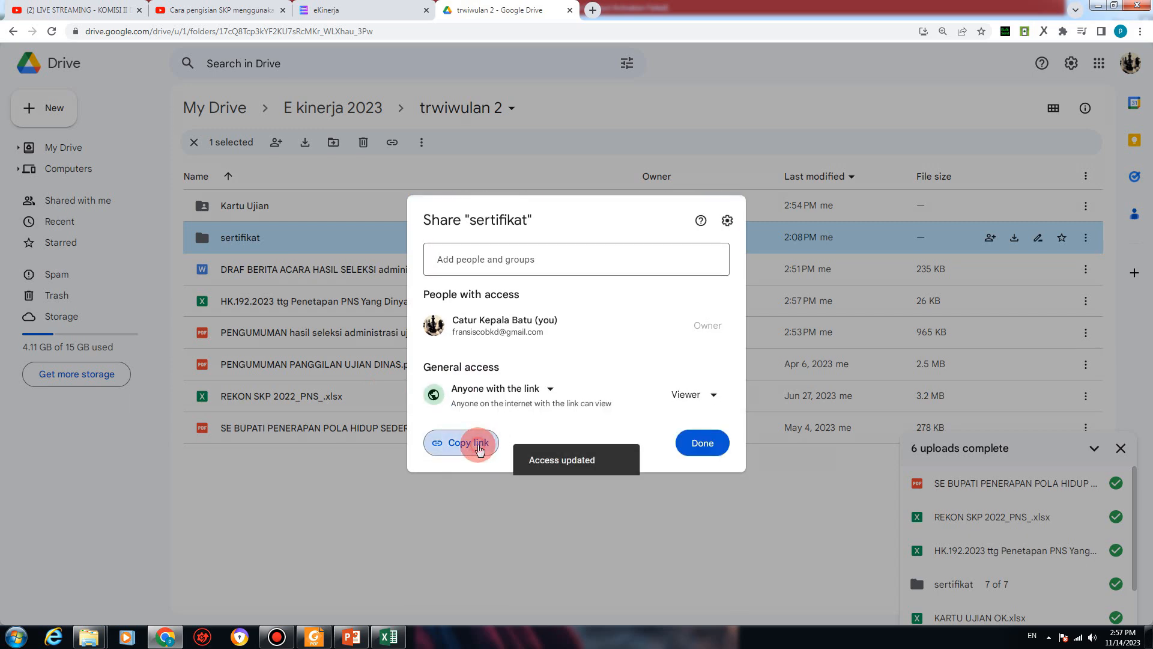
Step: Paste the sertifikat folder link into row 10's evidence form and save it
left_click(324, 7)
right_click(438, 173)
left_click(486, 244)
left_click(773, 248)
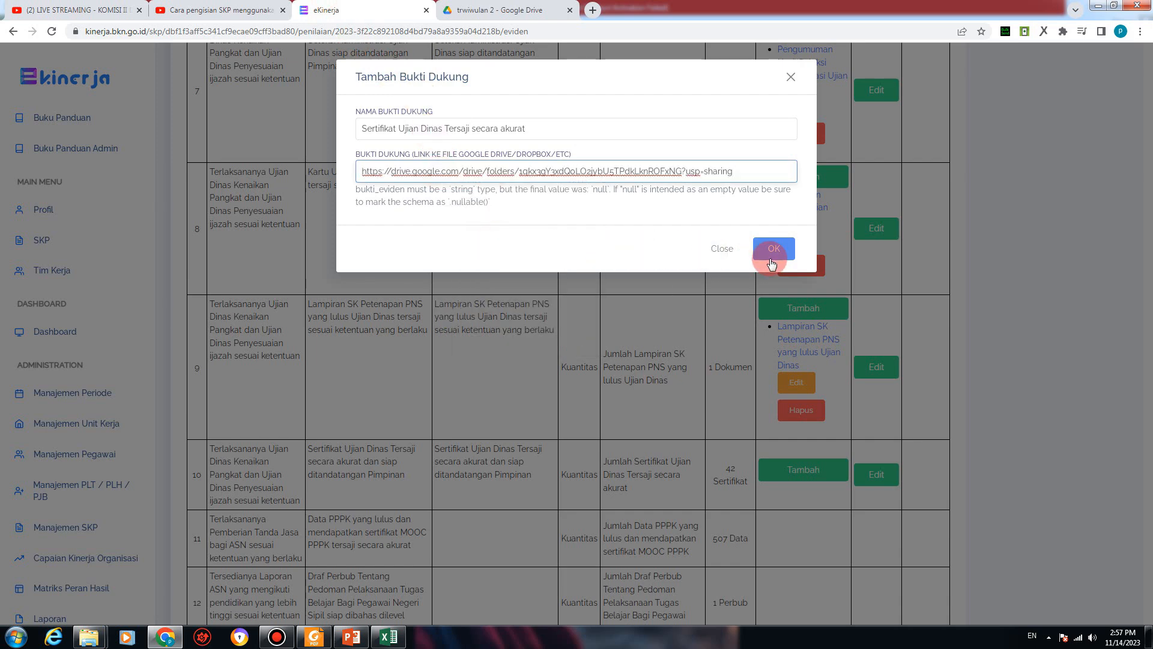
left_click(766, 229)
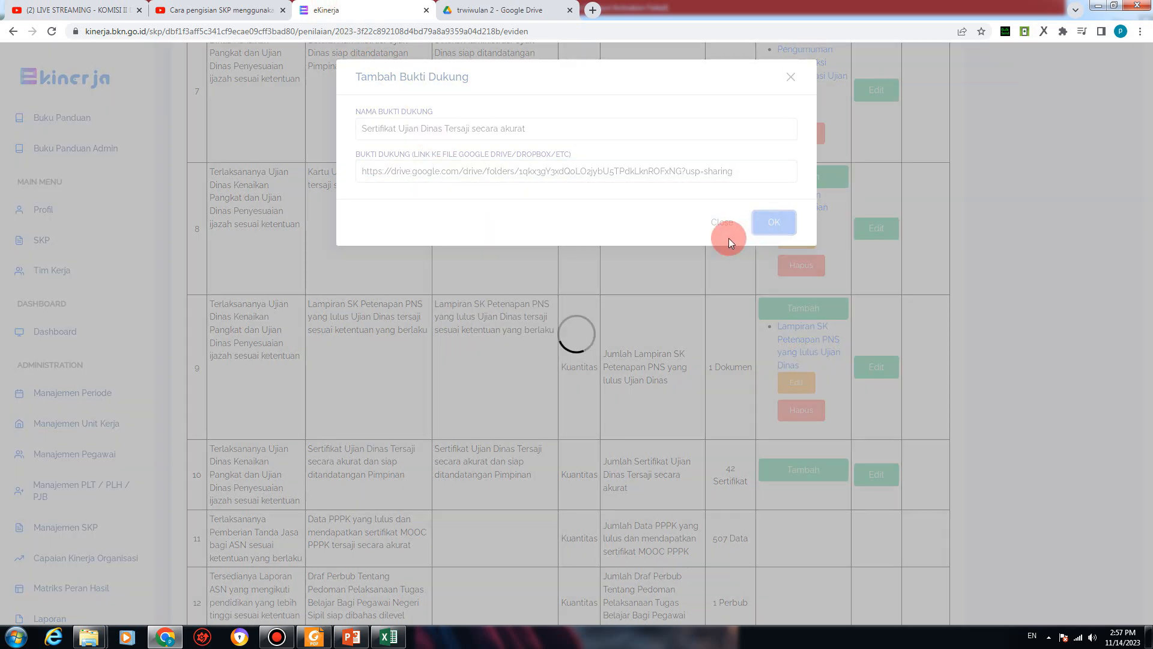
scroll(566, 417, "down", 3)
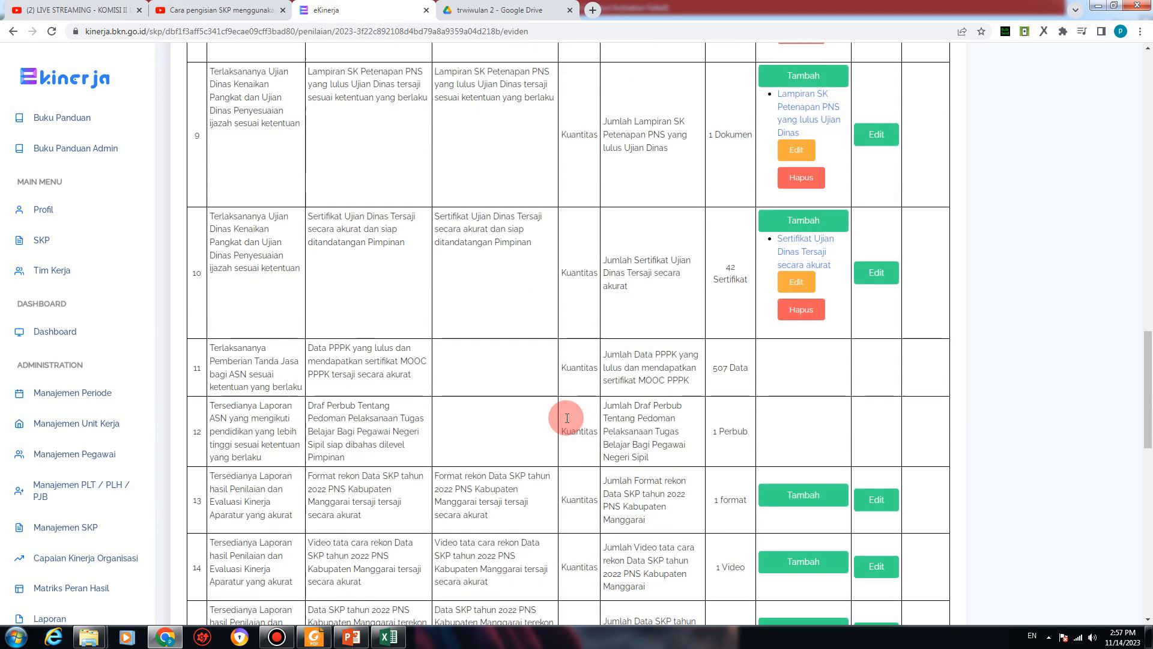
Step: Start a Bukti Dukung entry for row 13 named 'Format rekon Data SKP tahun 2022' from the row's text
scroll(380, 363, "down", 2)
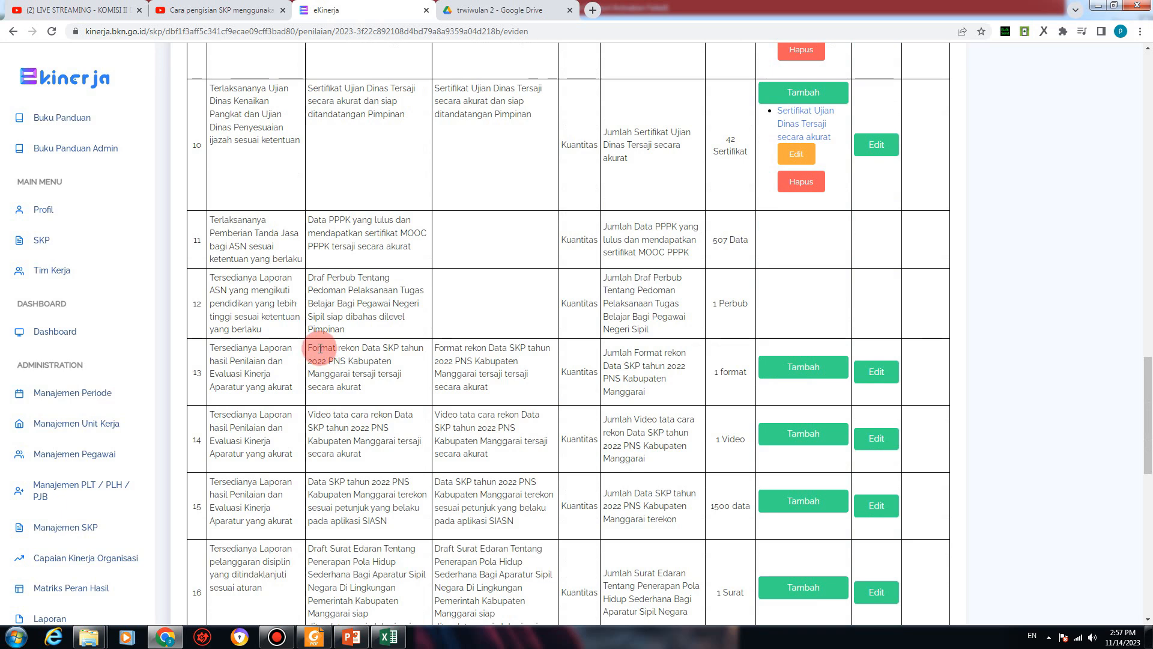
left_click_drag(322, 352, 360, 359)
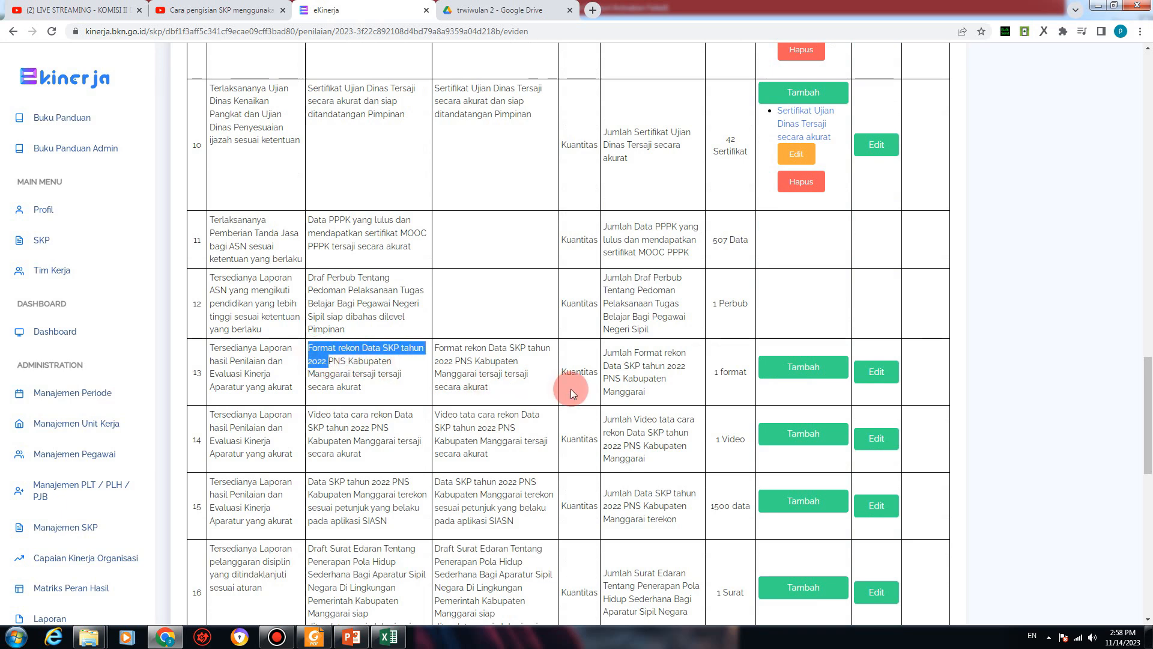
left_click(778, 370)
left_click(437, 117)
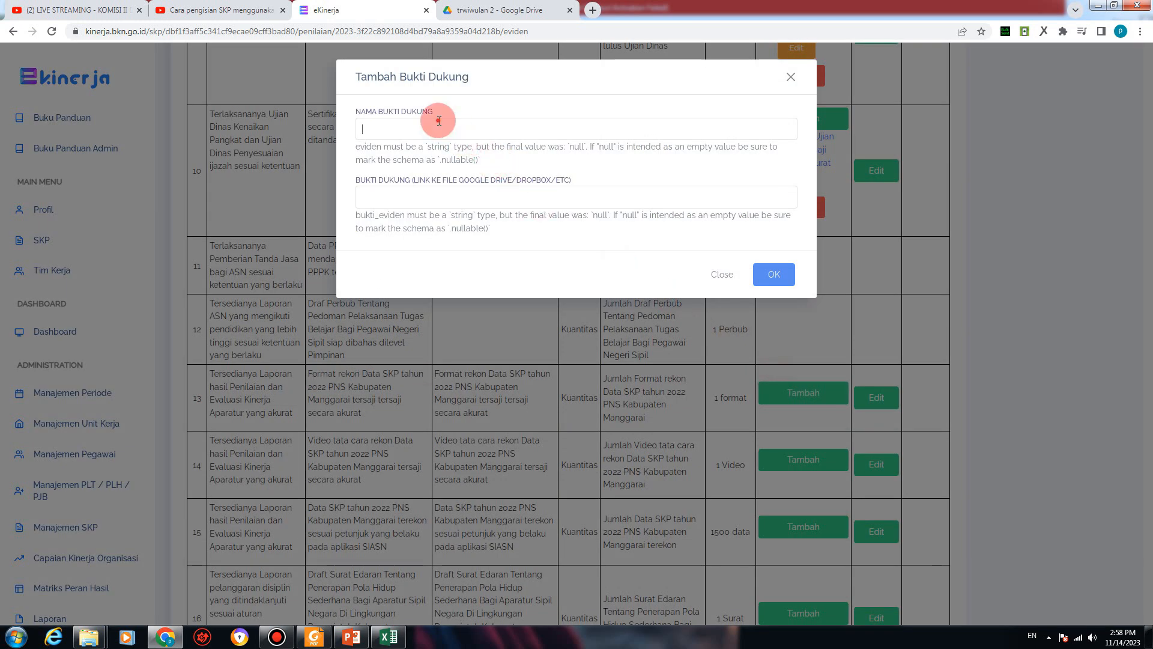
key("ctrl+v")
Step: In Google Drive, share REKON SKP 2022_PNS_.xlsx with anyone with the link and copy its link
left_click(478, 14)
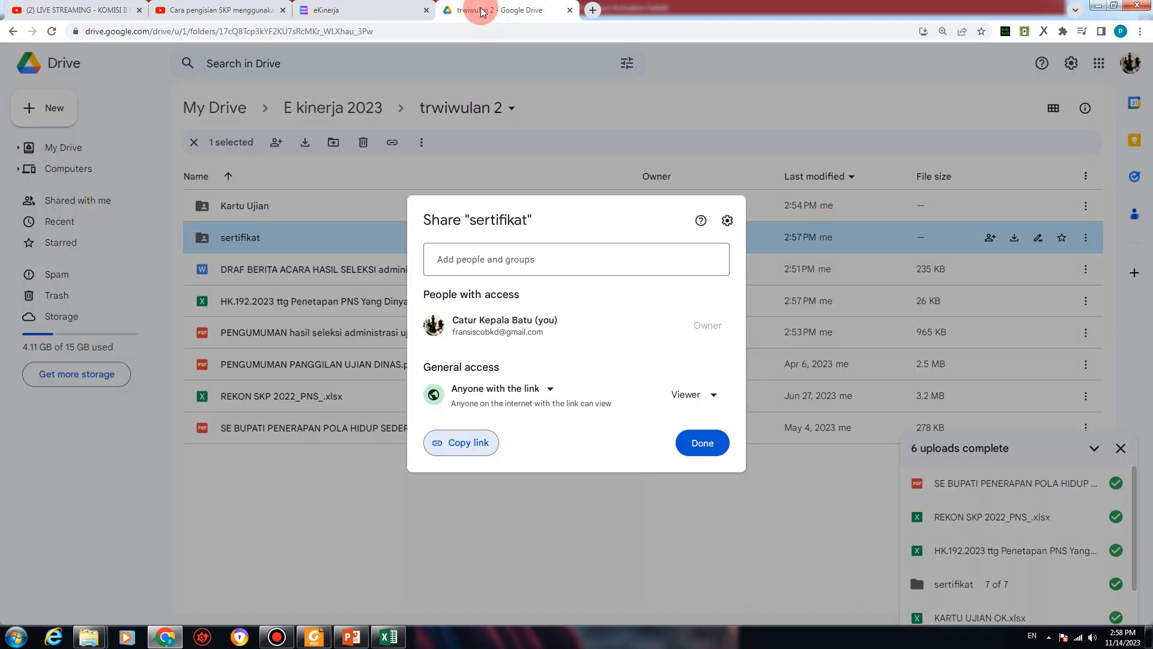
left_click(702, 443)
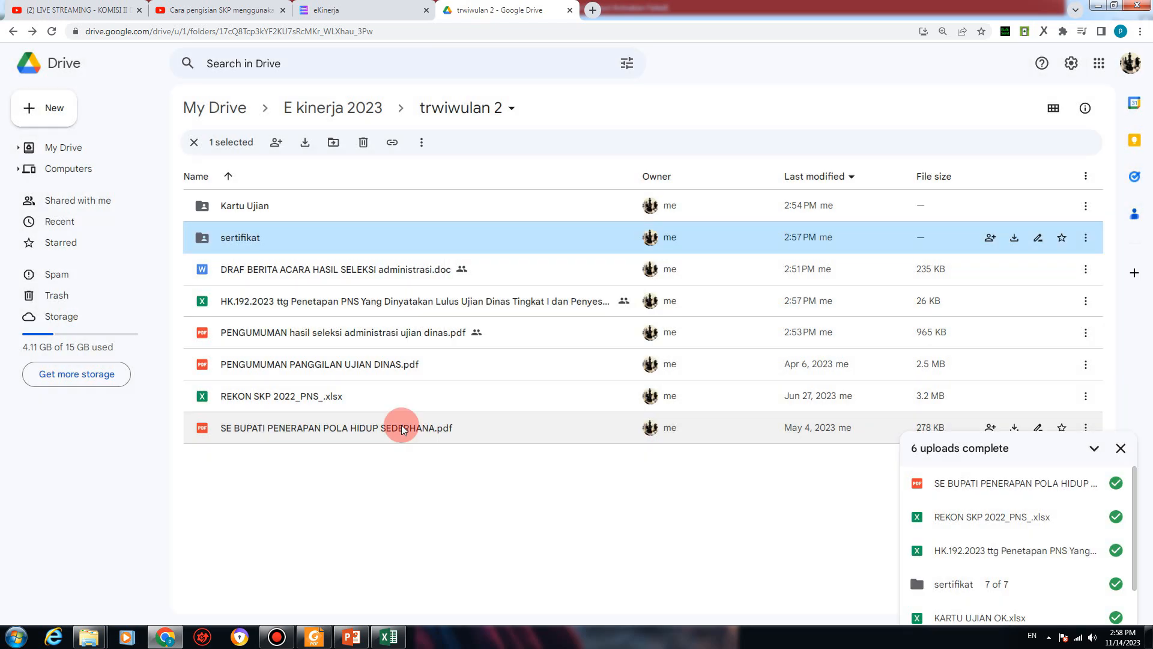
right_click(317, 399)
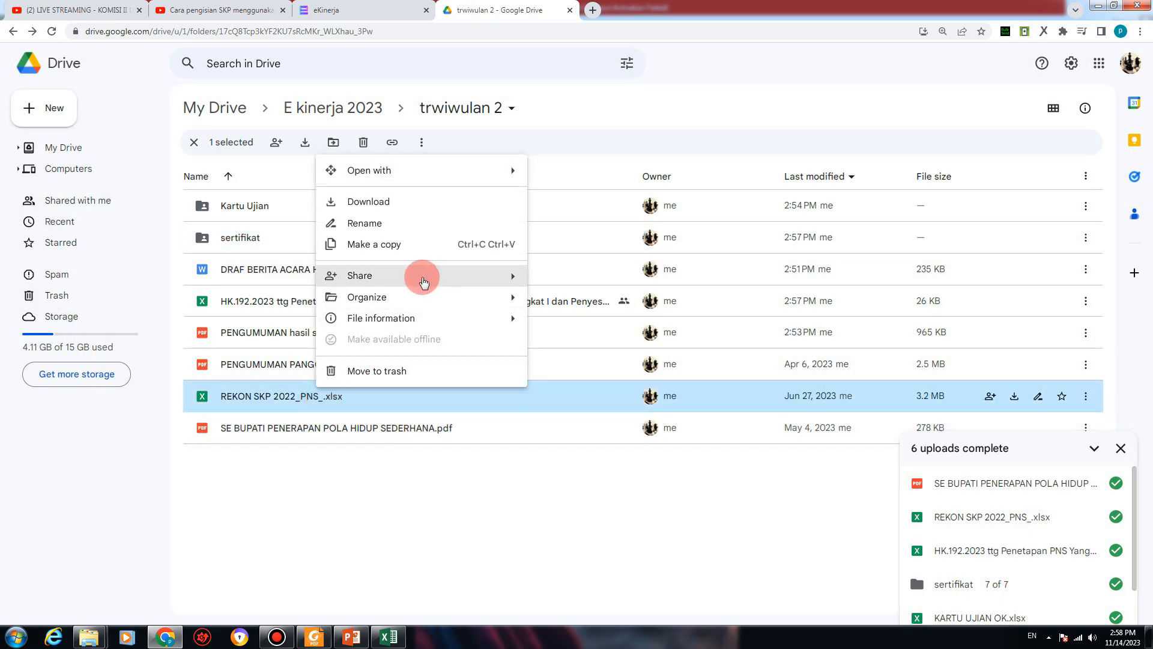
mouse_move(510, 274)
left_click(559, 282)
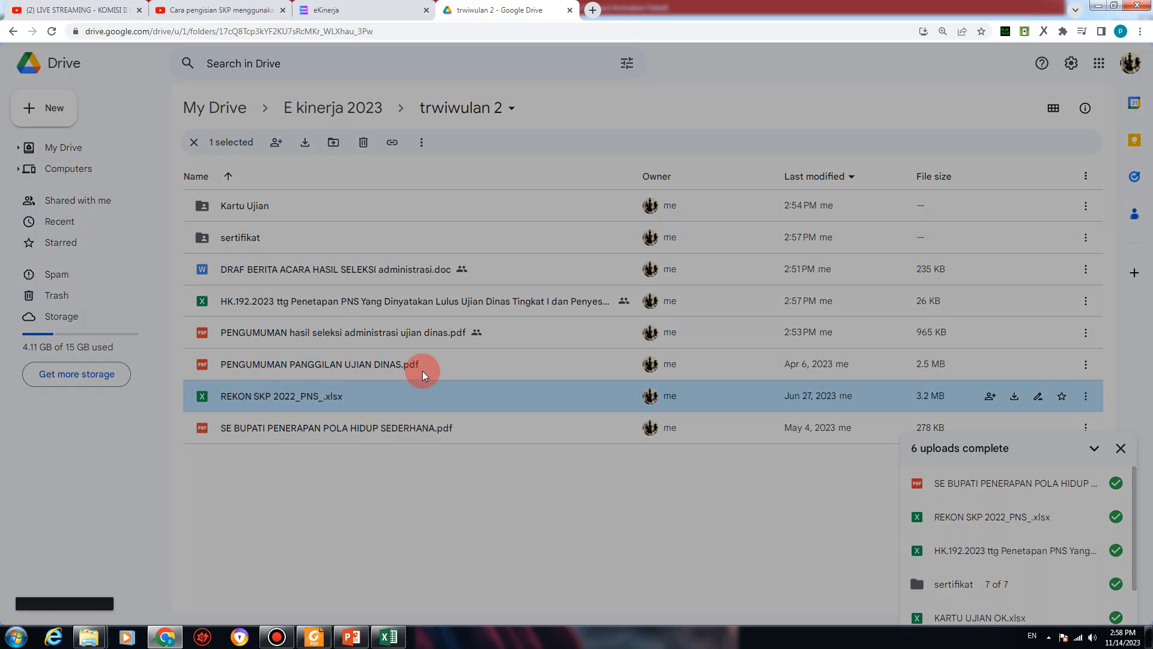
left_click(456, 389)
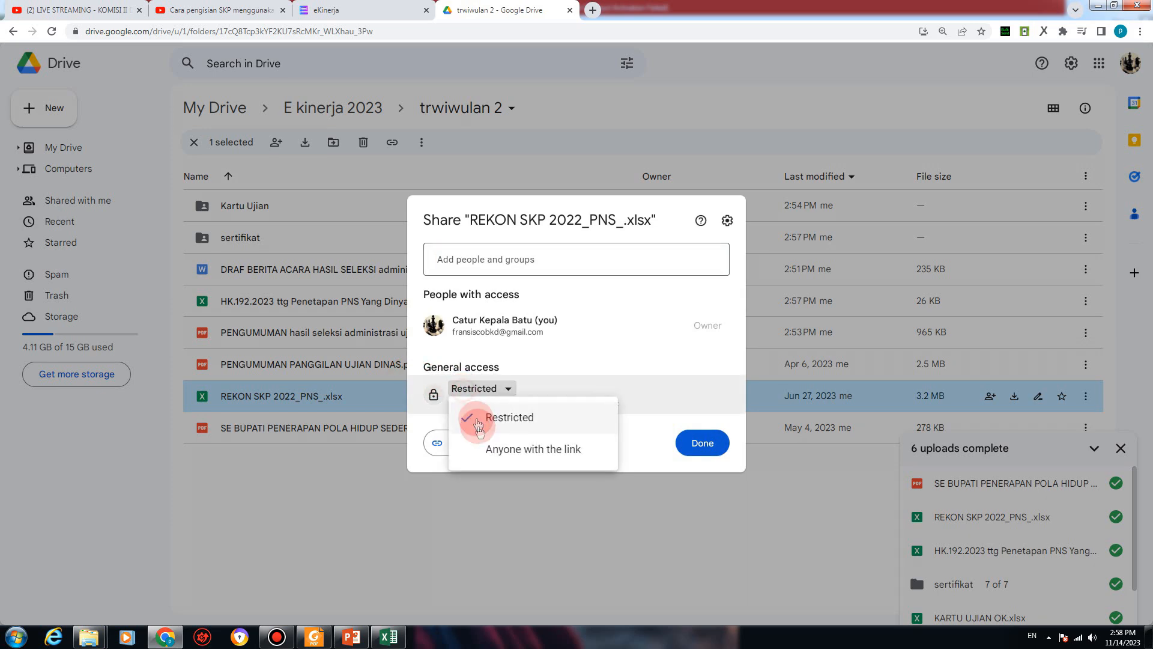
left_click(488, 449)
left_click(475, 465)
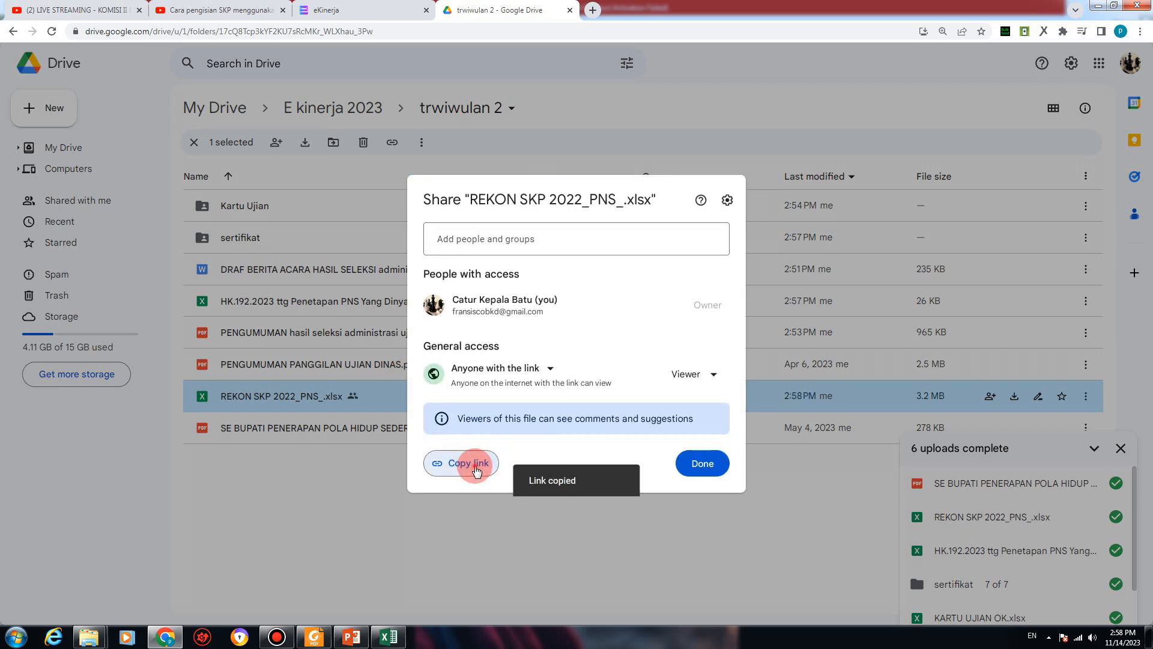
Step: Paste the REKON spreadsheet link into the evidence link field and save the row 13 entry
left_click(334, 9)
right_click(438, 171)
left_click(480, 230)
left_click(761, 250)
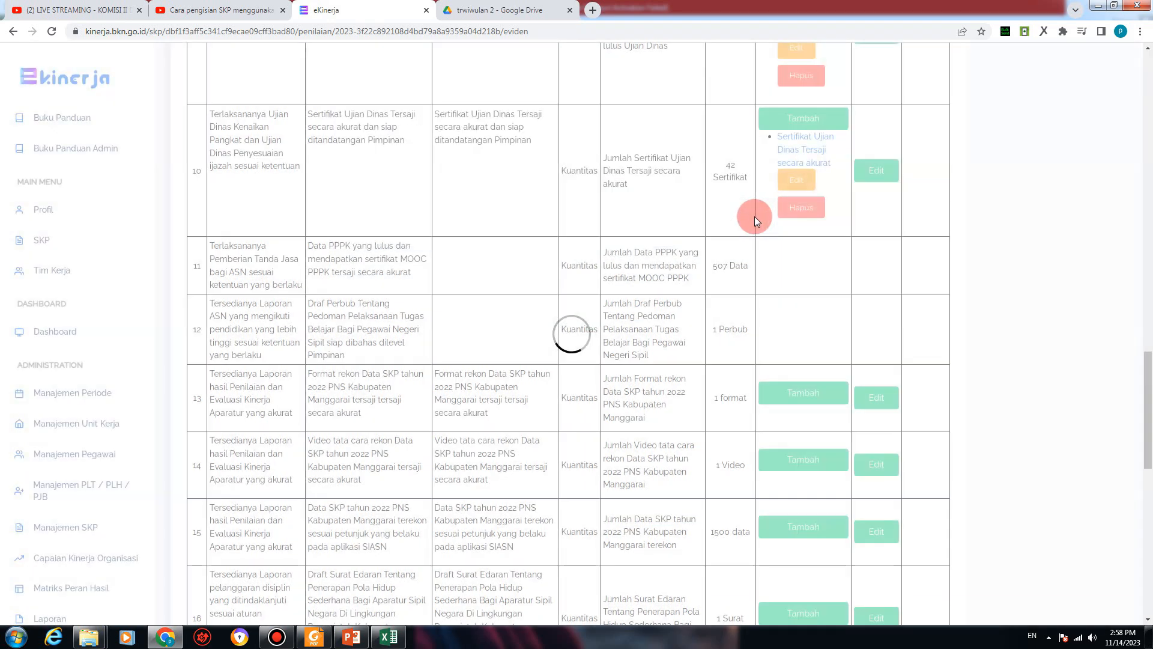
scroll(523, 507, "down", 1)
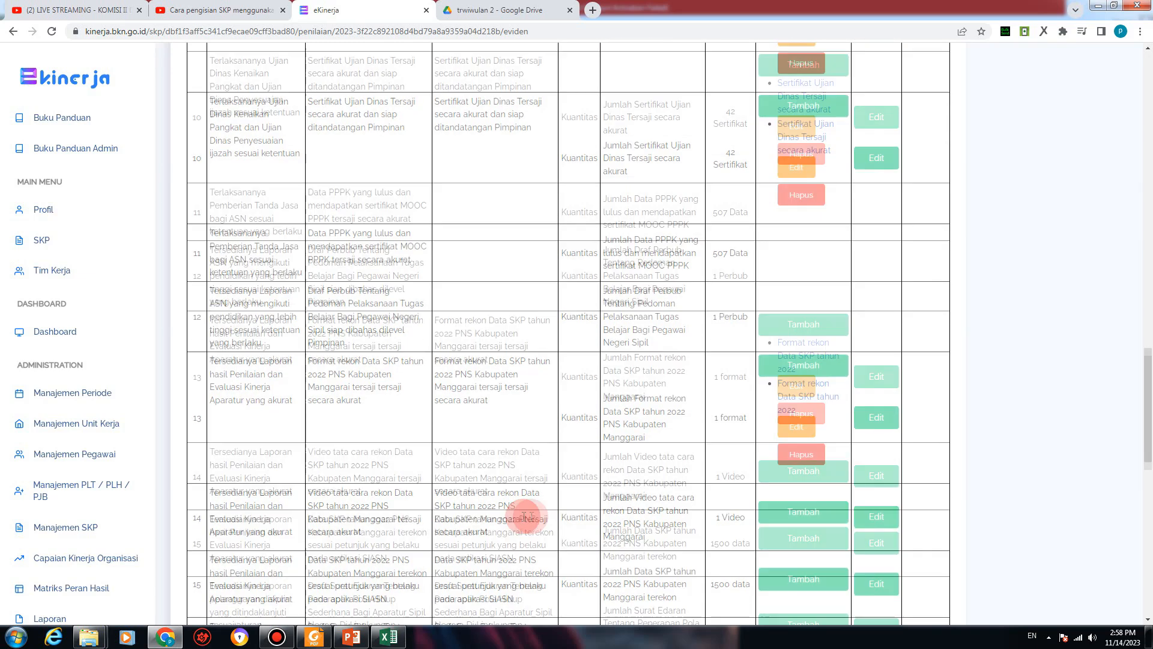
scroll(767, 486, "down", 1)
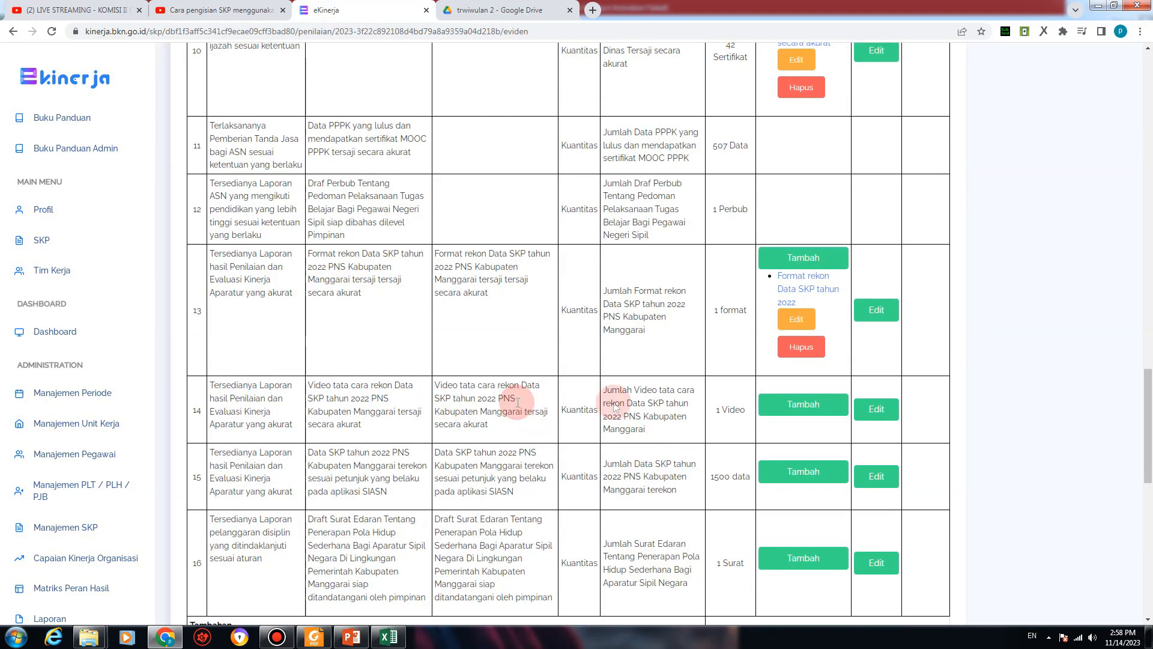
left_click(807, 415)
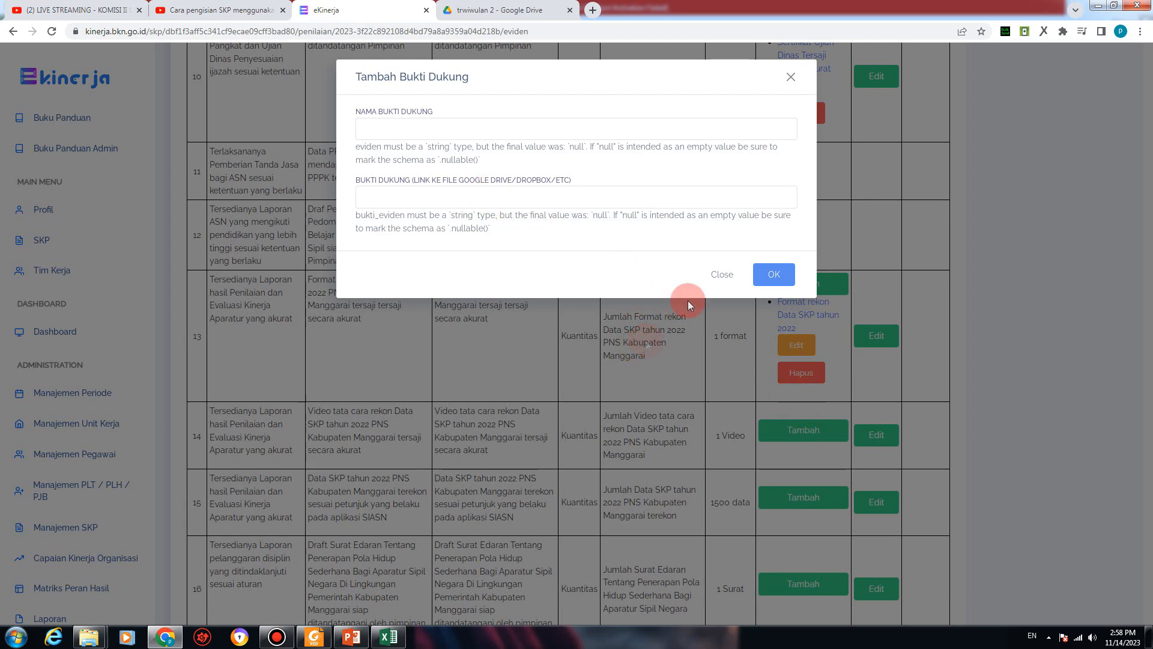
left_click(721, 274)
left_click_drag(312, 481, 350, 503)
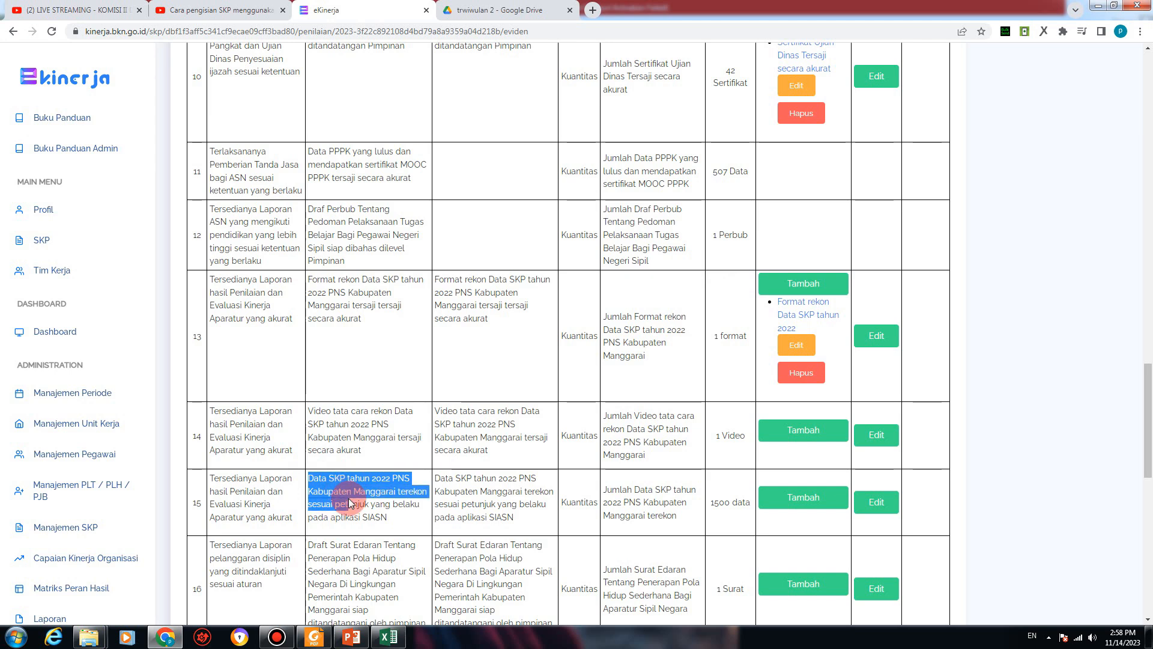
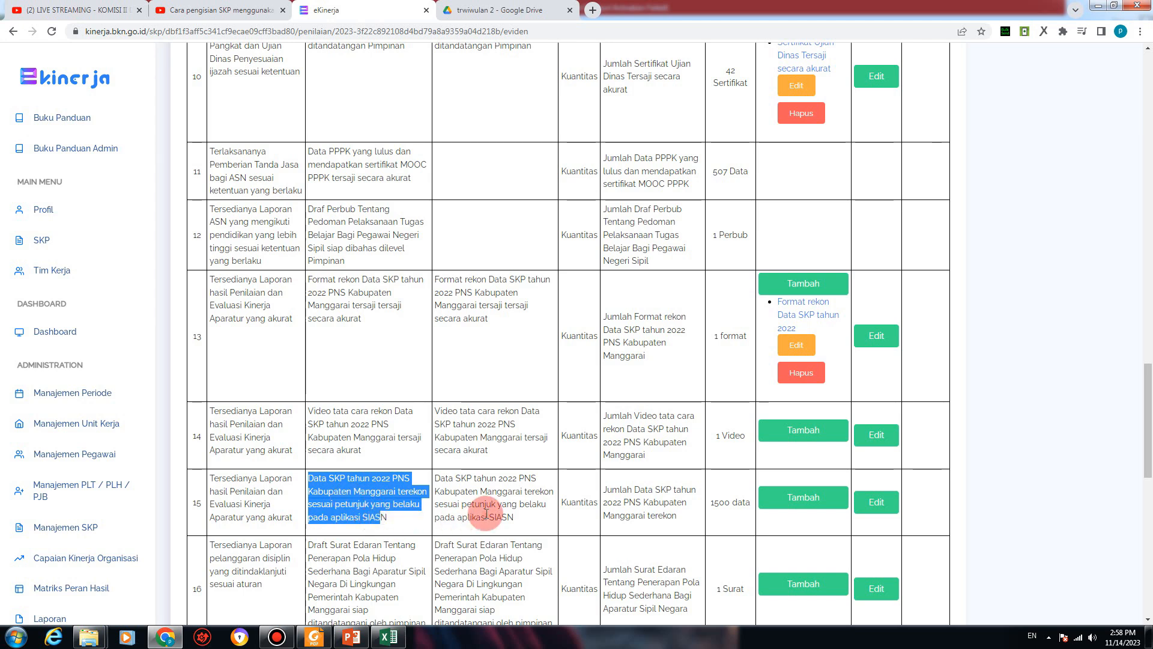
Step: Start row 15's Bukti Dukung entry, naming it with the row's copied output description
left_click(384, 520)
scroll(388, 521, "down", 1)
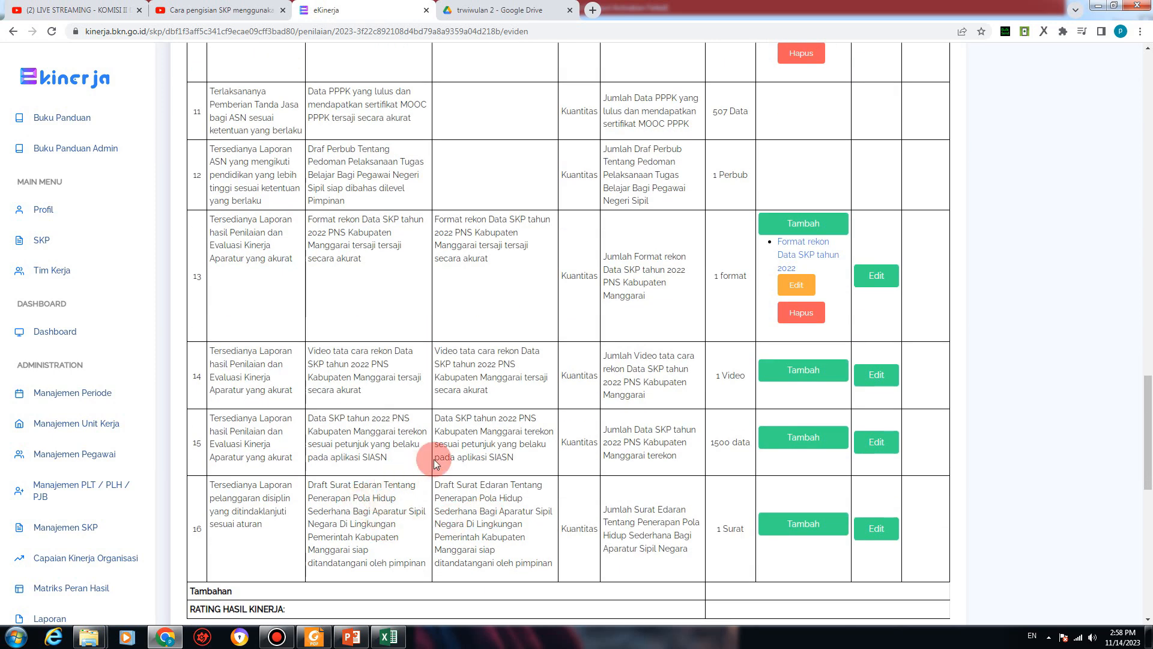
left_click(785, 440)
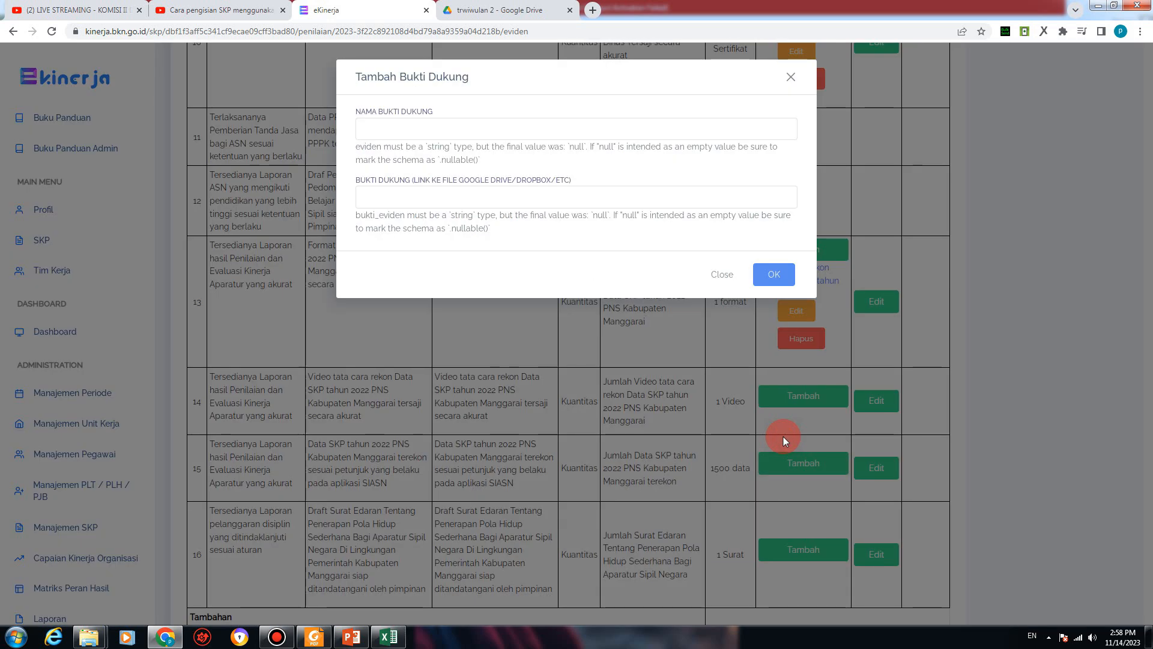
left_click(731, 275)
left_click_drag(309, 446, 392, 461)
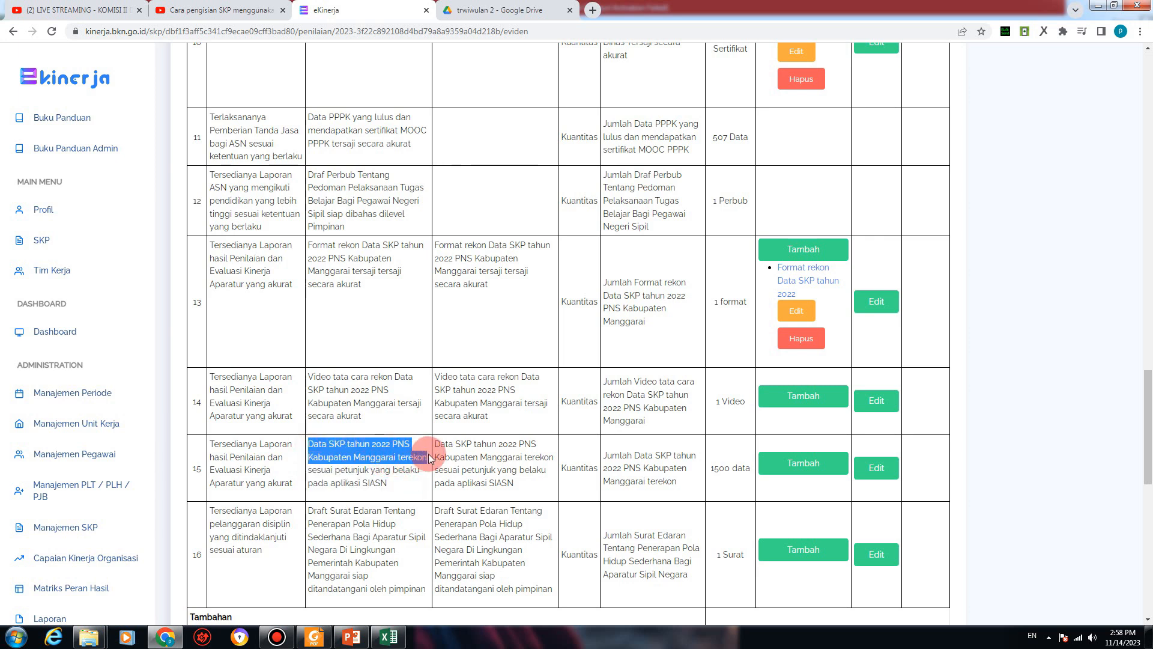
left_click(797, 463)
left_click(425, 127)
type("Data SKP tahun 2022 PNS Kabupaten Manggarai terekon")
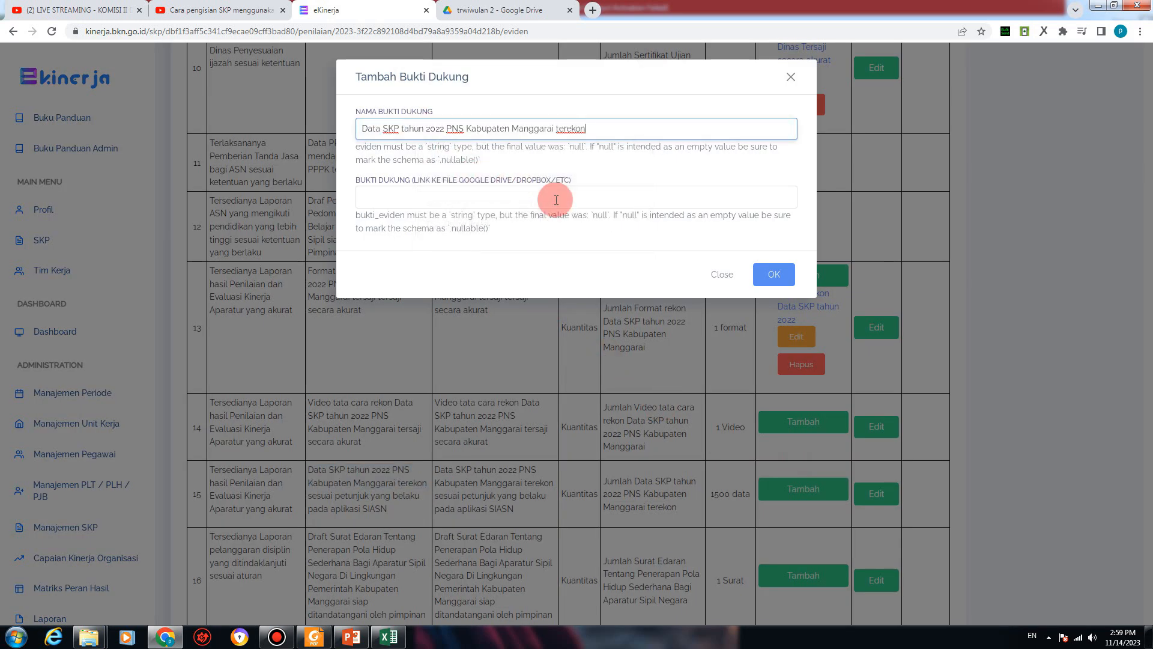
left_click(466, 11)
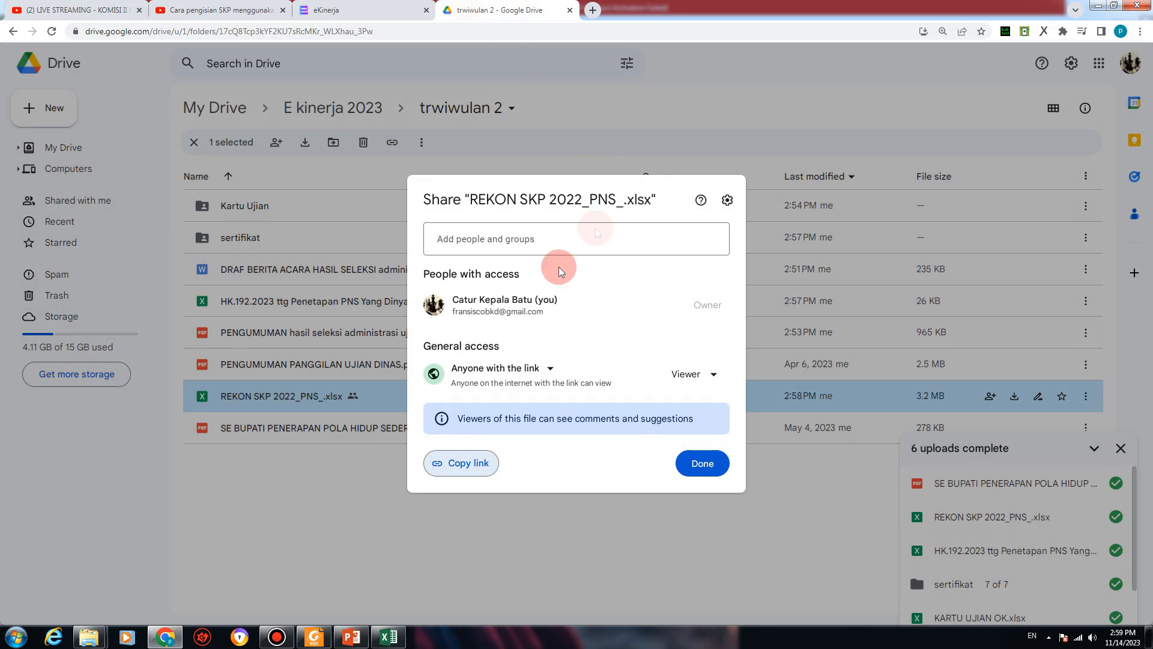
Step: Close the REKON SKP 2022_PNS_.xlsx sharing dialog and bring the Search Results Explorer window forward
left_click(701, 465)
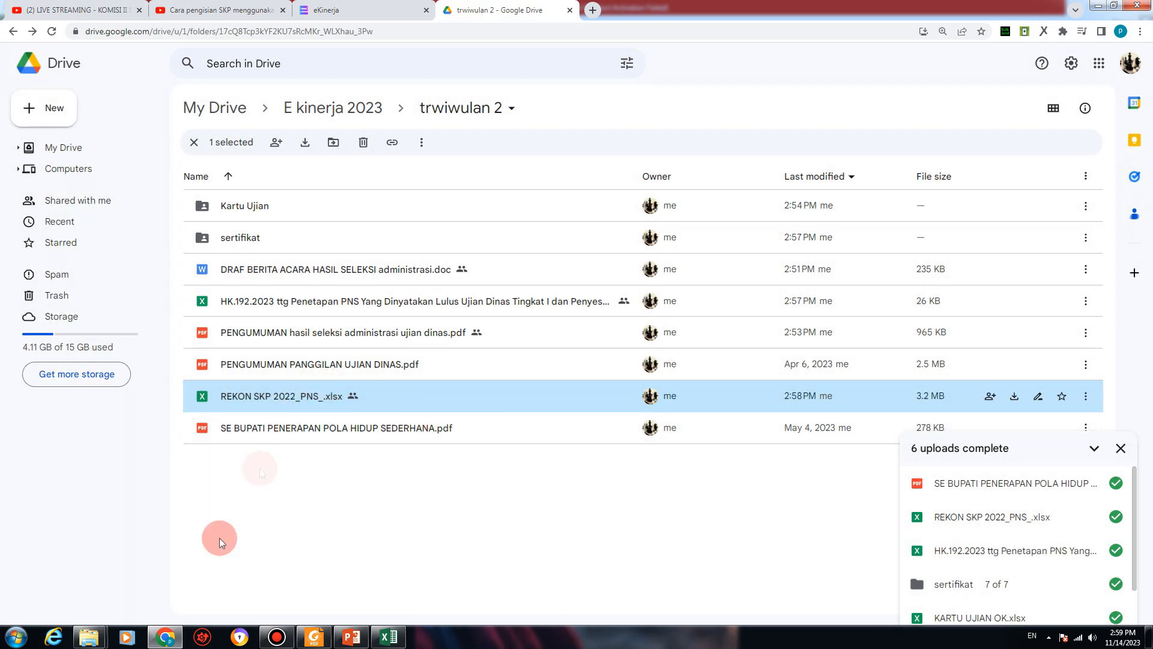
mouse_move(89, 636)
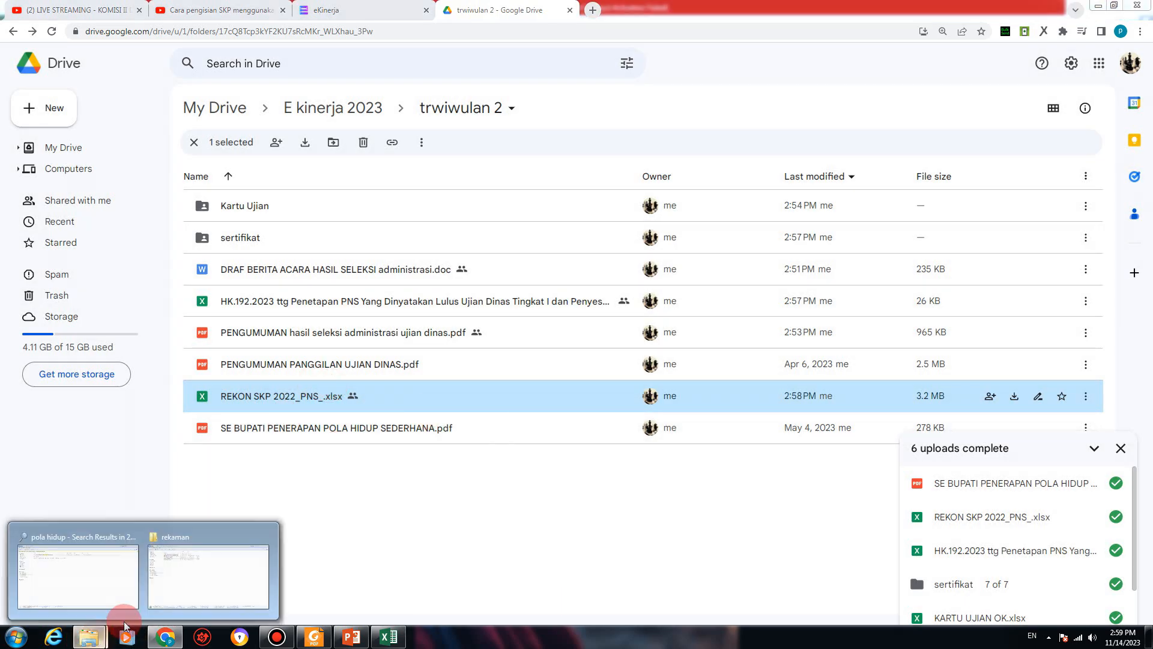
mouse_move(186, 599)
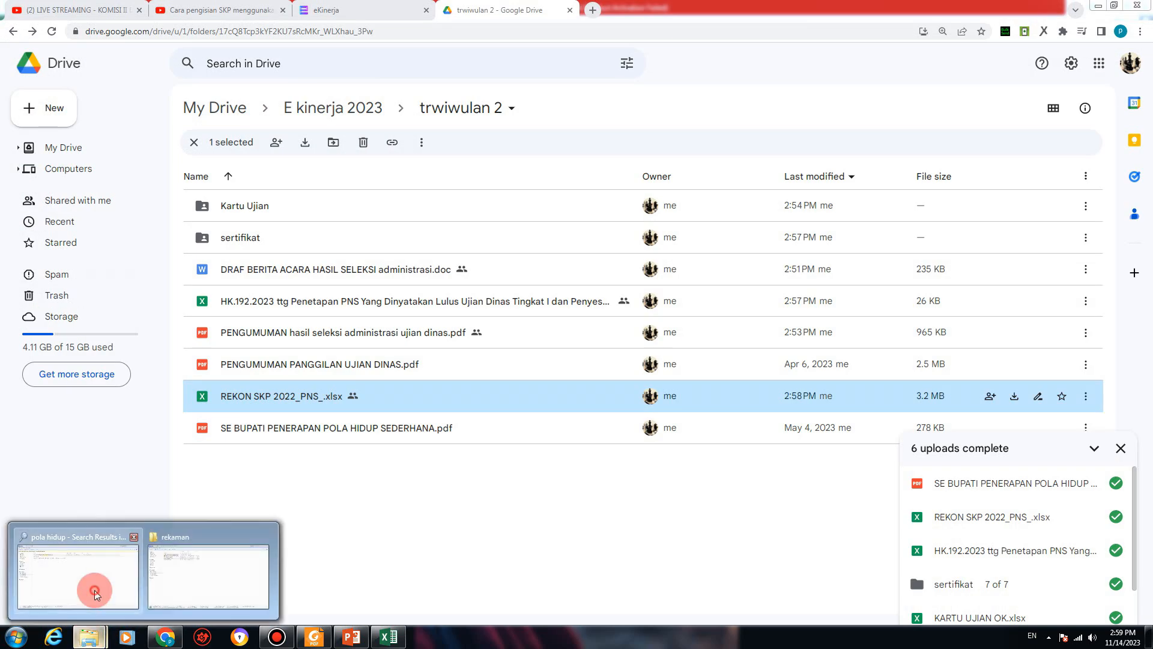
left_click(90, 587)
Step: Open D:\2023\REKON SKP and undo the accidental move of FILE ASLI REKON into New folder
left_click(71, 297)
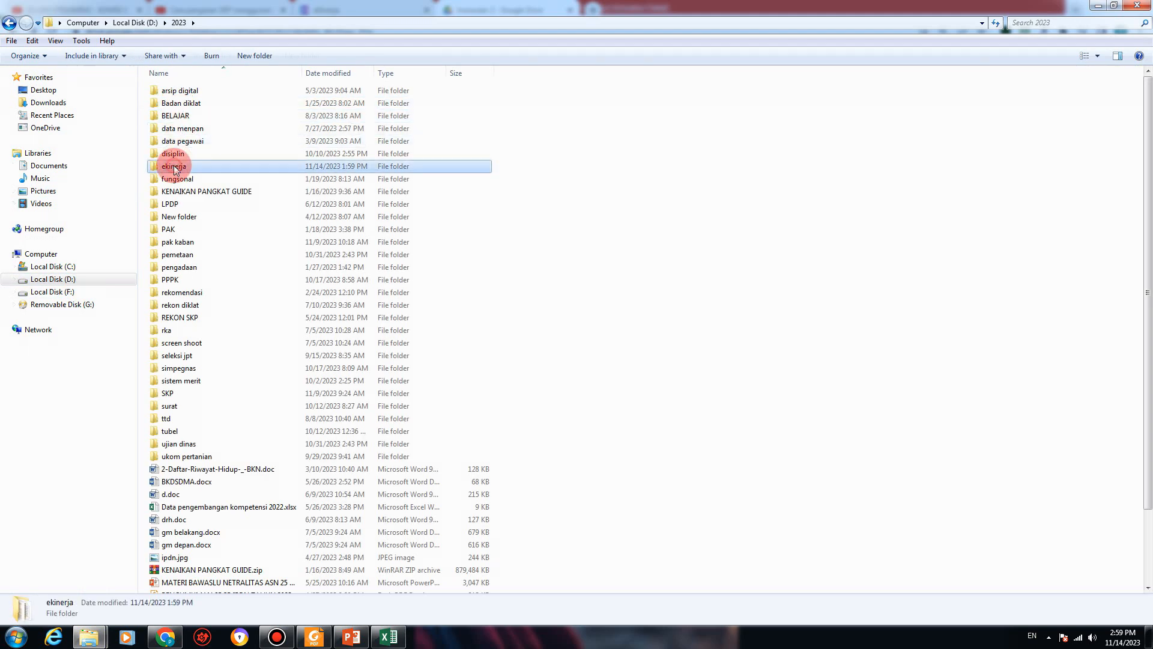
left_click(174, 228)
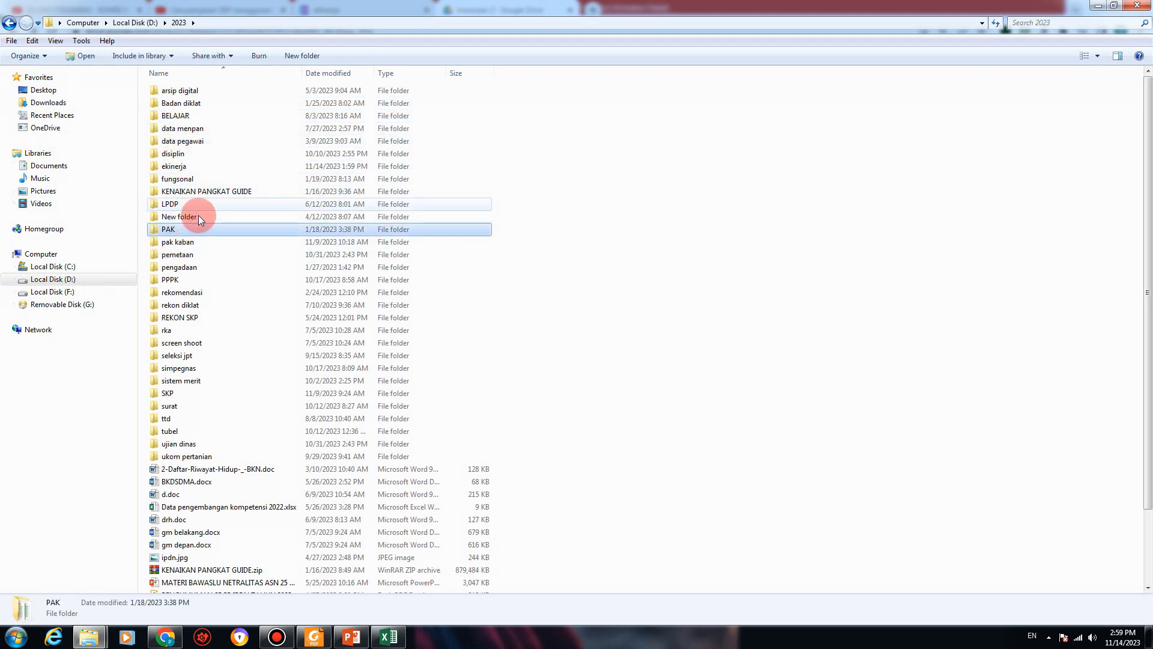
left_click(200, 267)
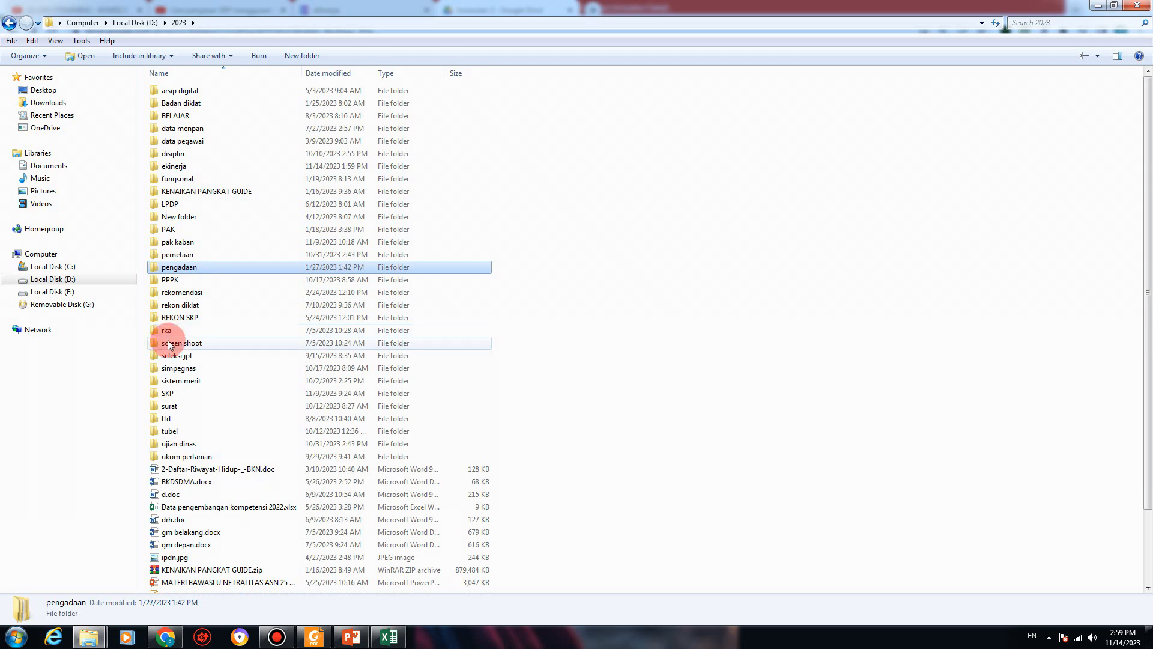
double_click(178, 318)
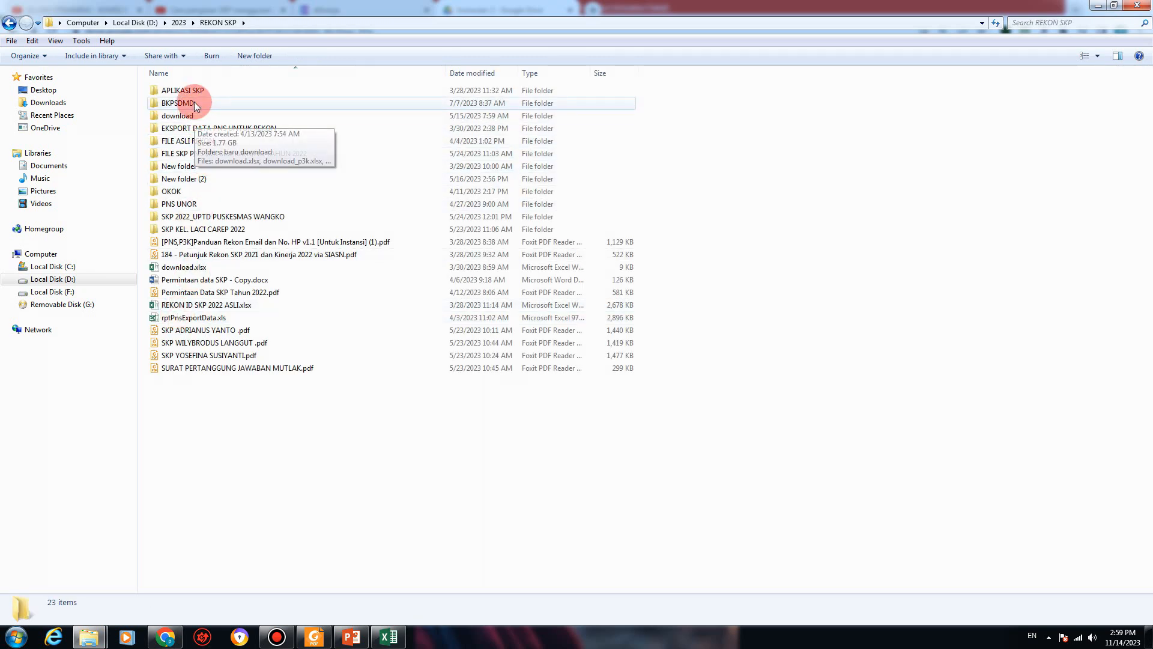
left_click(204, 142)
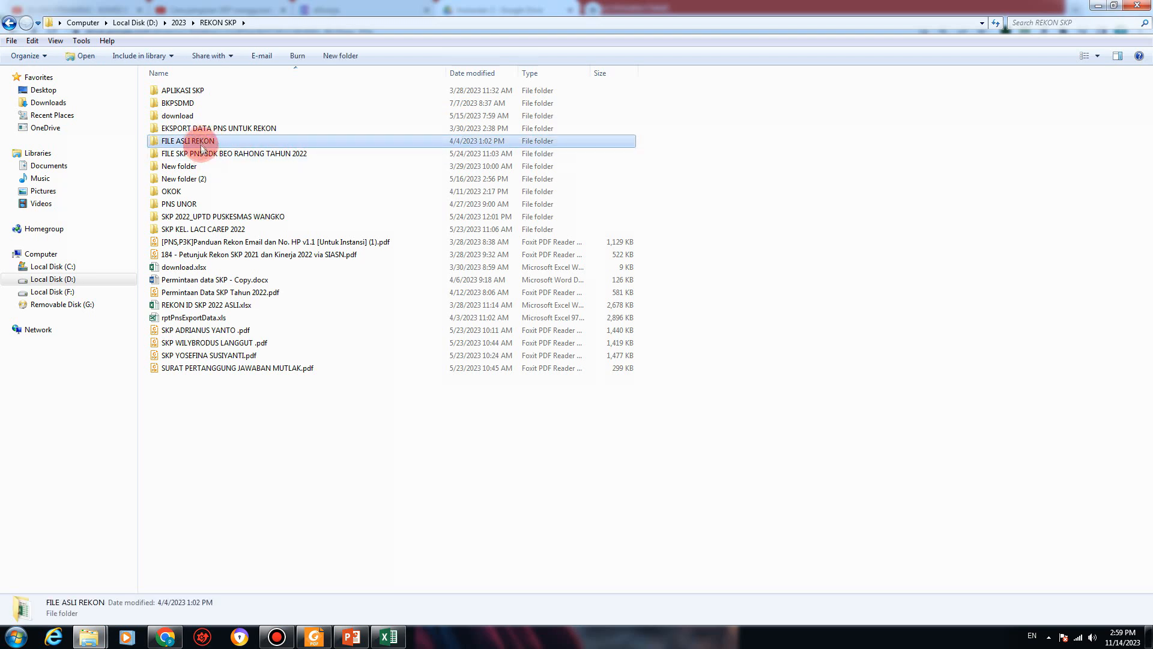
mouse_move(199, 144)
left_mouse_down()
mouse_move(322, 458)
mouse_move(258, 343)
mouse_move(239, 211)
mouse_move(212, 159)
left_mouse_up()
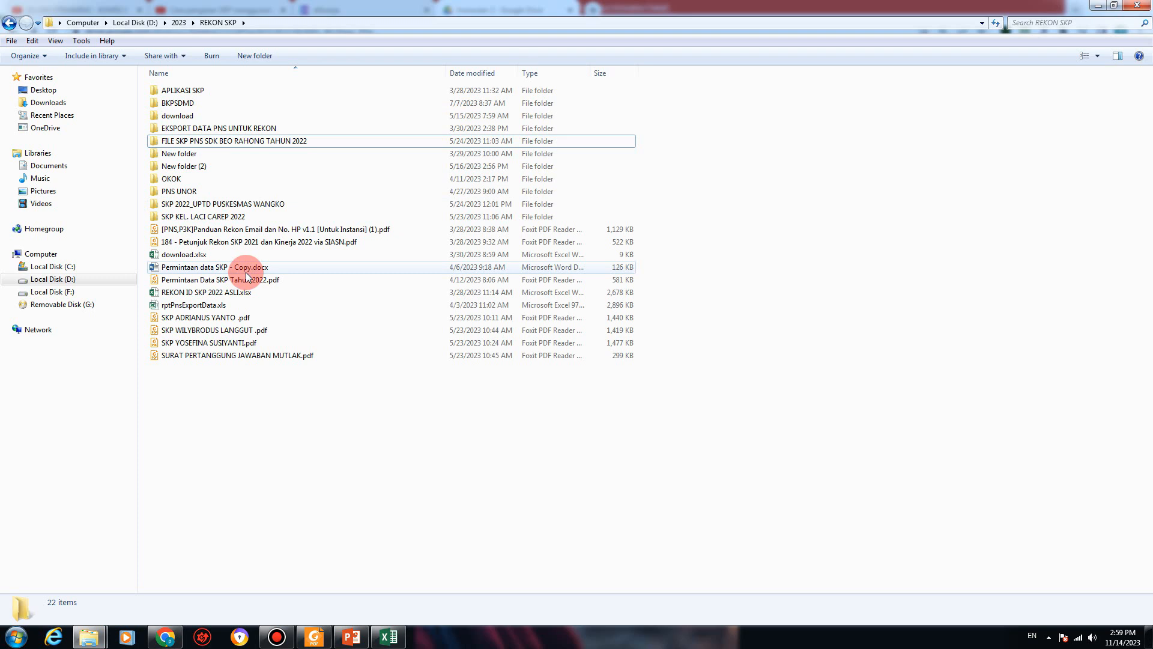
right_click(283, 451)
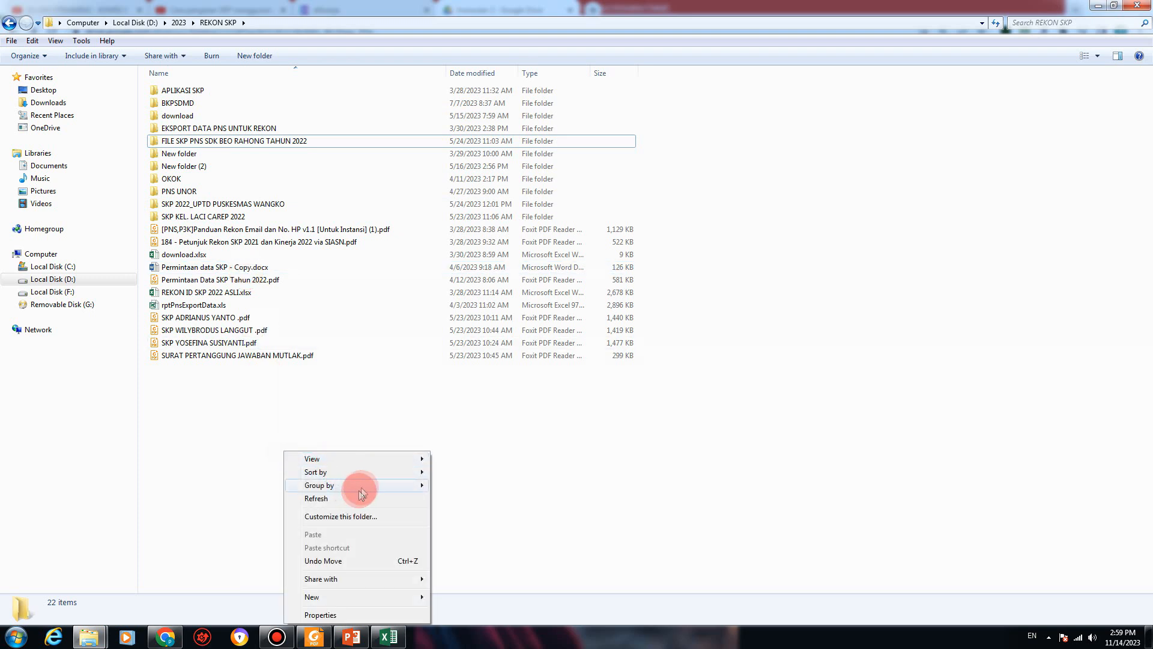
left_click(352, 560)
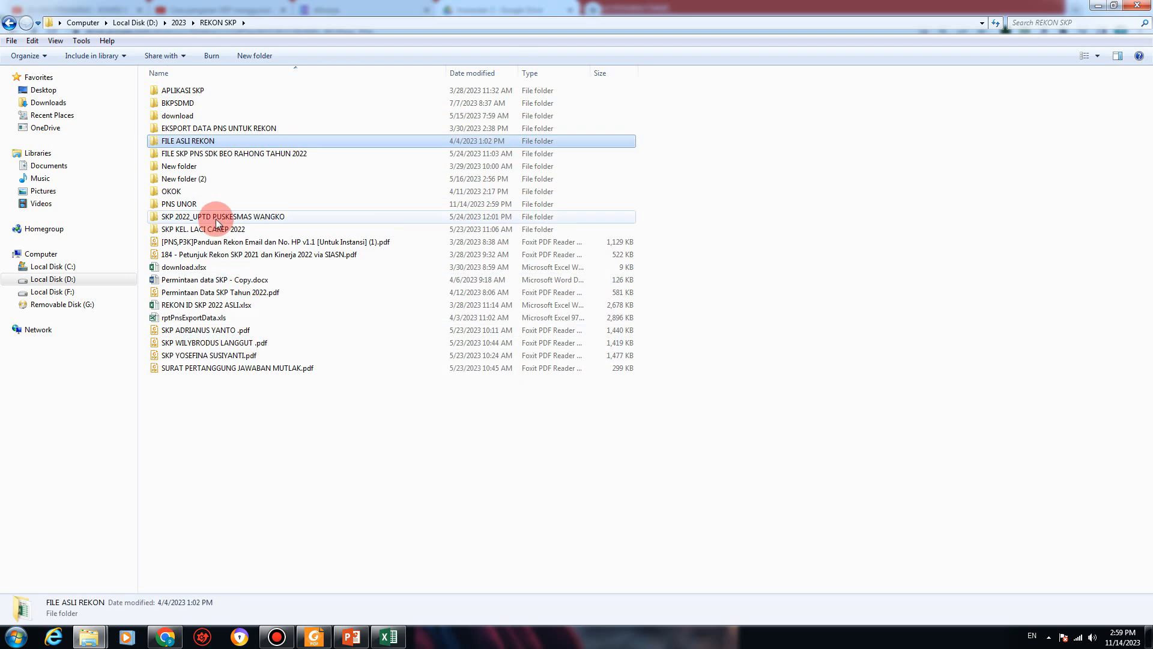
Step: Check the FILE ASLI REKON and EKSPORT DATA PNS UNTUK REKON subfolders, ending back in REKON SKP
double_click(185, 141)
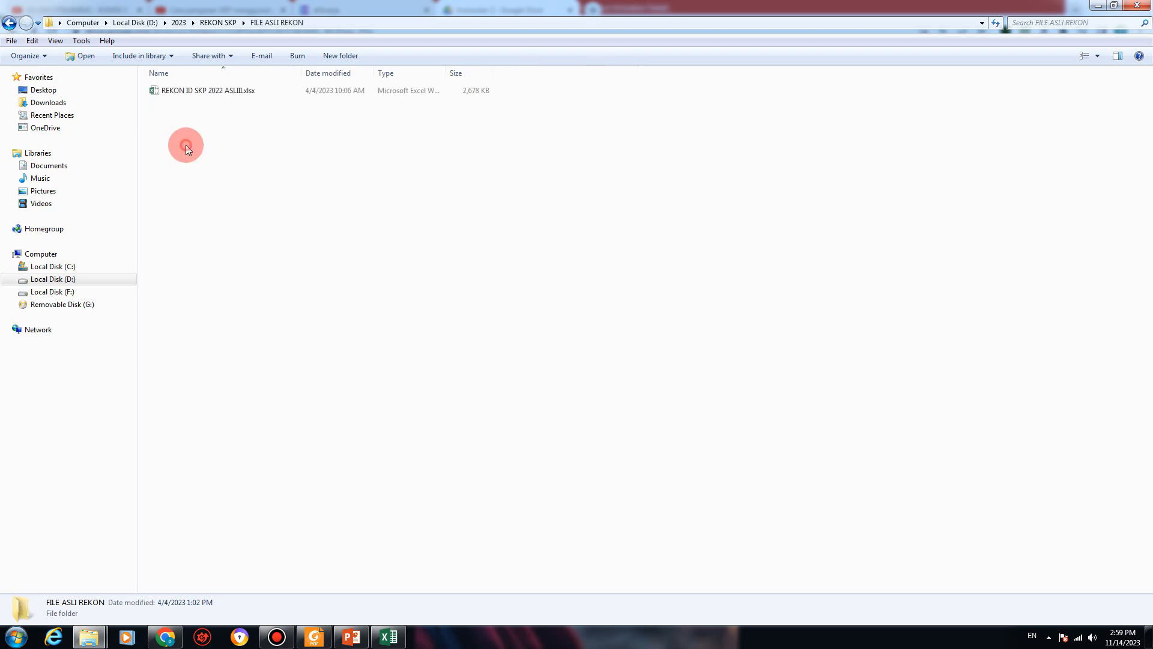
left_click(203, 92)
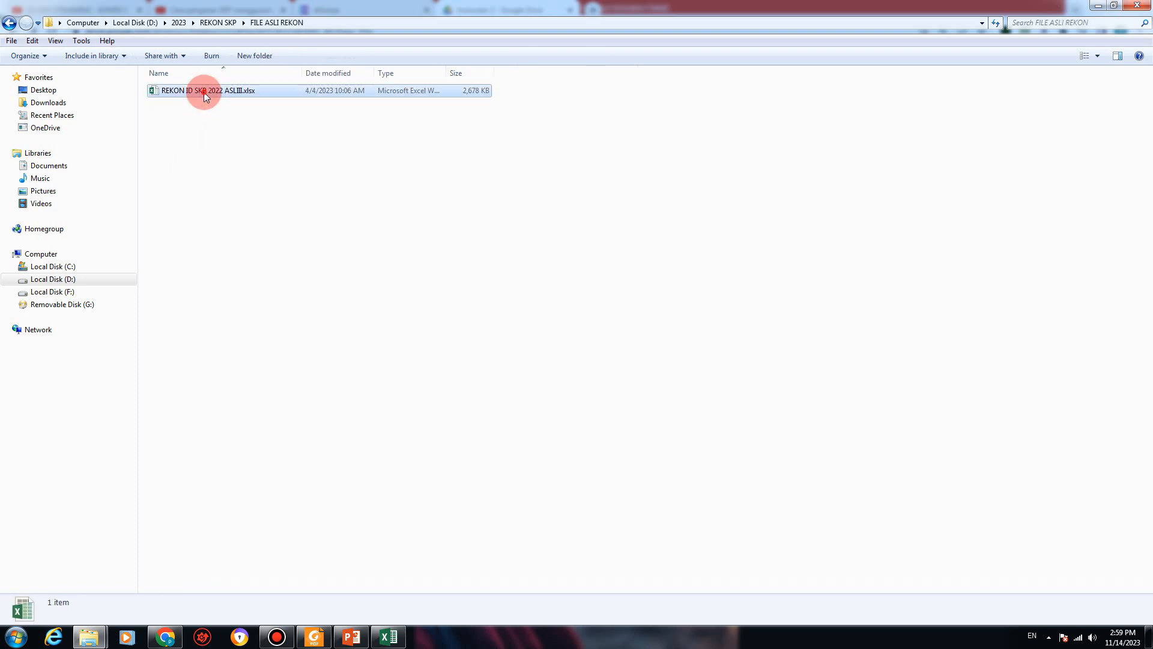
left_click(220, 22)
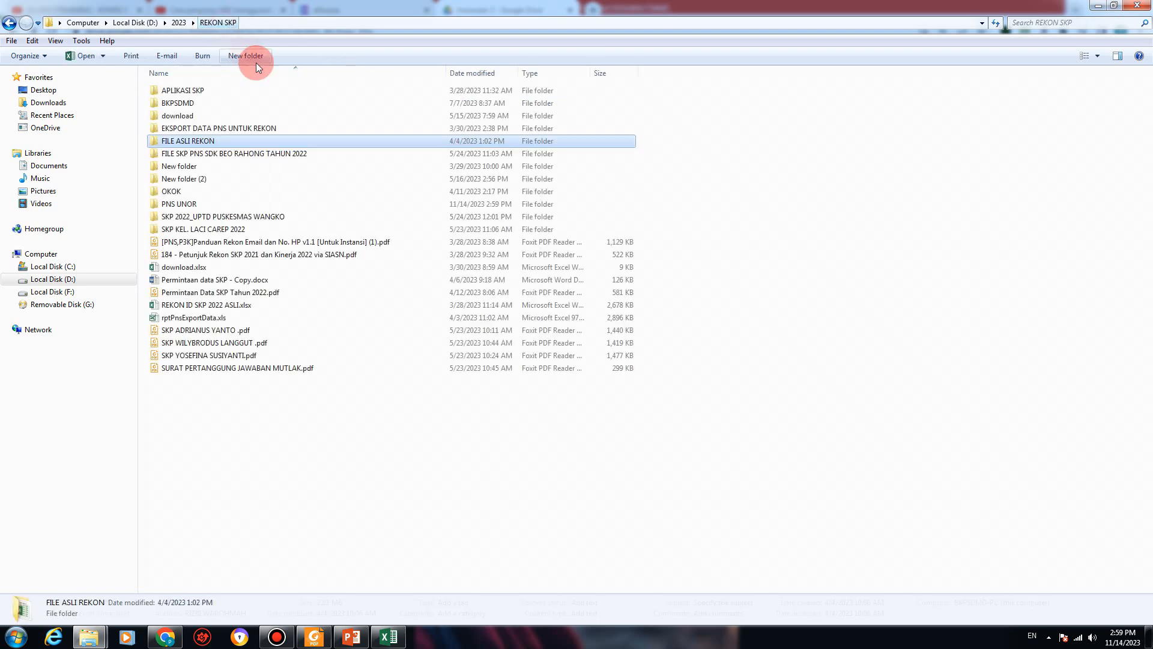
double_click(218, 130)
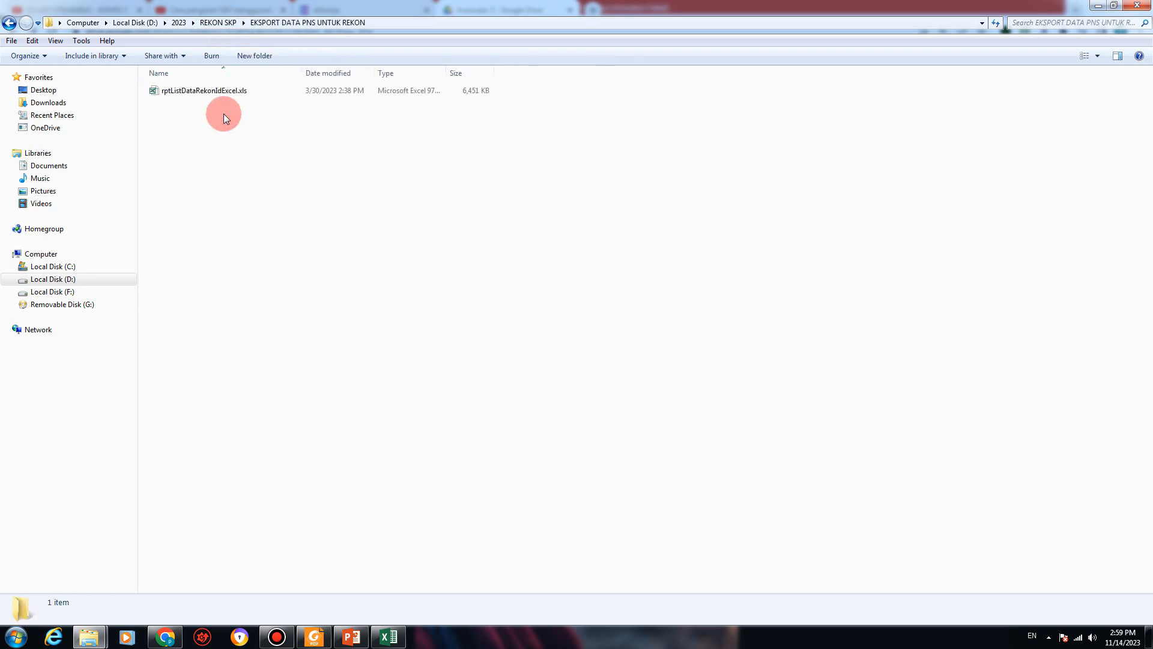
left_click_drag(214, 89, 307, 356)
left_click(222, 23)
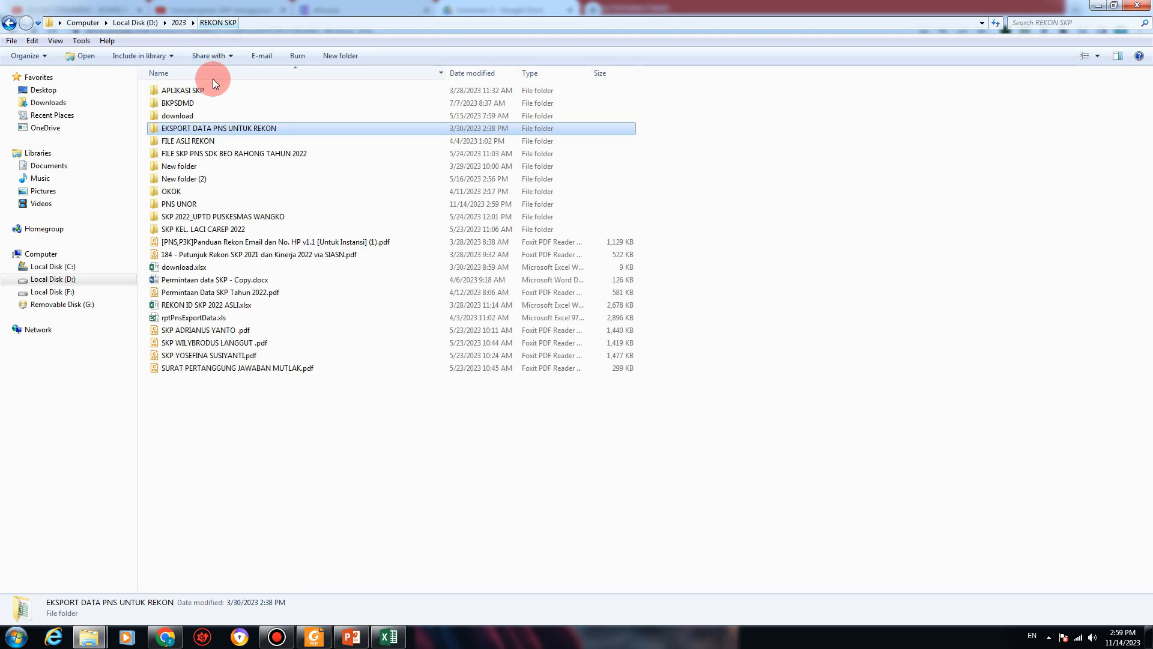
left_click(165, 636)
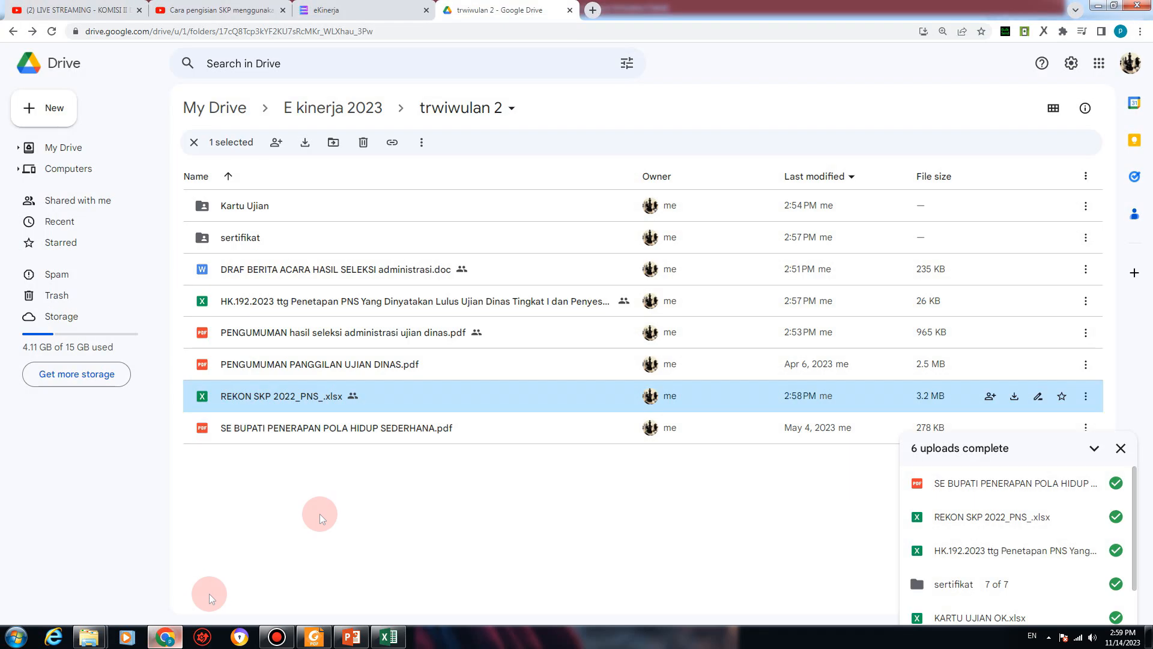
Step: Upload EKSPORT DATA PNS UNTUK REKON to trwiwulan 2, share it as Viewer with anyone with the link, and copy the link
left_click(169, 641)
left_click_drag(222, 129, 337, 510)
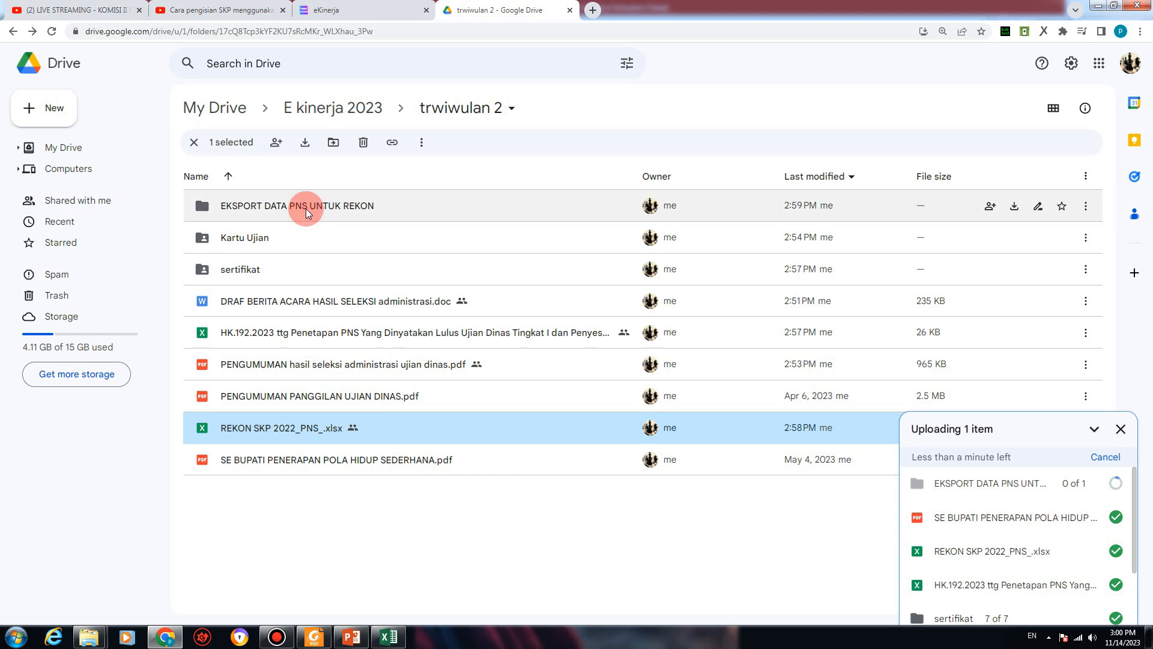
left_click(329, 218)
right_click(330, 220)
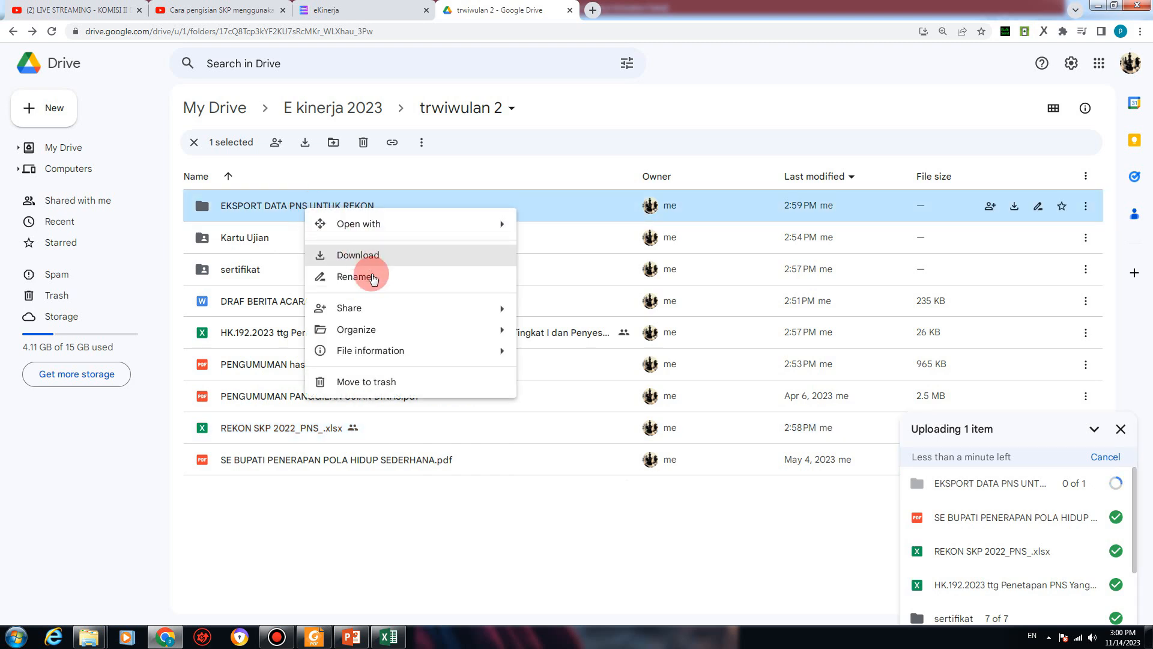
mouse_move(468, 307)
left_click(546, 315)
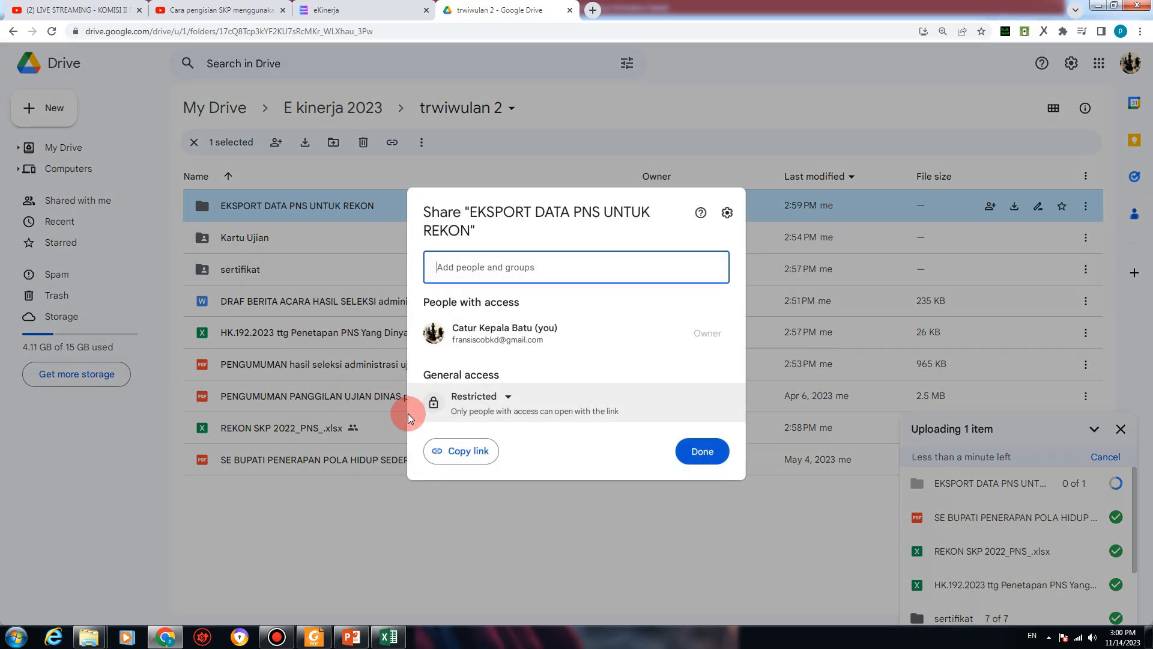
left_click(474, 397)
left_click(508, 456)
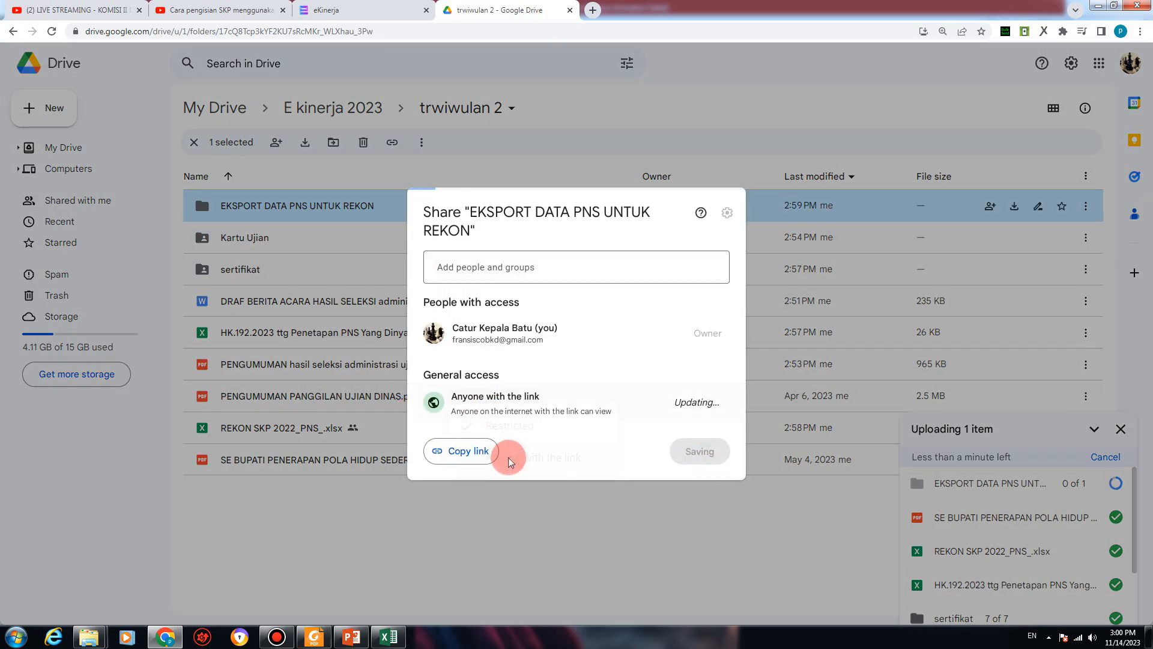
left_click(473, 455)
left_click(691, 455)
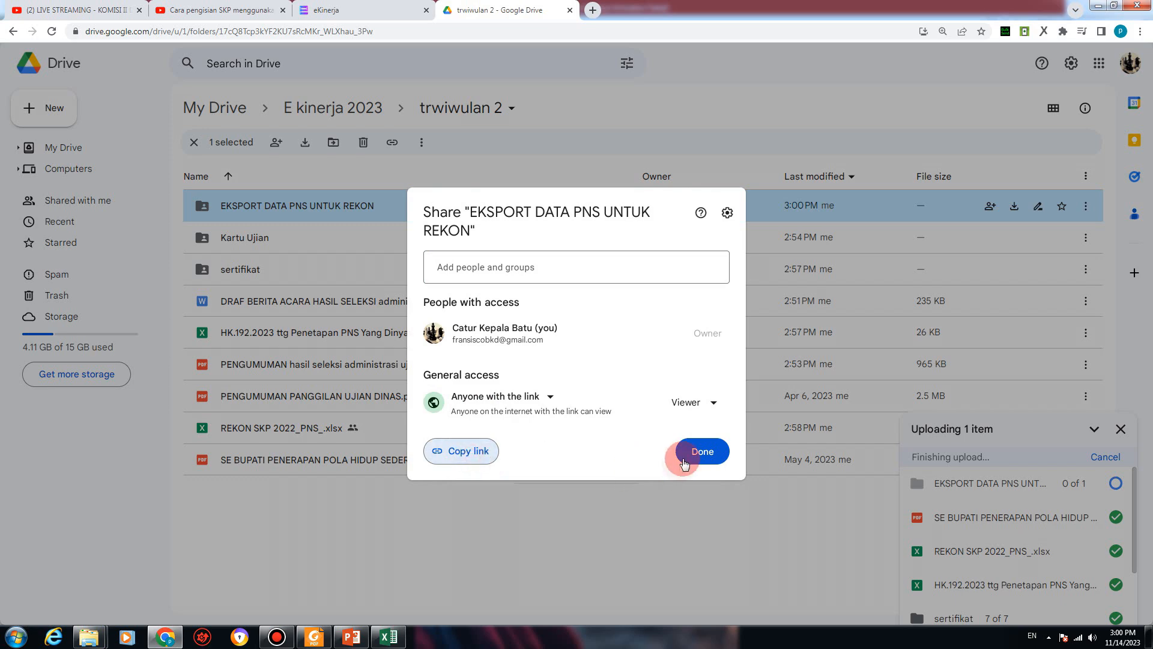
Step: Paste the Drive folder link into row 15's evidence and save it
left_click(342, 11)
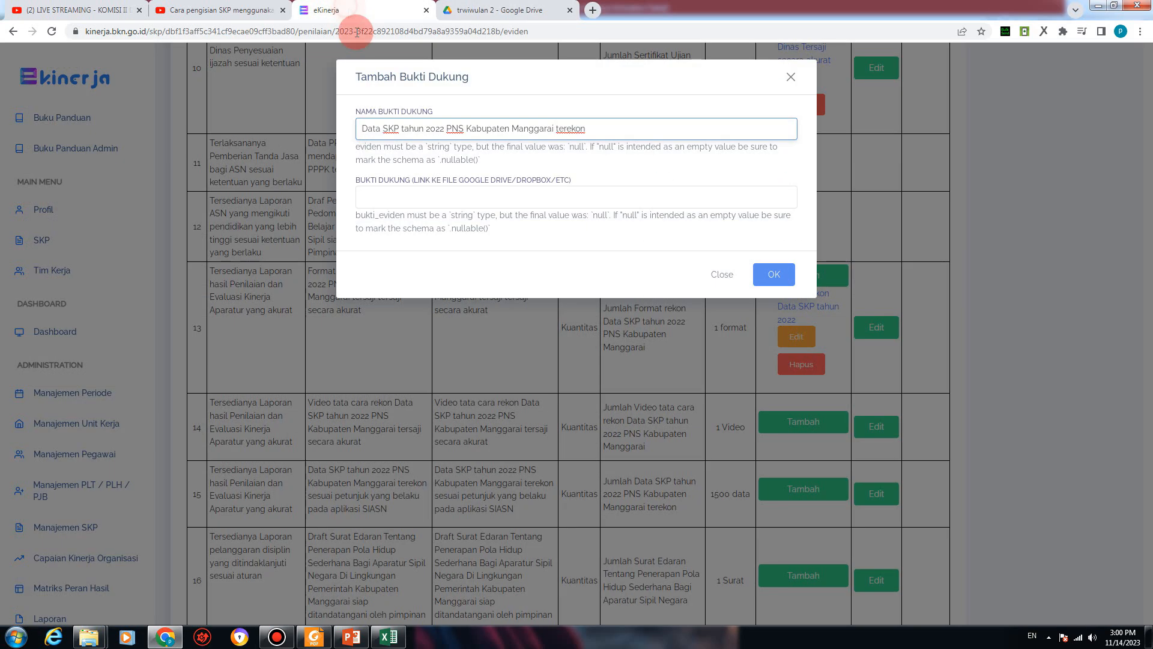
left_click(425, 173)
key("ctrl+v")
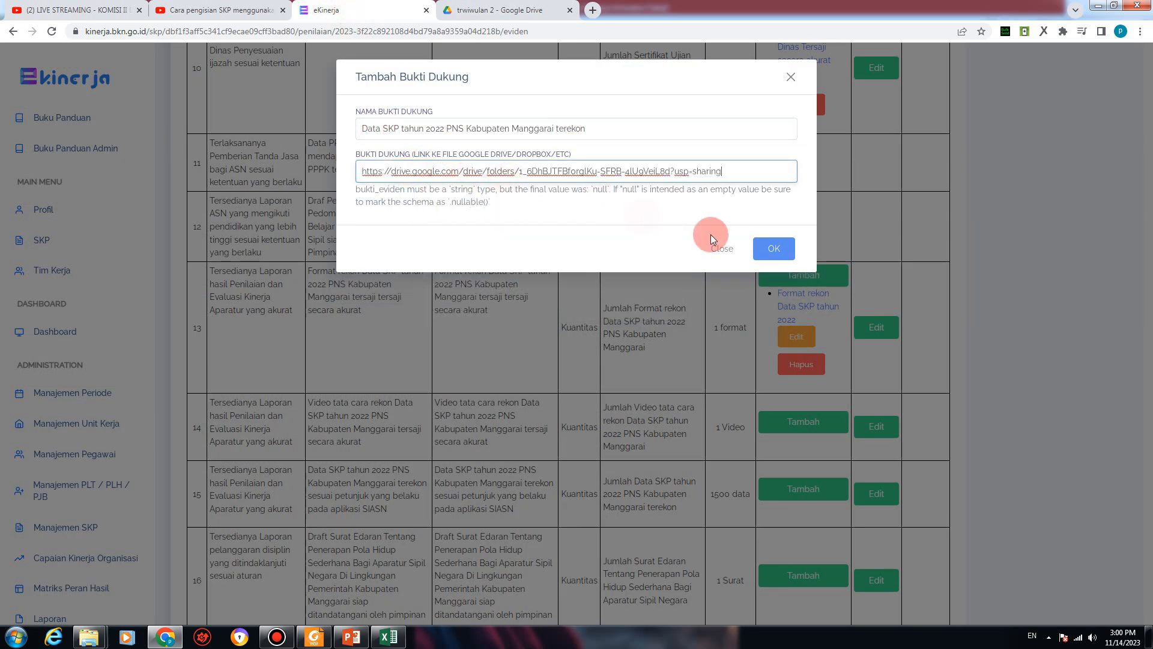
left_click(777, 233)
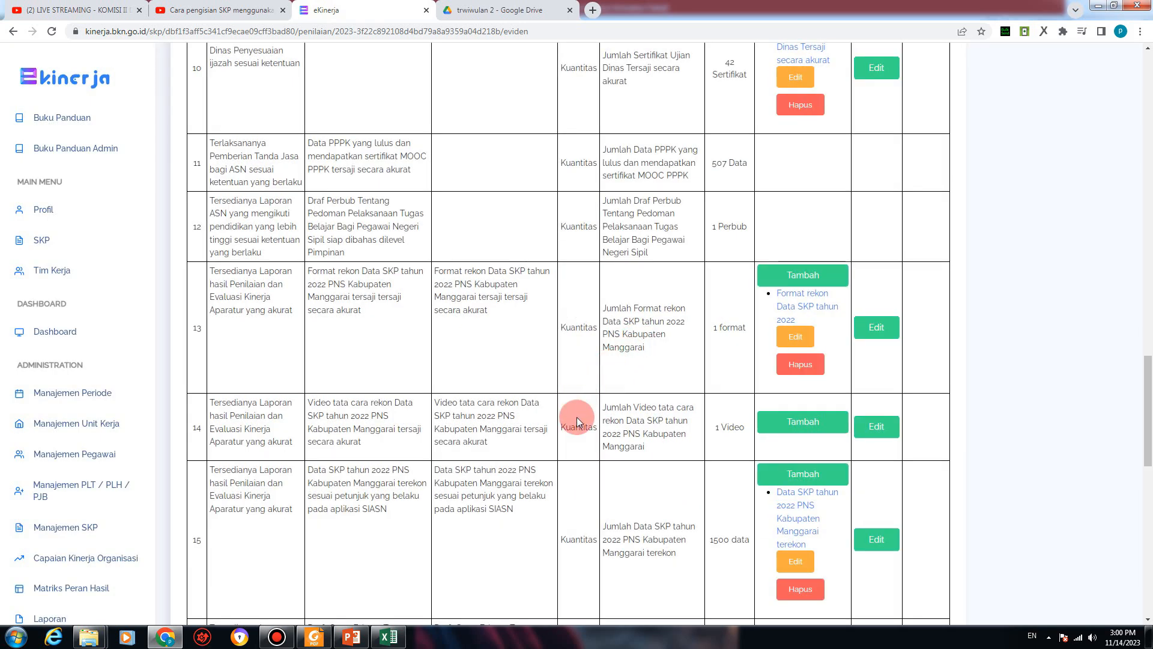
scroll(572, 430, "down", 1)
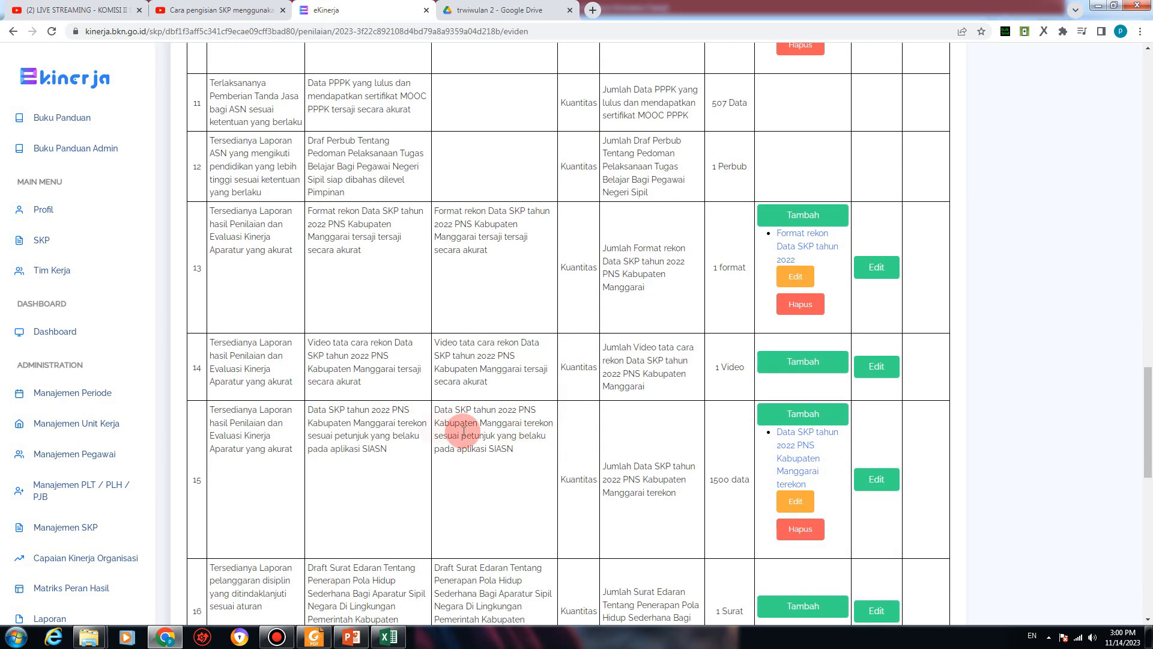
Step: Open the REKON DATA SKP 2022 video via its channel page and copy its URL
left_click(208, 6)
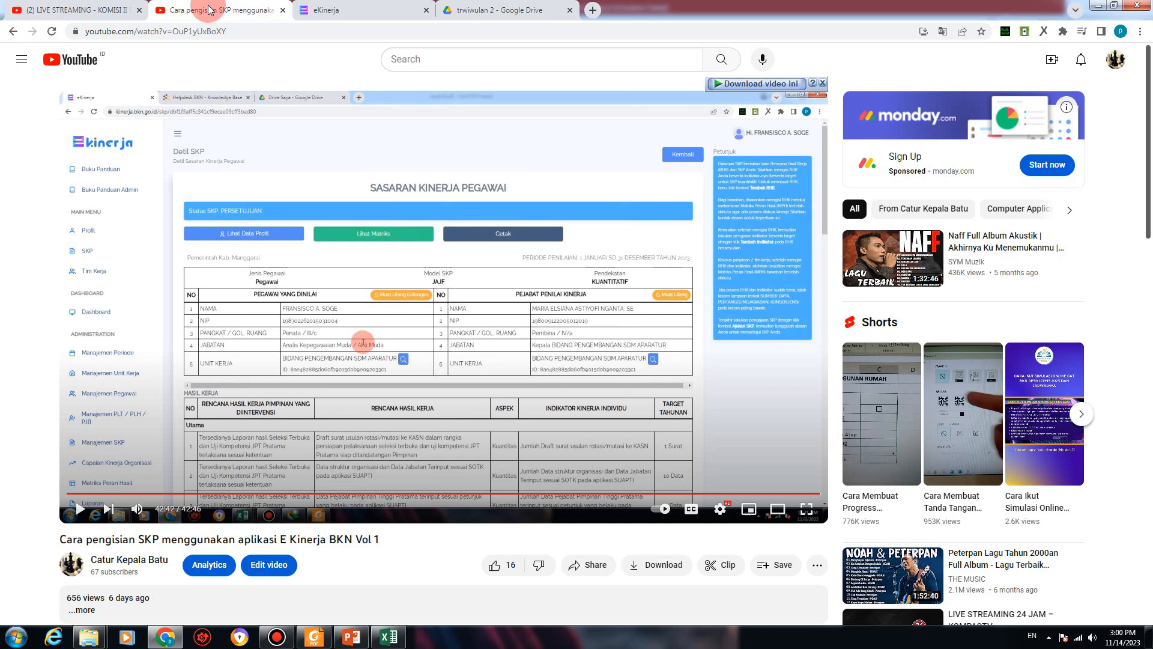
left_click(113, 560)
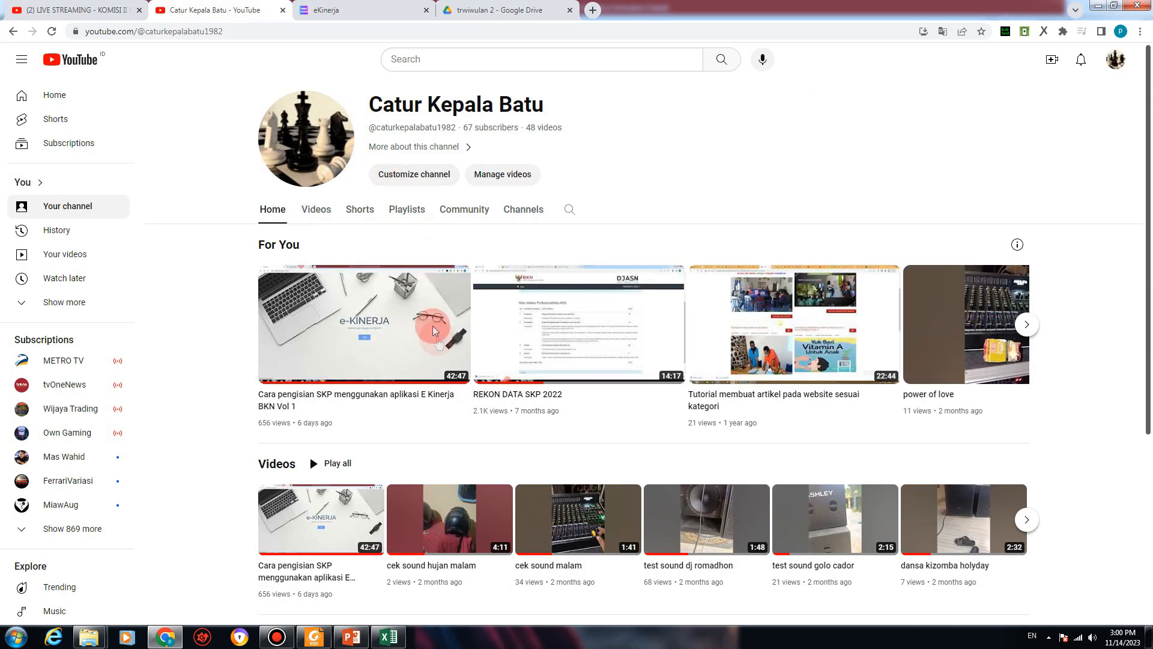
left_click(577, 377)
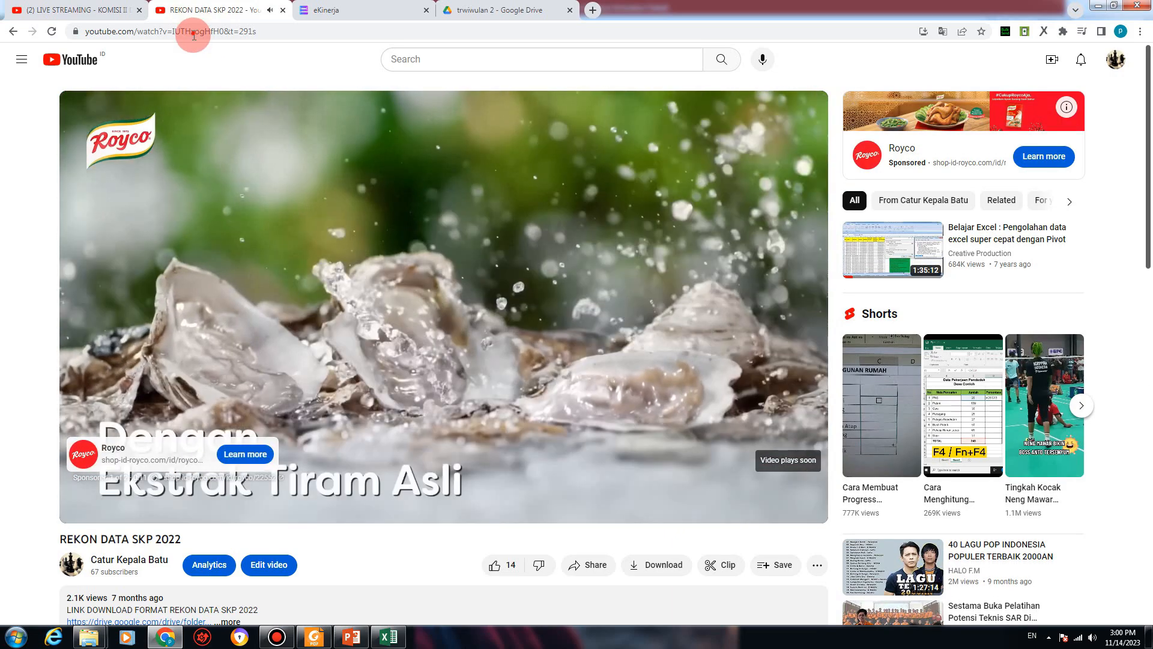
left_click(194, 31)
right_click(201, 33)
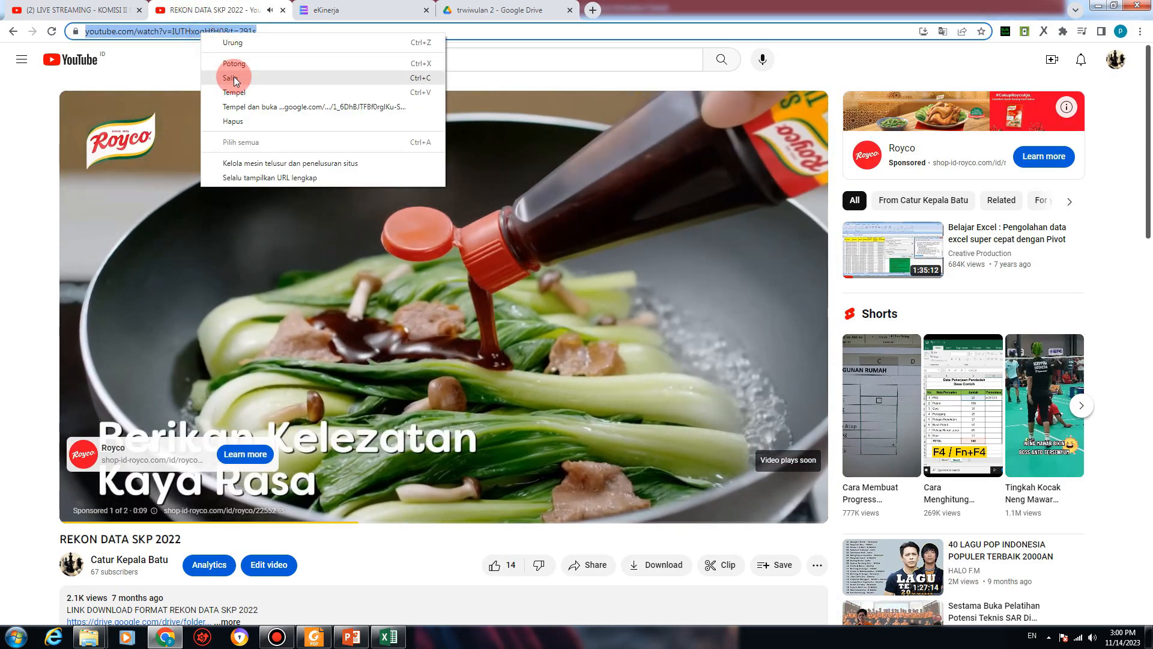
left_click(233, 77)
Step: Start row 14's evidence entry named 'Video tata cara rekon Data SKP tahun 2022'
left_click(365, 14)
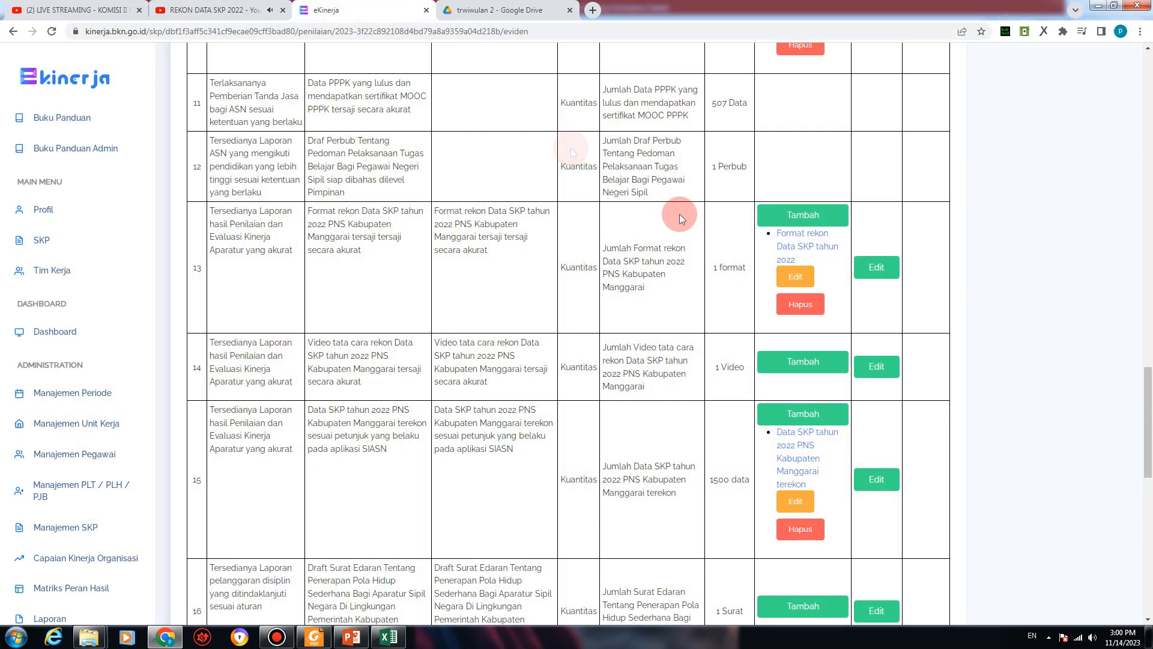
left_click(801, 365)
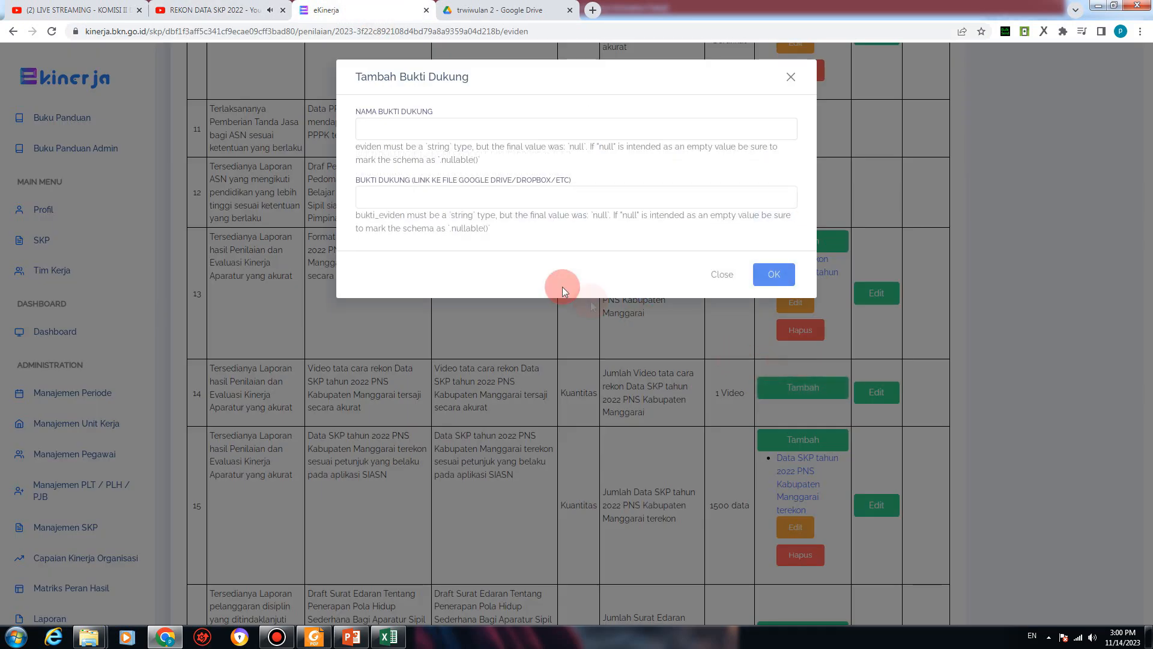
right_click(423, 206)
left_click(442, 257)
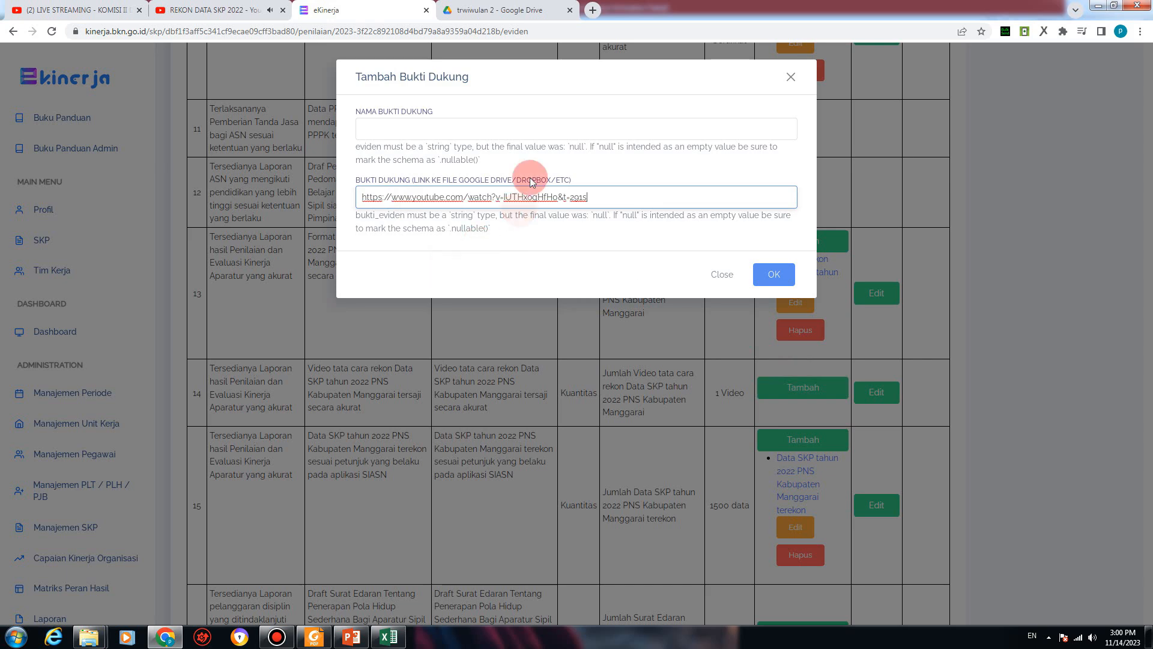
left_click(716, 274)
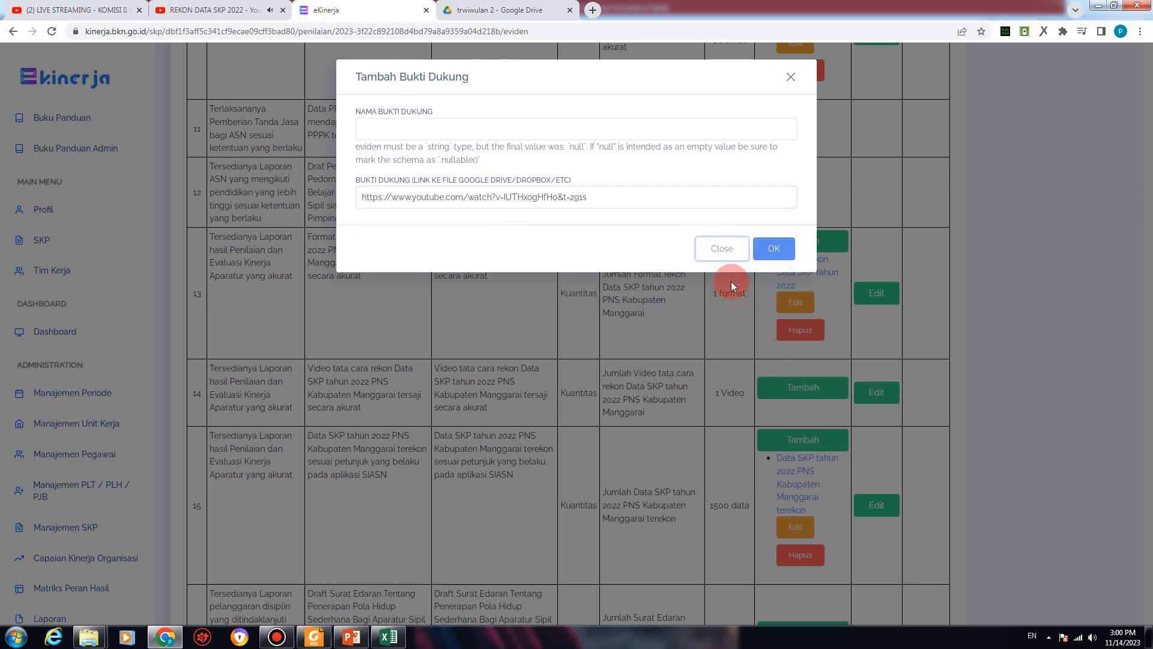
left_click(720, 249)
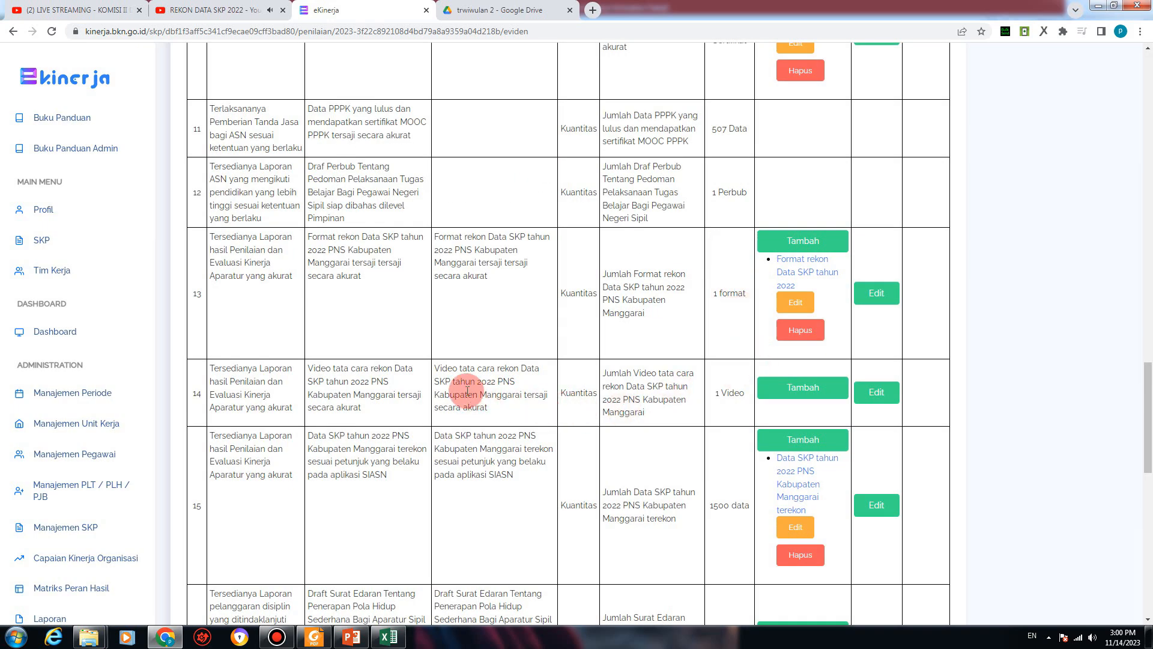
left_click_drag(433, 369, 473, 380)
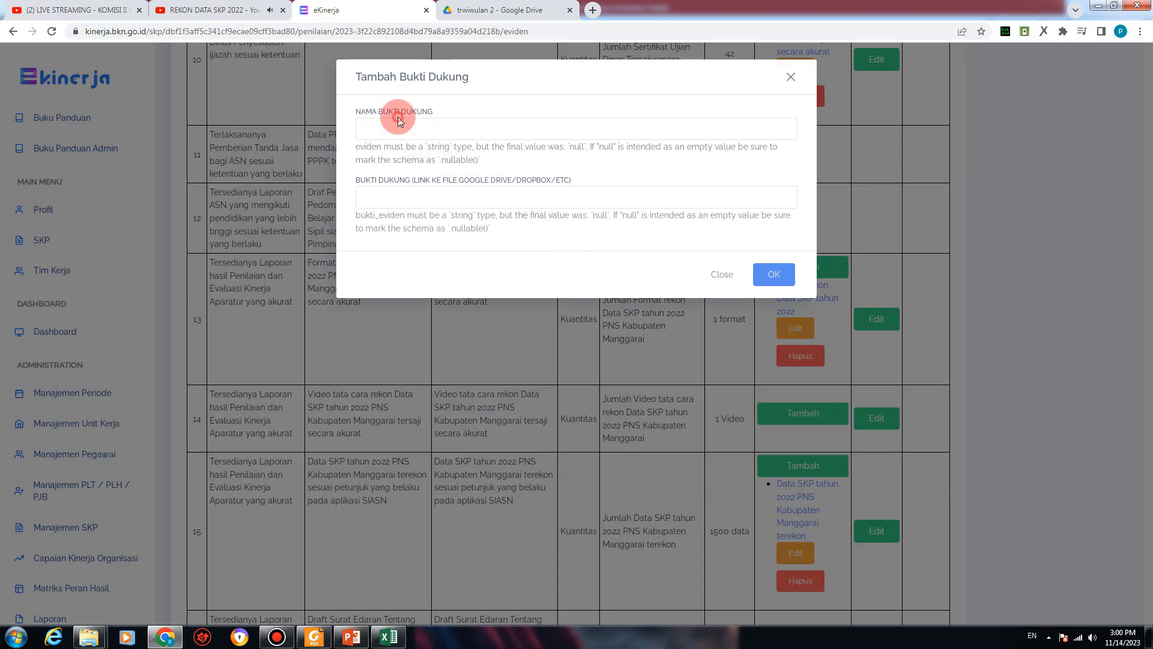
left_click(408, 130)
key("ctrl+v")
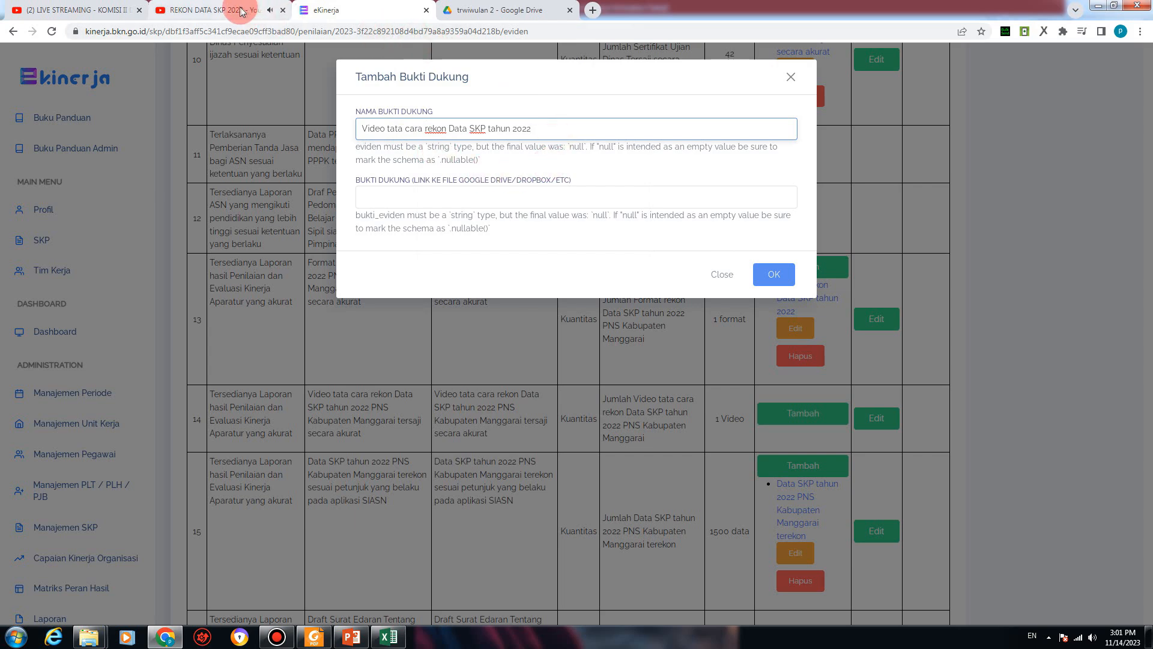
Step: Add the REKON DATA SKP 2022 video URL as row 14's evidence link and save
left_click(241, 10)
left_click(239, 32)
right_click(238, 31)
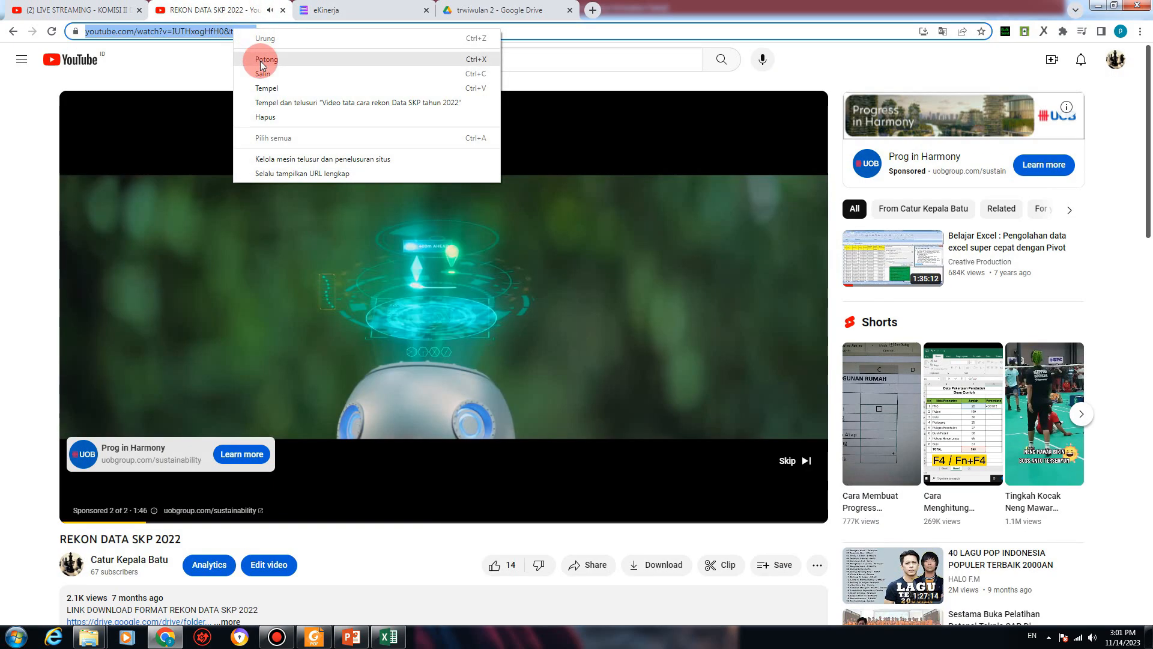
left_click(264, 73)
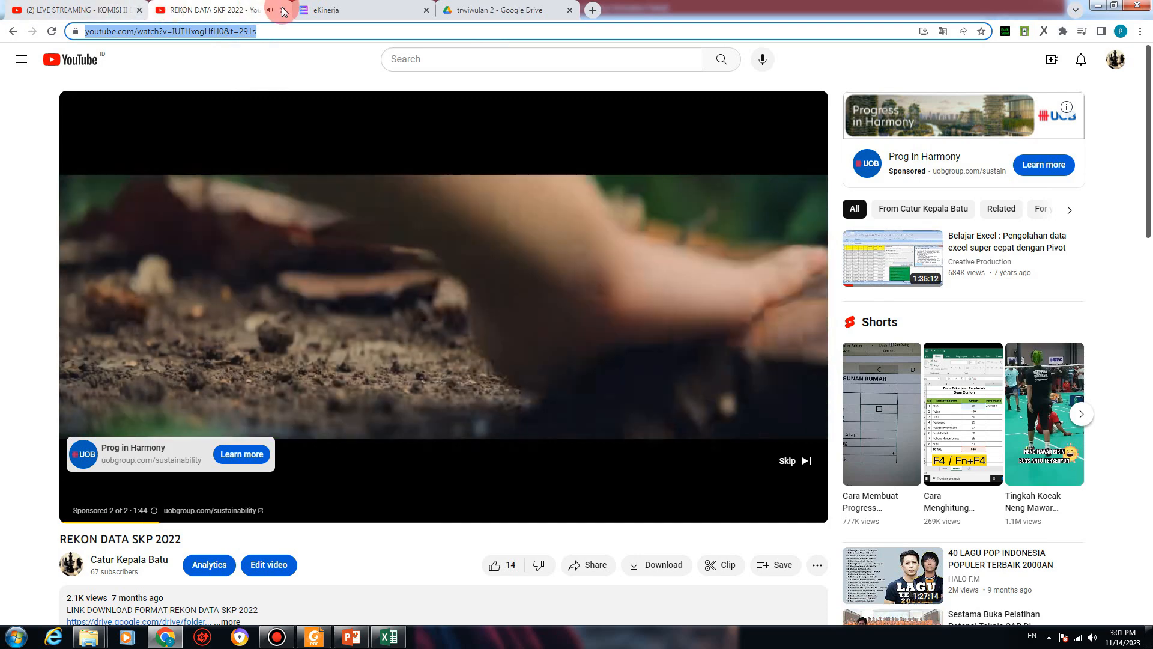
left_click(321, 11)
left_click(503, 170)
key("ctrl+v")
left_click(771, 255)
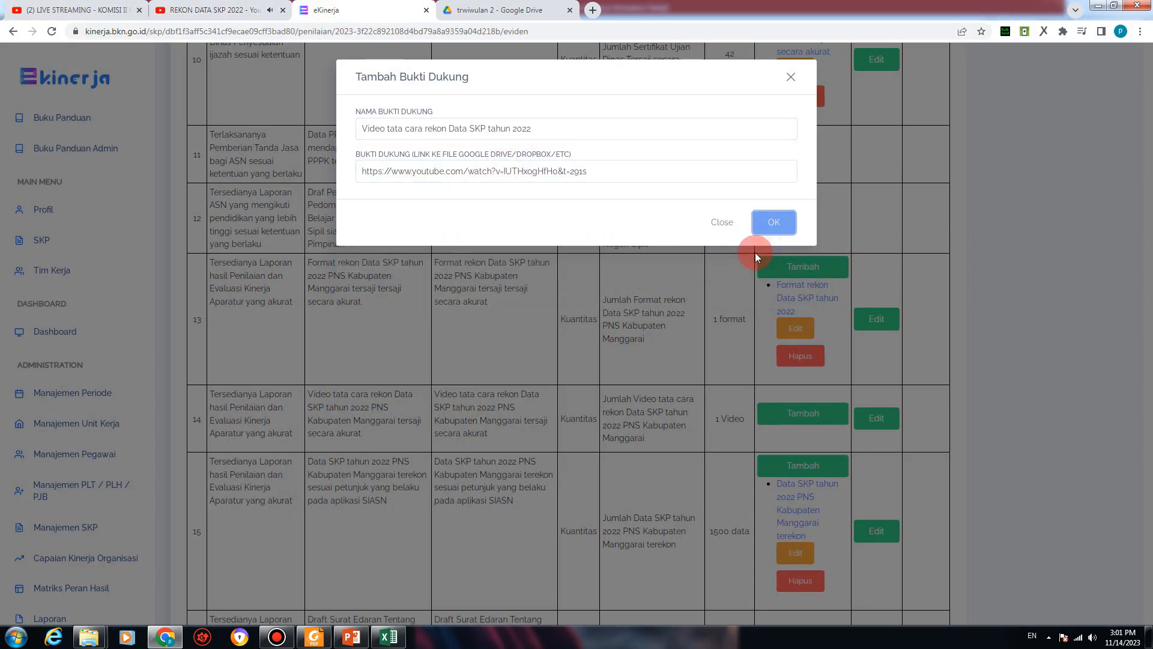
left_click(761, 221)
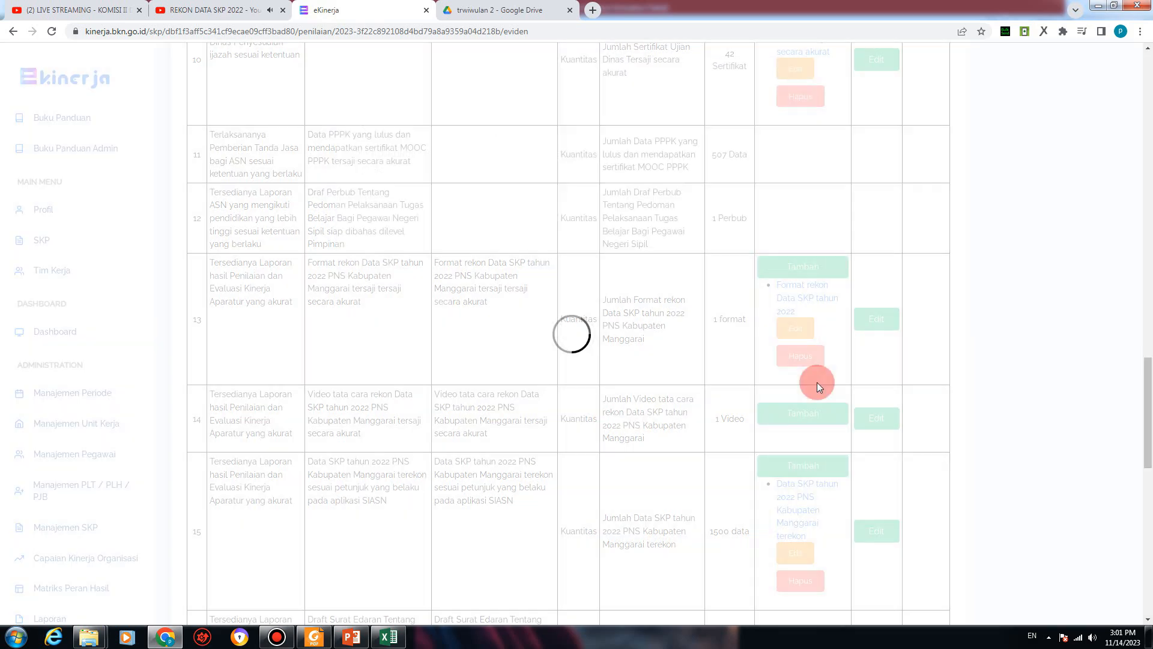
Step: Name row 16's evidence 'Surat Edaran Tentang Penerapan Pola Hidup Sederhana…Kabupaten Manggarai' from its output text
scroll(813, 442, "down", 3)
scroll(813, 442, "down", 2)
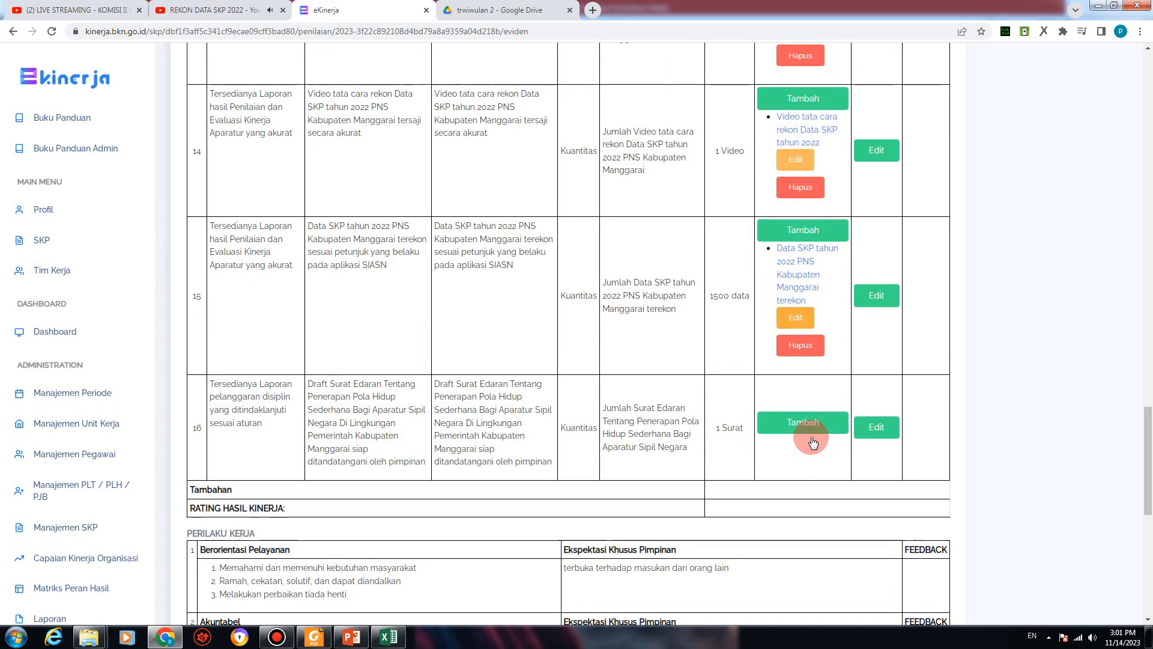
left_click(810, 428)
left_click(721, 274)
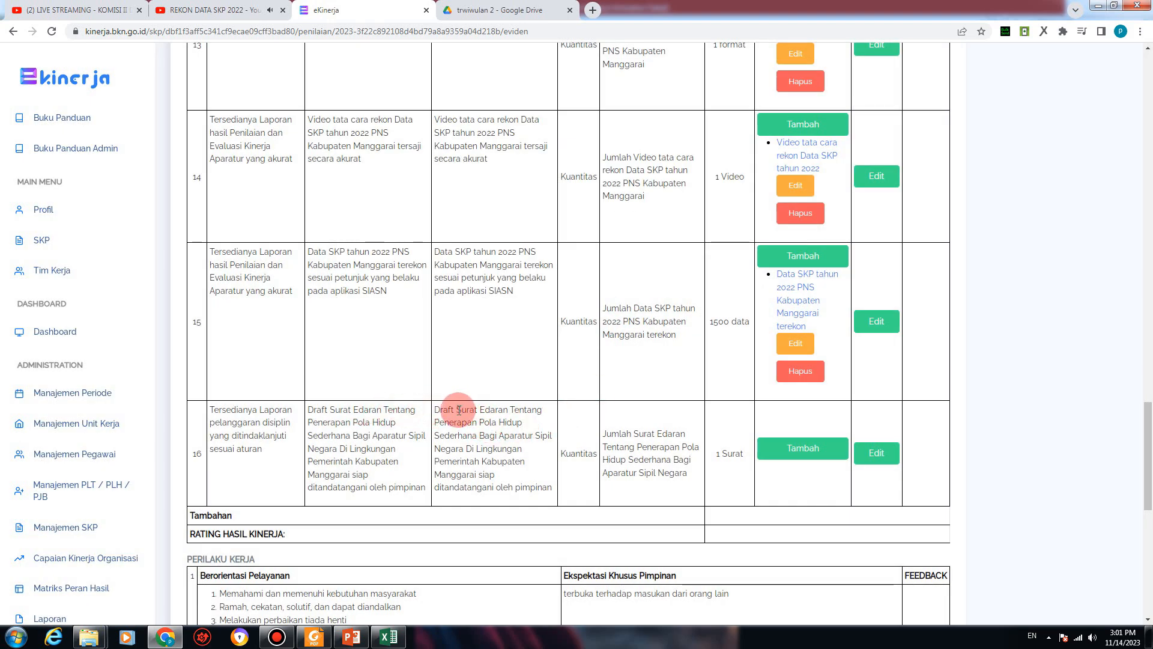
left_click_drag(459, 410, 508, 447)
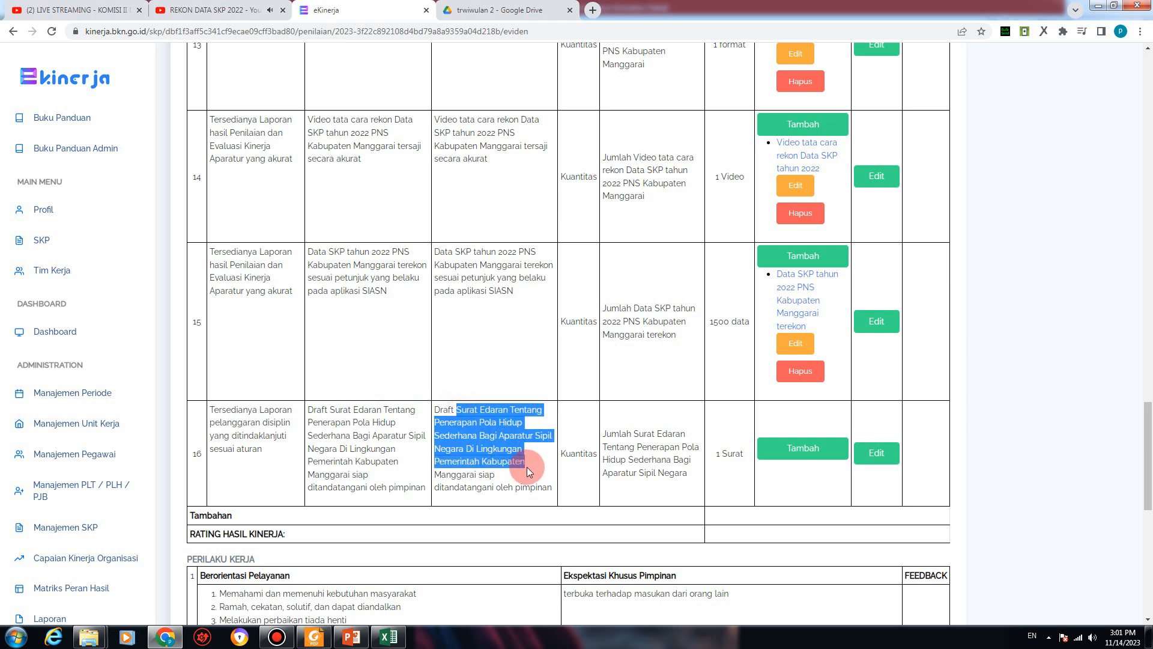
left_click_drag(527, 471, 485, 475)
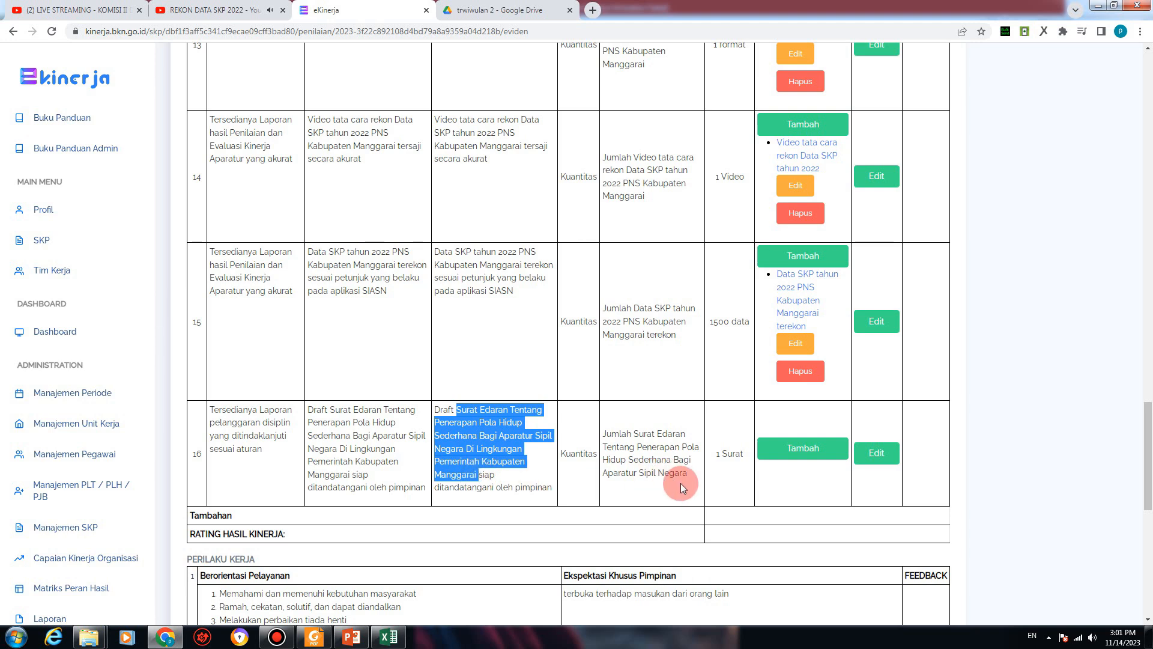
left_click(765, 462)
left_click(437, 131)
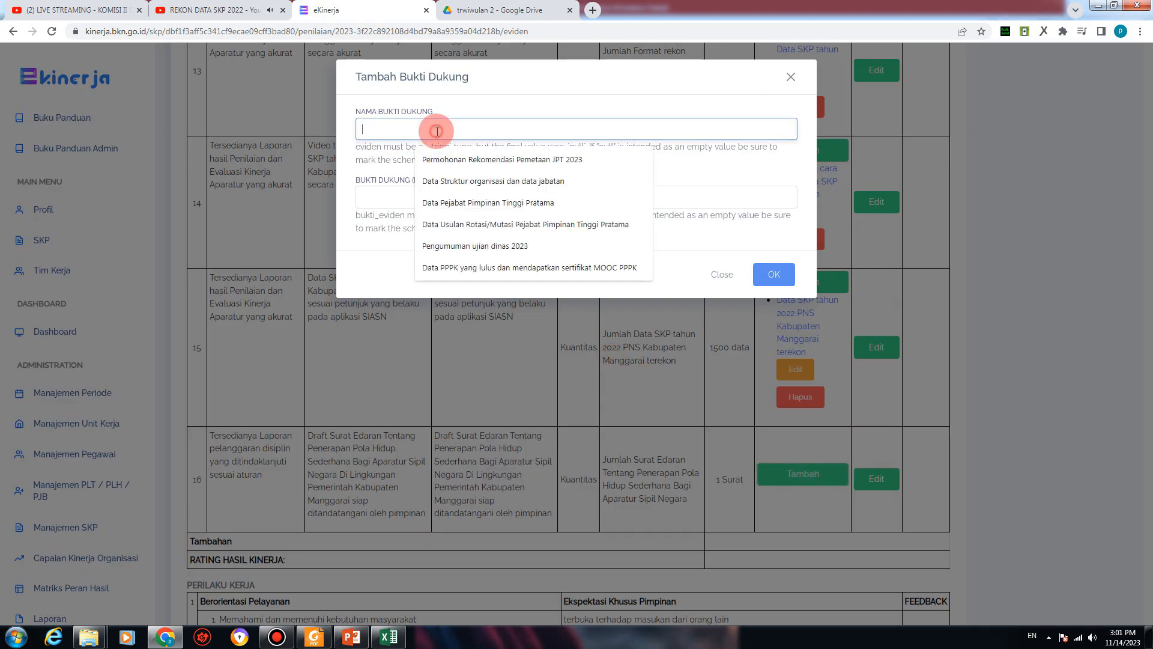
type("Draft Surat Edaran Tentang Penerapan Pola Hidup Sederhana Bagi Aparatur Sipil Negara Di Lingkungan Pemerintah Kabupaten Manggarai")
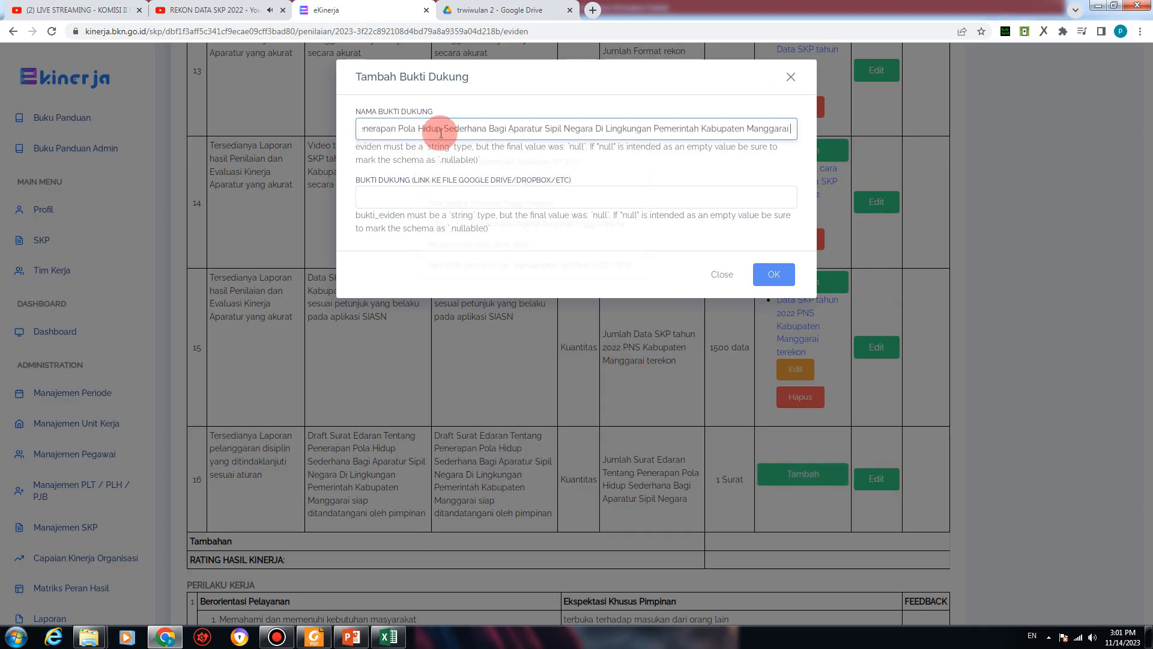
left_click(492, 10)
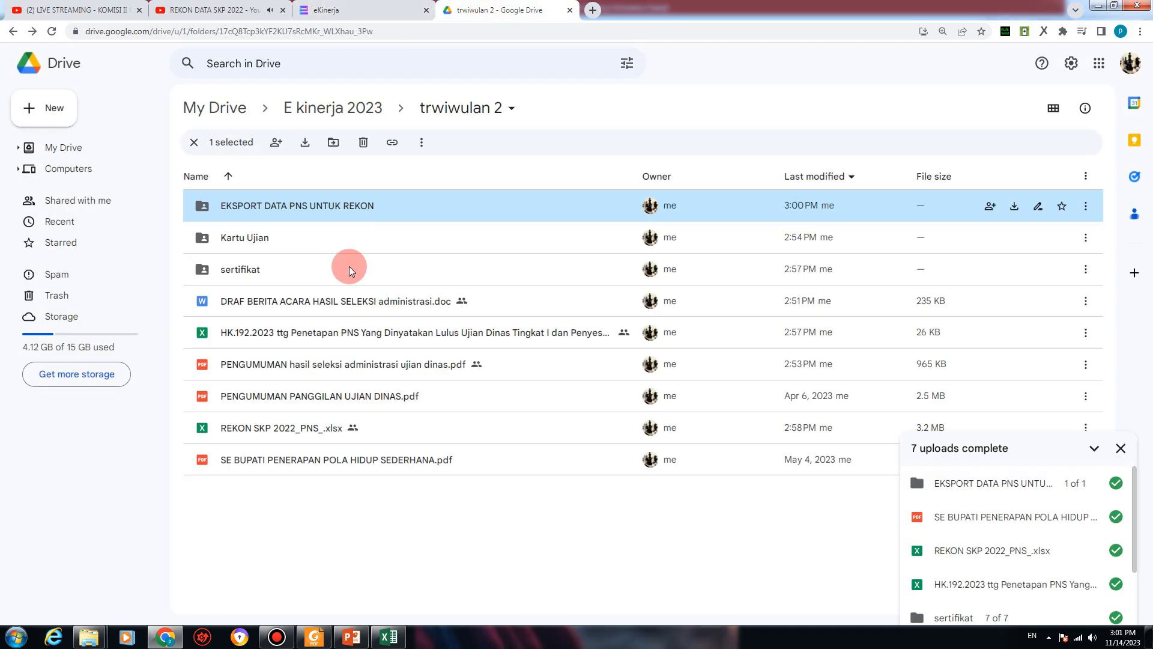
Step: Make SE BUPATI PENERAPAN POLA HIDUP SEDERHANA.pdf viewable by anyone with the link, and copy the link
right_click(309, 466)
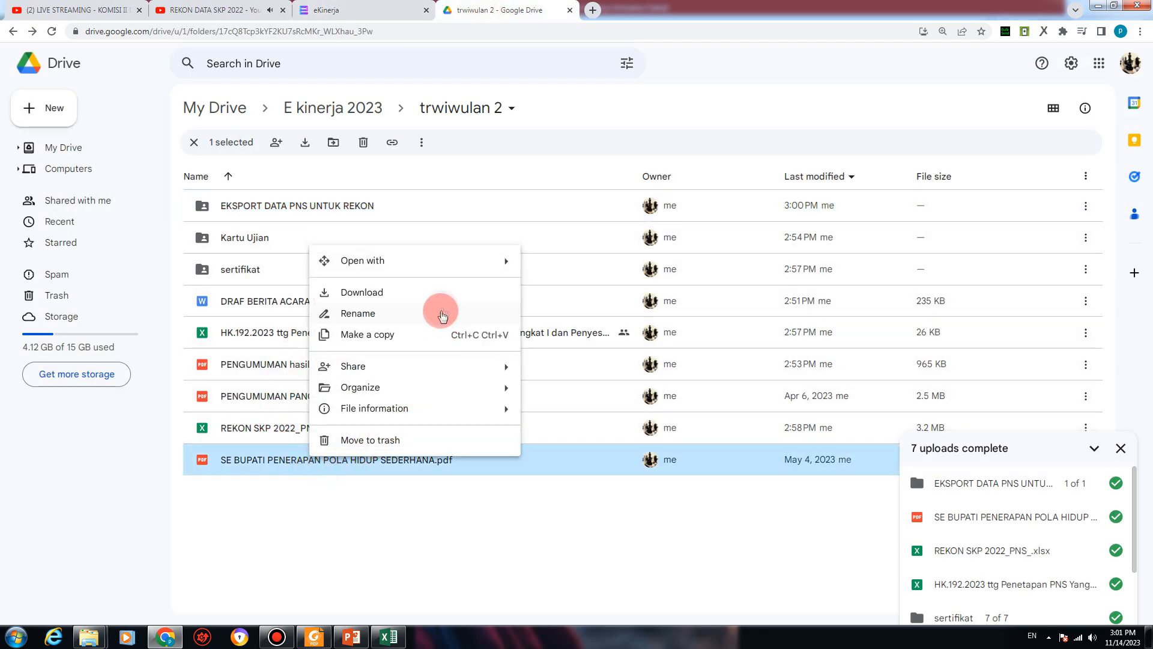
mouse_move(462, 365)
left_click(547, 374)
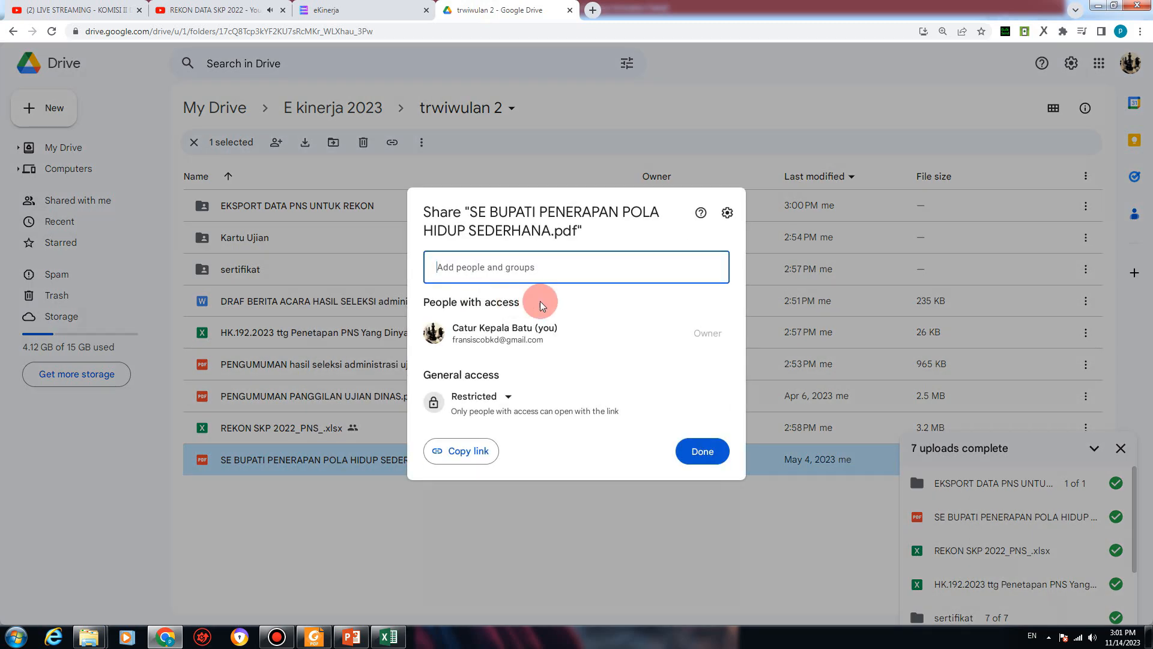
left_click(487, 396)
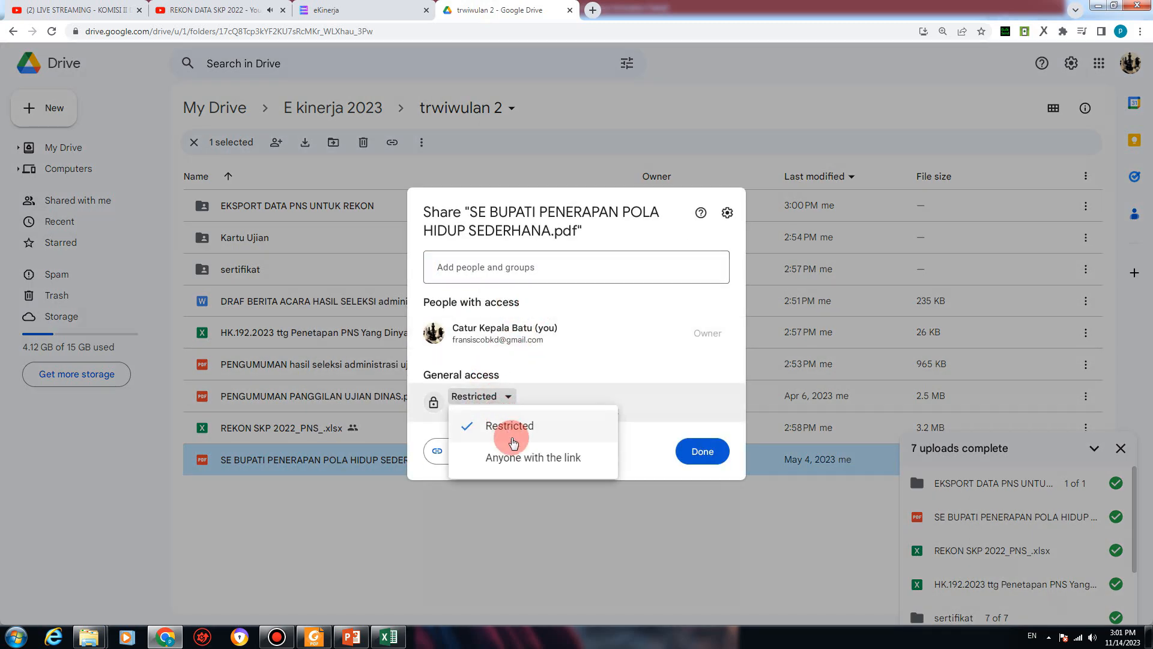
left_click(513, 458)
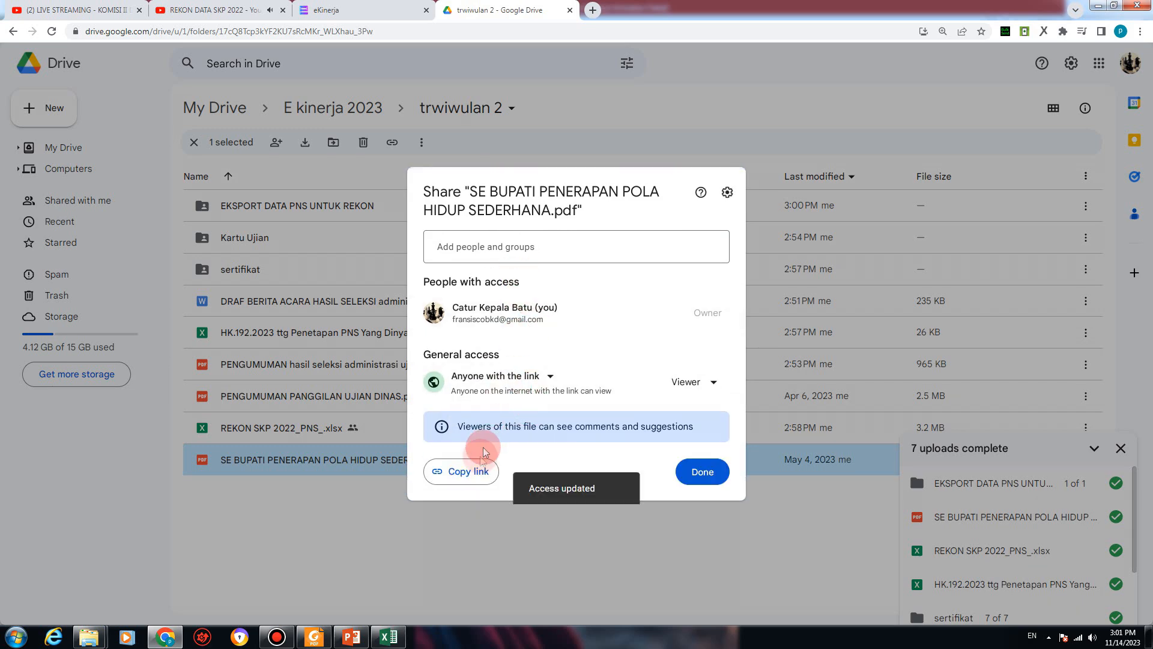
left_click(472, 471)
left_click(697, 471)
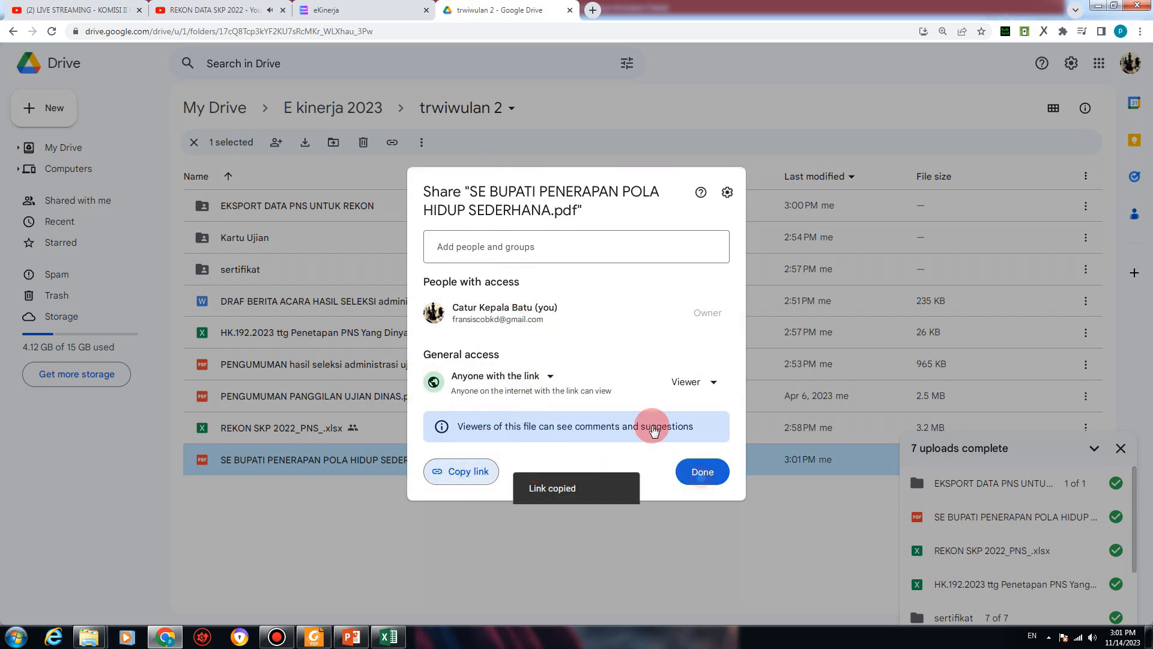
left_click(354, 12)
right_click(505, 173)
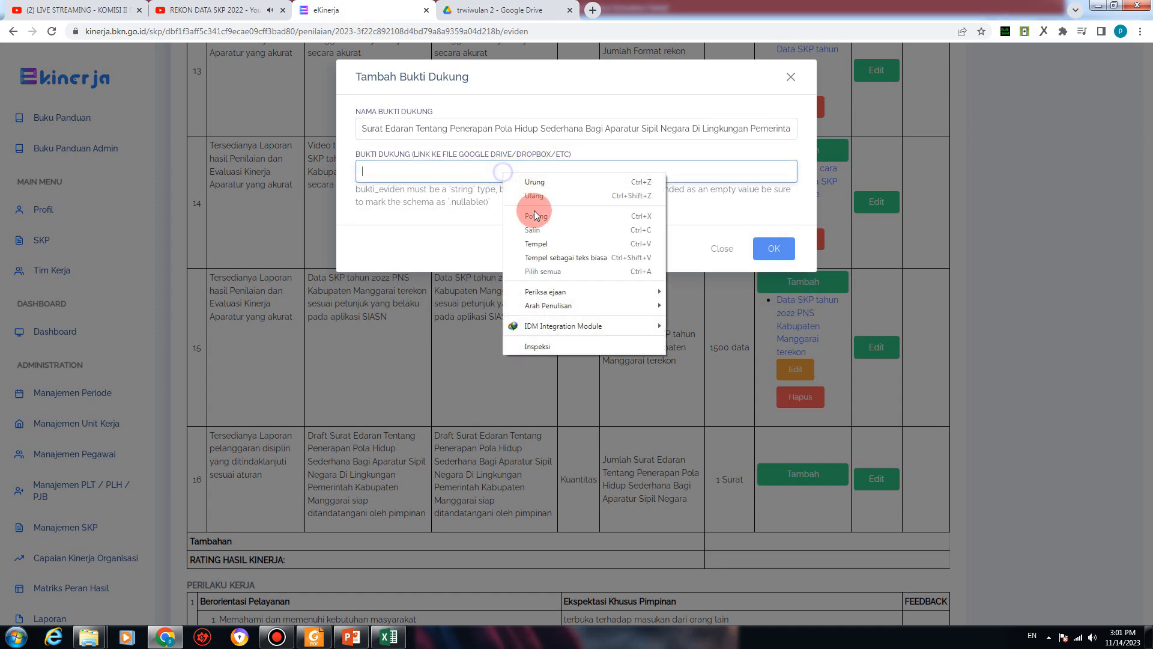
Step: Save row 16's evidence with the PDF share link, then scroll the Hasil Kerja table to rows 6–8
left_click(559, 248)
left_click(767, 227)
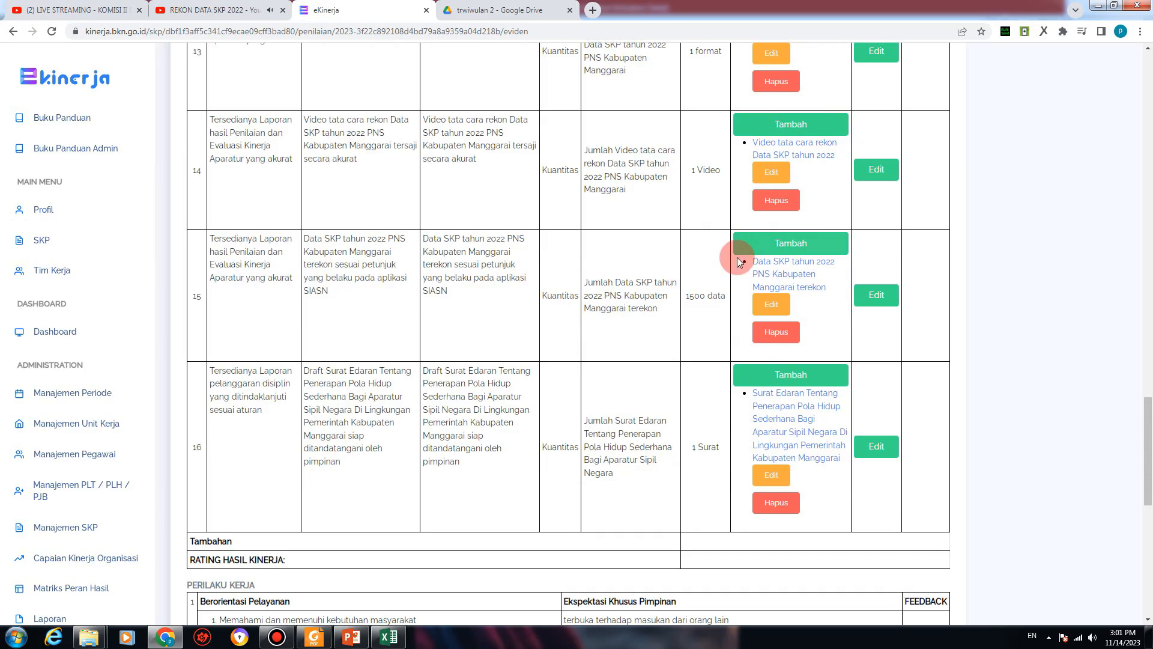
scroll(736, 257, "up", 20)
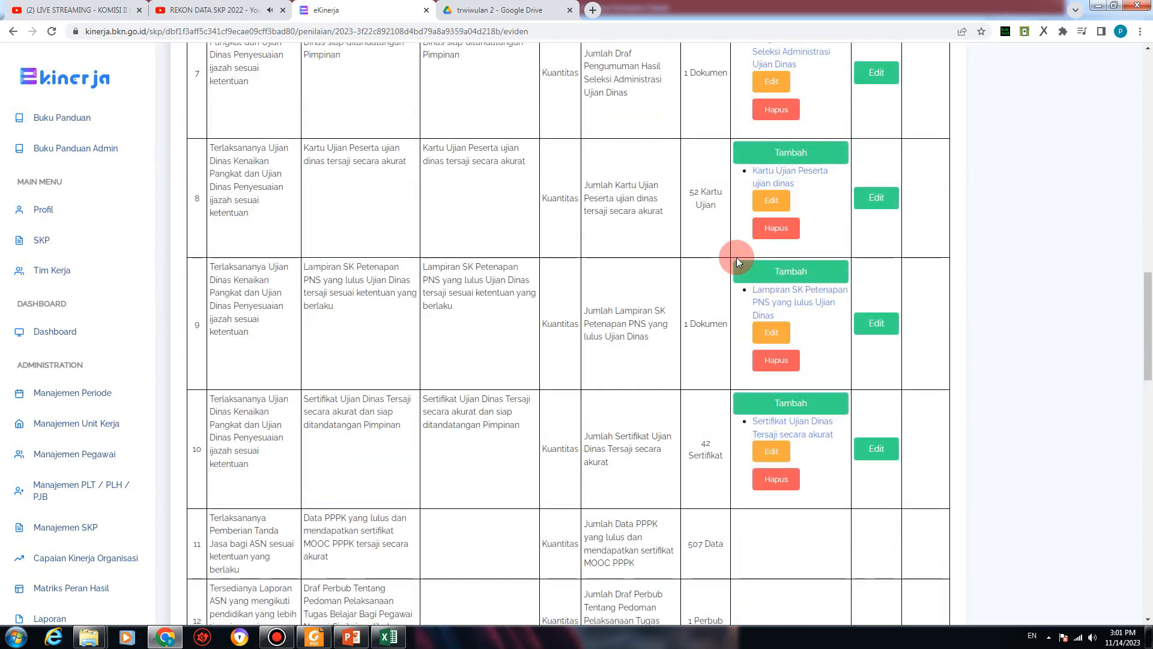
scroll(736, 257, "up", 10)
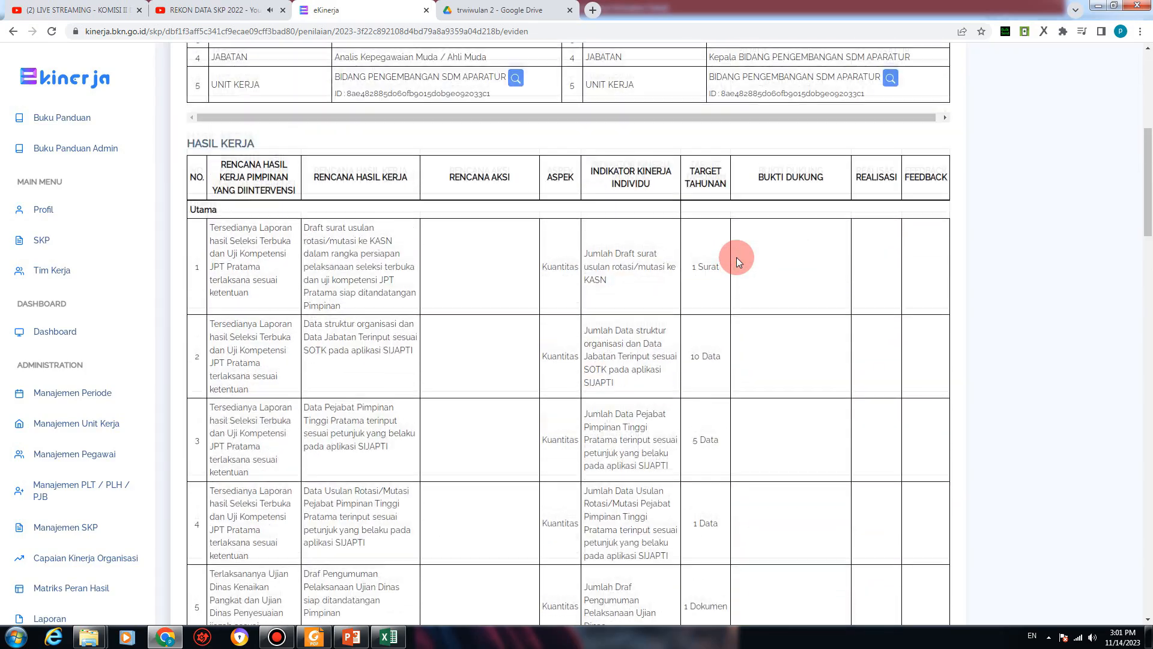
scroll(736, 257, "up", 1)
scroll(733, 258, "down", 6)
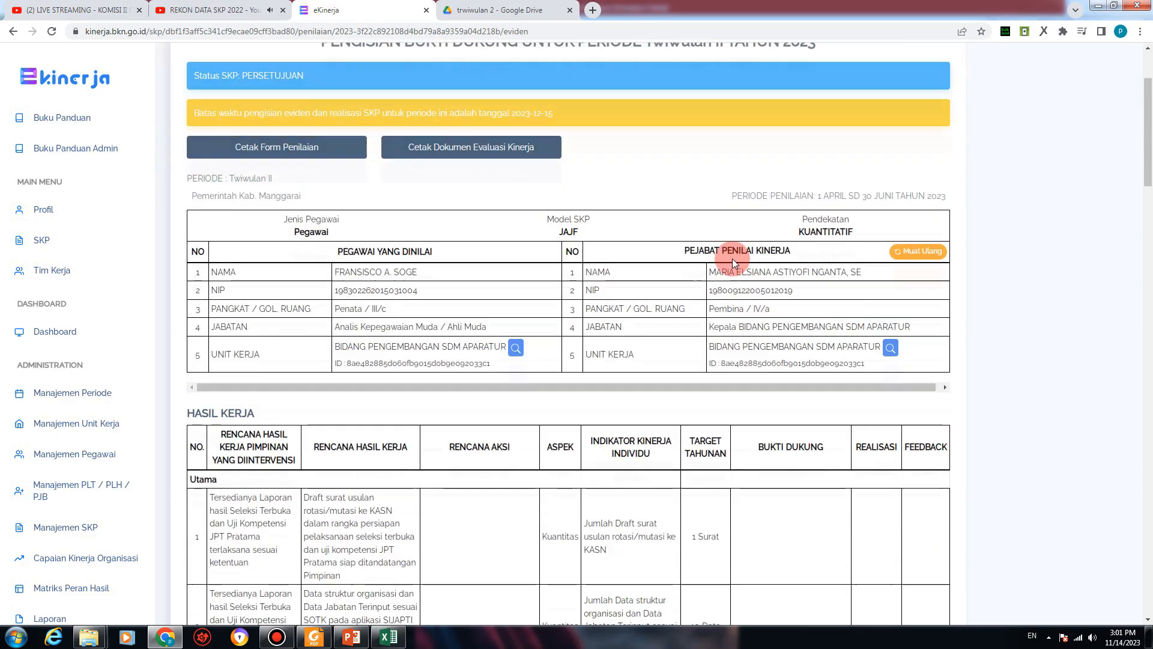
scroll(729, 258, "down", 2)
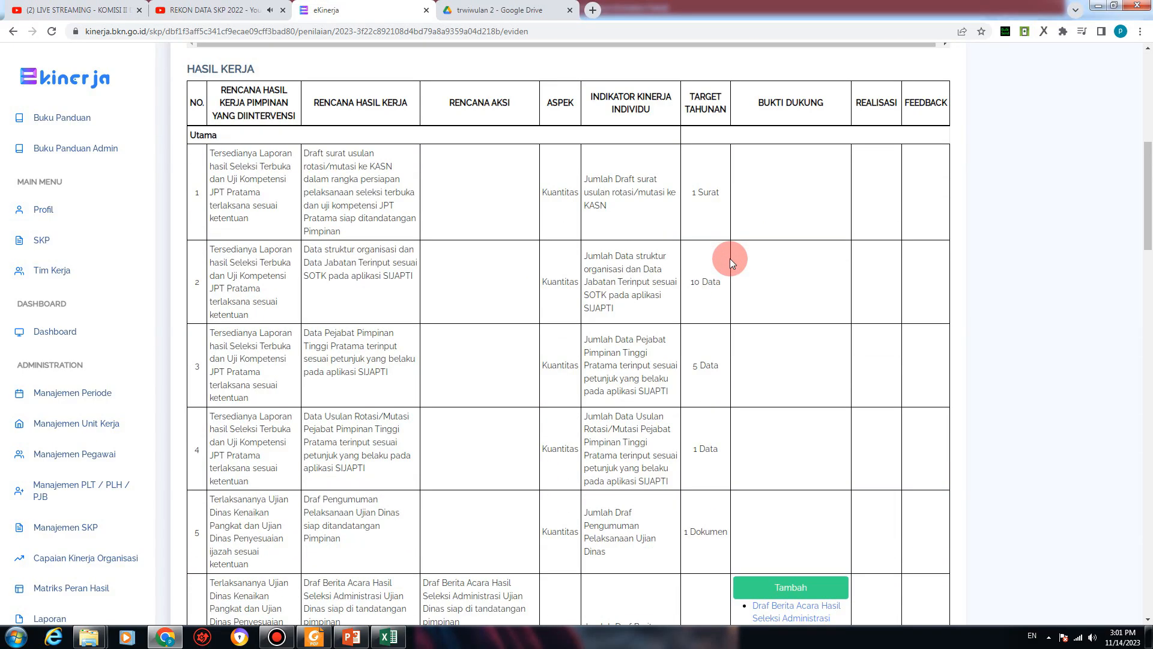
scroll(730, 259, "down", 5)
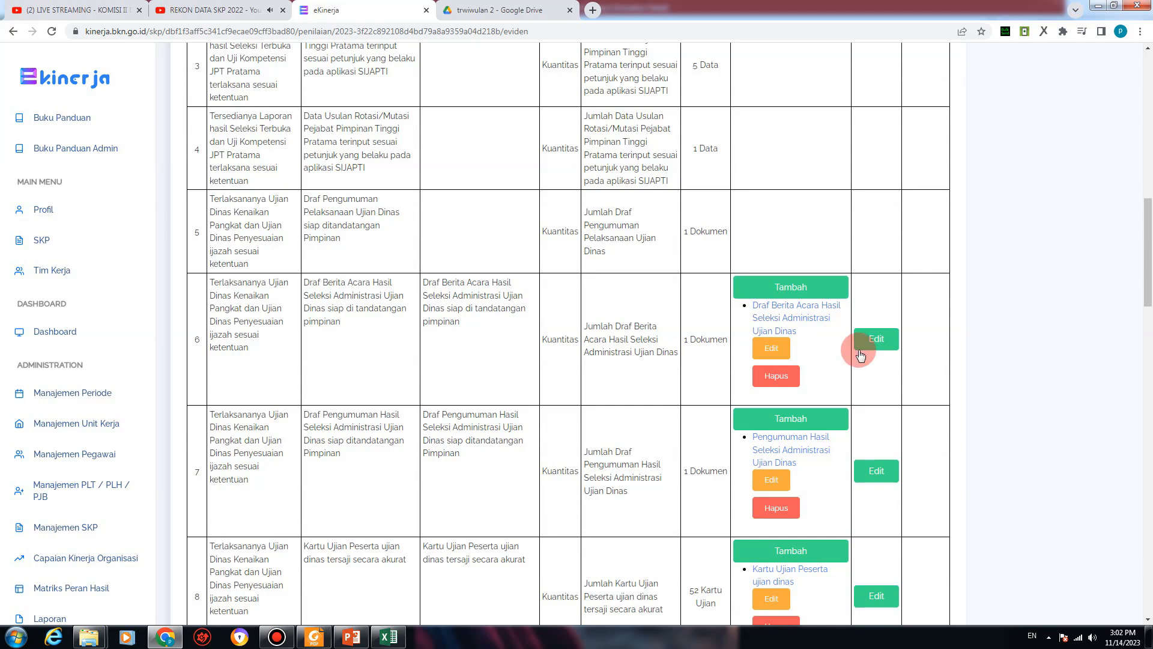
scroll(826, 353, "up", 8)
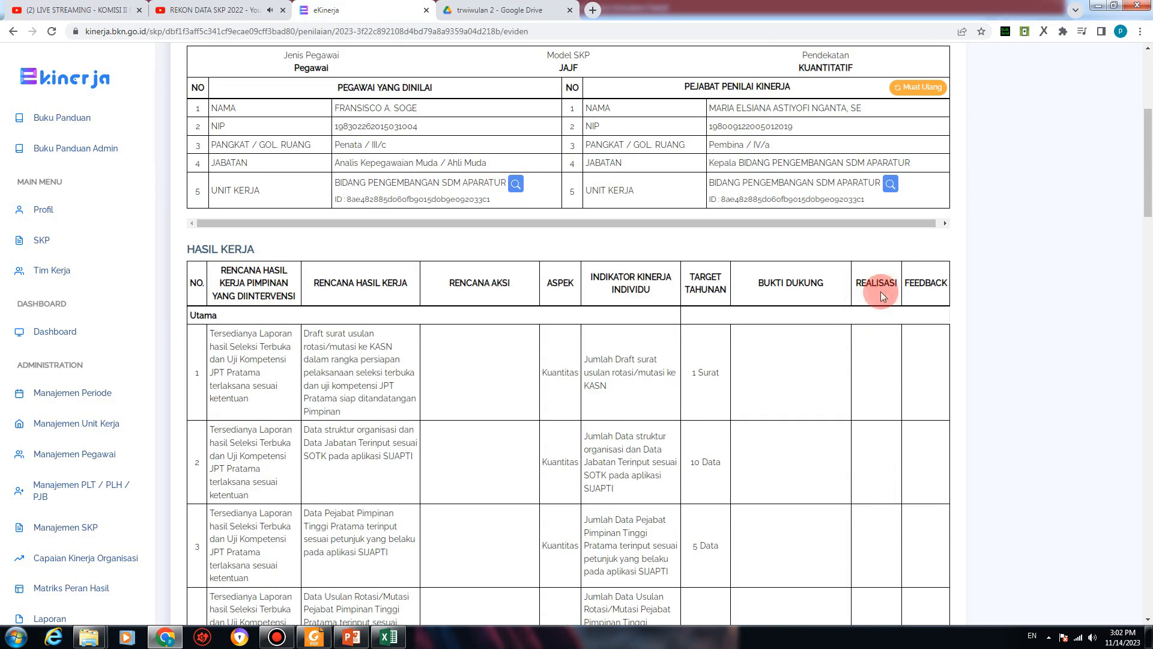
scroll(882, 291, "down", 8)
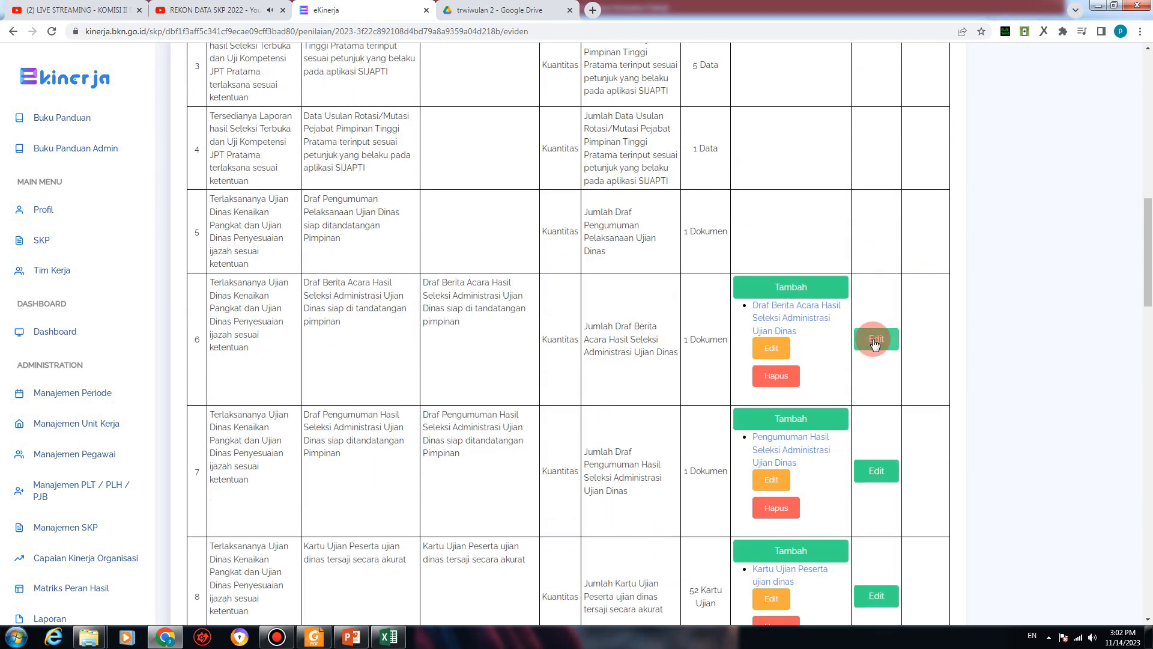
Step: Open row 6's realisation editor and copy the 1 Dokumen value from Excel cell L50
left_click(875, 339)
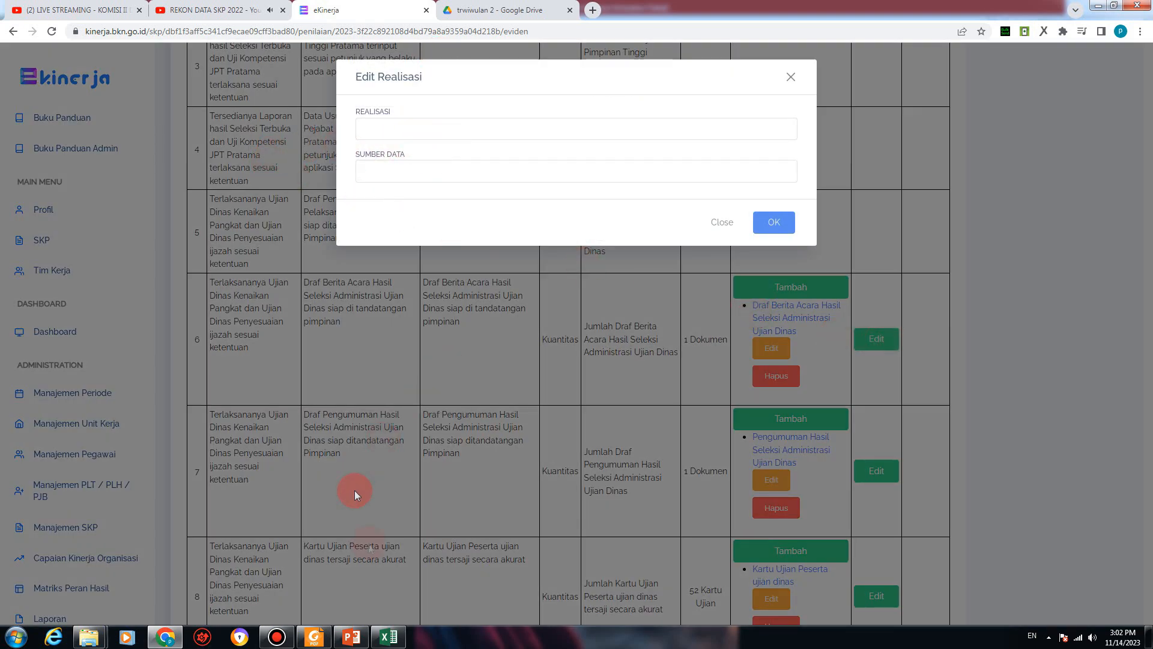
left_click(389, 636)
left_click(848, 431)
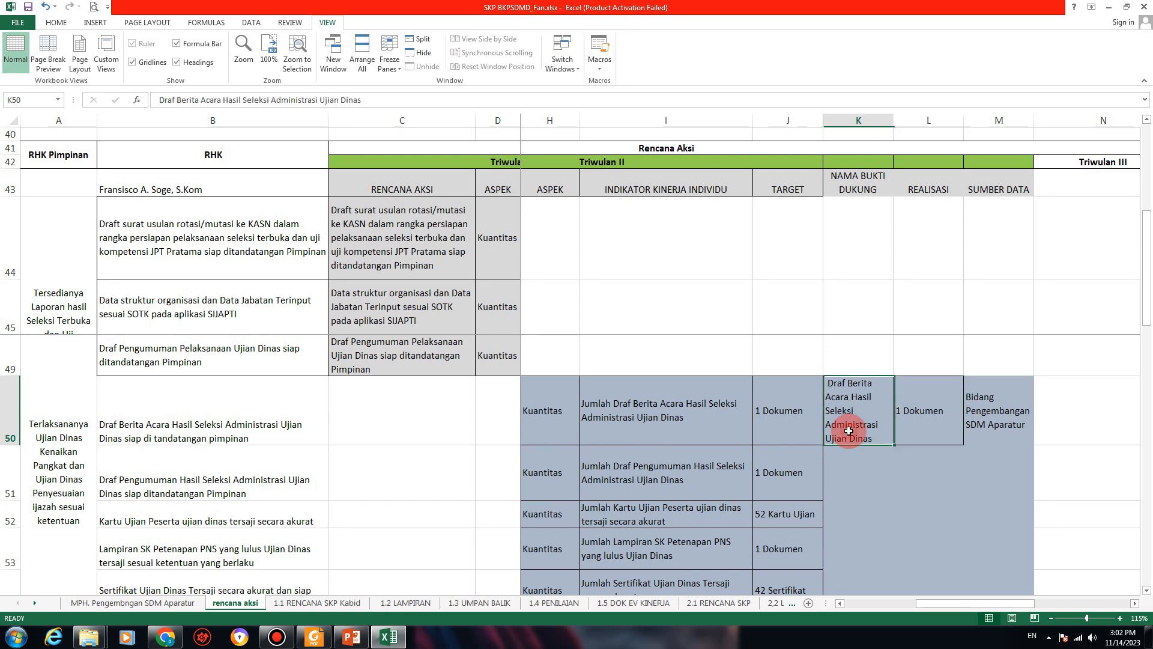
left_click(910, 415)
right_click(907, 420)
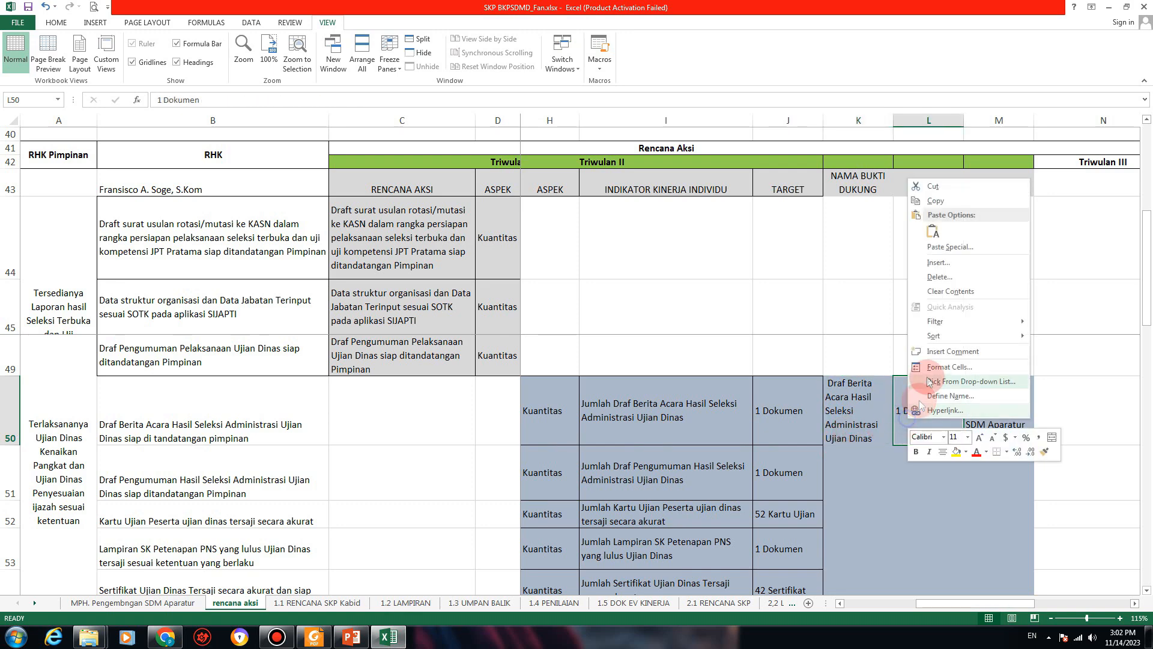
left_click(935, 201)
Step: Save the Excel workbook and return to the eKinerja page in Chrome
mouse_move(1005, 602)
left_mouse_down()
mouse_move(883, 606)
mouse_move(1008, 600)
left_mouse_up()
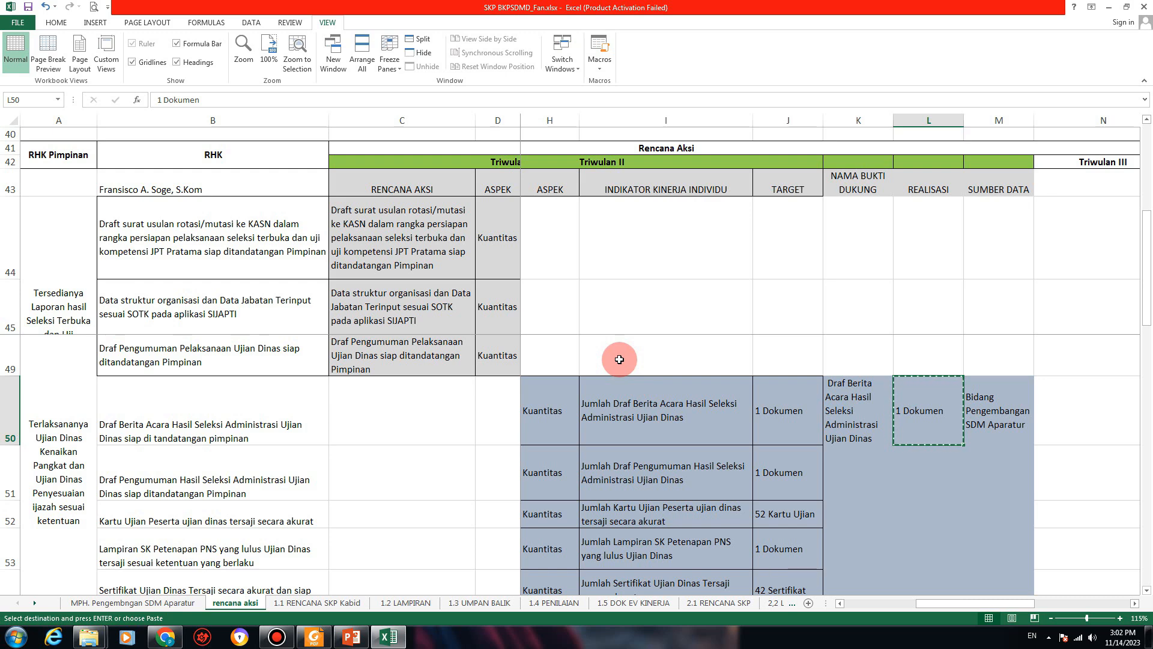
key("Down")
key("ctrl+s")
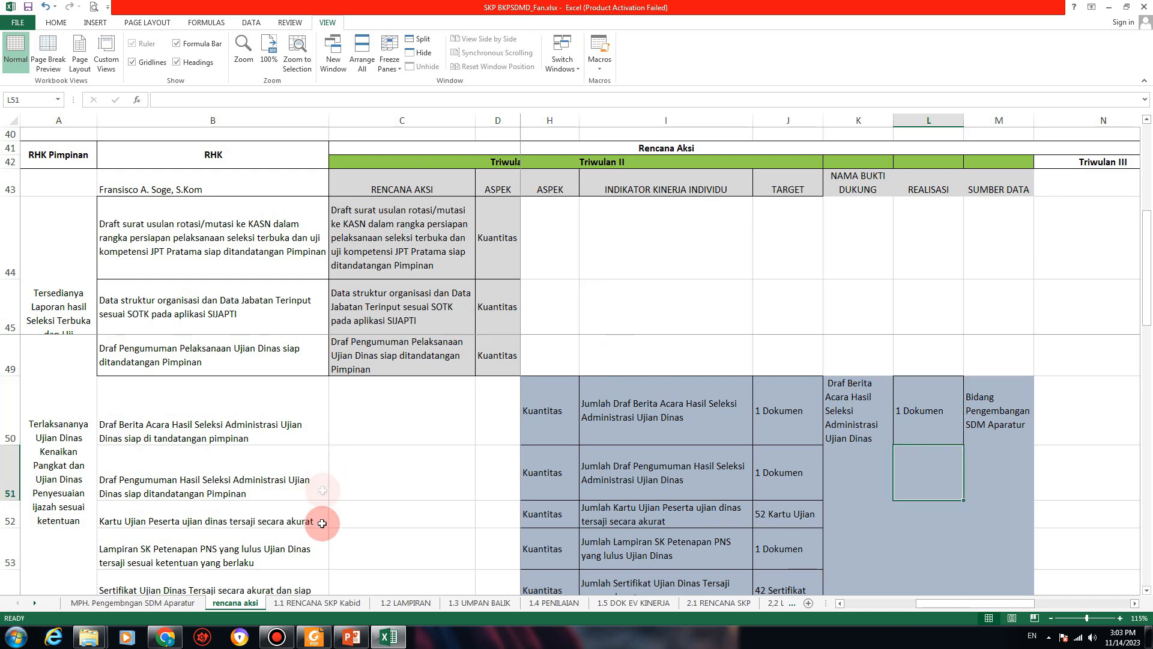
left_click(278, 637)
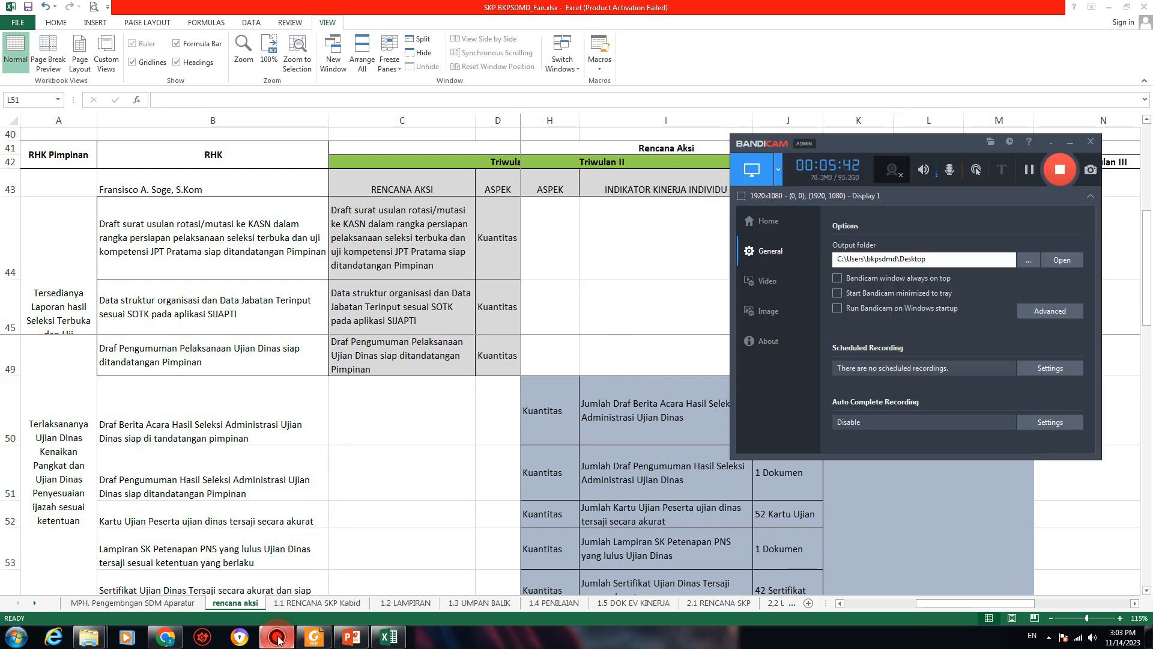
left_click(278, 638)
left_click(167, 637)
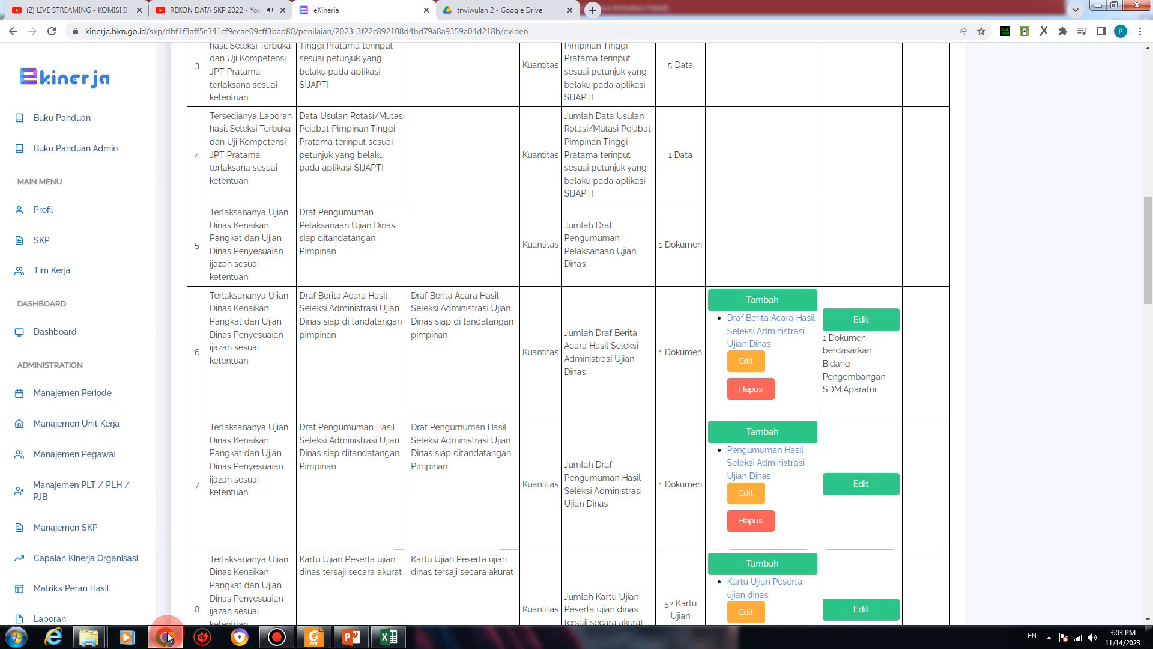
Step: Enter 1 Dokumen from Excel cell J51 as row 7's realisation
scroll(859, 402, "down", 1)
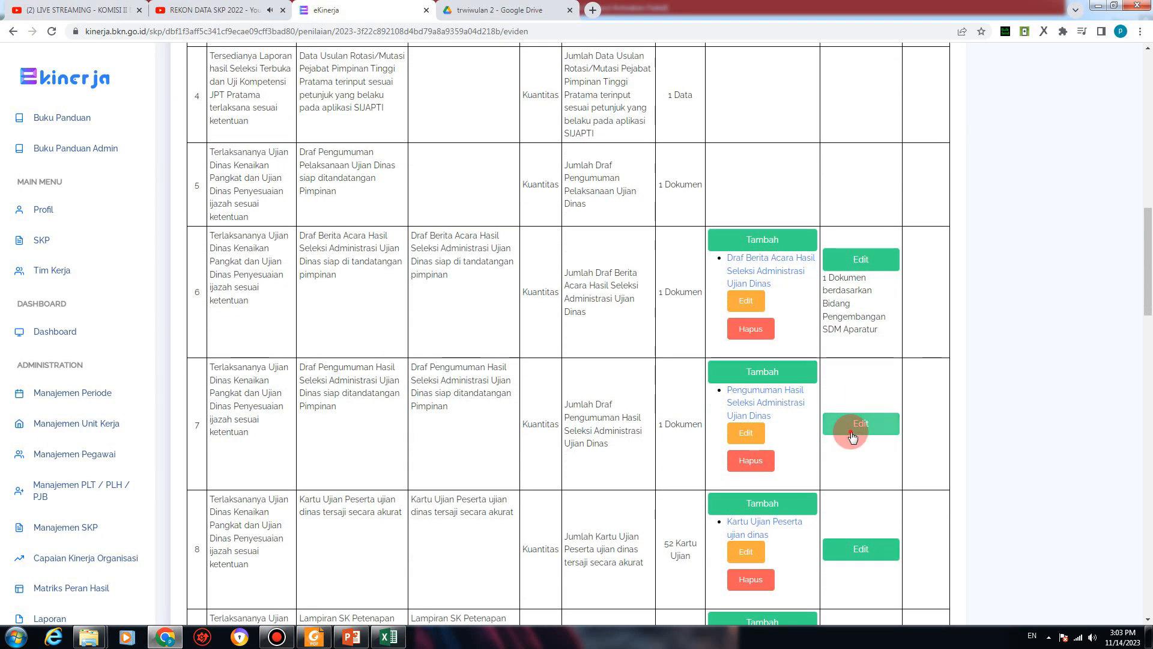
left_click(851, 431)
left_click(421, 169)
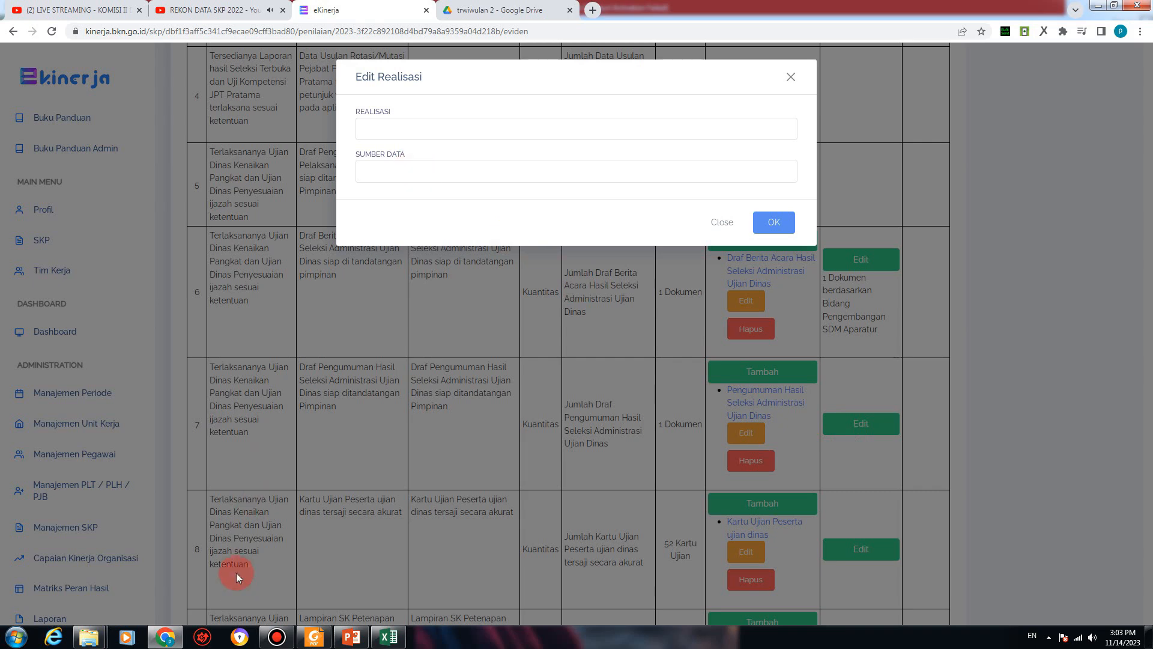
left_click(387, 637)
left_click(929, 465)
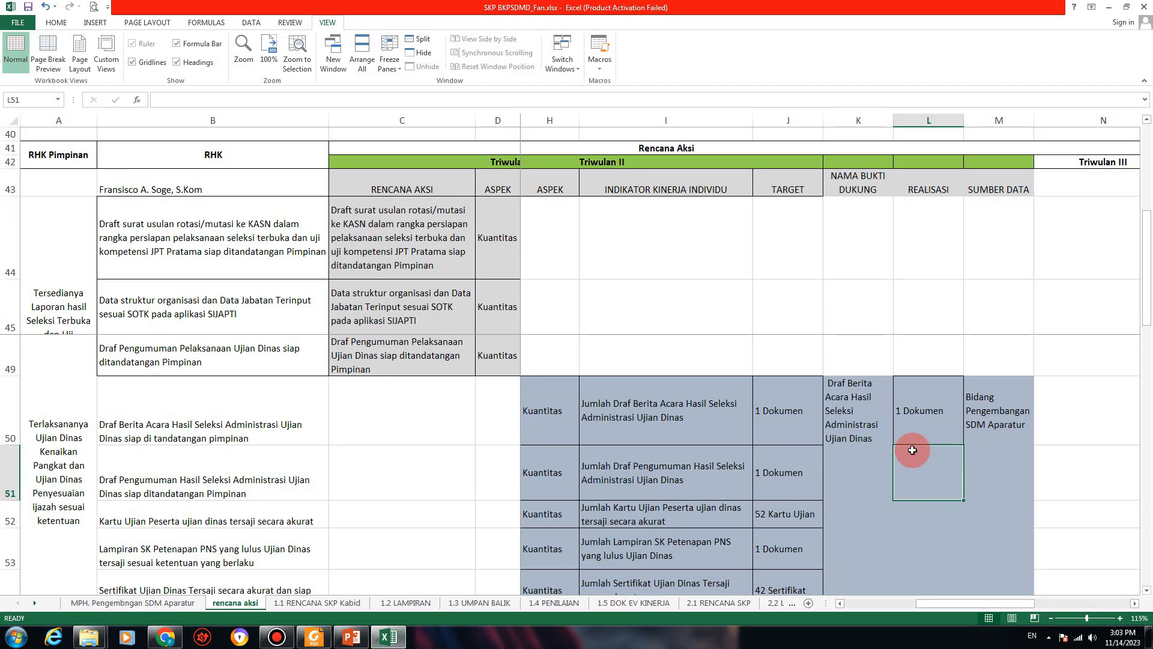
left_click(776, 466)
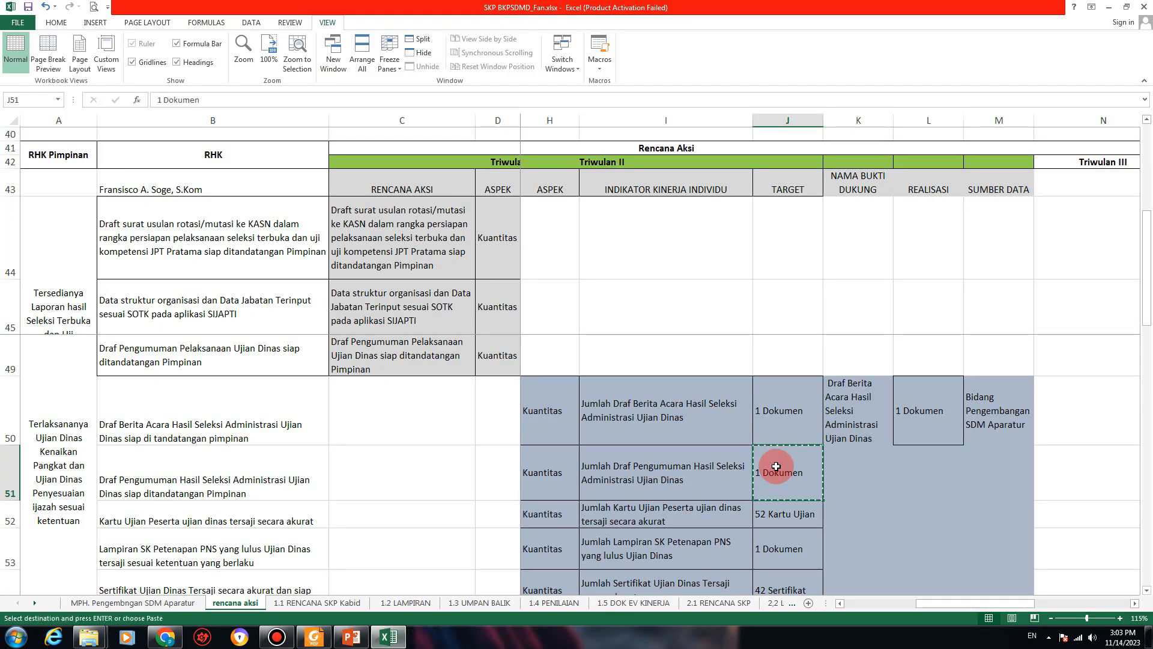
key("alt+Tab")
left_click(454, 126)
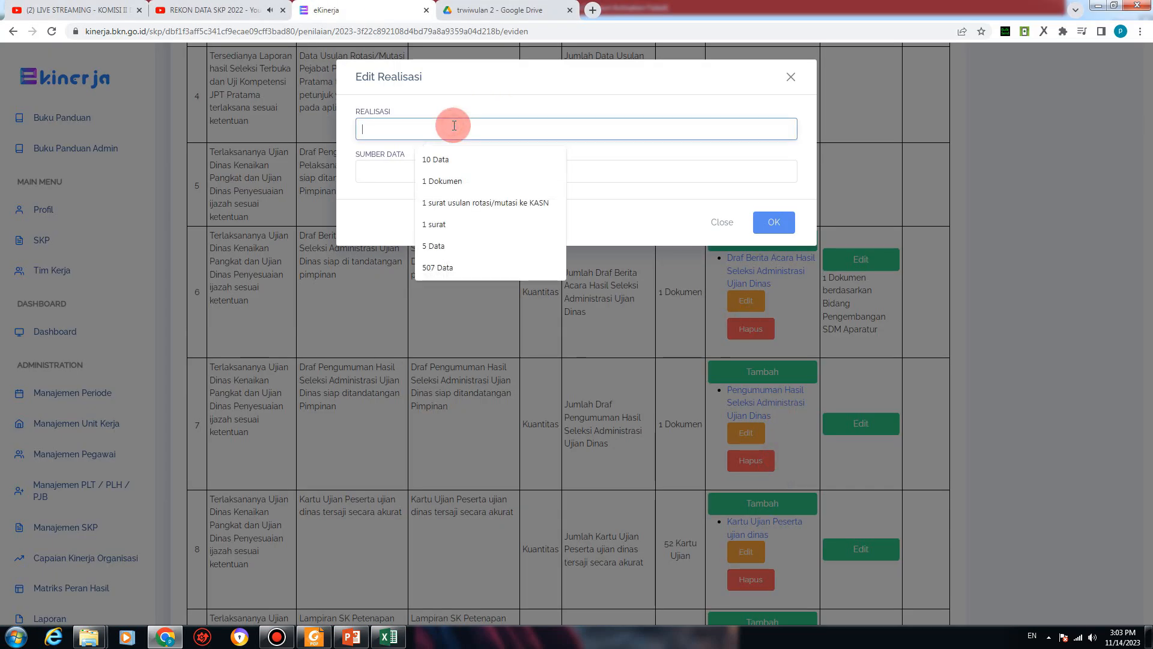
key("ctrl+v")
Step: Set row 7's data source to Bidang Pengembangan SDM Aparatur from cell M50 and save
key("alt+Tab")
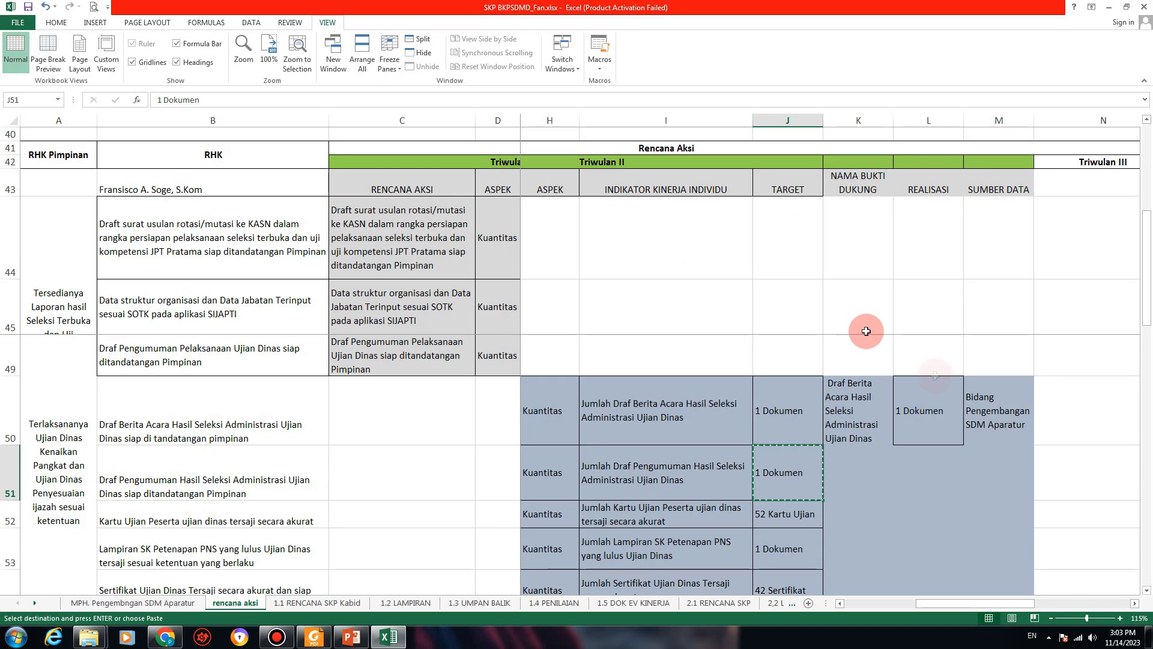
left_click(994, 412)
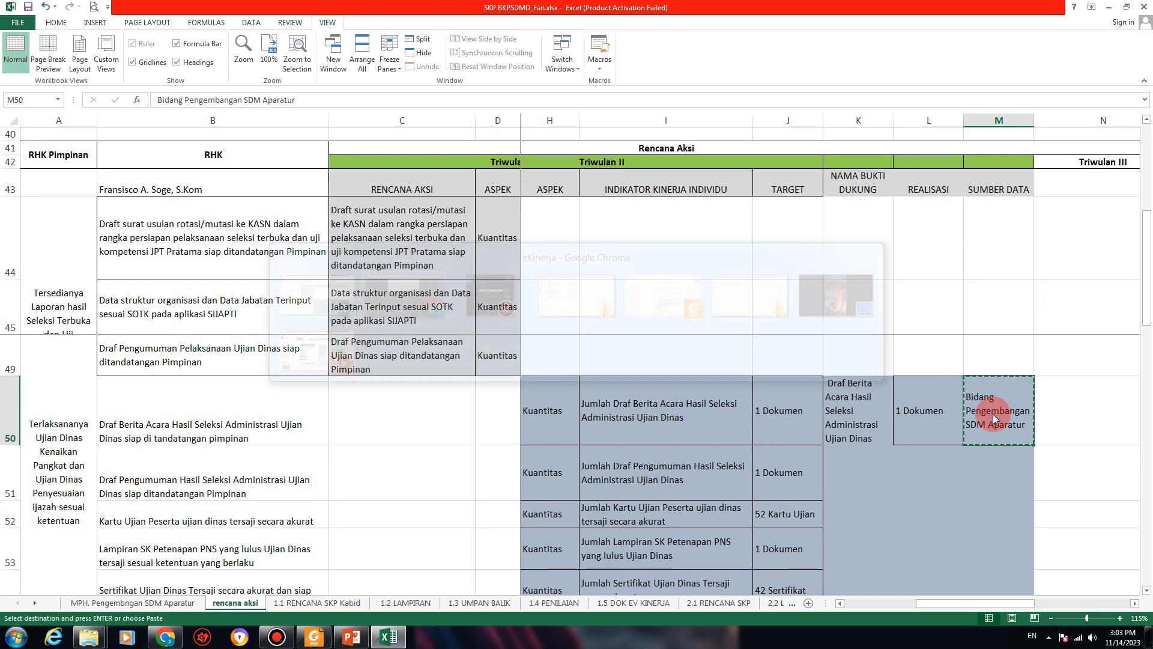
key("alt+Tab")
left_click(416, 172)
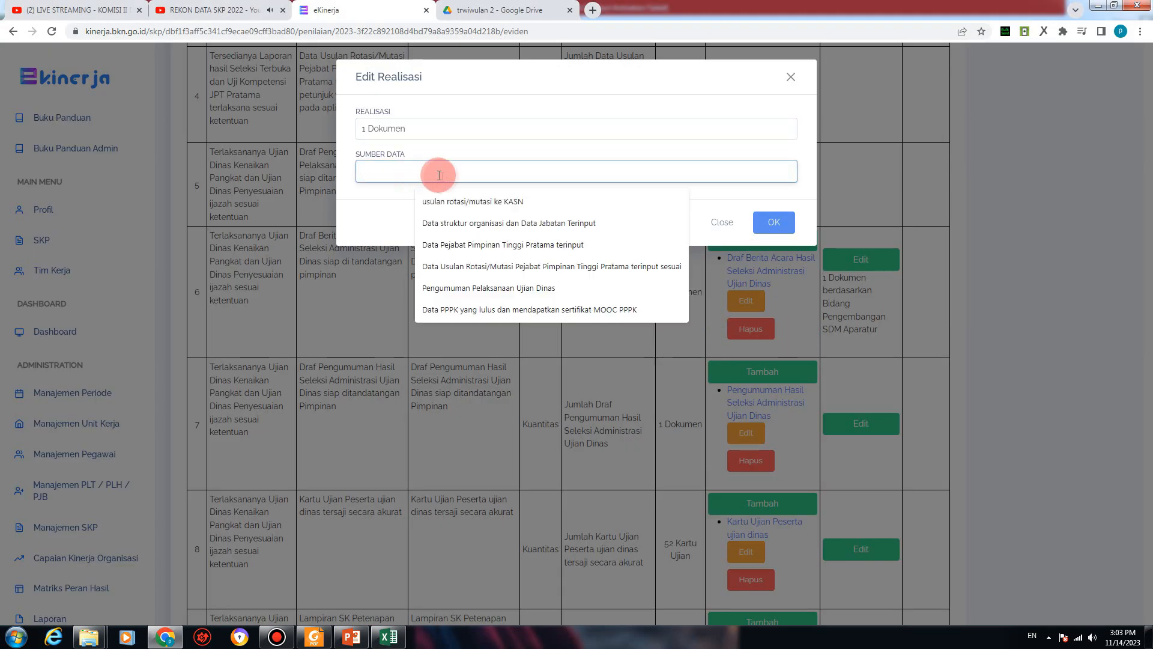
key("ctrl+v")
left_click(773, 222)
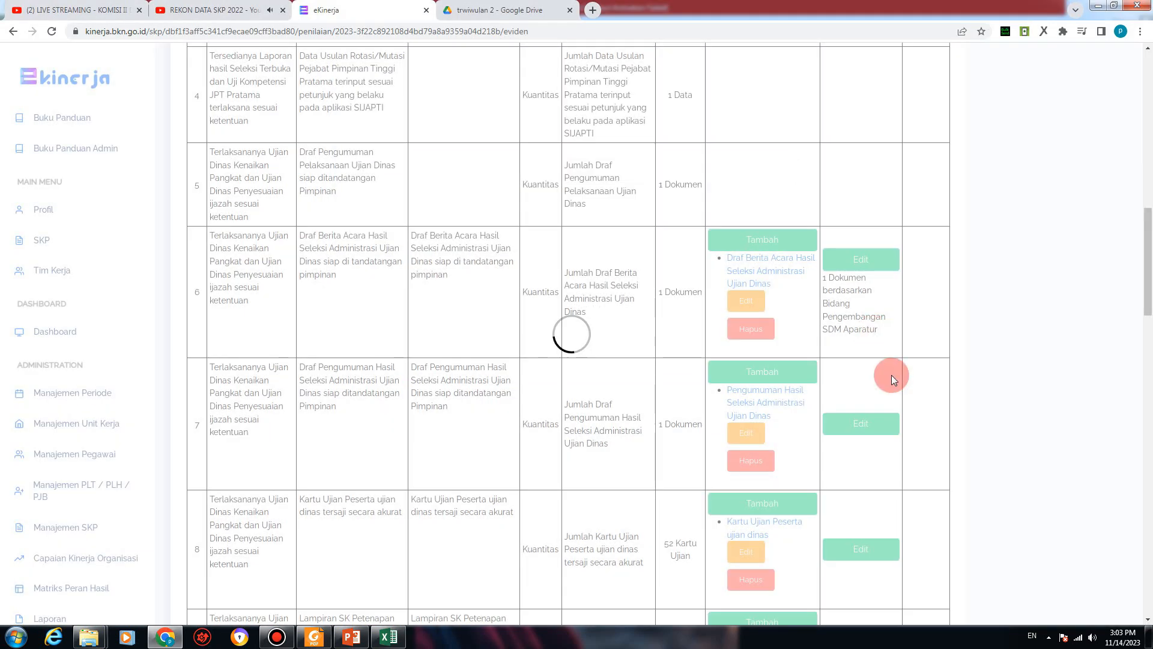
scroll(888, 409, "down", 1)
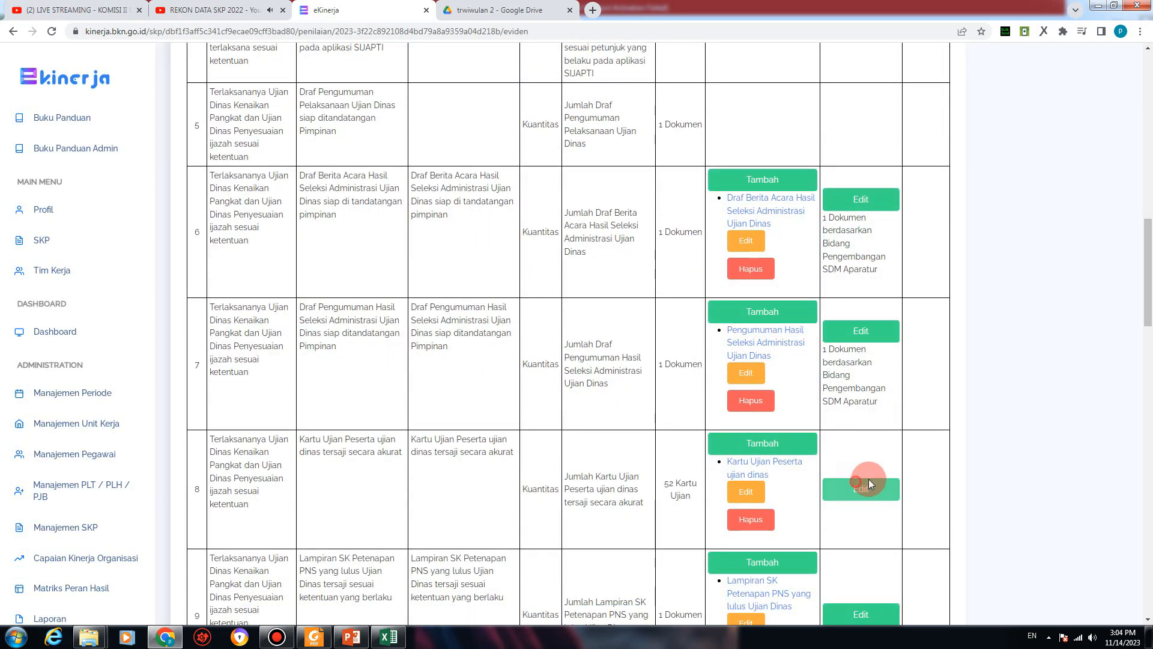
Step: Record row 8's realisation as 52 Kartu Ujian (cell J52) from Bidang Pengembangan SDM Aparatur
left_click(868, 483)
key("alt+Tab")
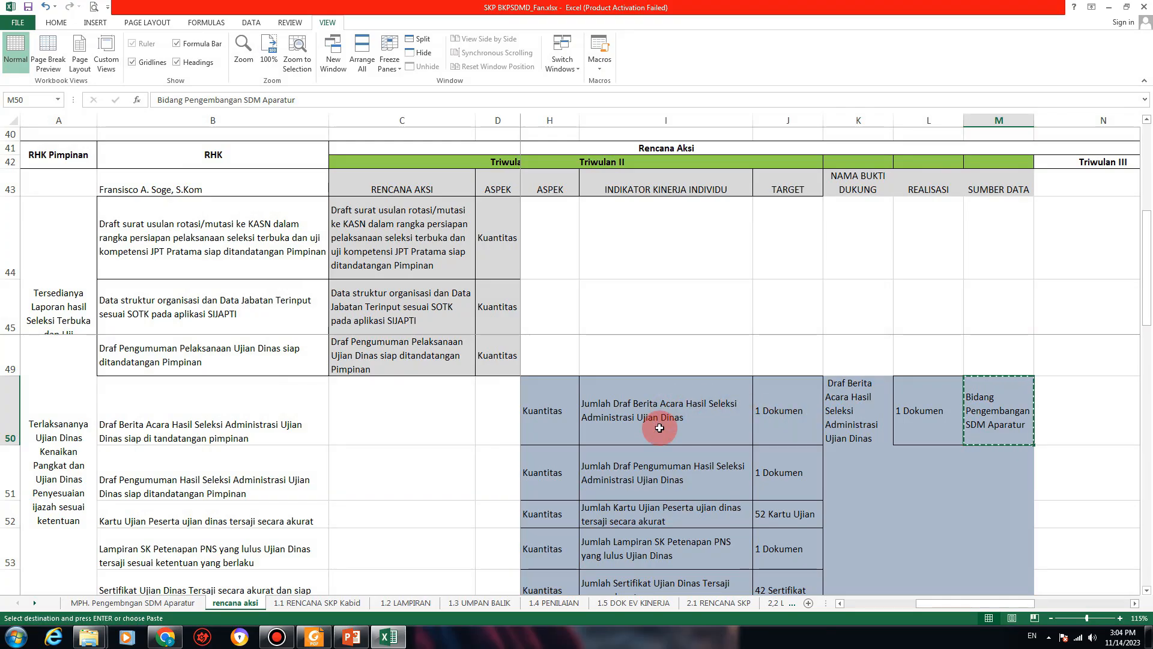
left_click(787, 509)
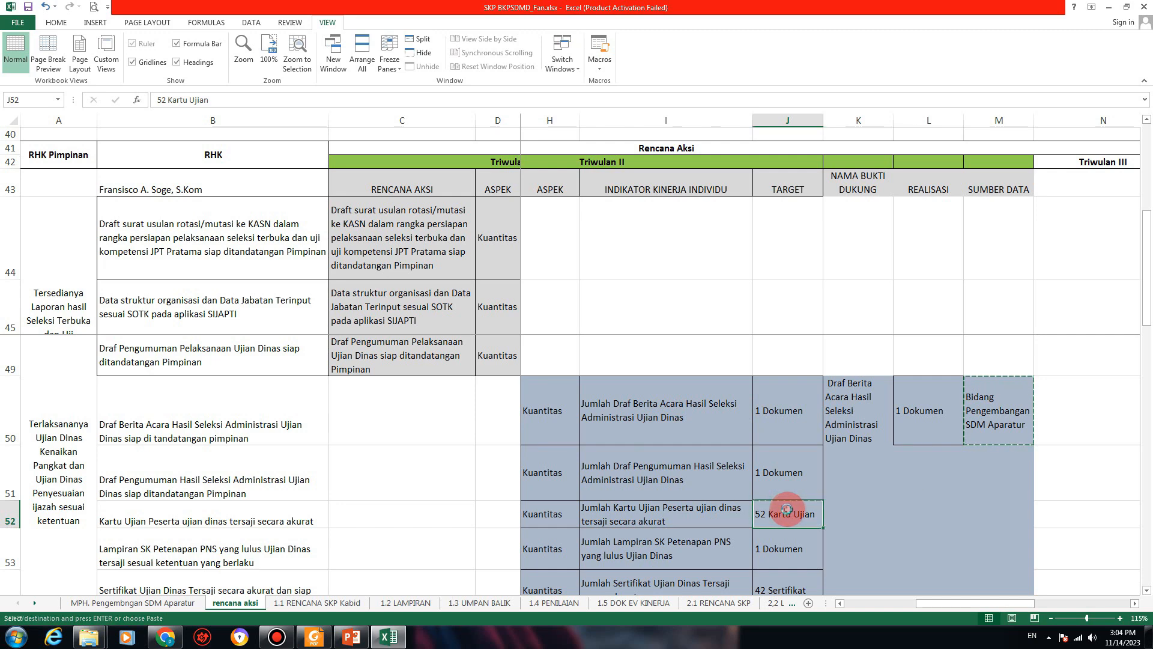
key("alt+Tab")
left_click(434, 132)
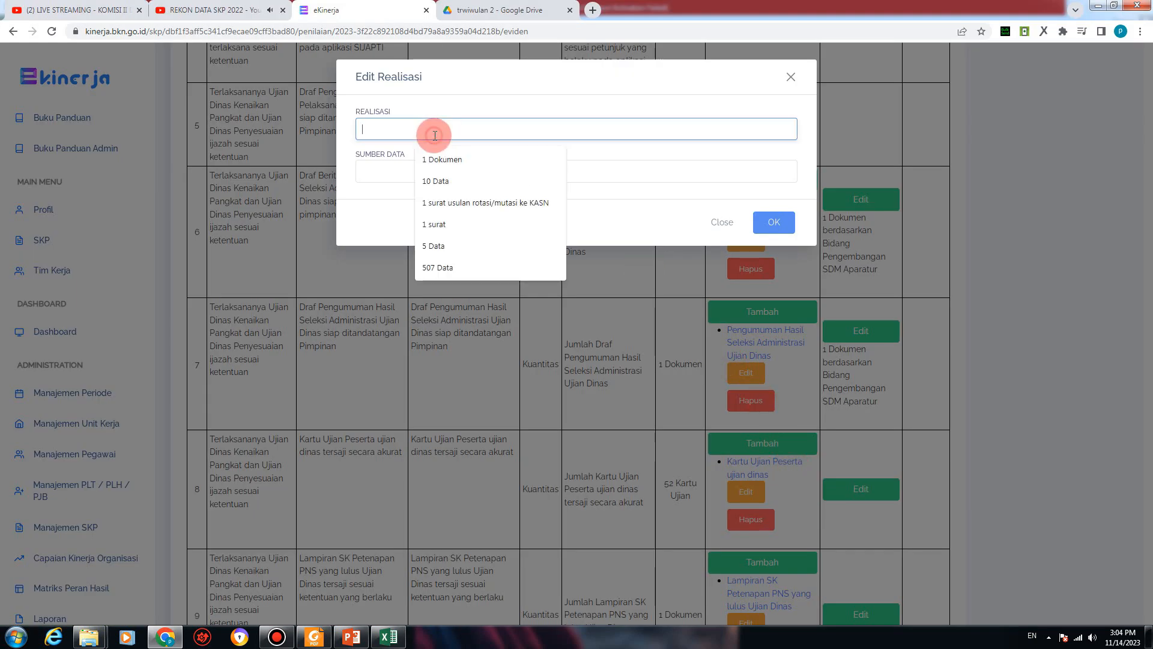
key("ctrl+v")
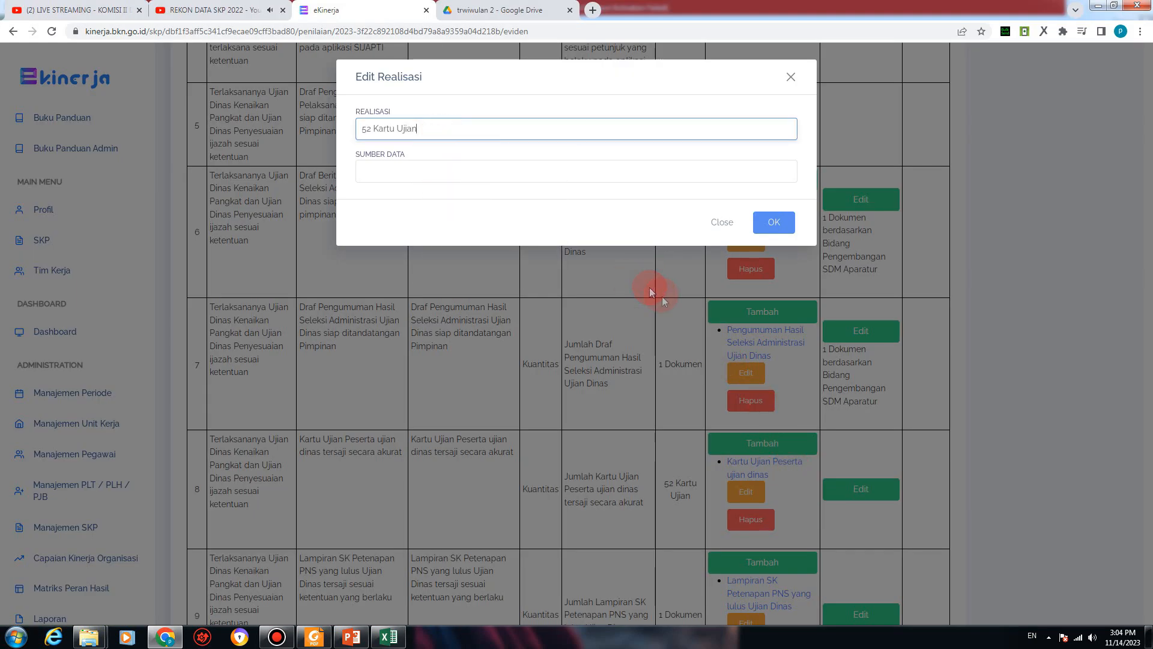
key("alt+Tab")
left_click(983, 424)
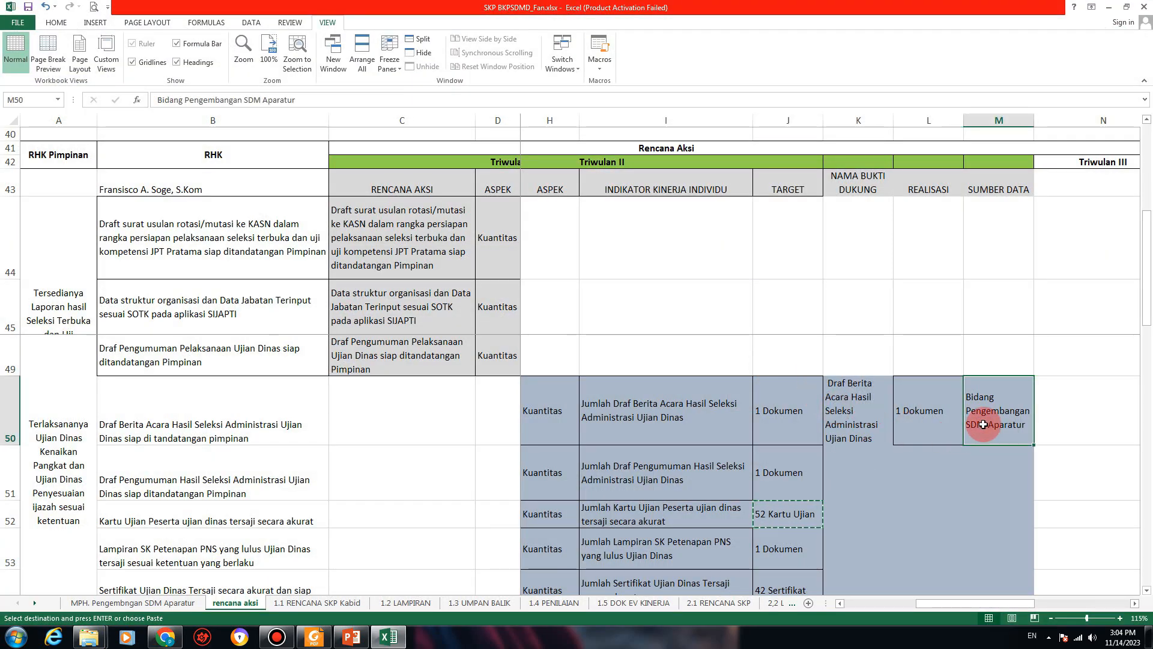
key("alt+Tab")
left_click(406, 170)
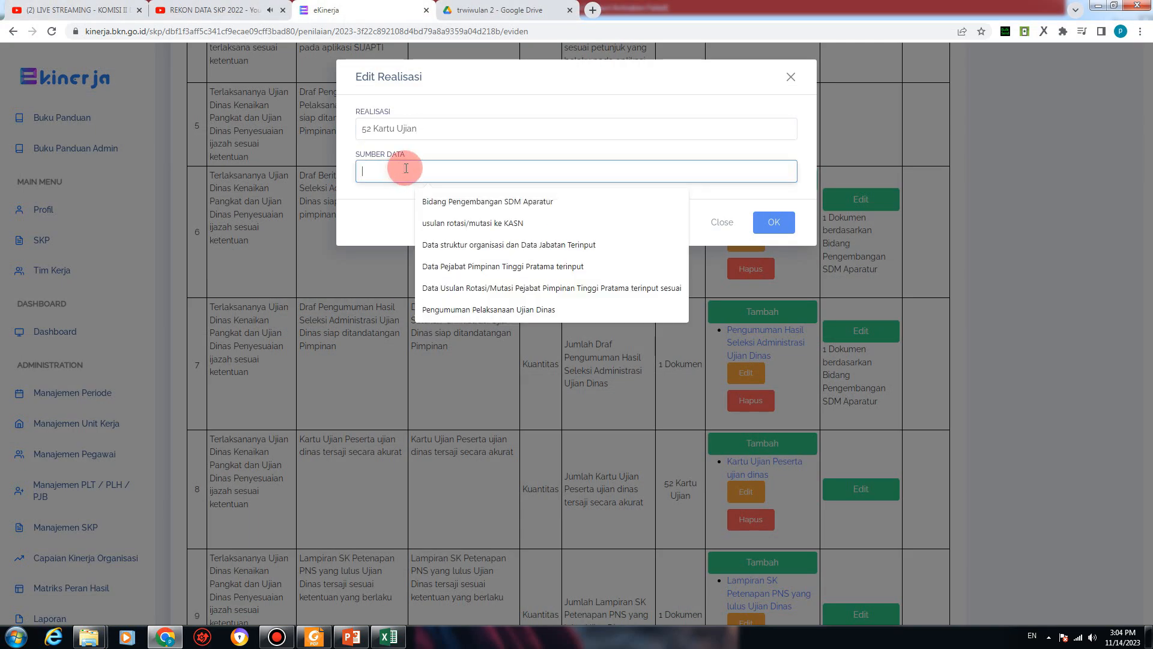
left_click(593, 201)
left_click(775, 223)
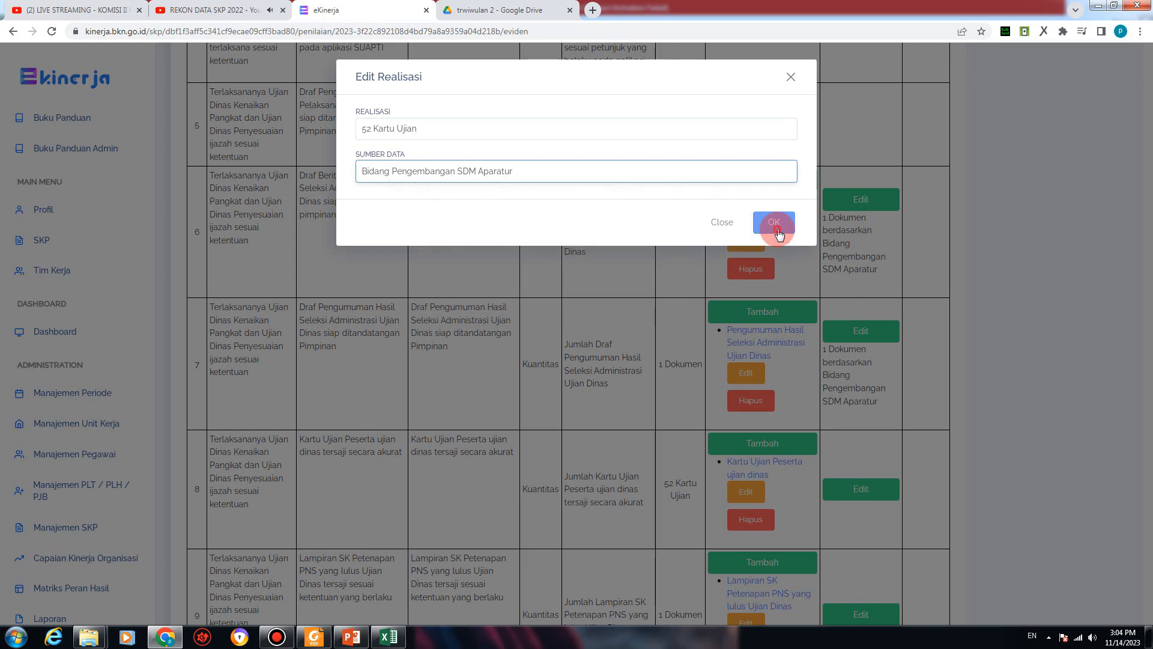
Step: Set row 9's data source to Bidang Pengembangan SDM Aparatur
scroll(853, 400, "down", 3)
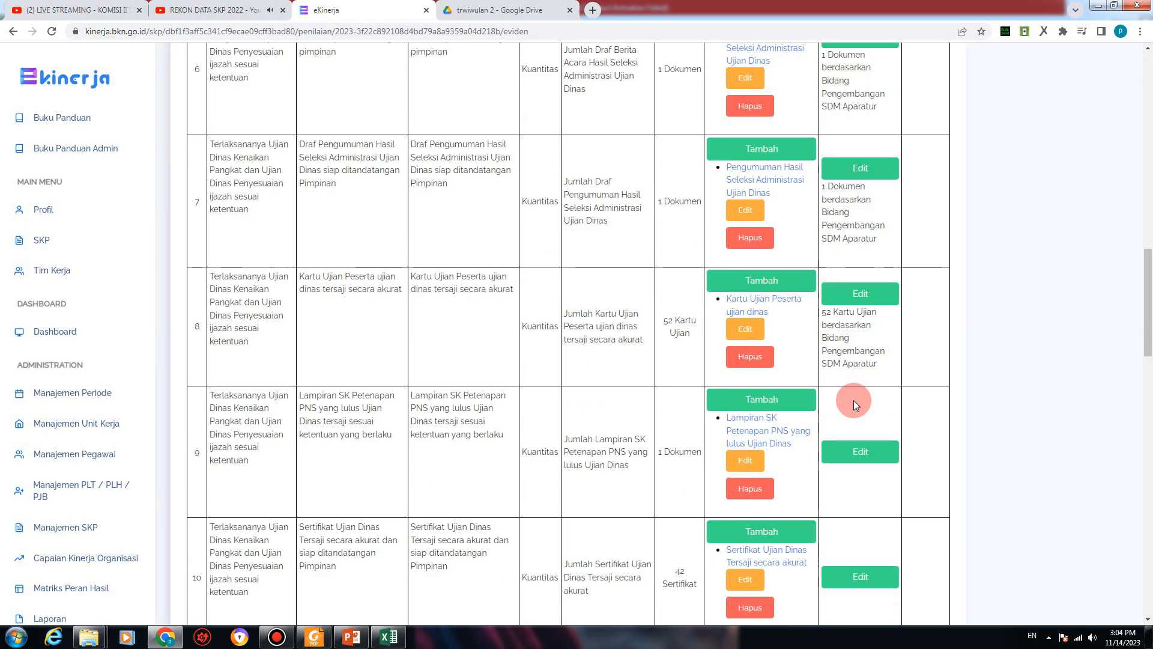
left_click(852, 433)
left_click(452, 172)
key("Down")
key("Return")
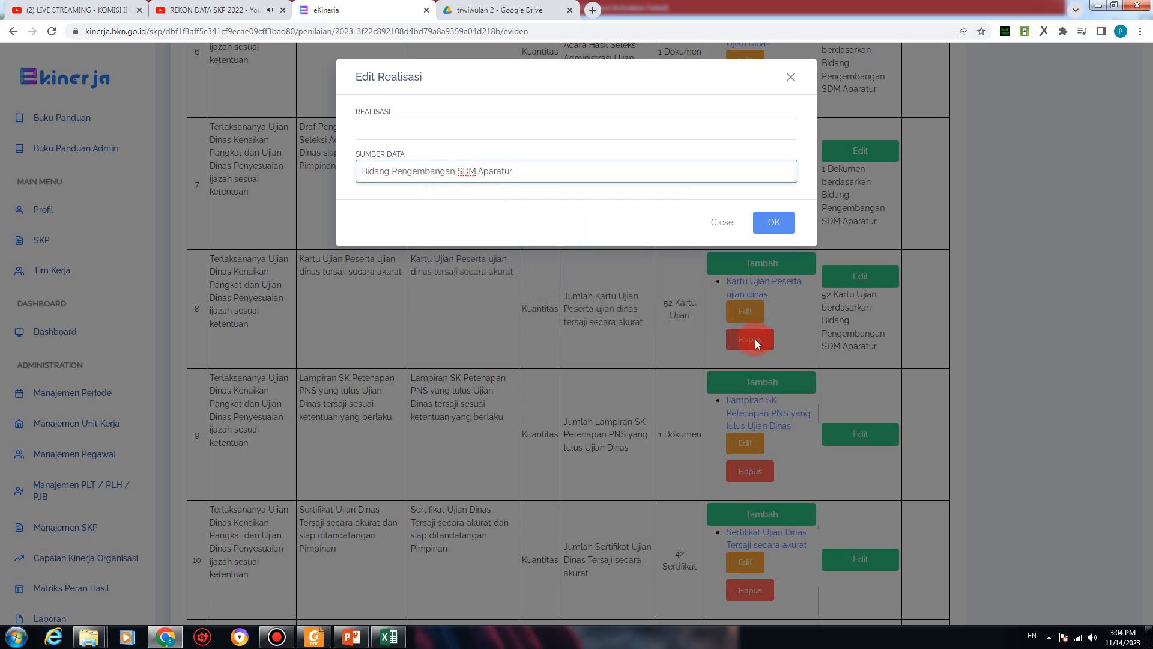
Step: Save 1 Dokumen from cell J53 as row 9's realisation and close the YouTube tab
key("alt+Tab")
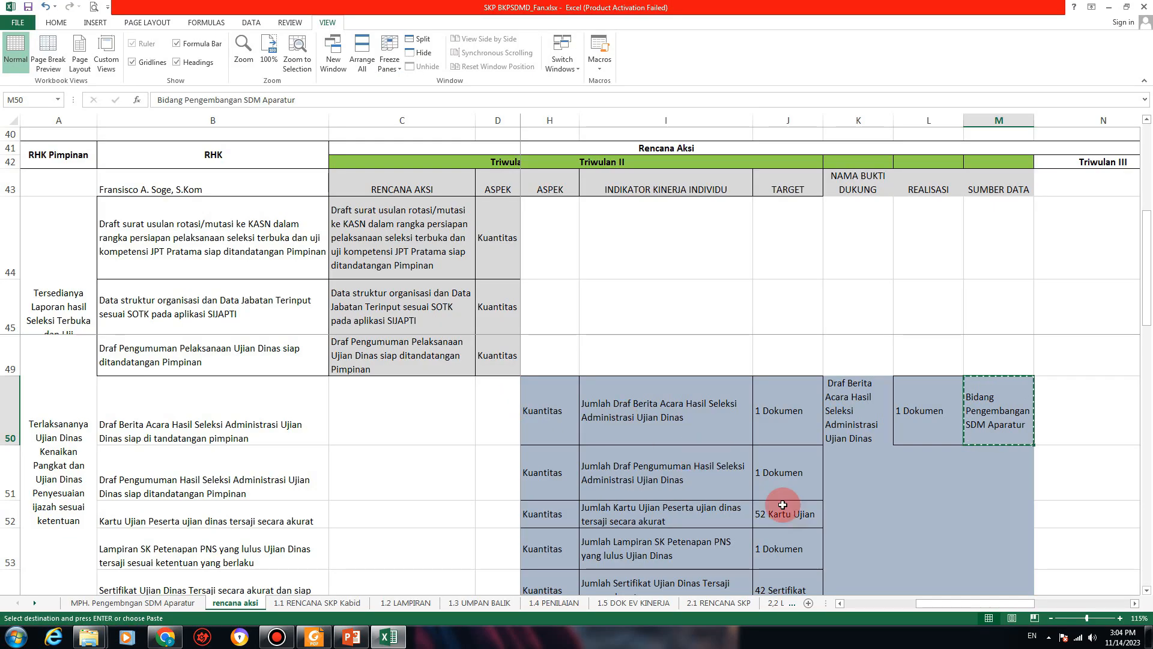
left_click(785, 543)
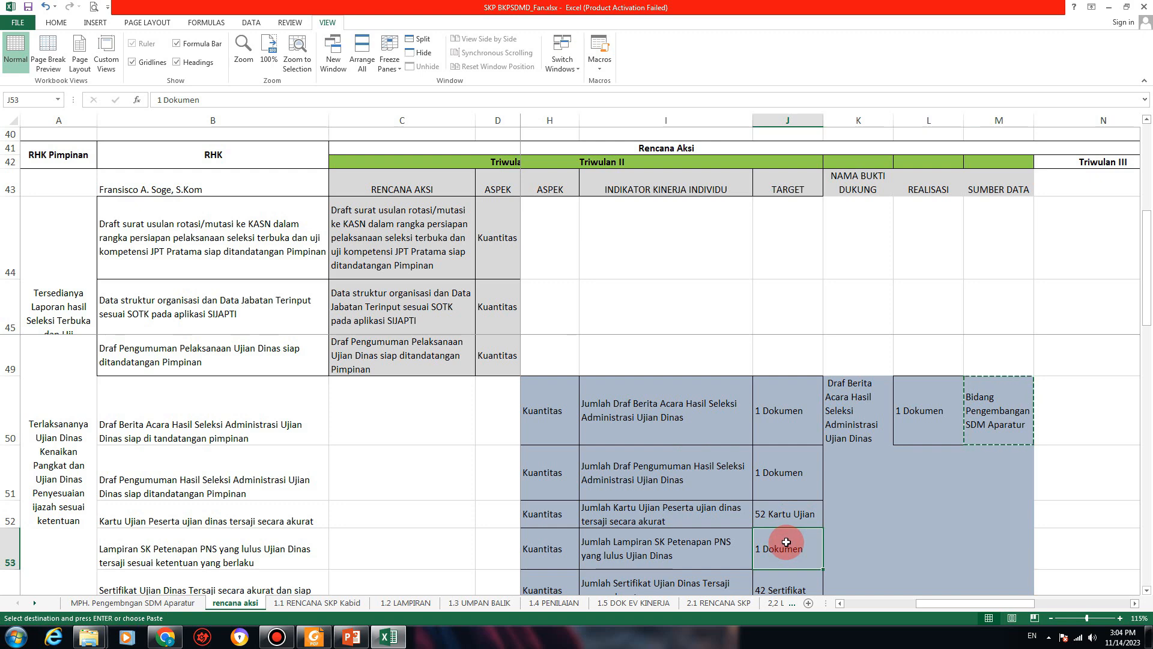
key("alt+Tab")
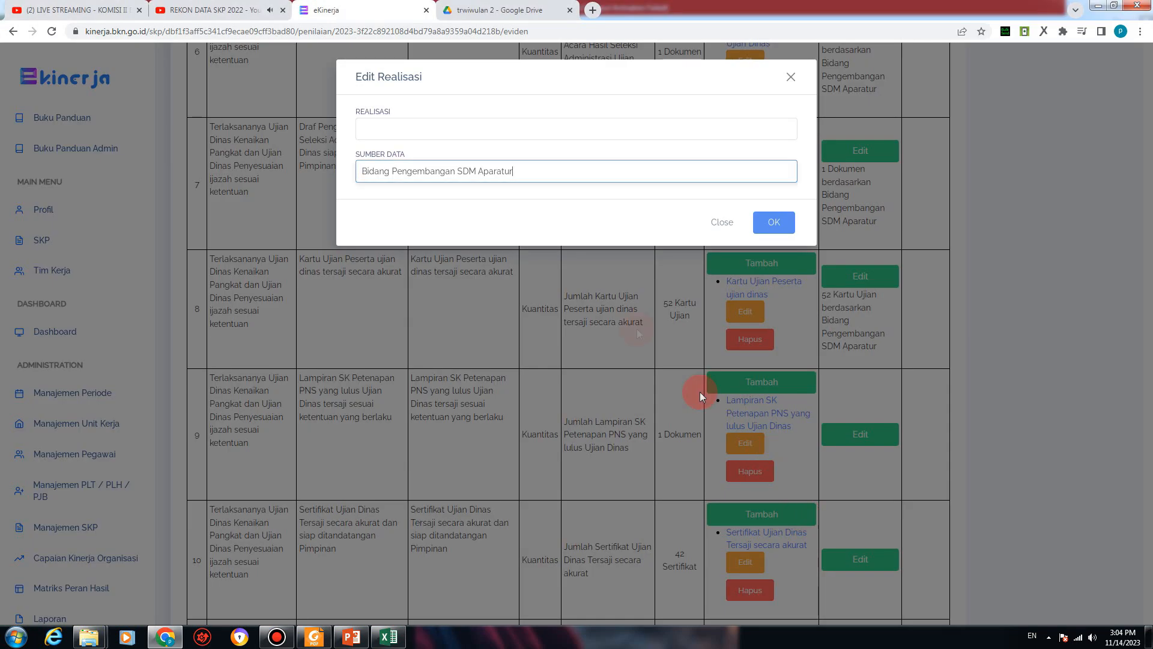
left_click(448, 131)
left_click(514, 168)
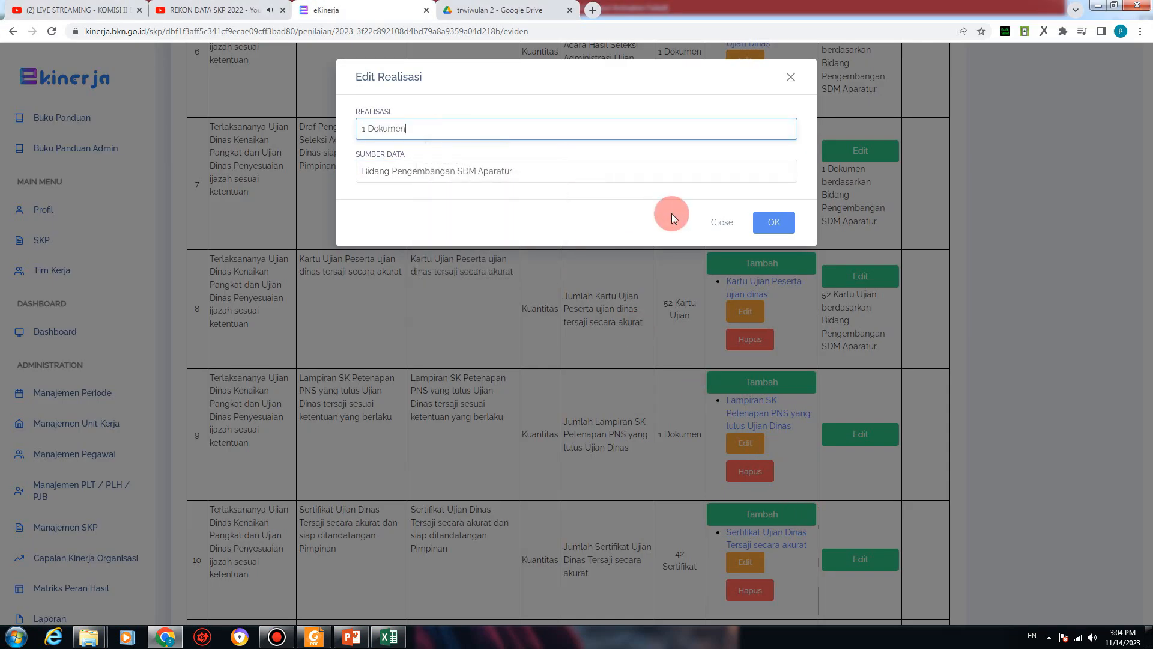
left_click(774, 225)
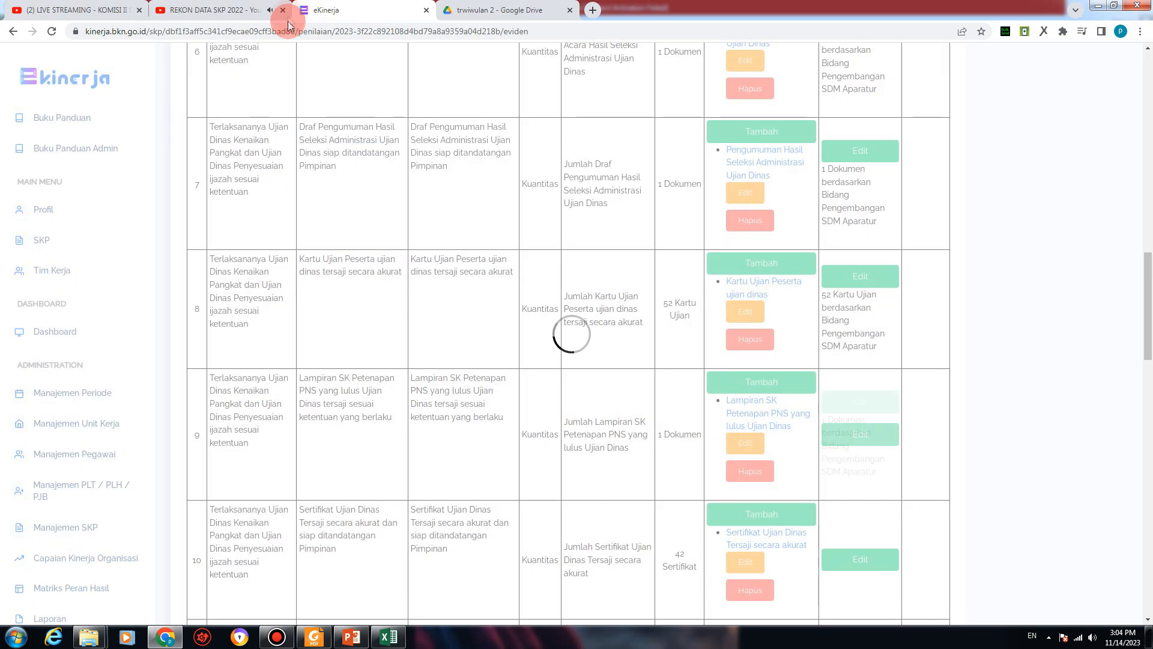
left_click(283, 11)
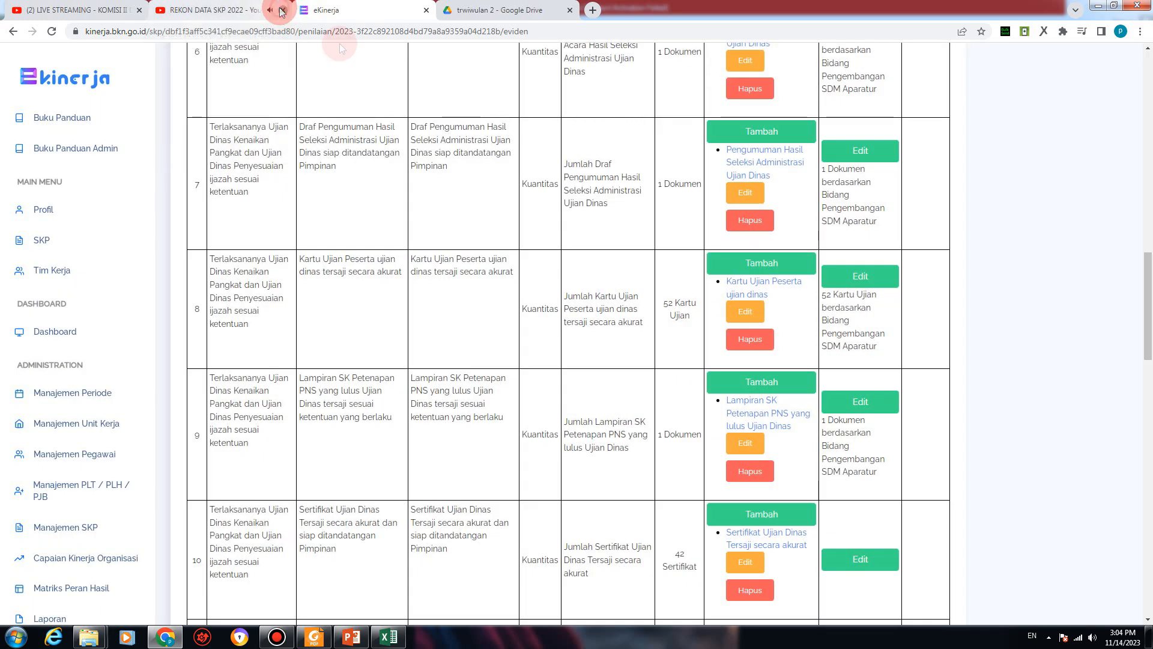
left_click(360, 11)
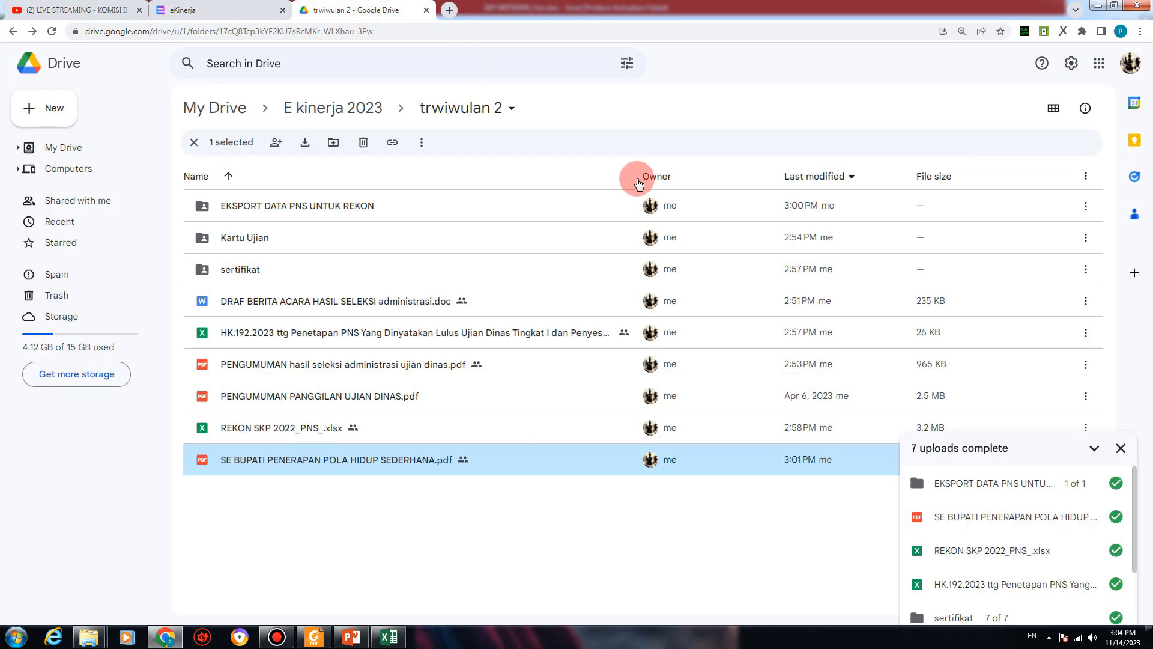
Step: Enter 42 Sertifikat from Excel cell J54 as row 10's realisation
left_click(244, 9)
scroll(773, 433, "down", 2)
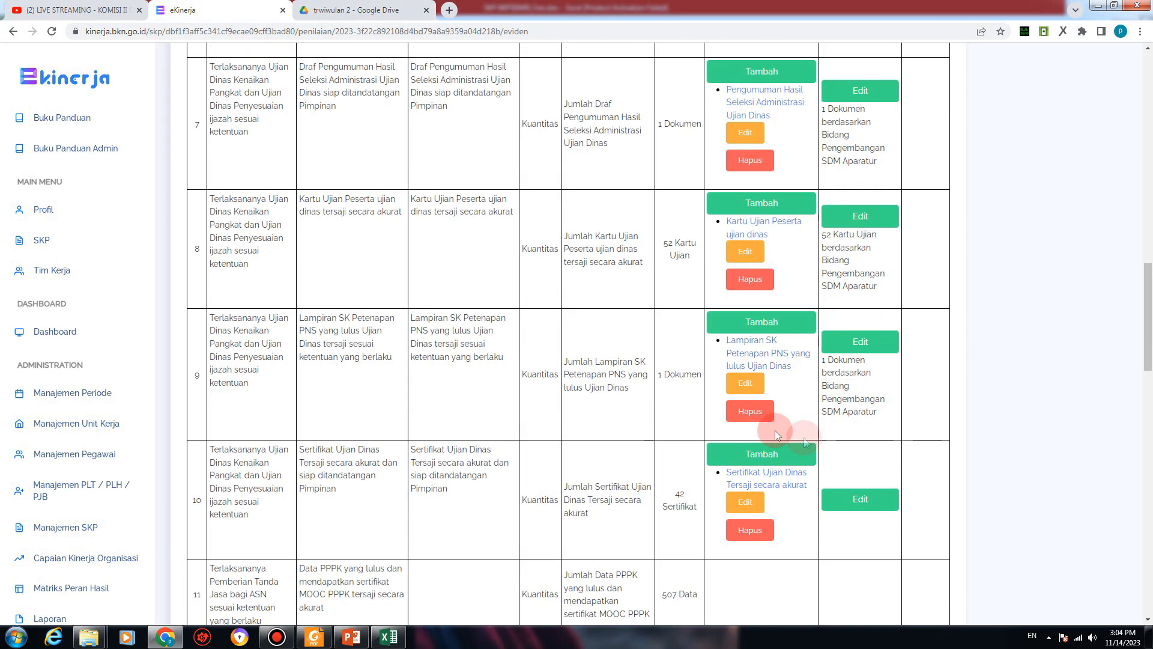
scroll(808, 453, "down", 2)
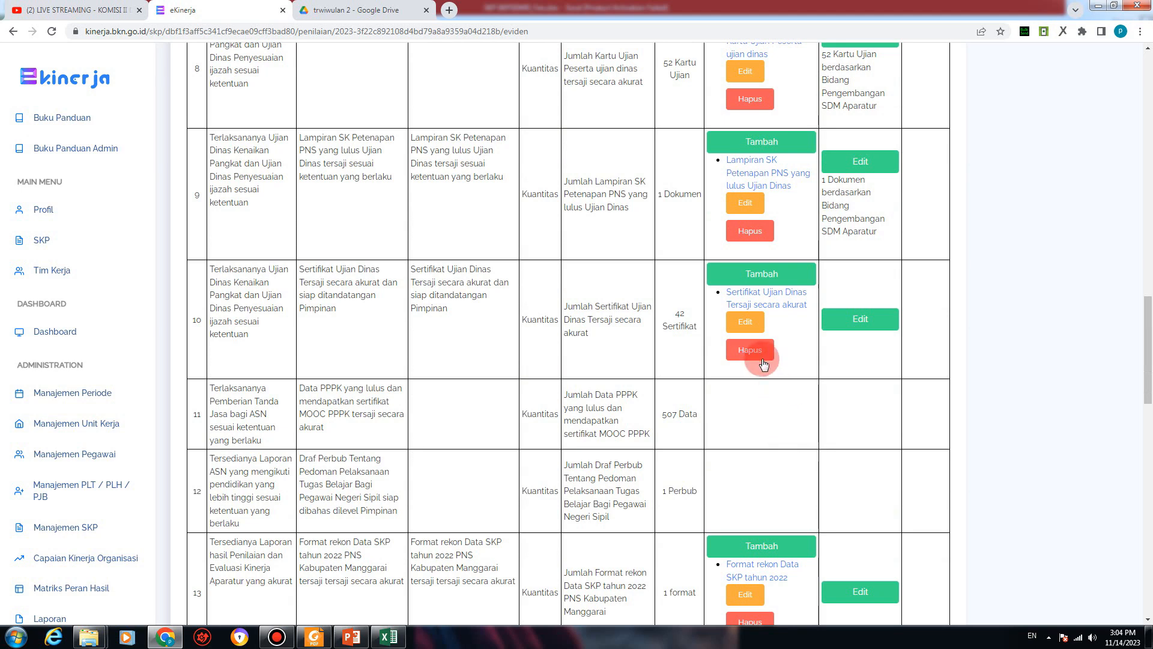
left_click(853, 324)
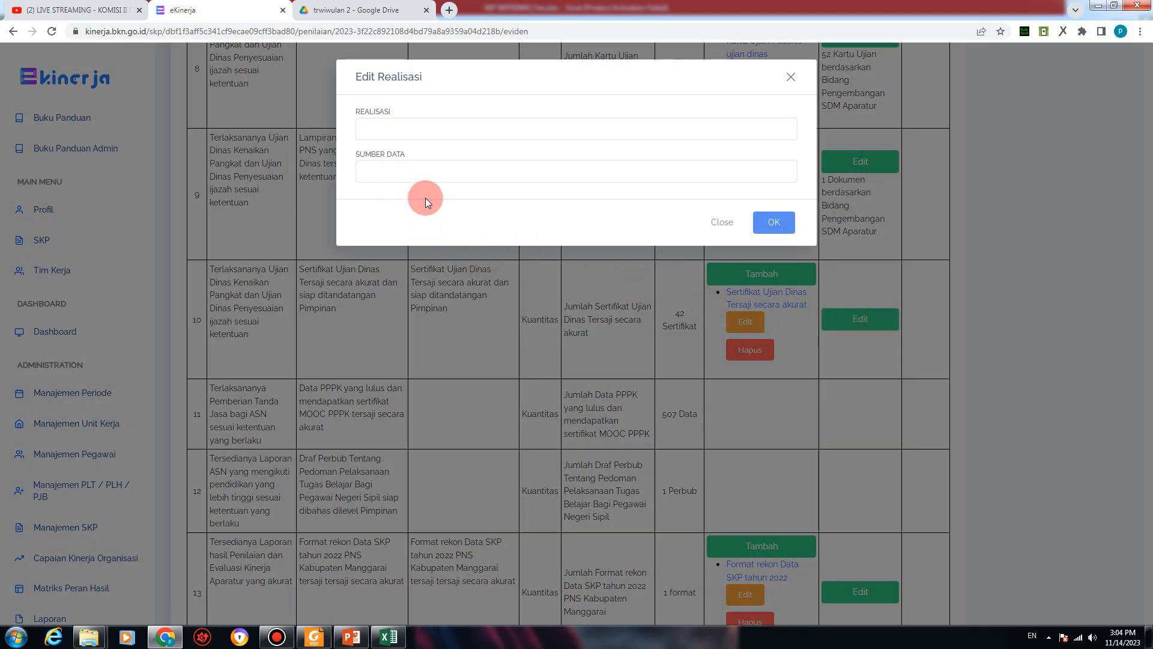
key("alt+Tab")
scroll(758, 501, "down", 3)
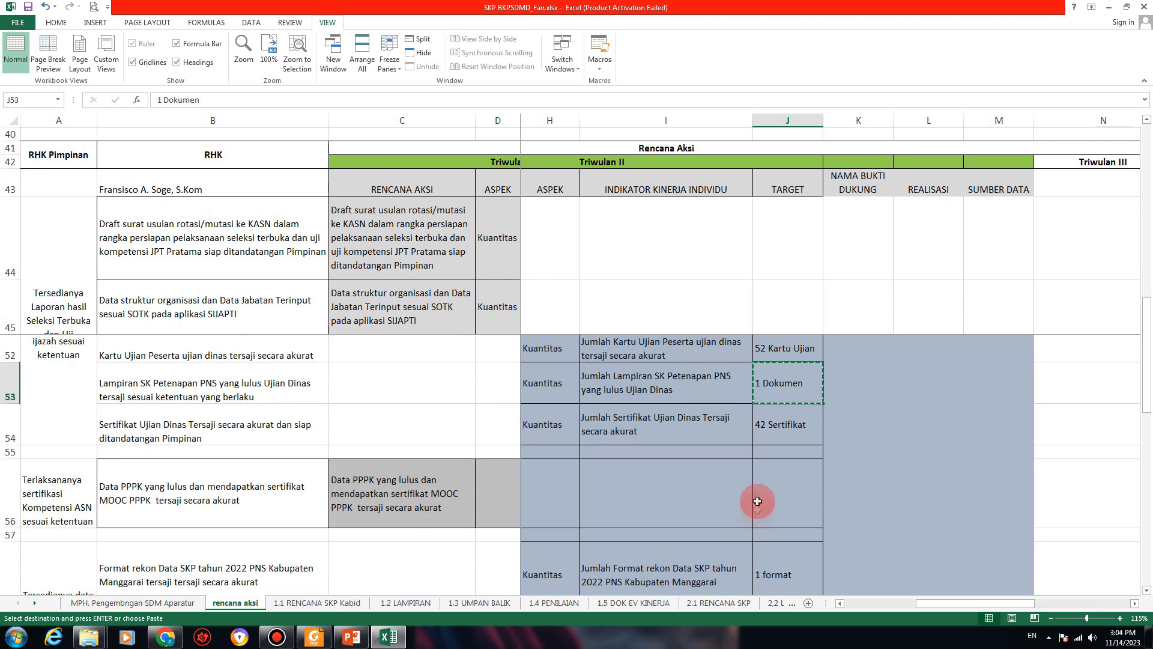
left_click(778, 426)
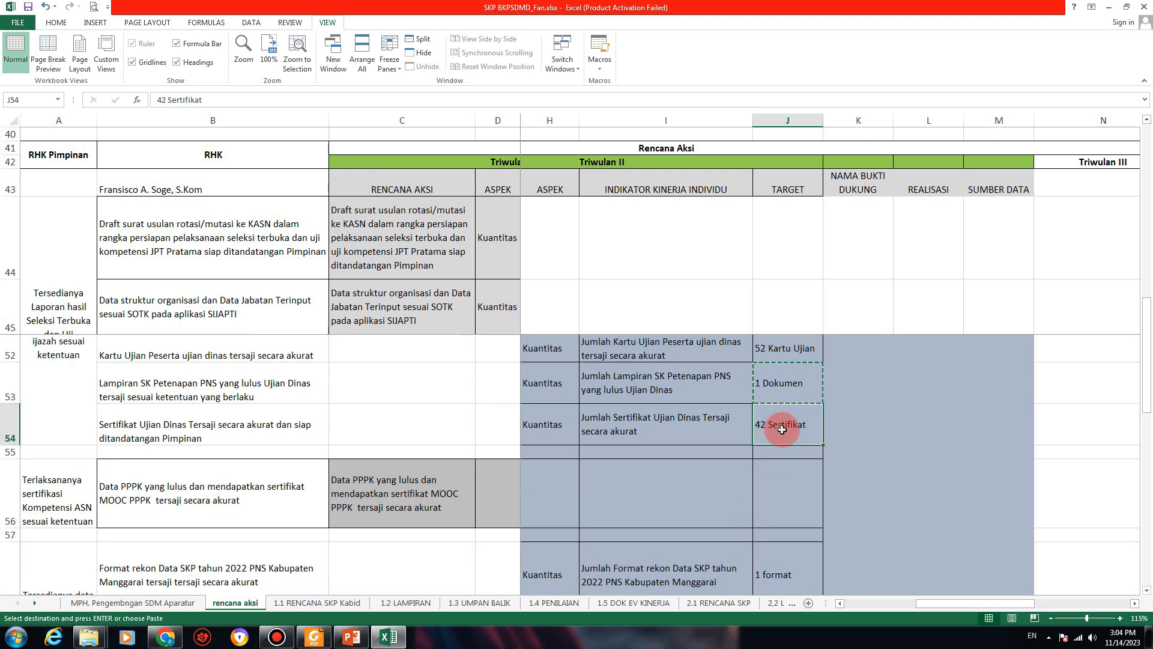
key("alt+Tab")
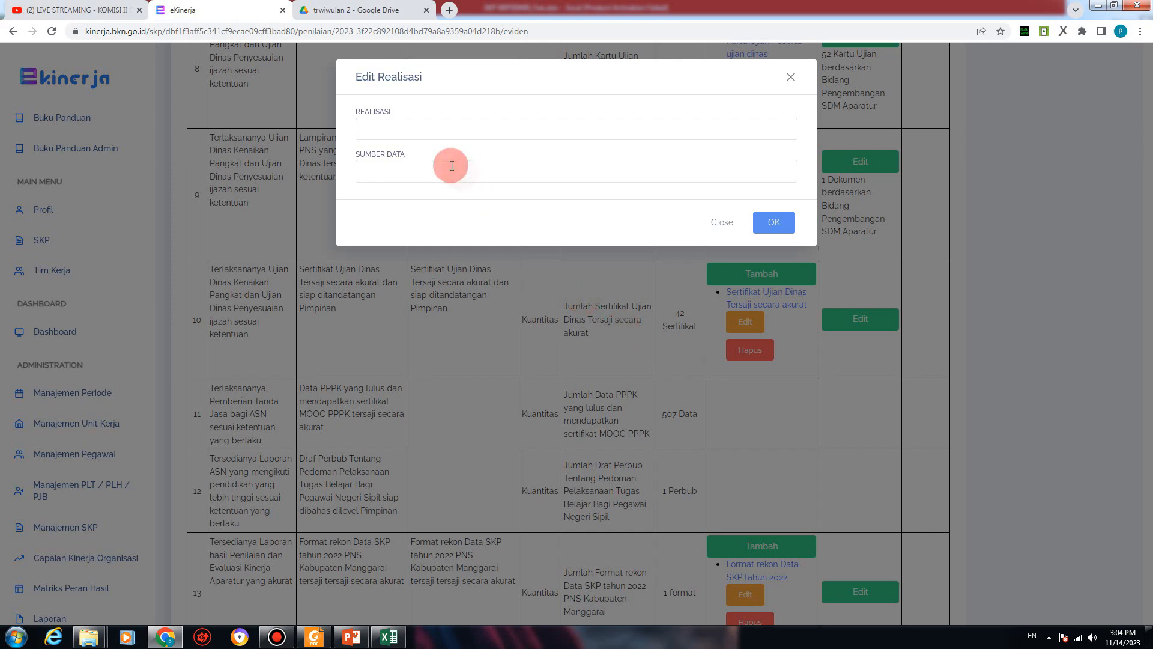
left_click(434, 131)
type("42 Sertifikat")
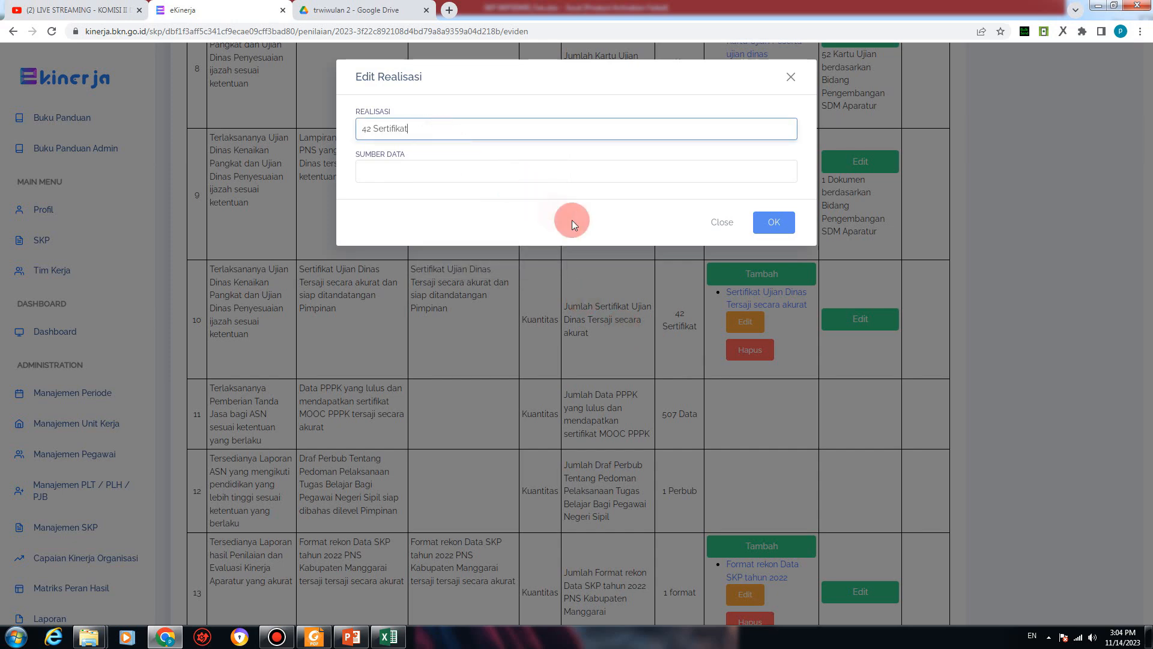
Step: Set row 10's data source to Bidang Pengembangan SDM Aparatur
key("alt+Tab")
scroll(858, 392, "up", 2)
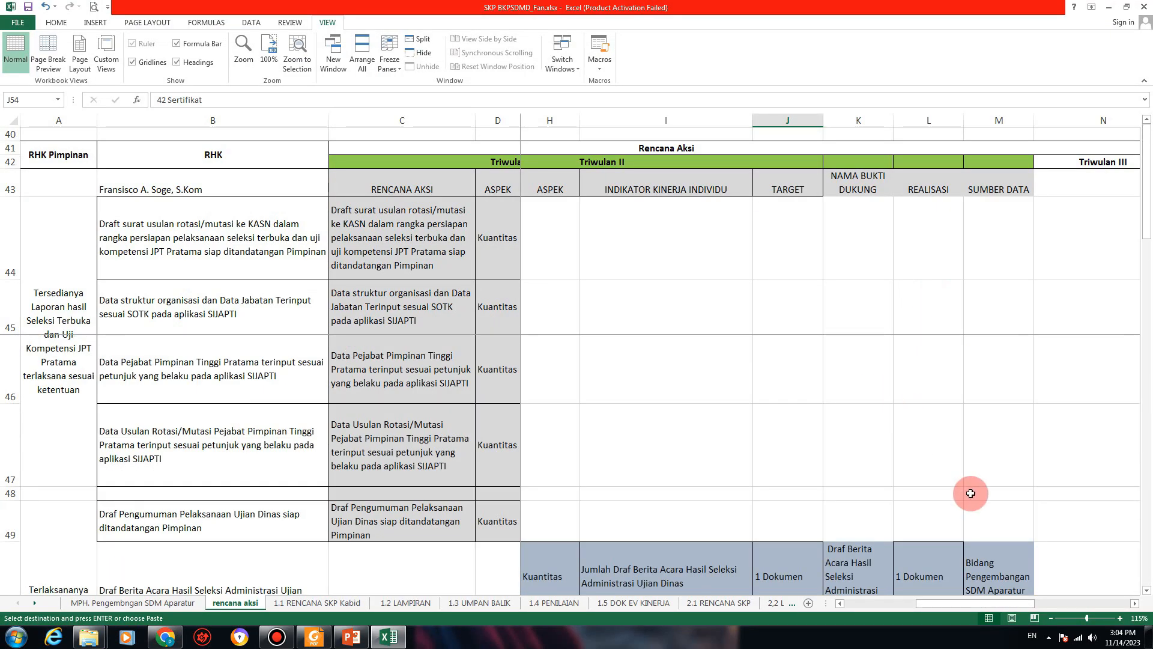
left_click(985, 562)
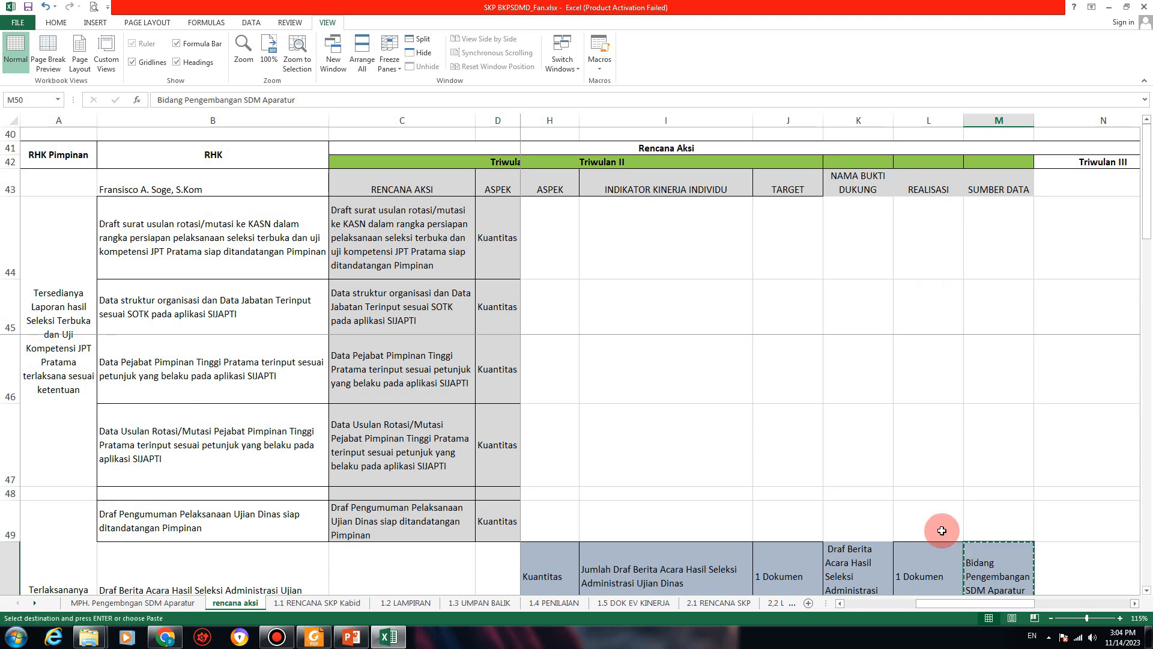
key("alt+Tab")
left_click(388, 169)
left_click(521, 201)
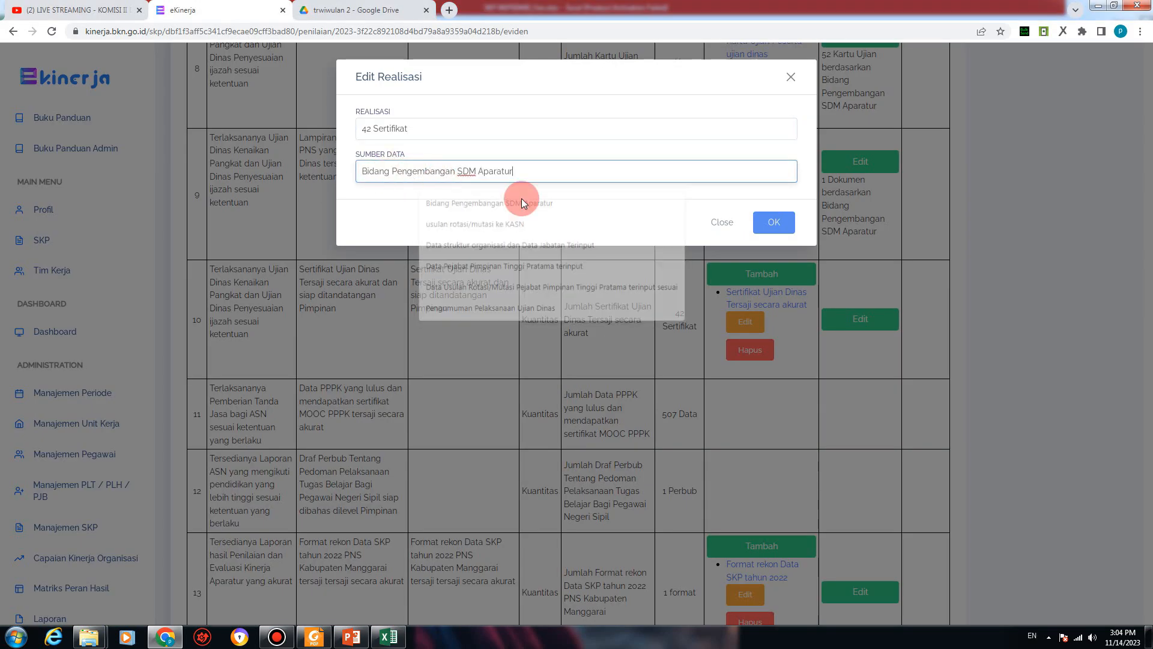
scroll(768, 467, "down", 5)
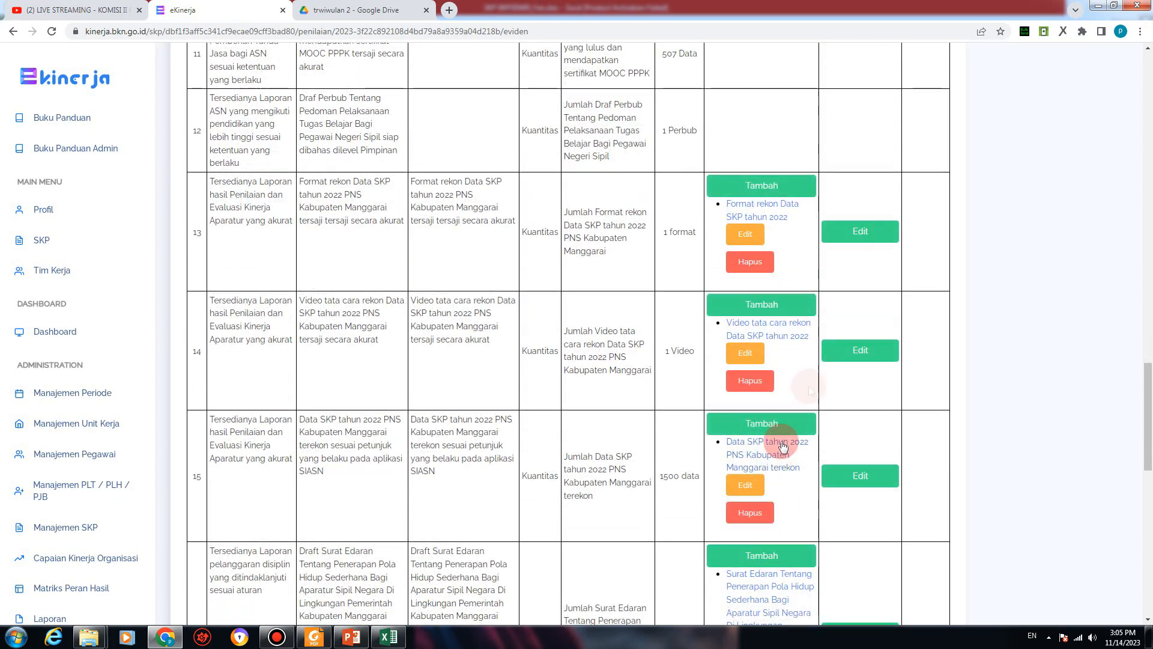
Step: Set row 13's data source to Bidang Pengembangan SDM Aparatur
scroll(822, 338, "up", 3)
scroll(821, 340, "down", 1)
left_click(847, 412)
left_click(496, 174)
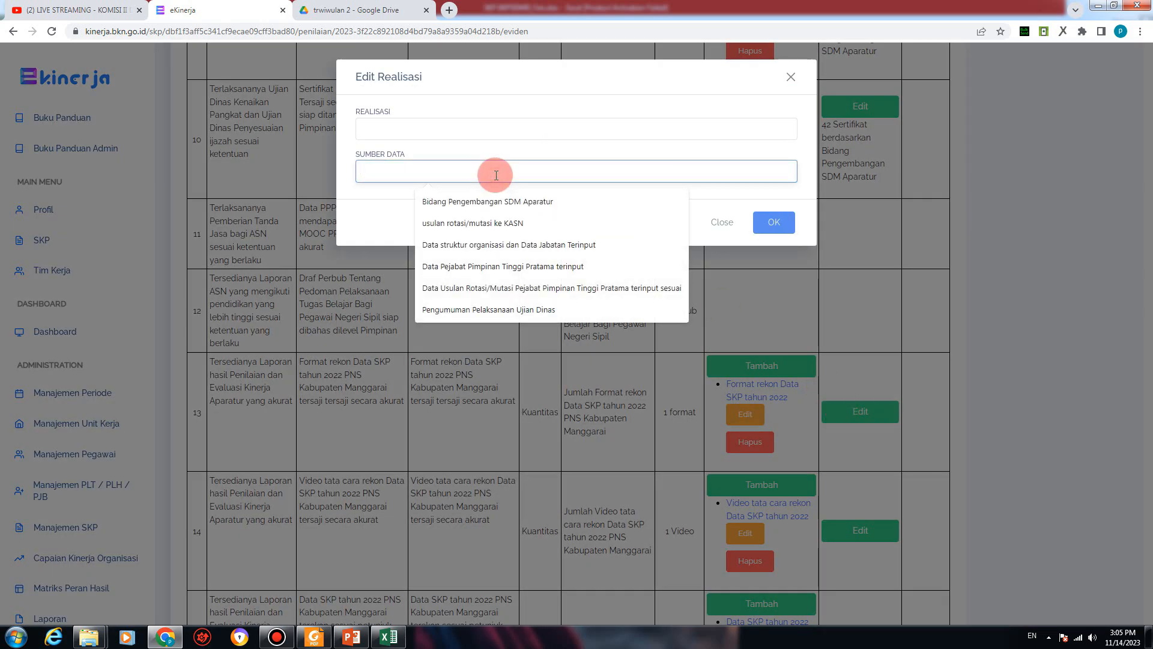
type("Bidang Pengembangan SDM Aparatur")
Step: Save 1 format from Excel cell J58 as row 13's realisation
key("alt+Tab")
scroll(734, 458, "down", 3)
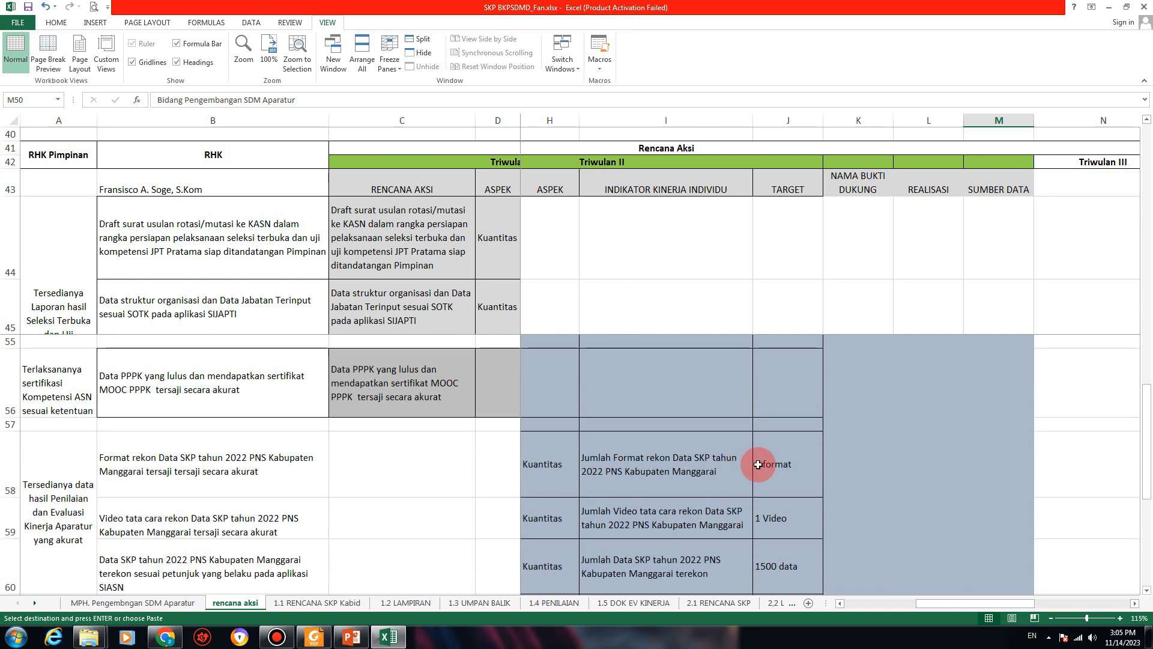
left_click(762, 460)
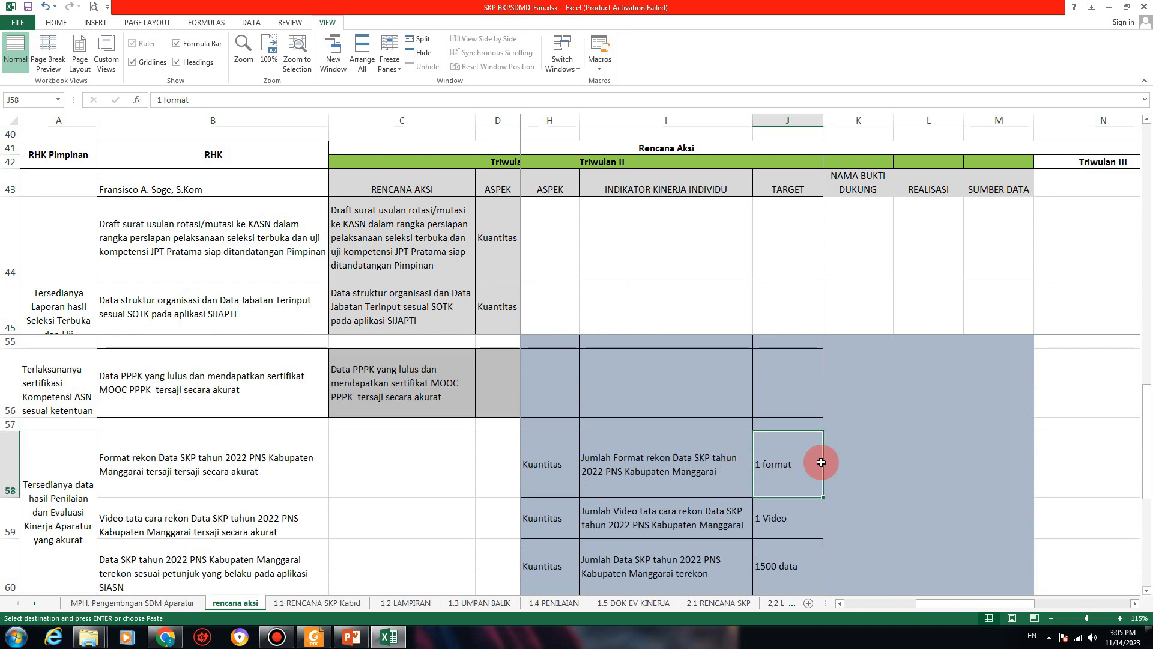
key("ctrl+c")
scroll(819, 462, "up", 3)
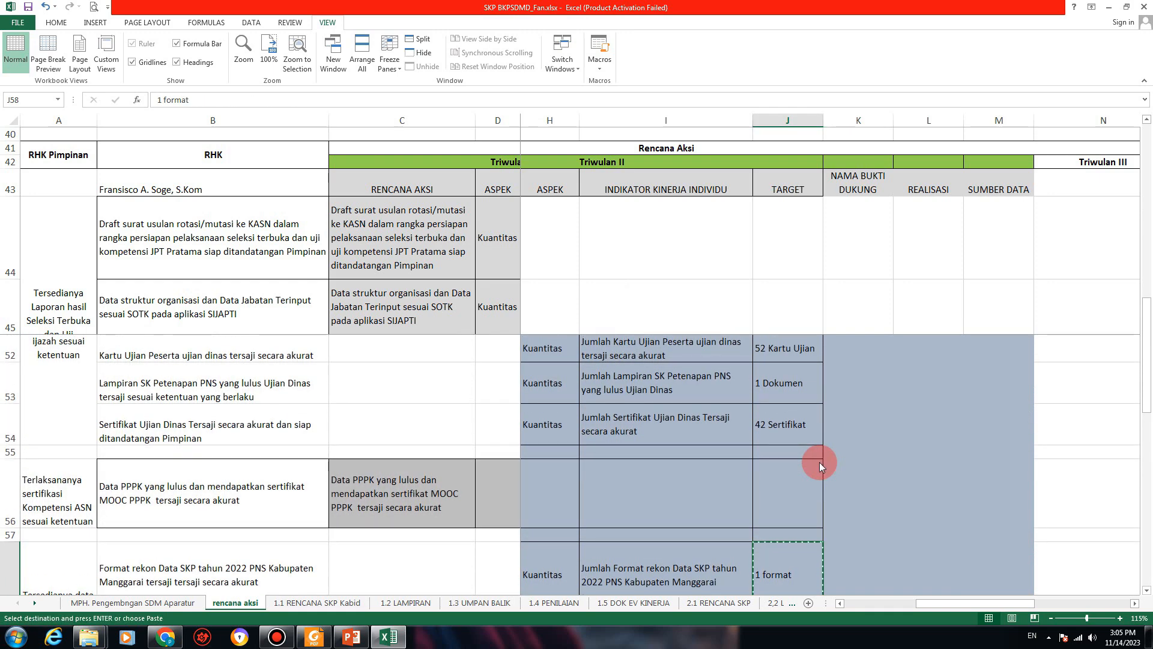
key("alt+Tab")
left_click(468, 128)
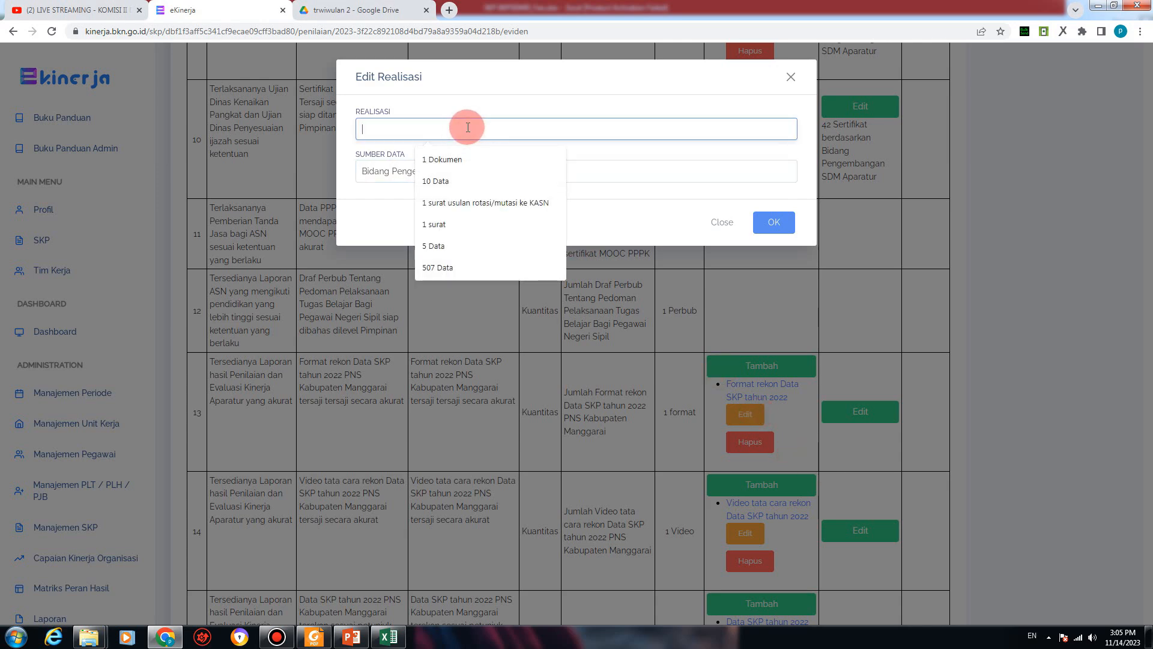
key("ctrl+v")
left_click(760, 223)
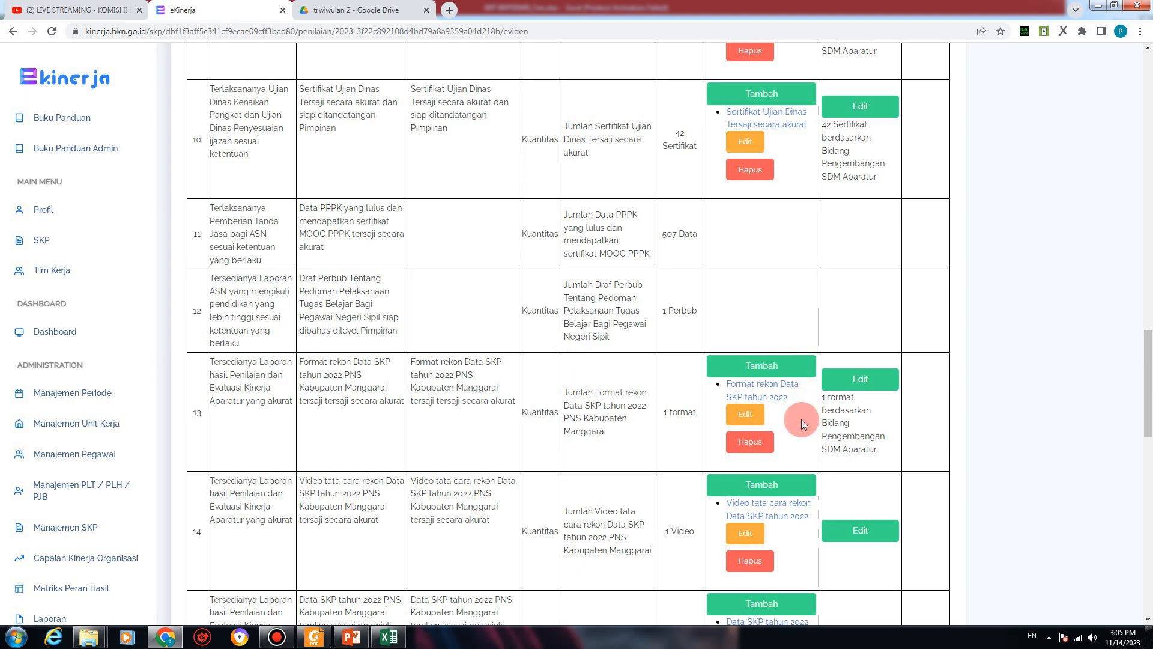
Step: Enter 1 Video from cell J59 as row 14's realisation
scroll(811, 423, "down", 1)
left_click(844, 473)
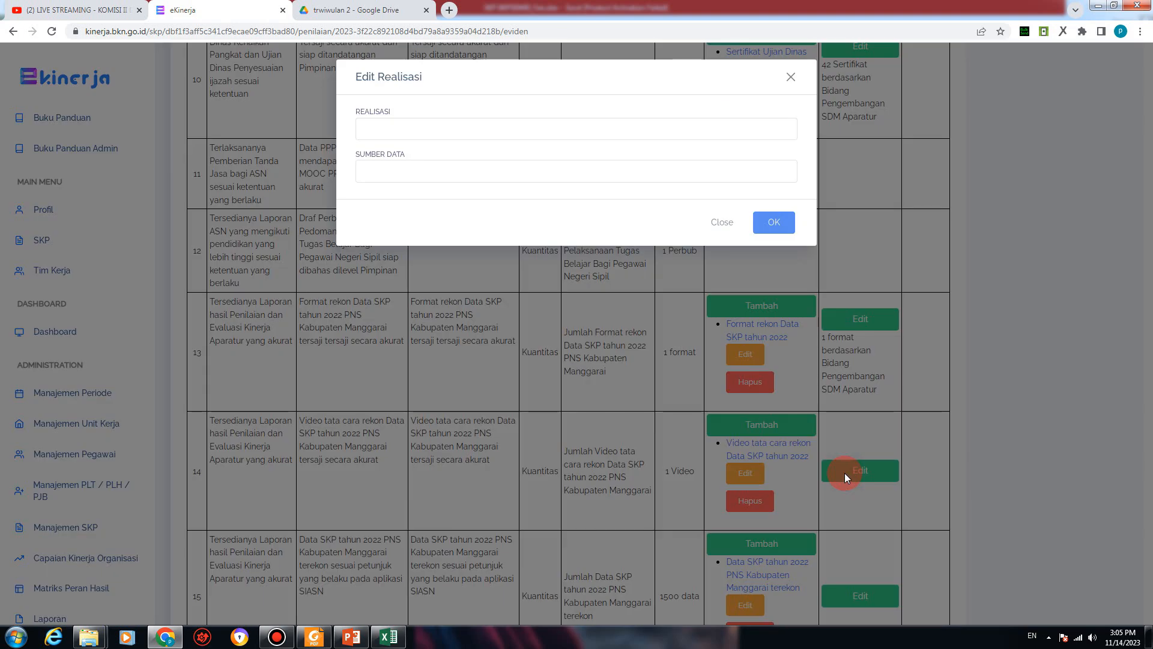
key("alt+Tab")
scroll(684, 511, "down", 1)
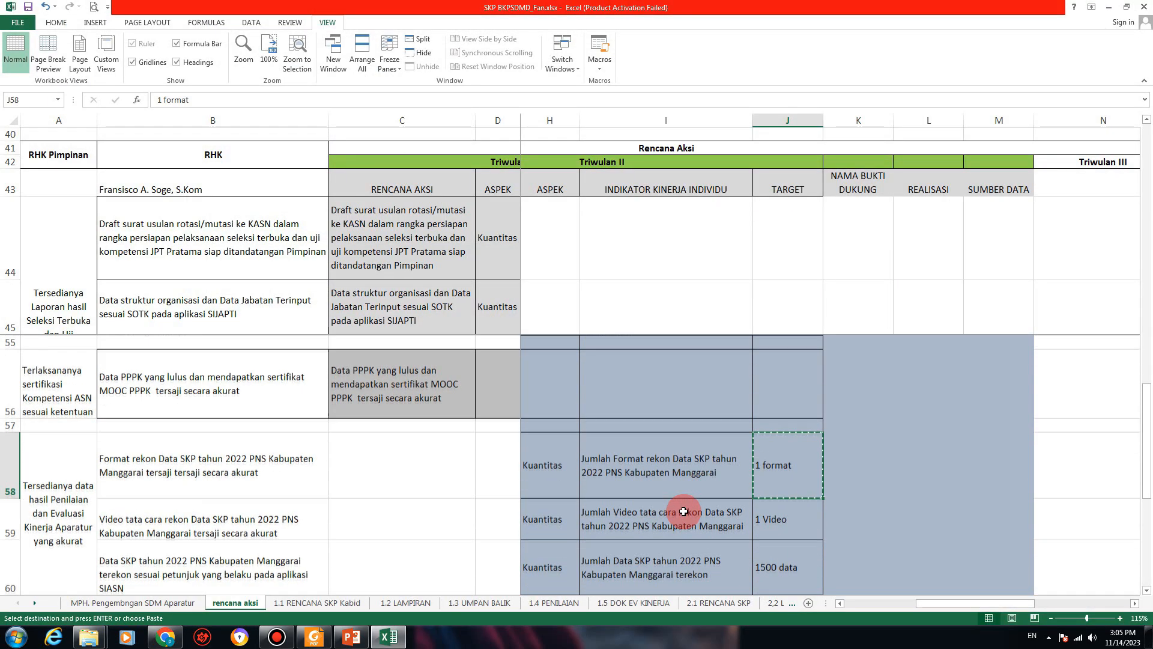
left_click(771, 519)
key("ctrl+c")
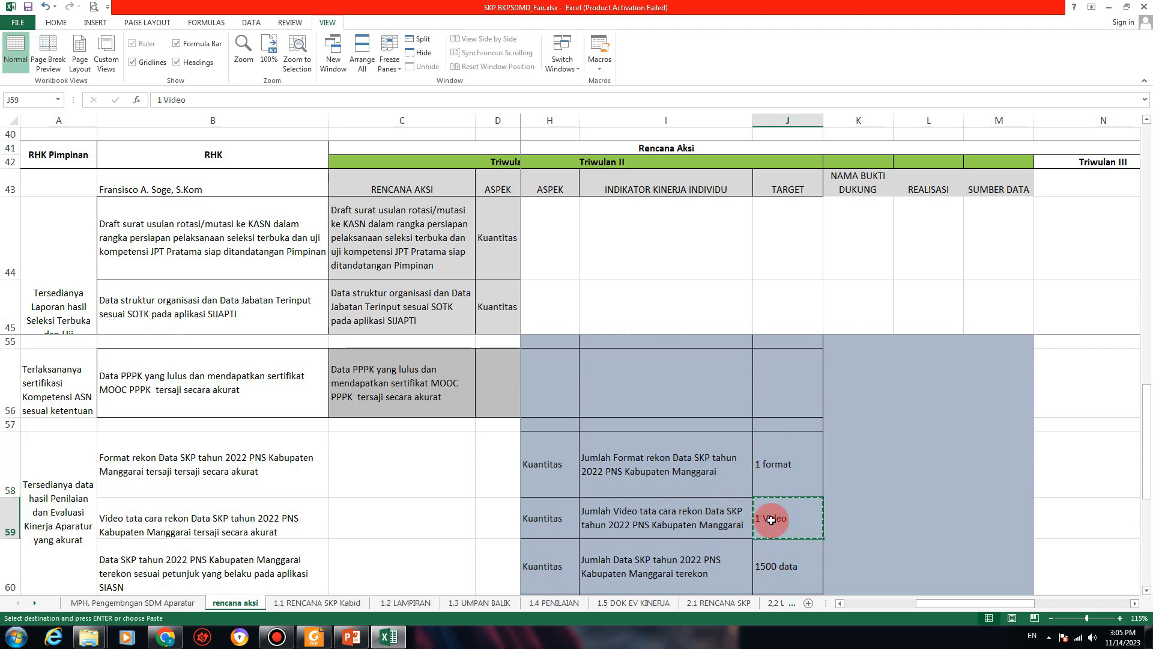
key("alt+Tab")
left_click(427, 127)
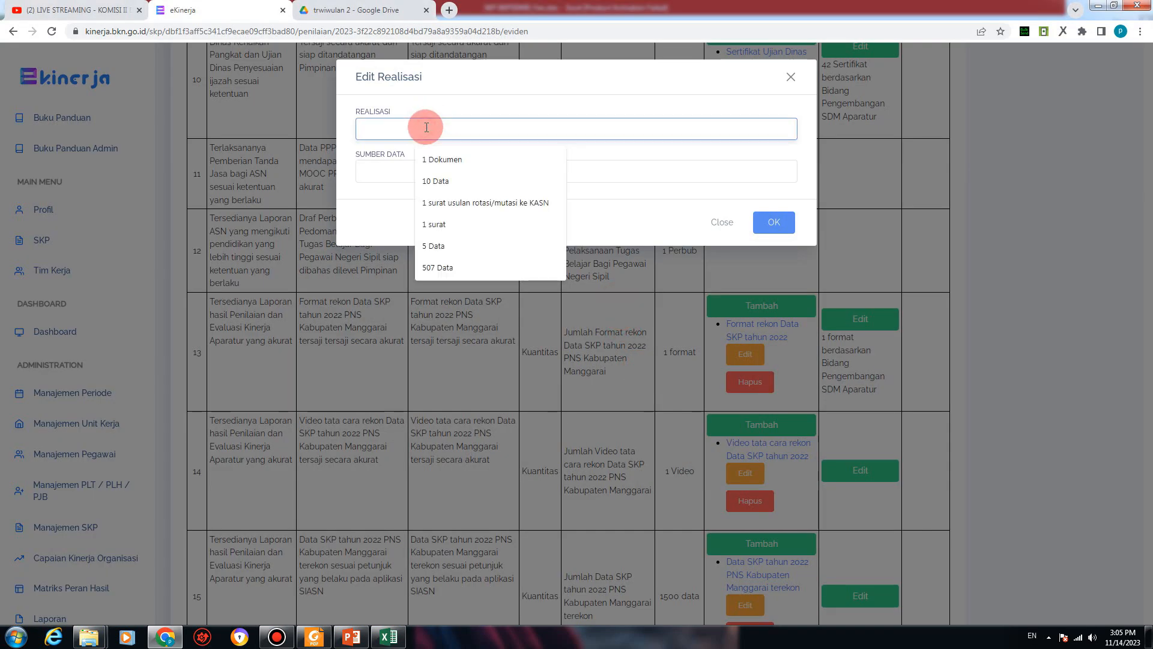
key("ctrl+v")
Step: Set row 14's data source to Bidang Pengembangan SDM Aparatur and save
key("alt+Tab")
scroll(836, 355, "up", 5)
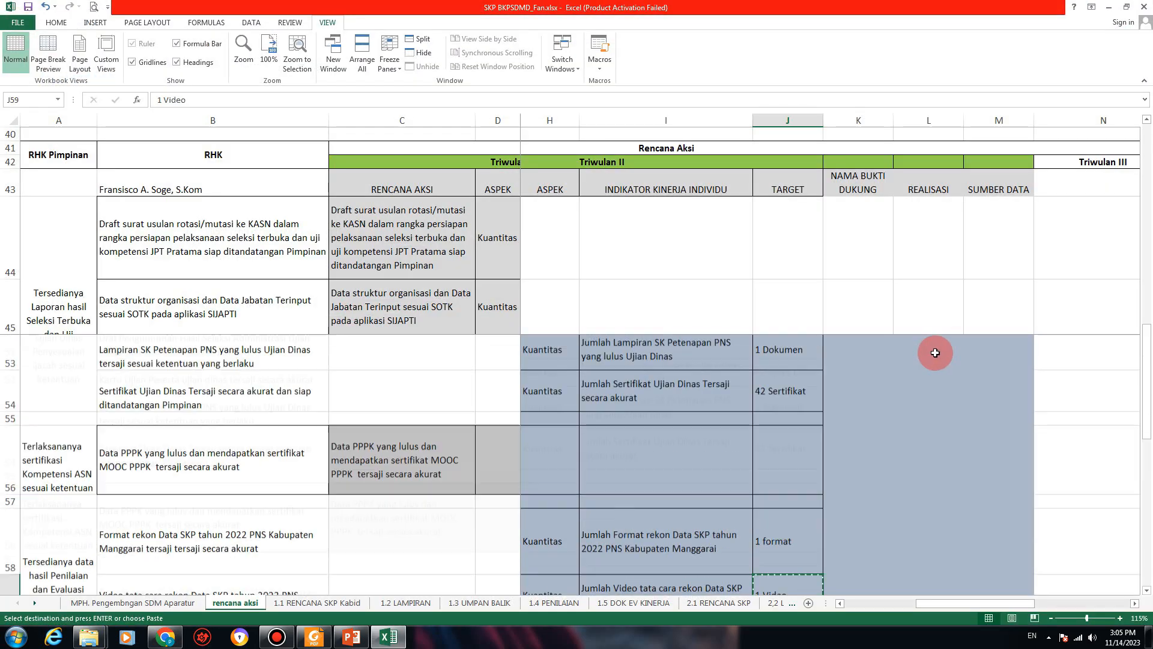
left_click(994, 562)
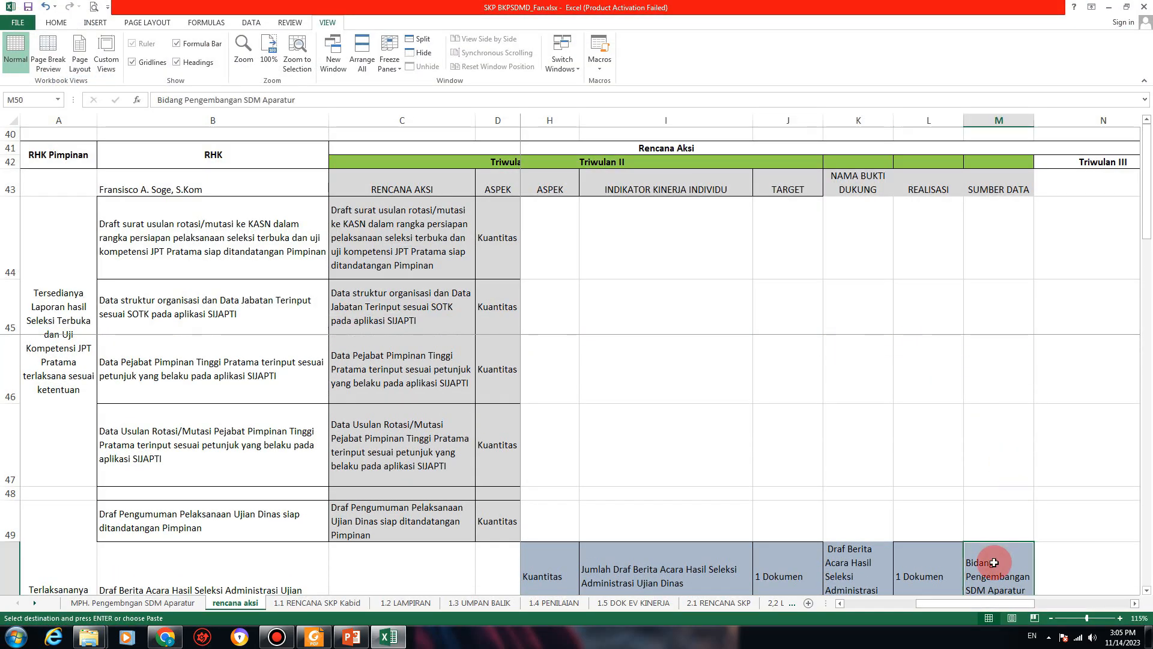
key("alt+Tab")
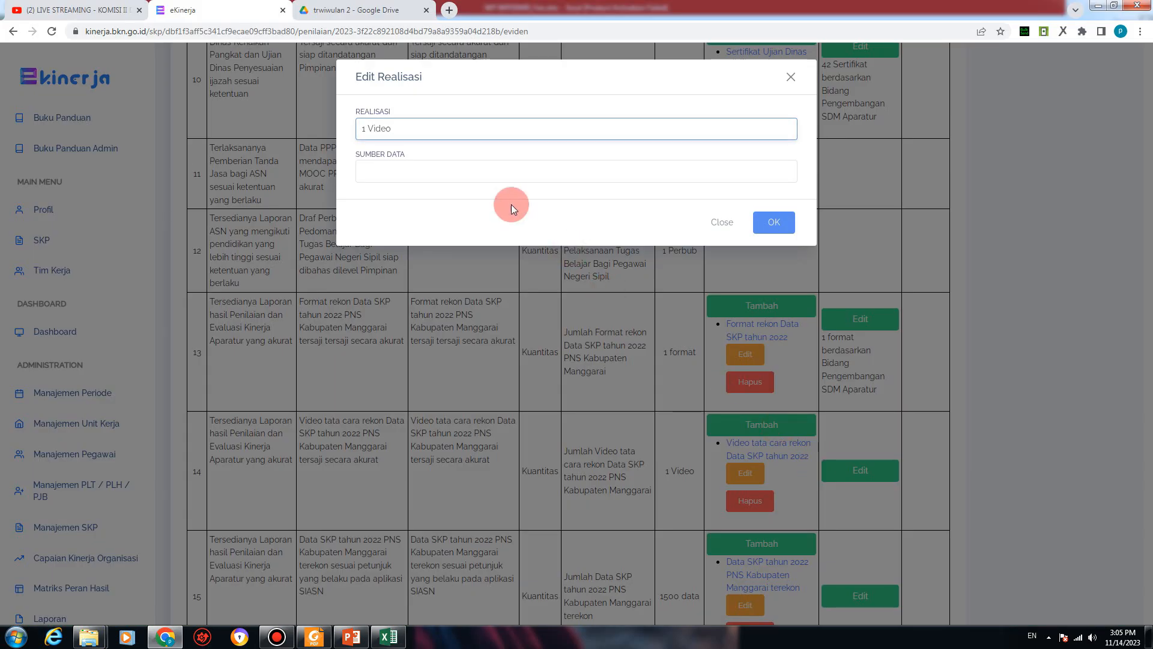
left_click(460, 170)
key("ctrl+v")
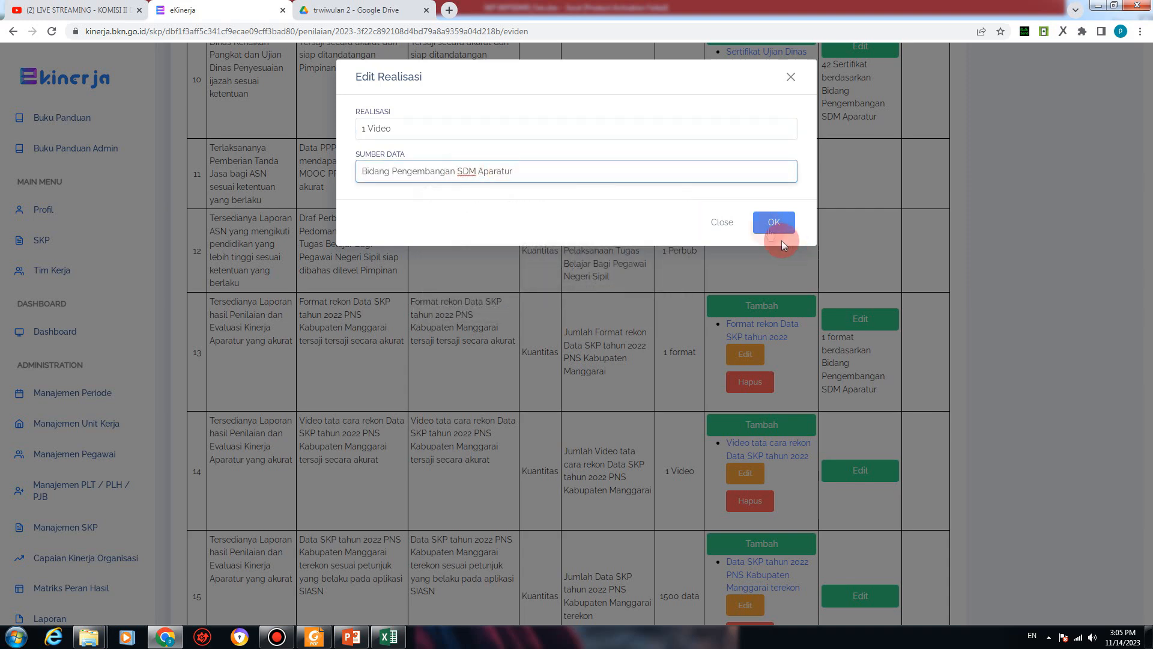
left_click(771, 222)
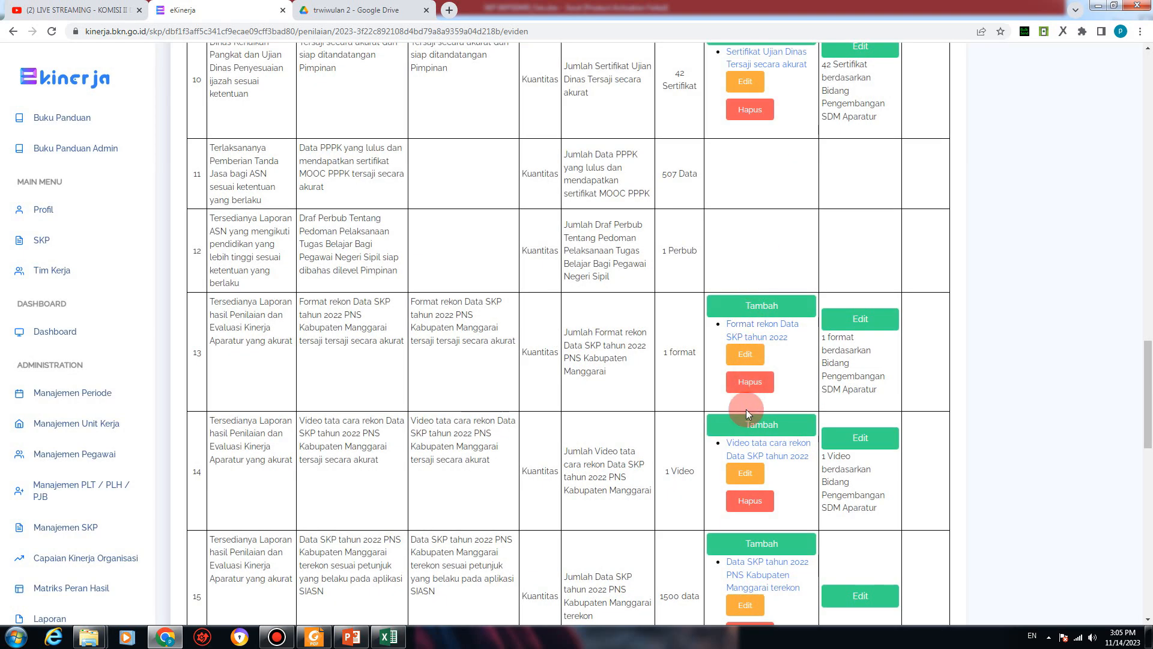
Step: Record row 15 as 1500 data (cell J60) from Bidang Pengembangan SDM Aparatur
scroll(761, 451, "down", 1)
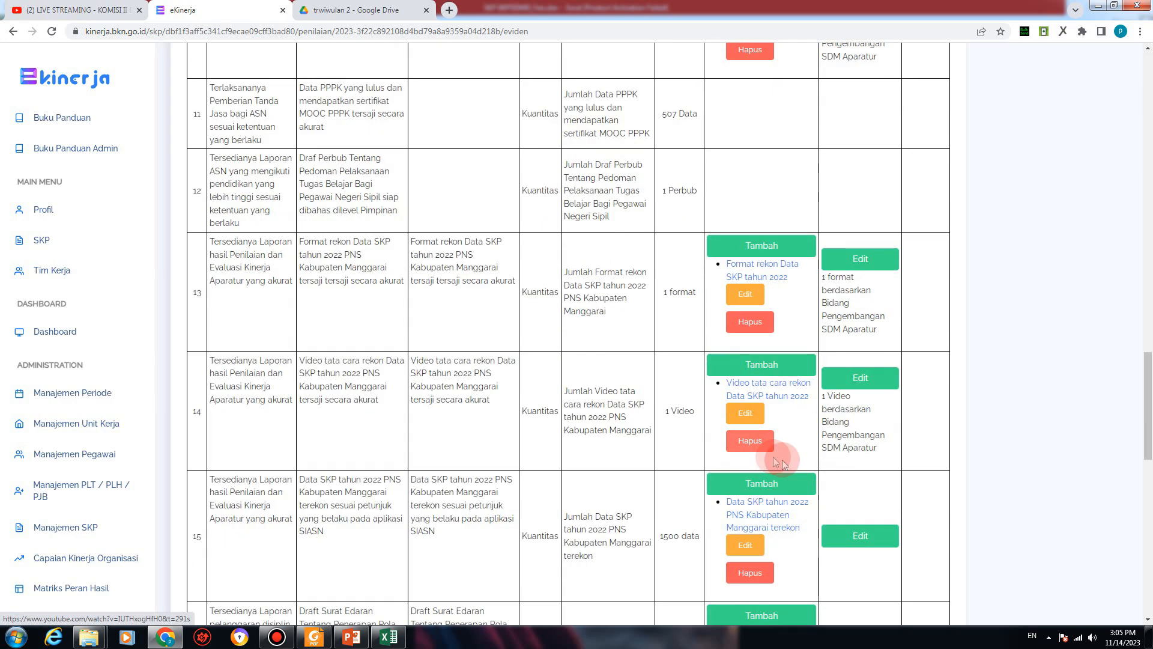
left_click(838, 534)
left_click(498, 174)
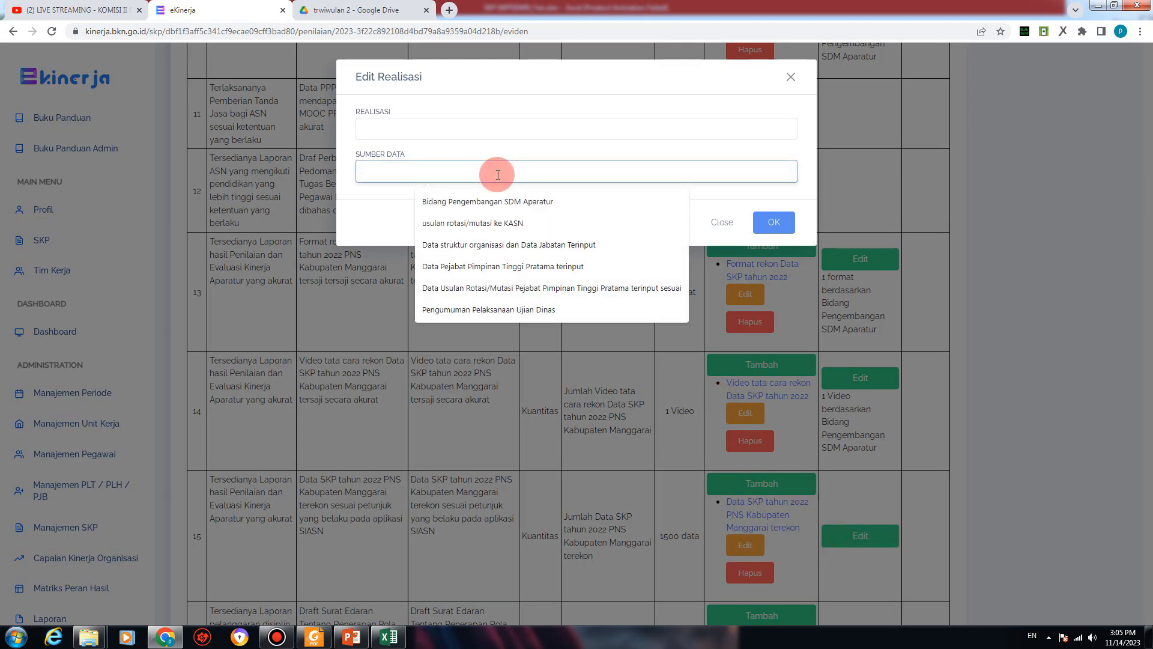
key("ctrl+v")
key("alt+Tab")
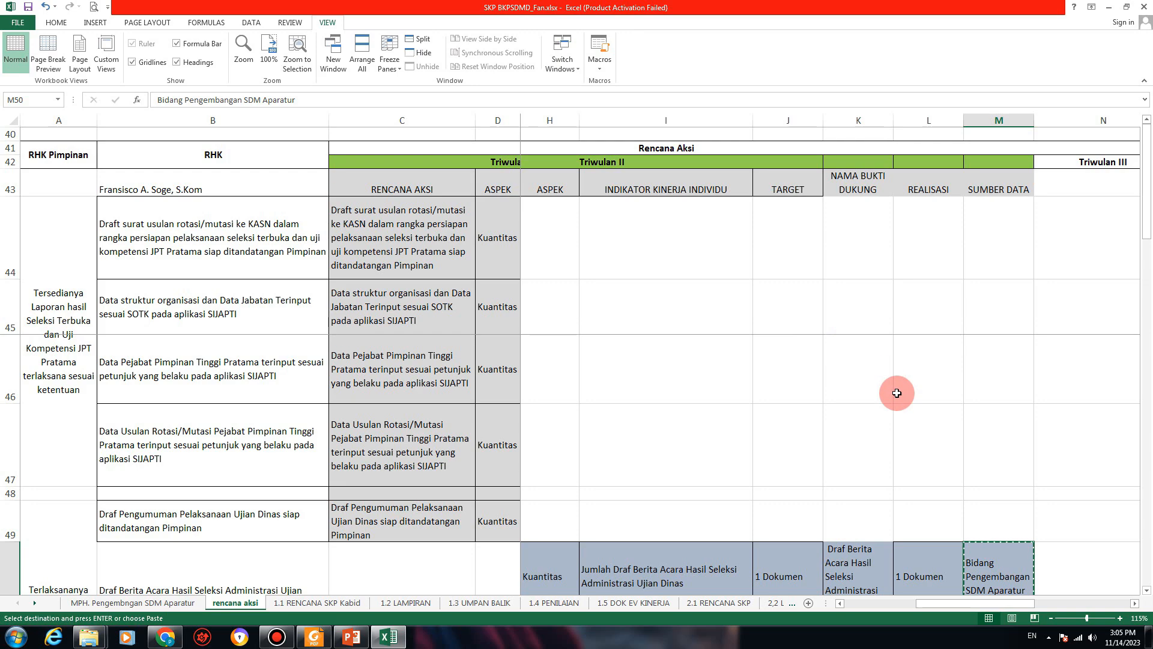
scroll(934, 477, "down", 3)
scroll(936, 481, "down", 1)
left_click(781, 480)
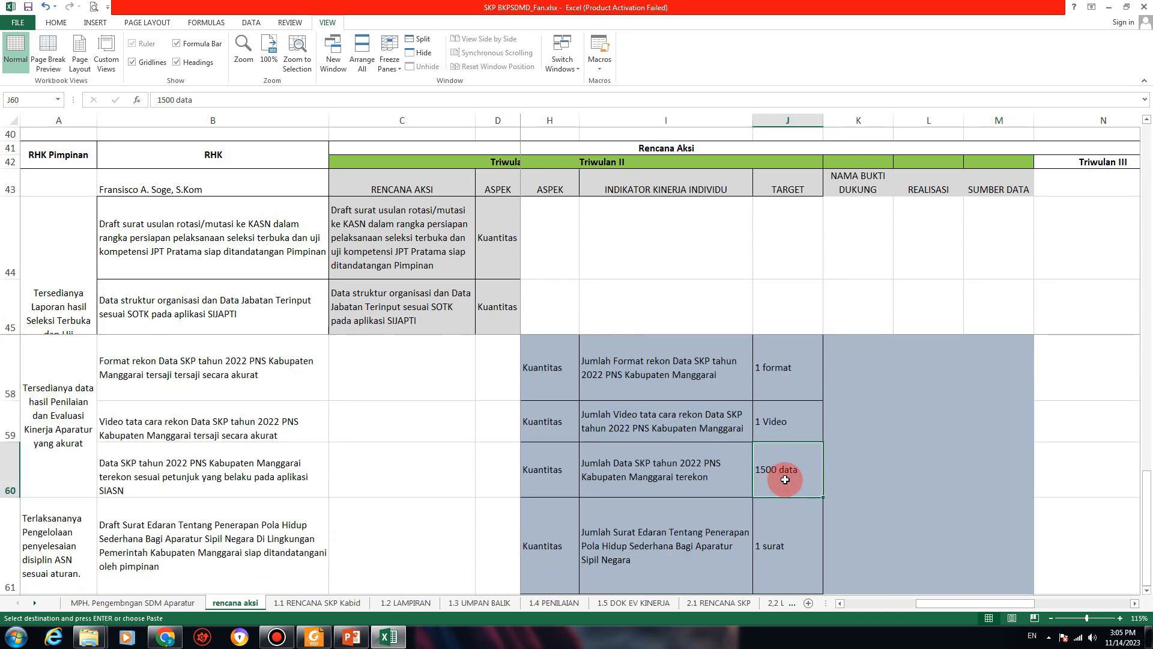
key("ctrl+c")
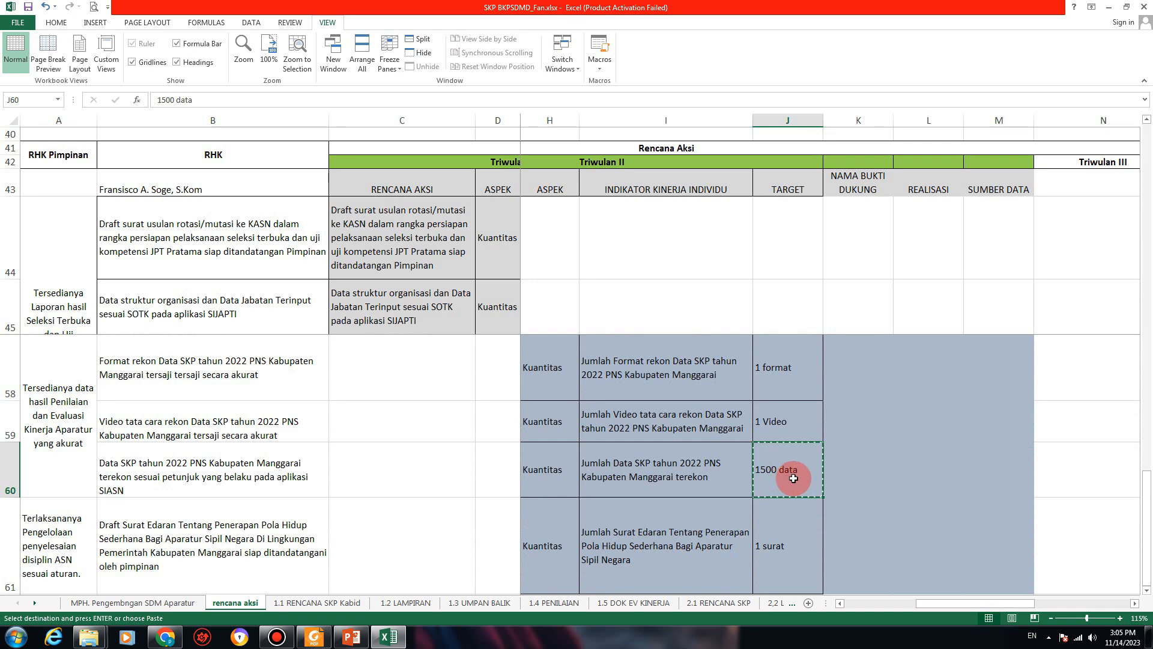
key("alt+Tab")
left_click(460, 129)
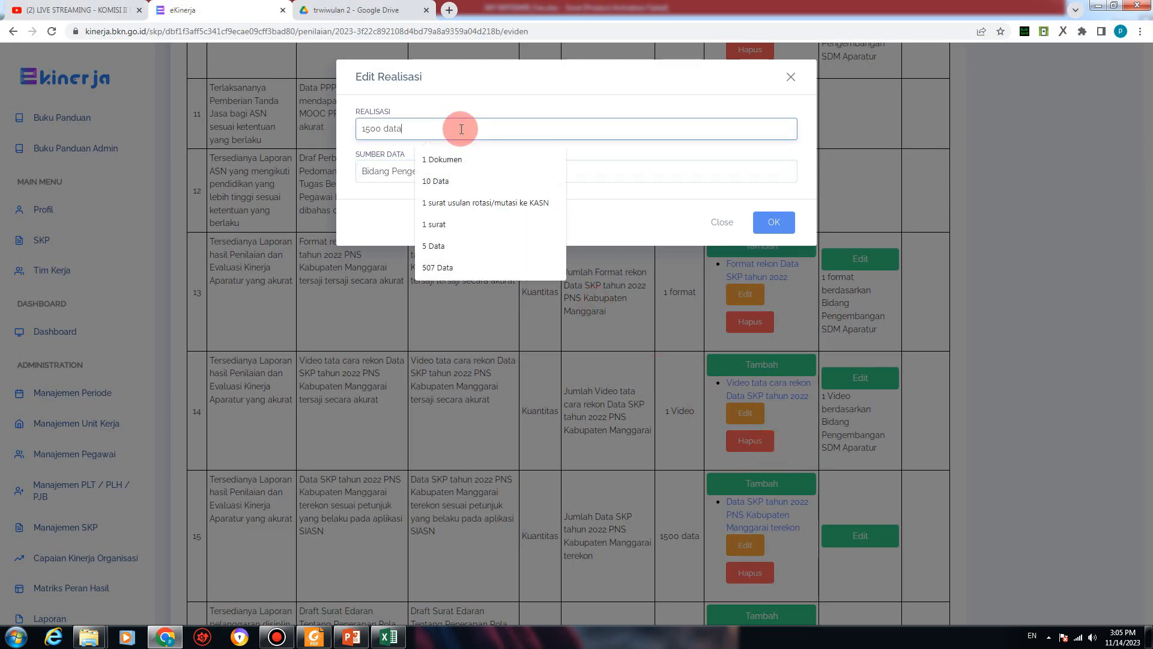
left_click(771, 224)
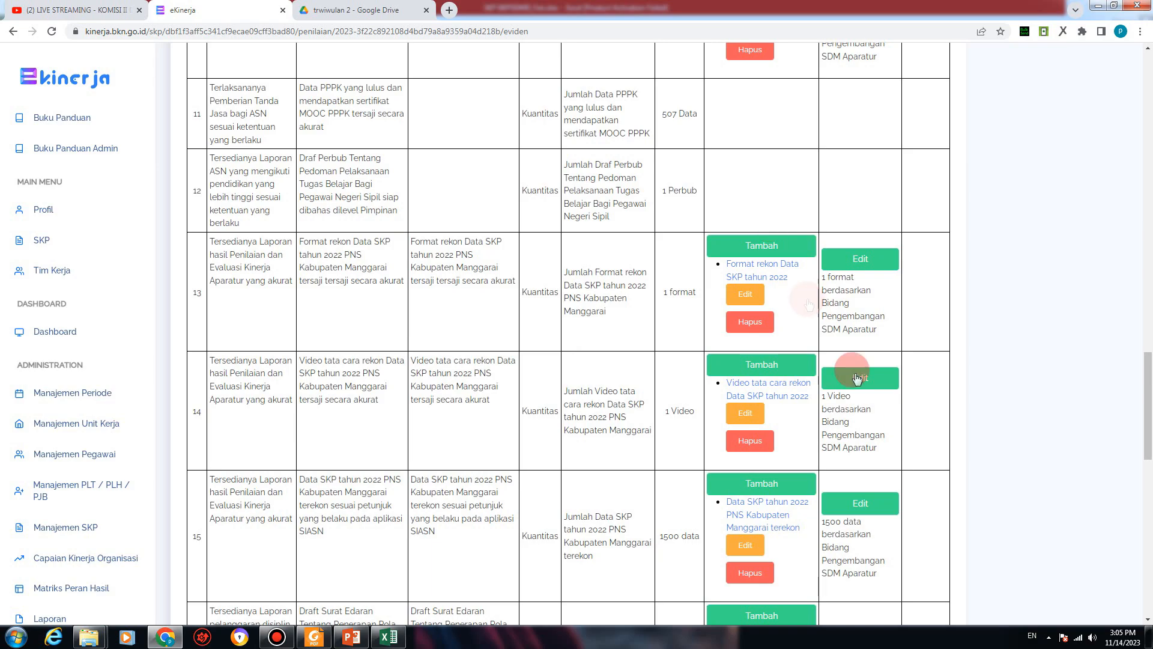
Step: Enter 1 surat from cell J61 as row 16's realisation
scroll(871, 534, "down", 3)
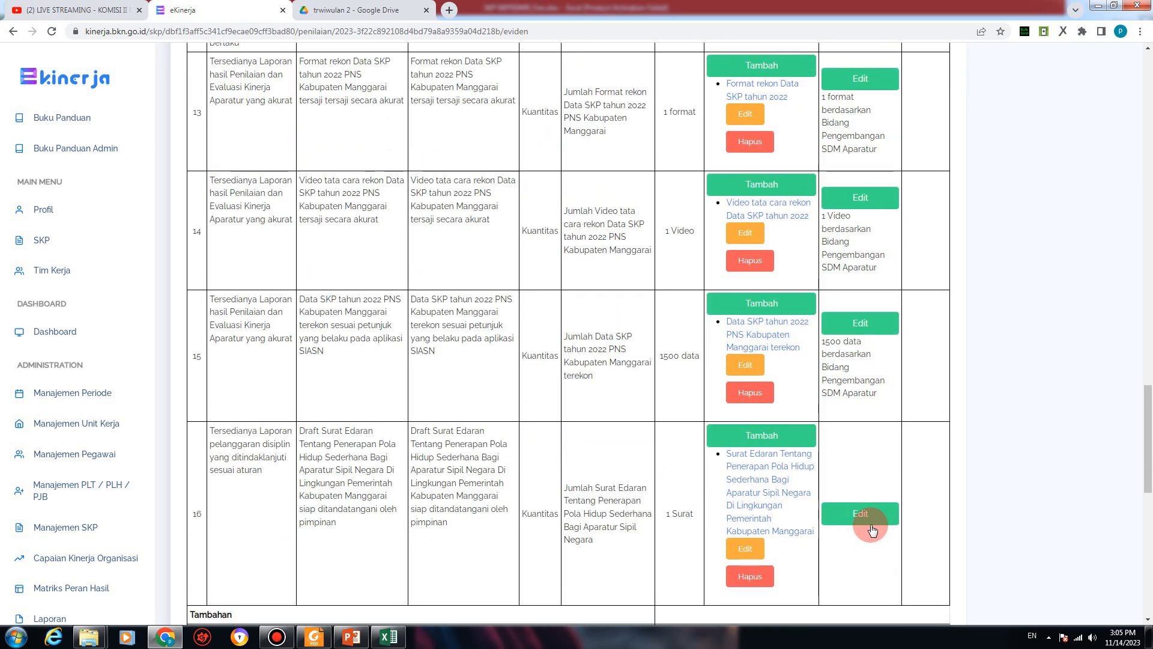
scroll(870, 532, "down", 1)
left_click(860, 455)
key("alt+Tab")
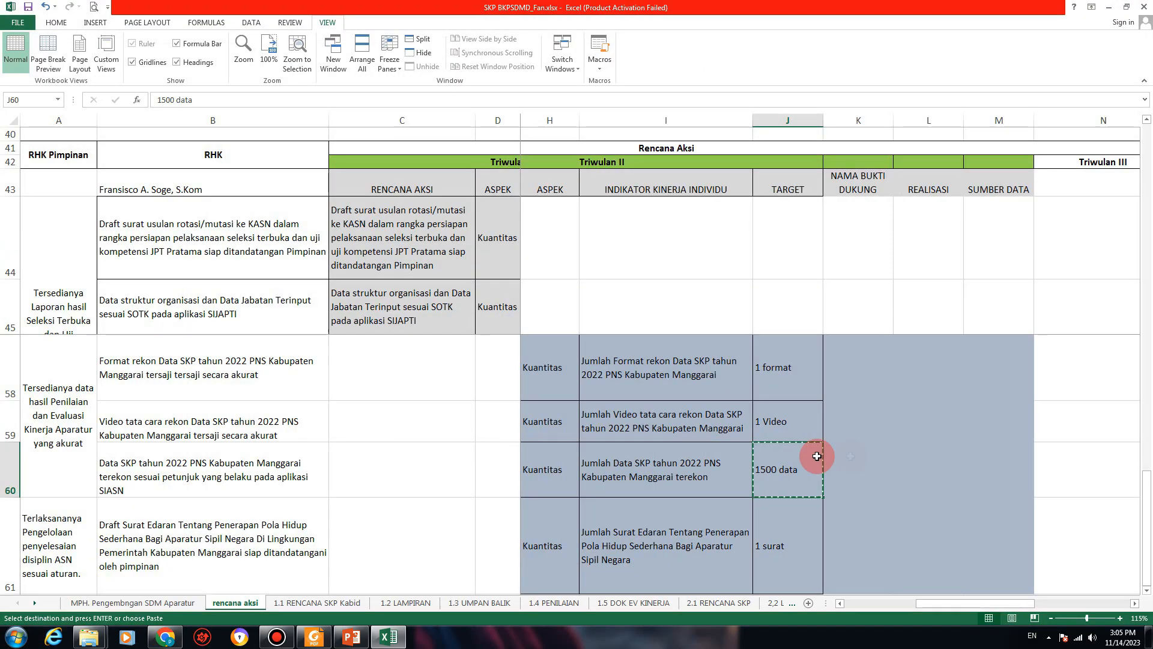
left_click(781, 538)
key("ctrl+c")
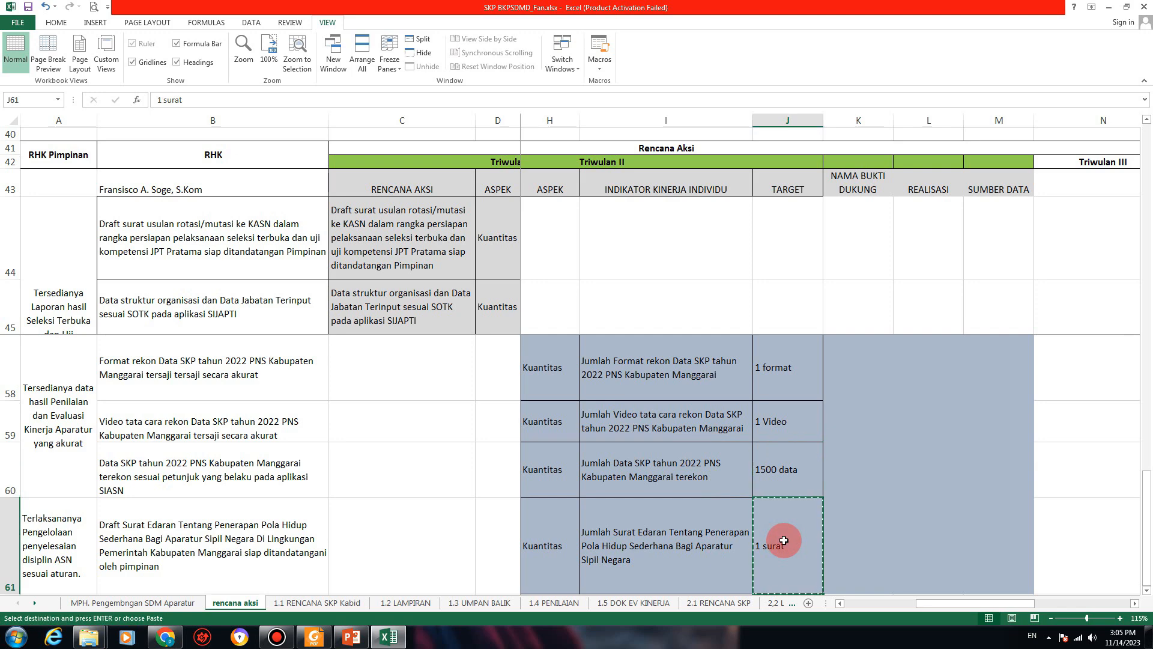
key("alt+Tab")
left_click(475, 132)
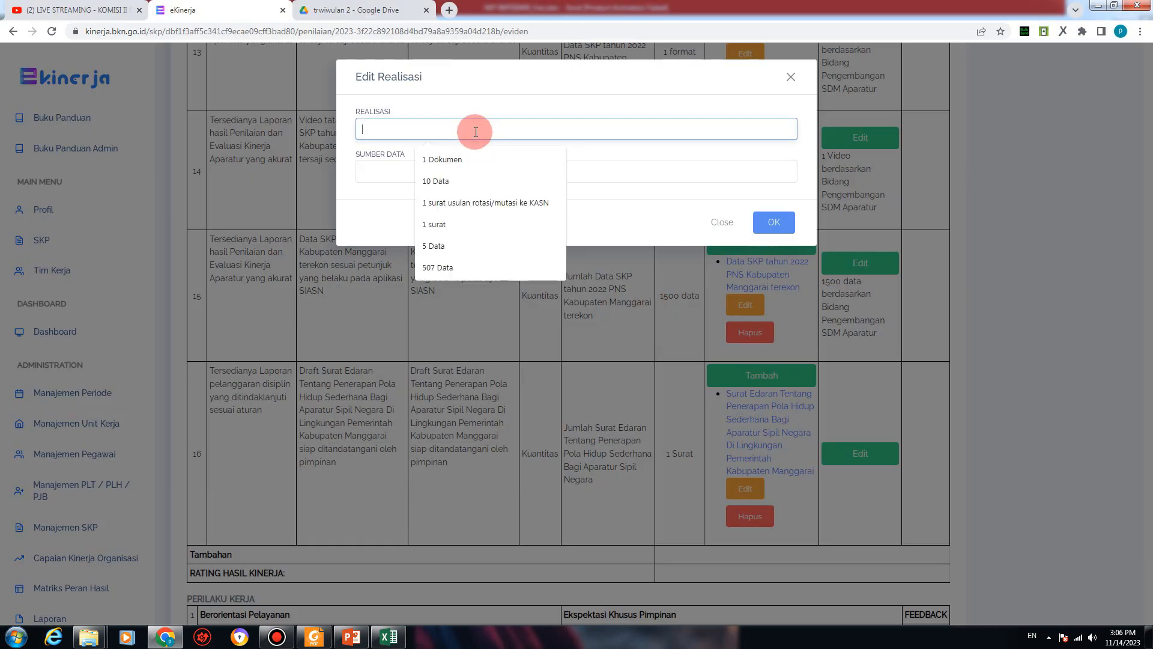
key("ctrl+v")
Step: Set row 16's data source to Bidang Pengembangan SDM Aparatur from cell M50 and save
key("alt+Tab")
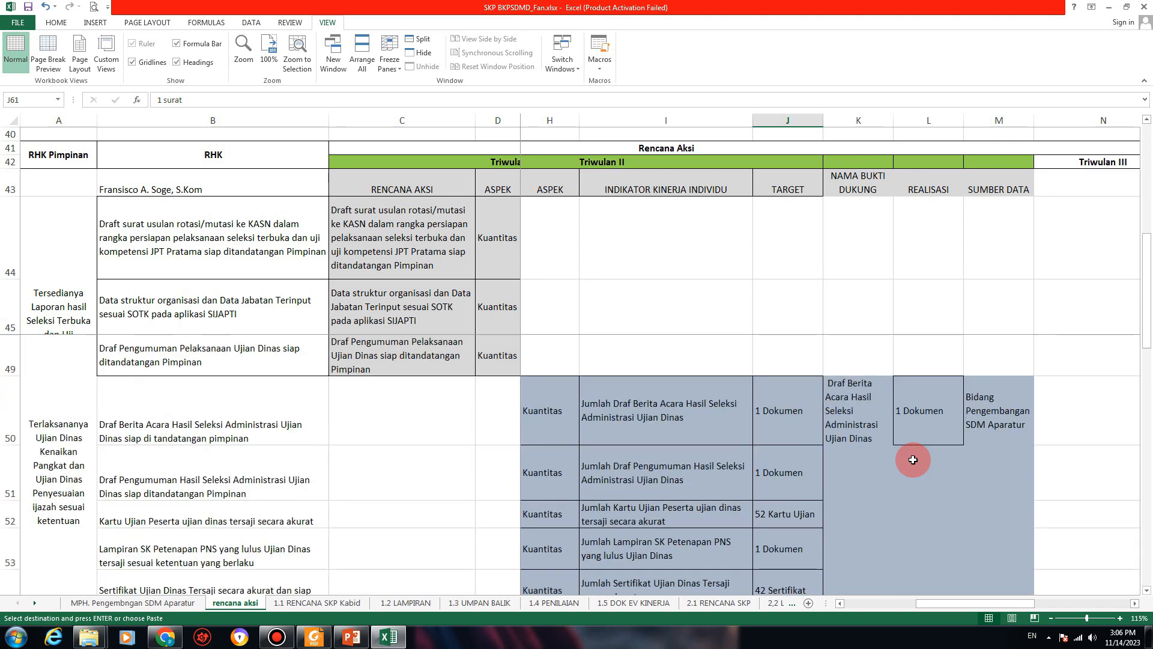
left_click(971, 416)
key("ctrl+c")
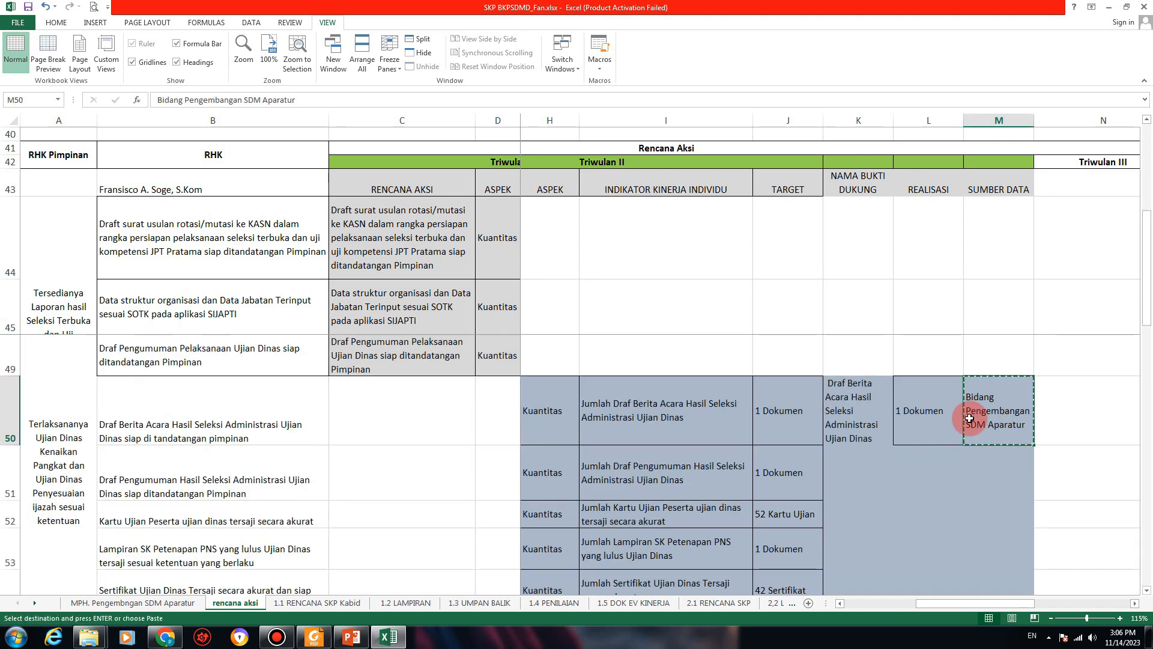
key("alt+Tab")
left_click(437, 174)
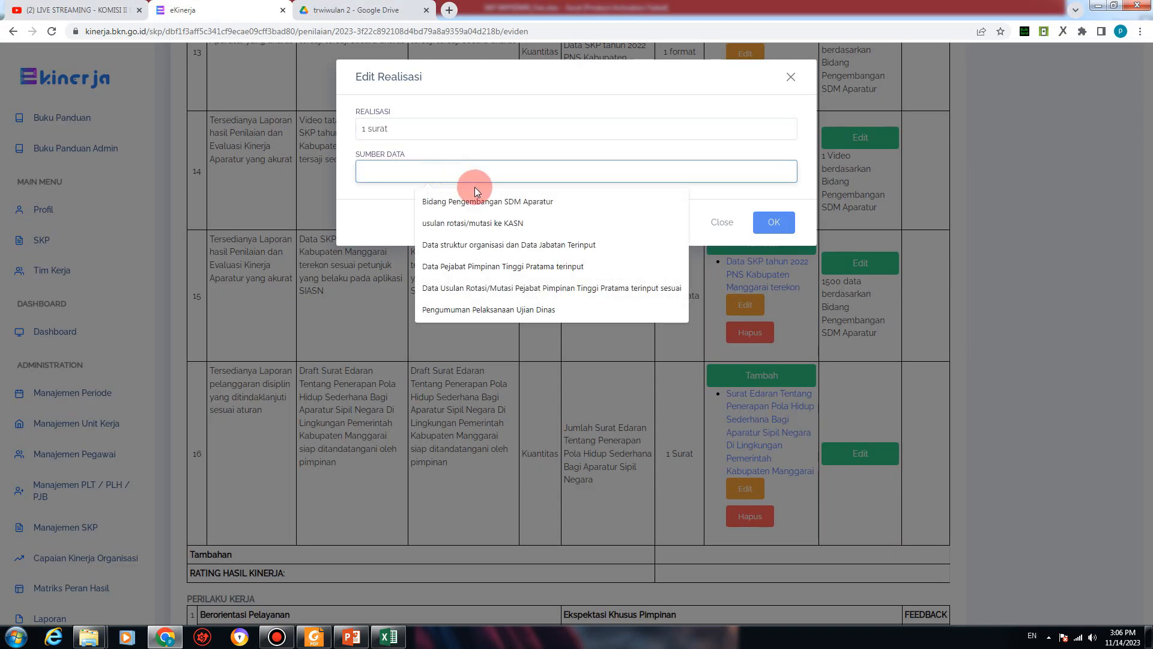
key("ctrl+v")
left_click(770, 223)
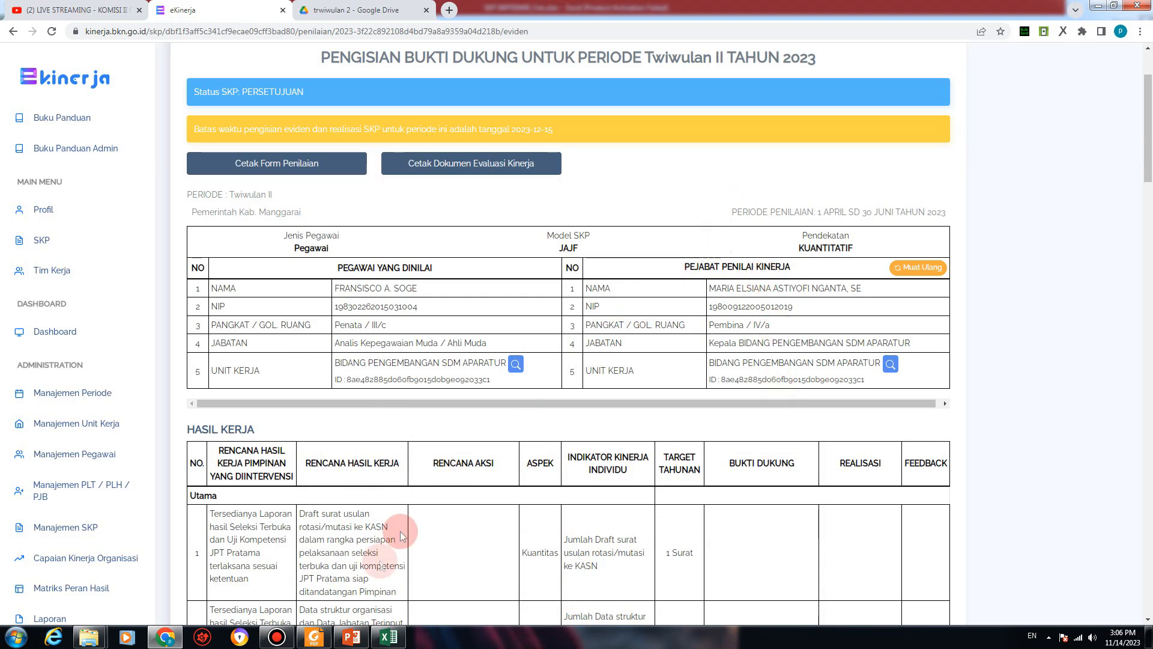
Step: Review the Twiwulan II evidence rows, then go back to the Penilaian SKP overview with Kembali
left_click(278, 638)
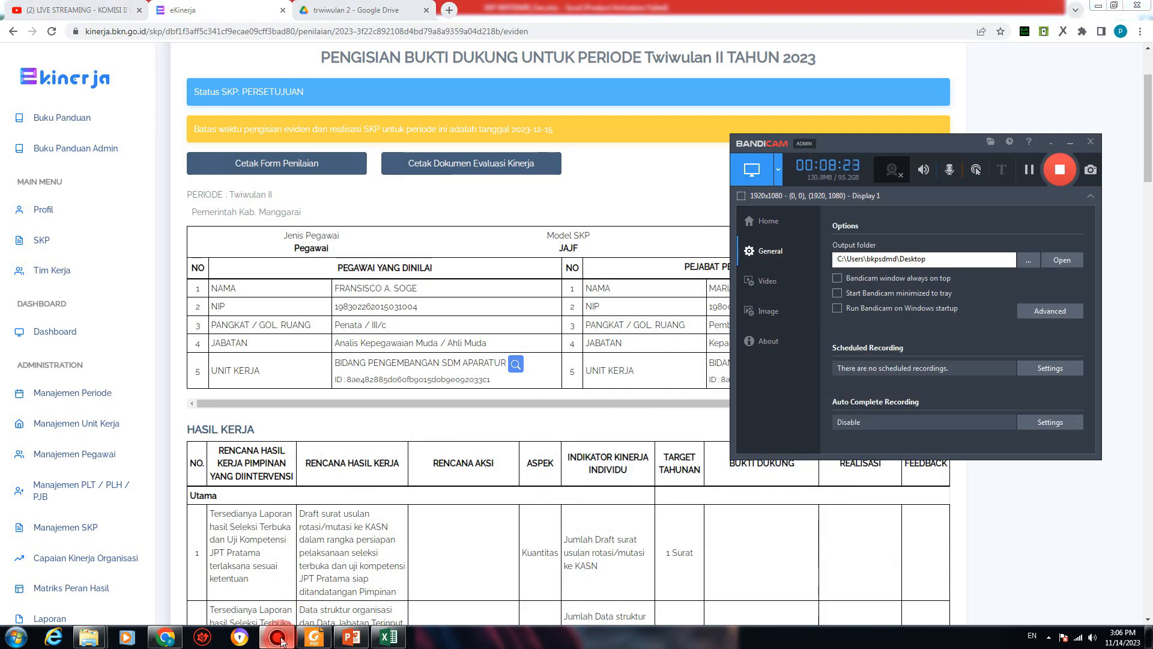
left_click(281, 640)
scroll(751, 364, "down", 10)
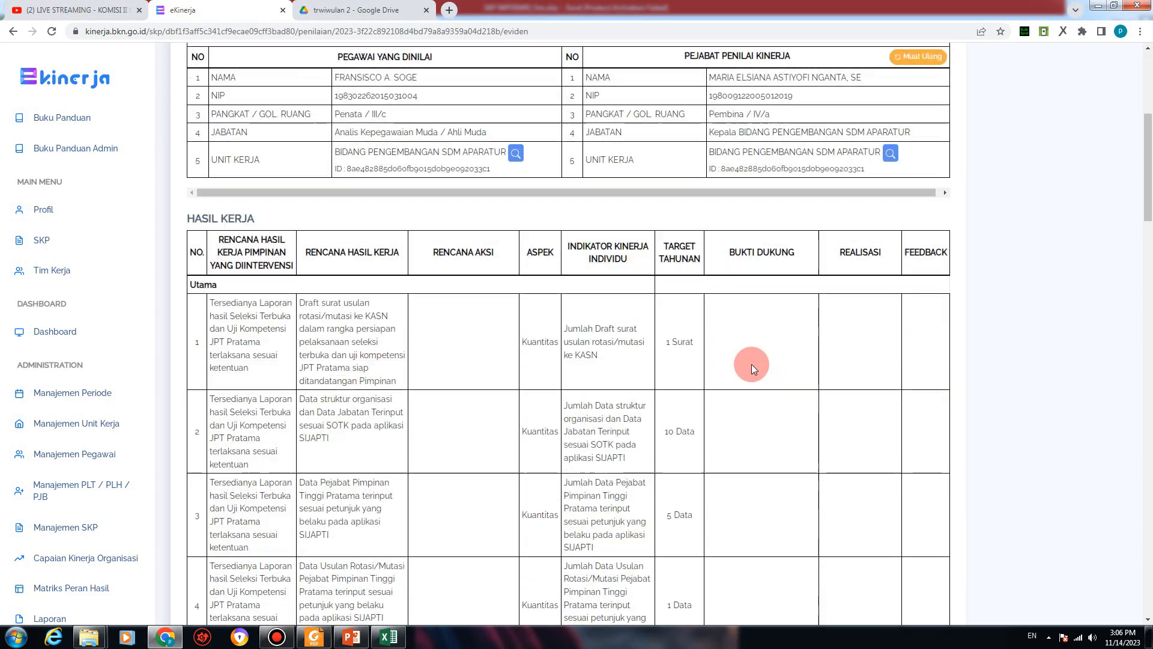
scroll(748, 365, "up", 5)
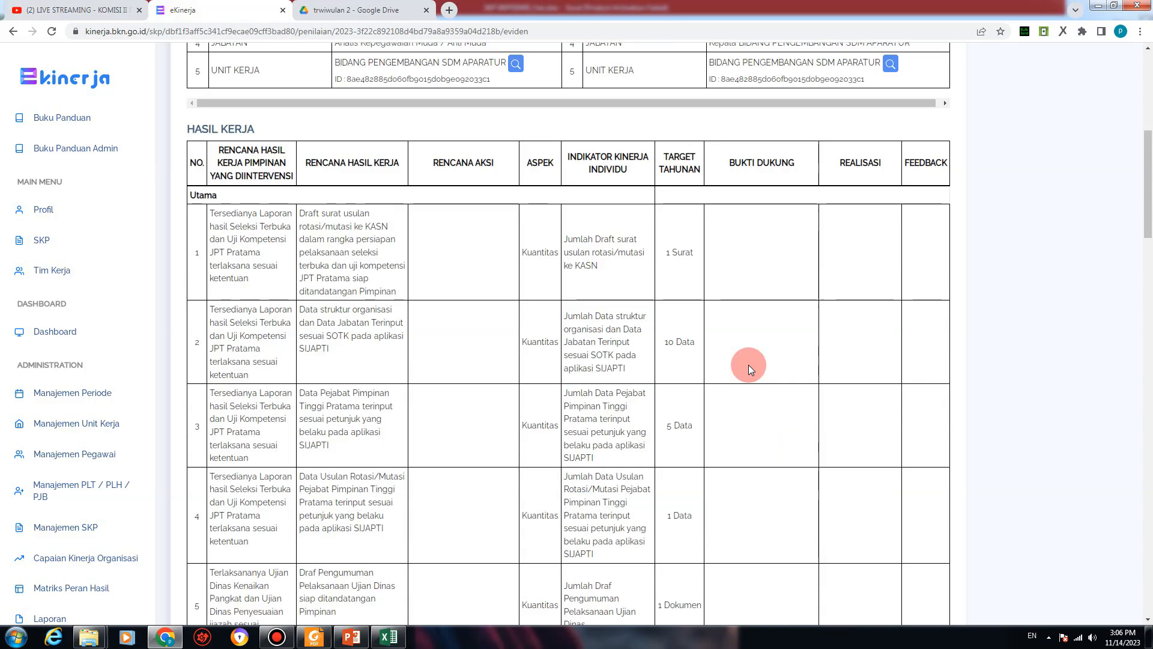
scroll(748, 365, "down", 5)
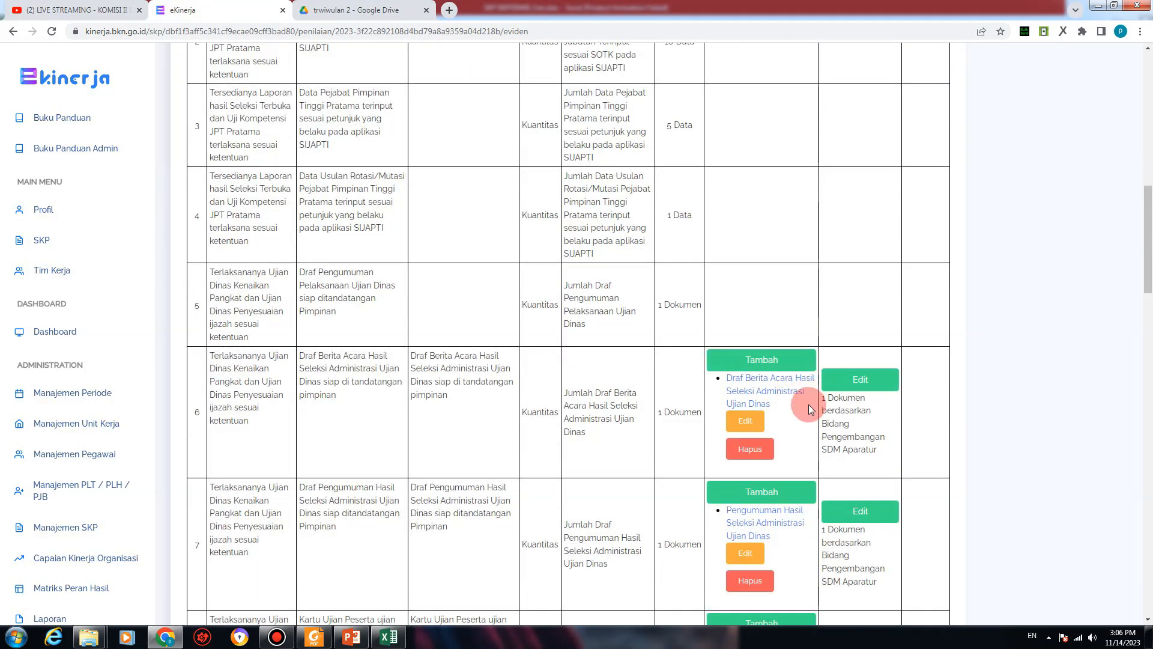
scroll(781, 396, "up", 12)
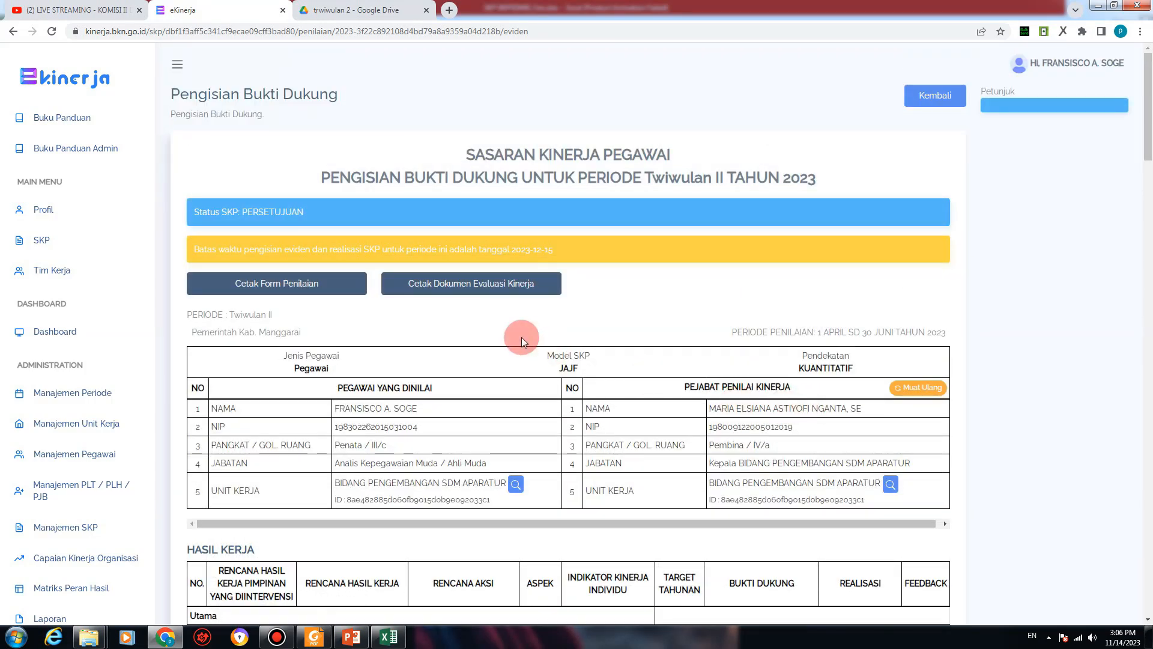
scroll(521, 338, "down", 1)
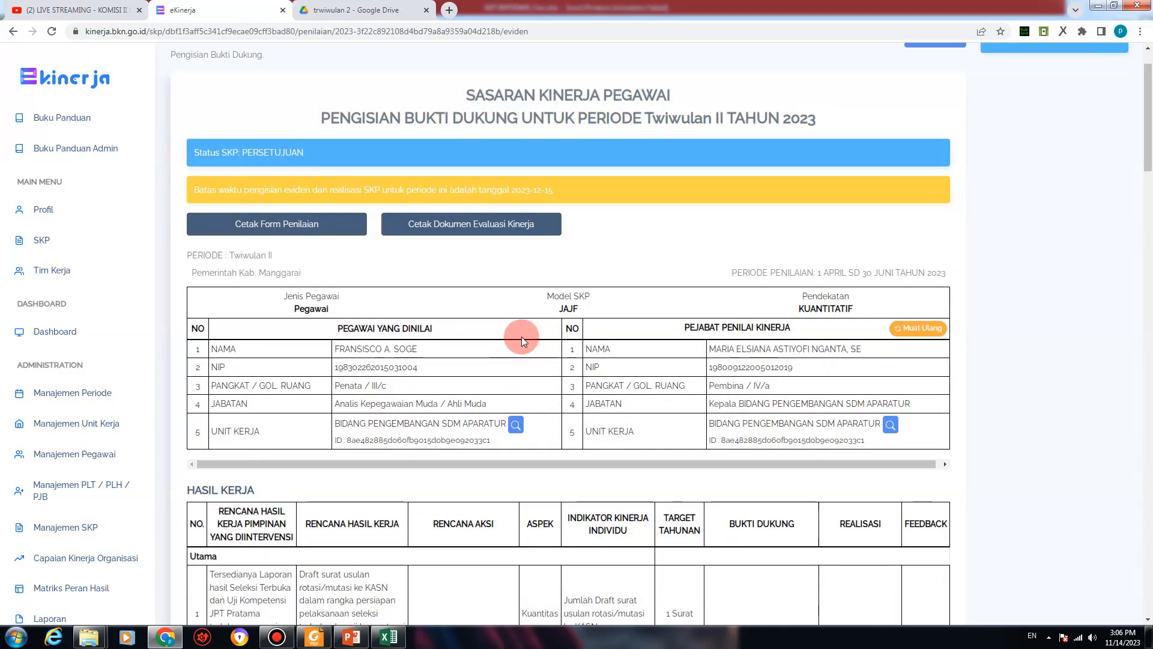
scroll(521, 336, "up", 1)
scroll(817, 503, "down", 20)
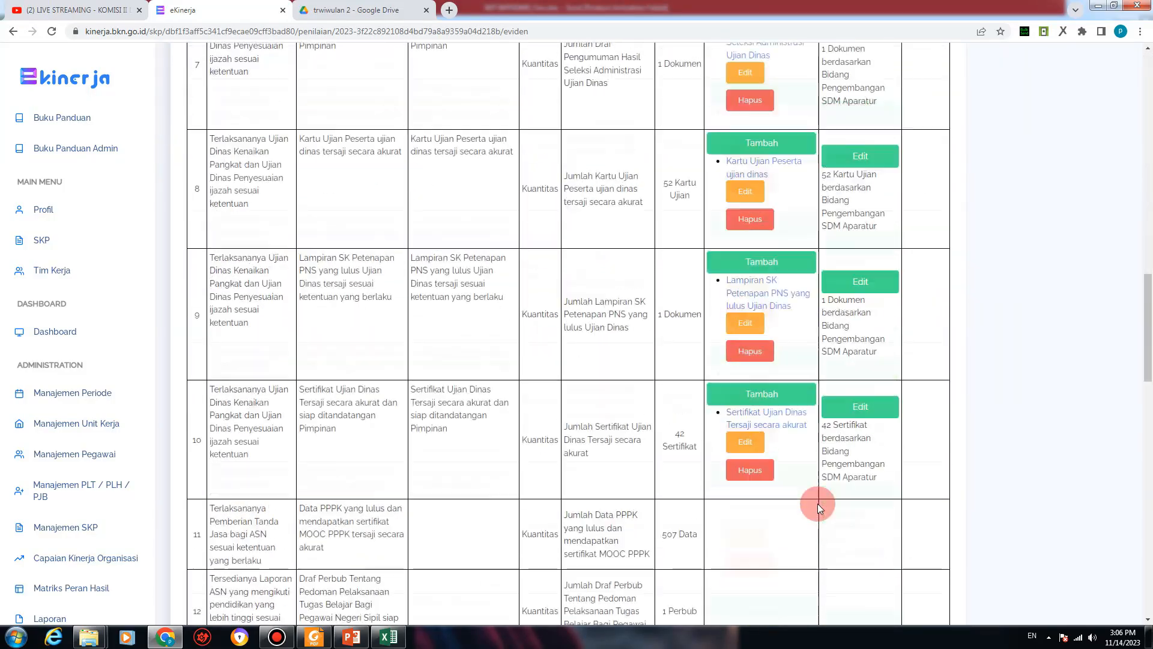
scroll(817, 503, "down", 7)
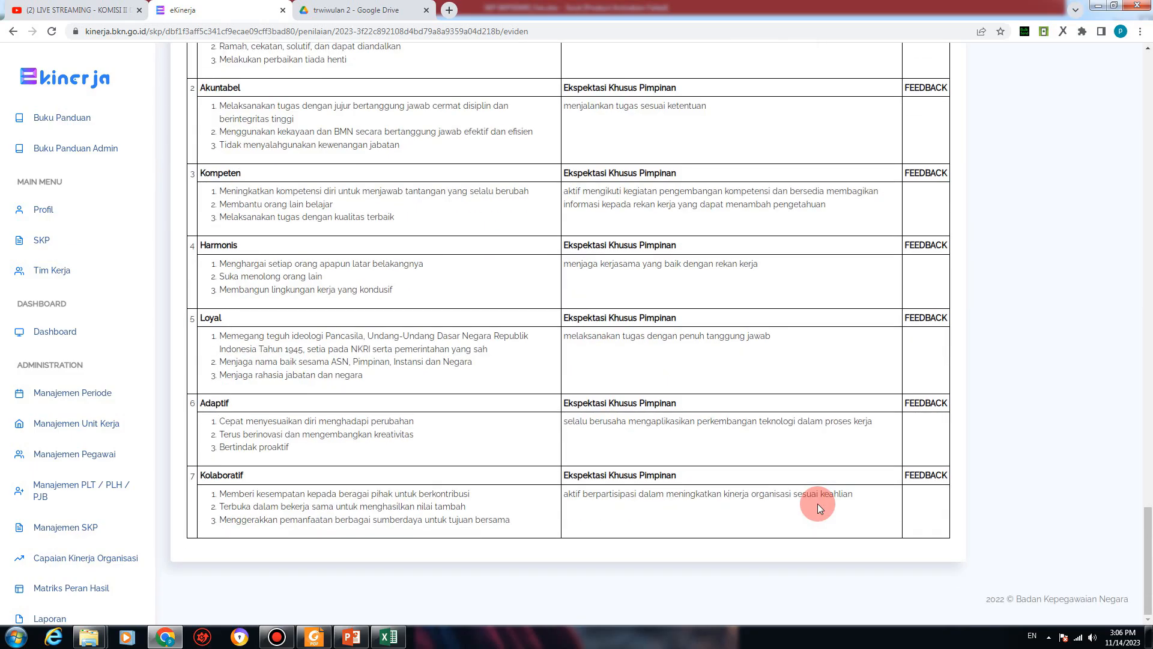
scroll(816, 503, "up", 10)
scroll(817, 503, "up", 20)
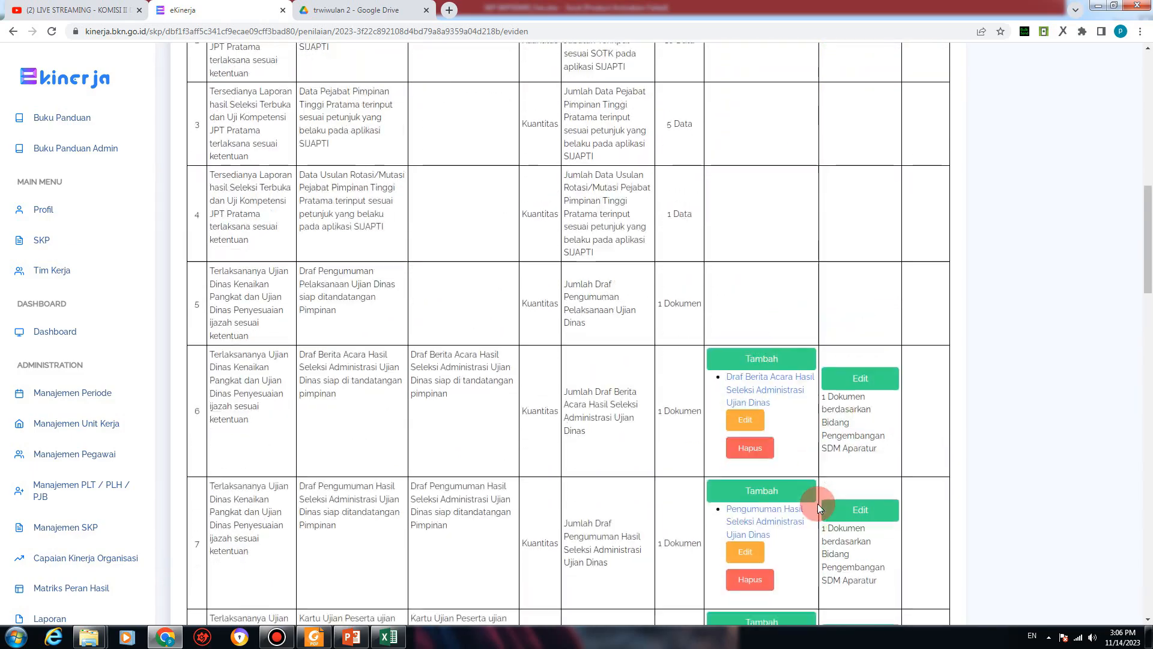
left_click(930, 94)
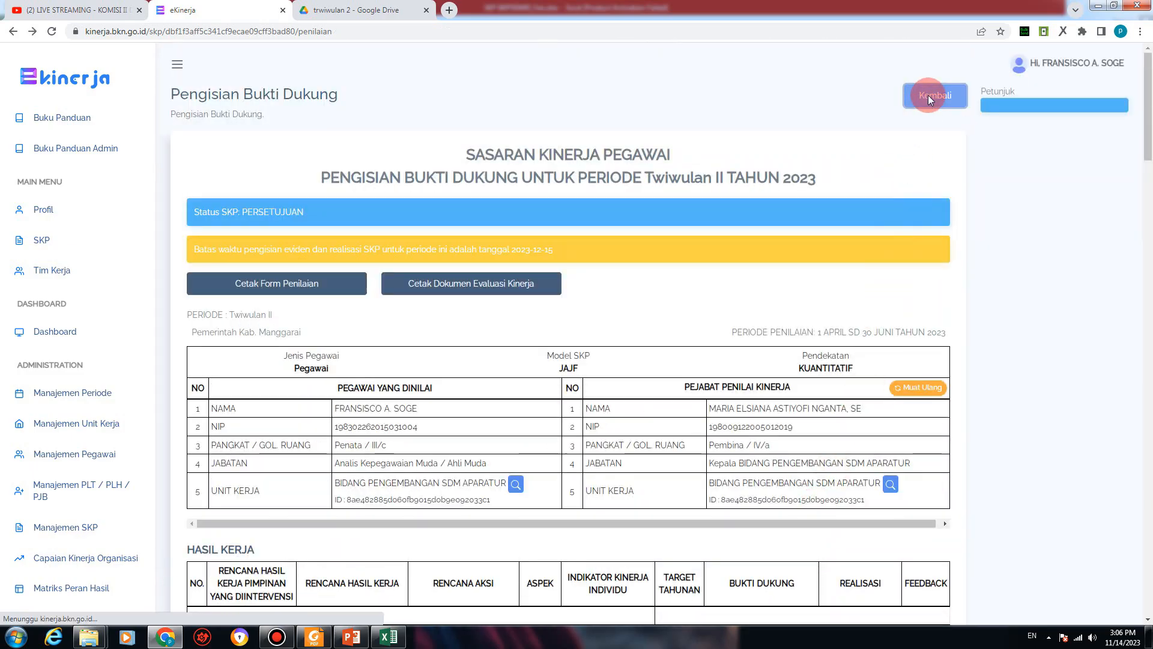
Step: Visit the Twiwulan II behaviour feedback page, check the SKP YANG AKAN DINILAI list, and return
scroll(507, 474, "down", 3)
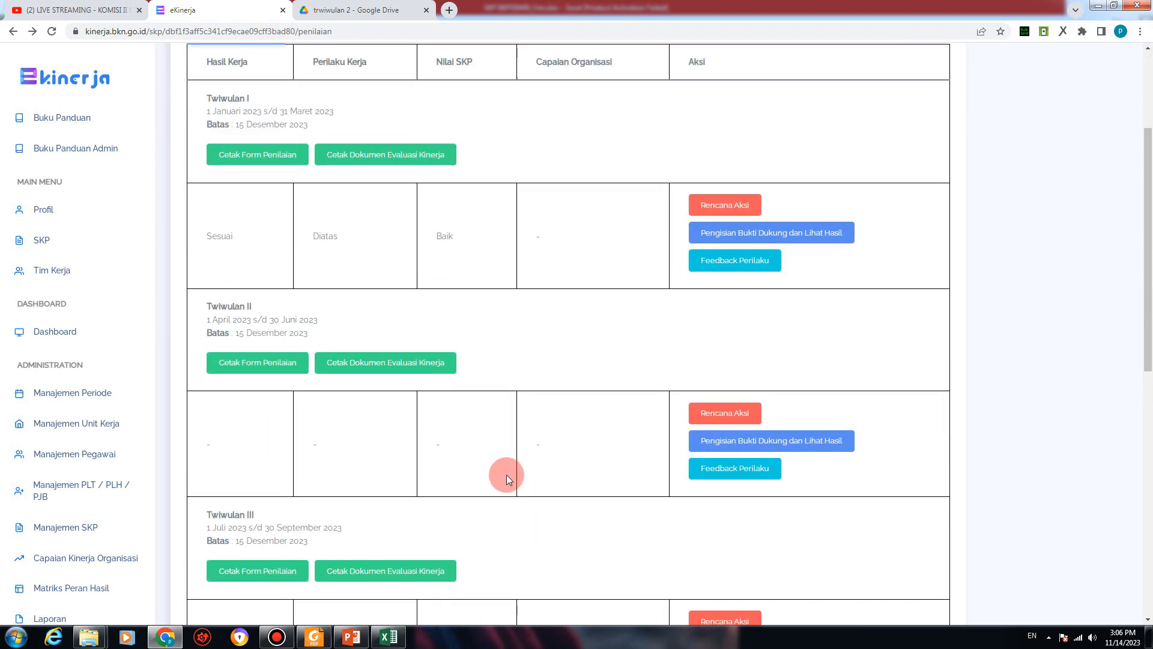
left_click(745, 475)
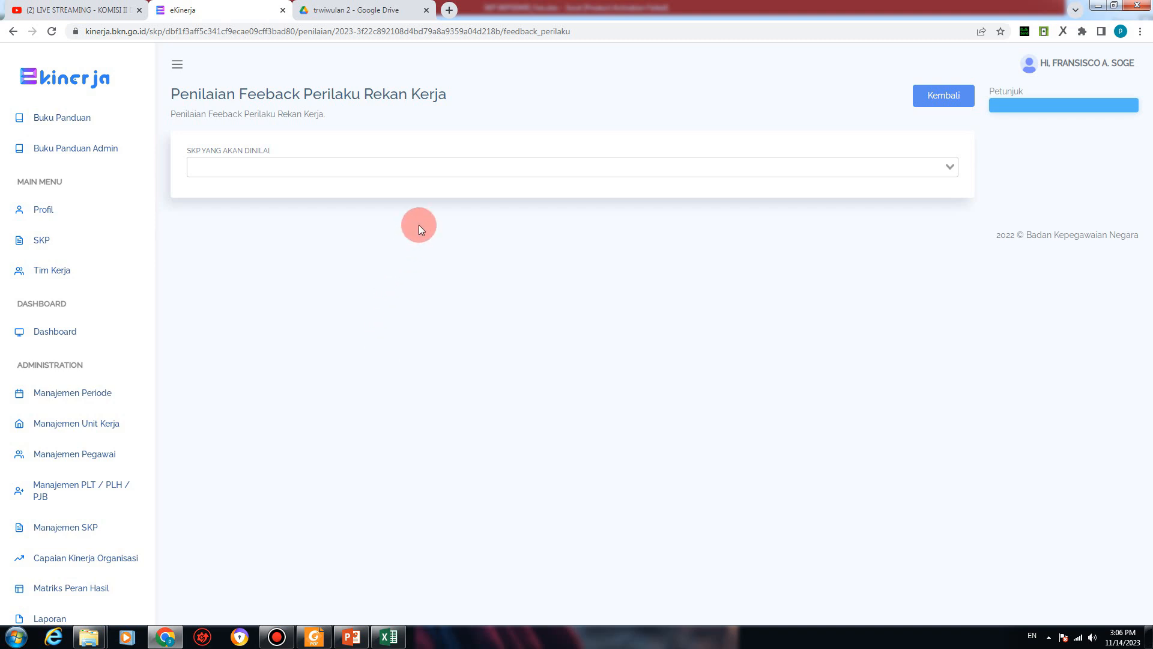
left_click(368, 167)
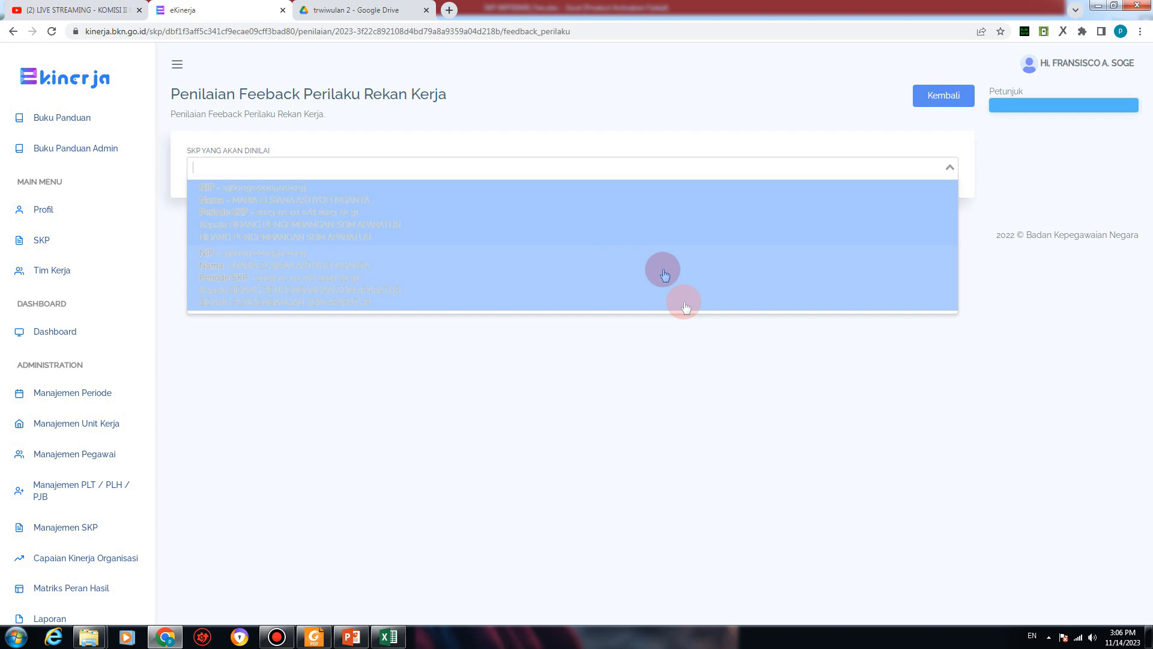
left_click(686, 444)
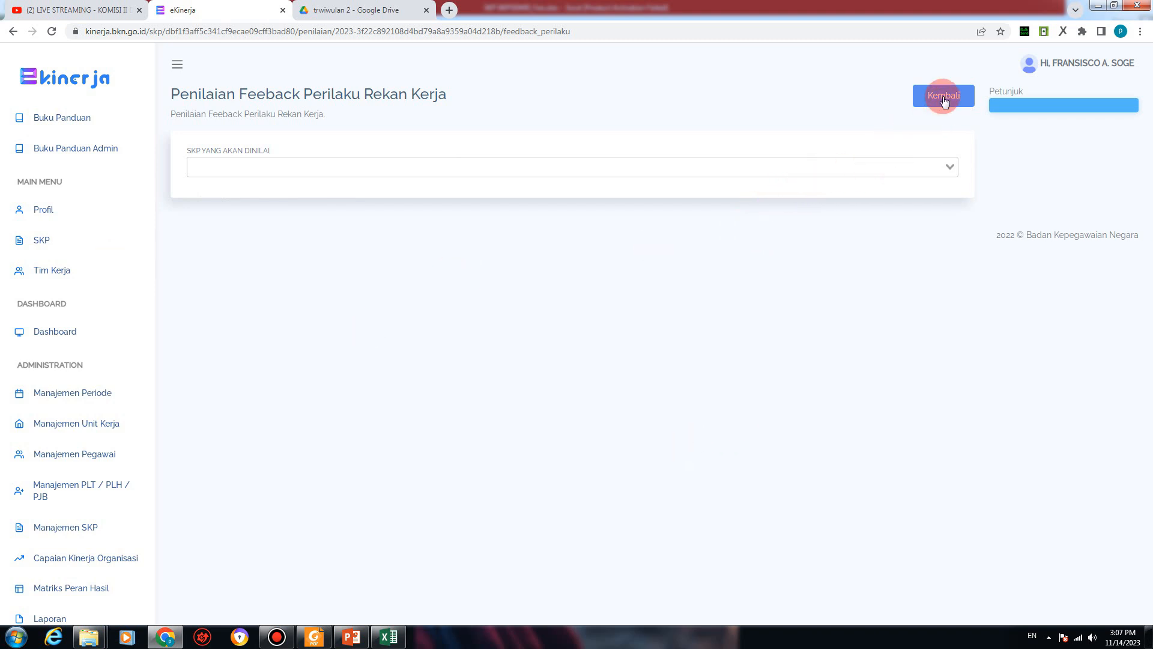
left_click(430, 167)
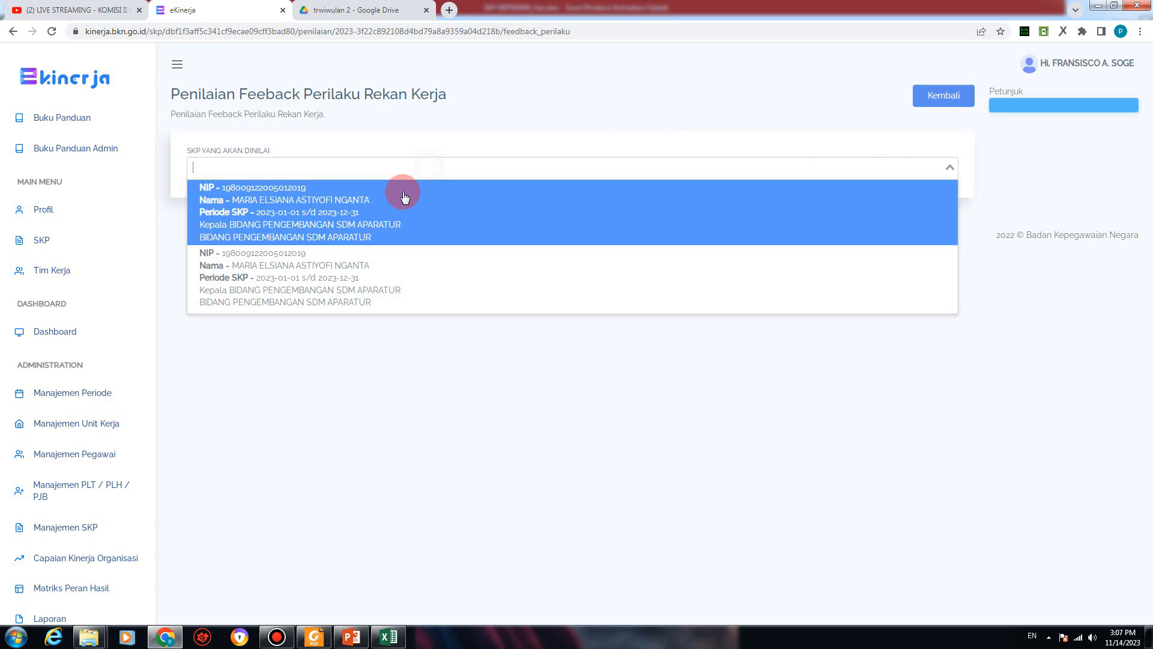
left_click(944, 97)
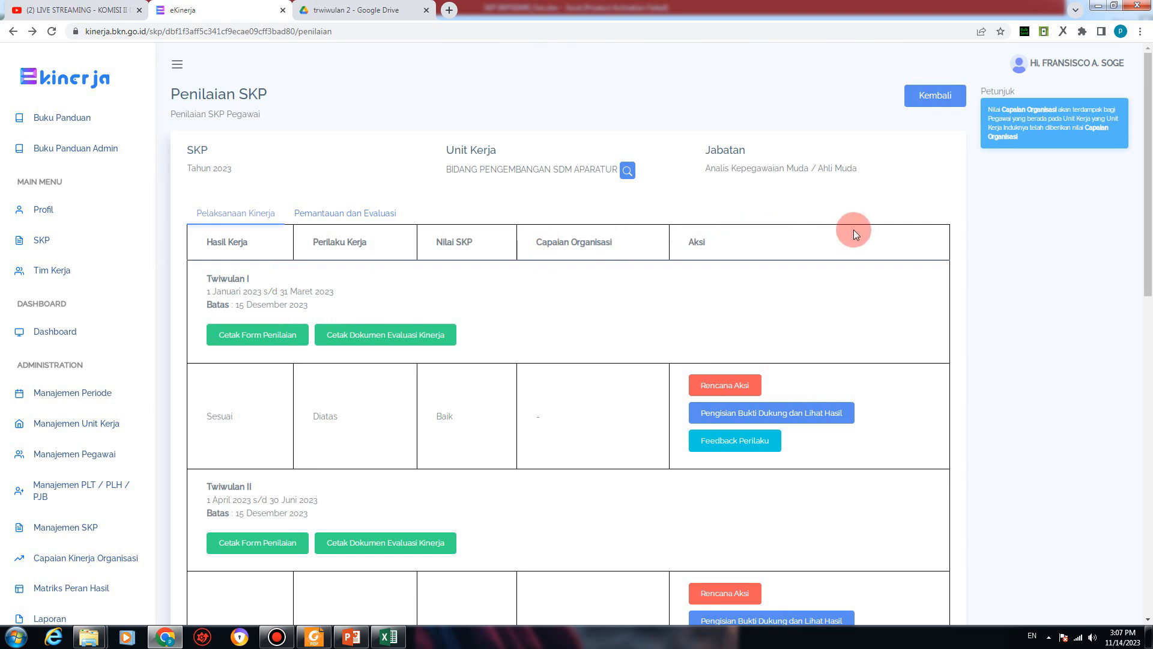
Step: Log out and sign back in through SSO SIASN using the supervisor's saved login
left_click(1068, 67)
left_click(1031, 67)
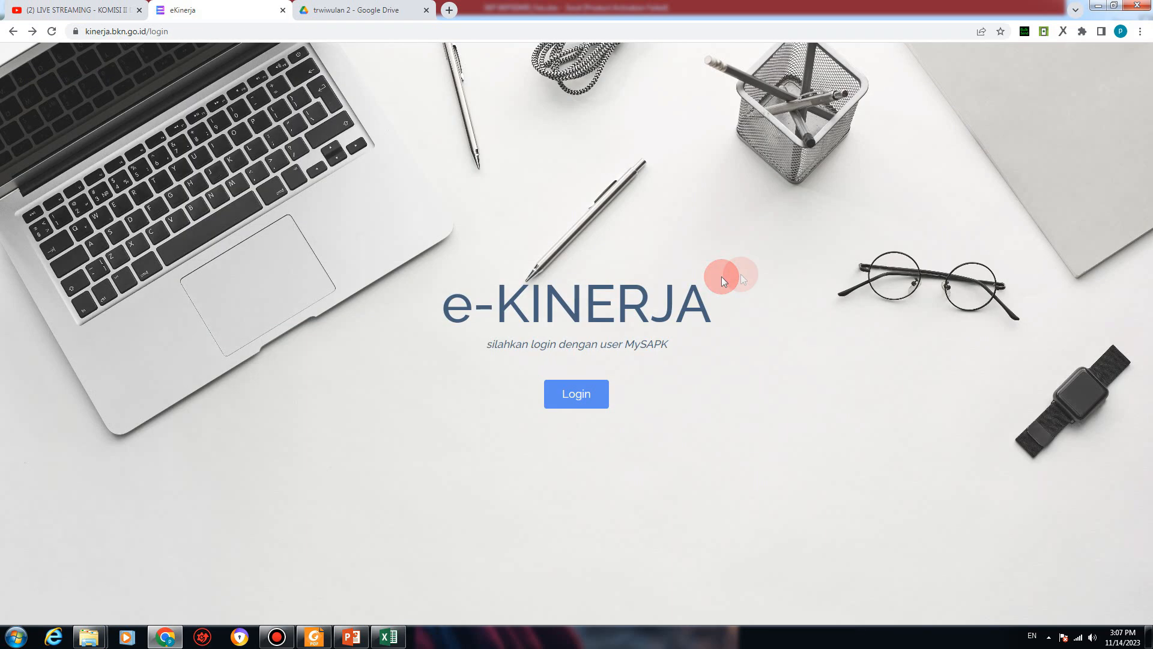
left_click(570, 399)
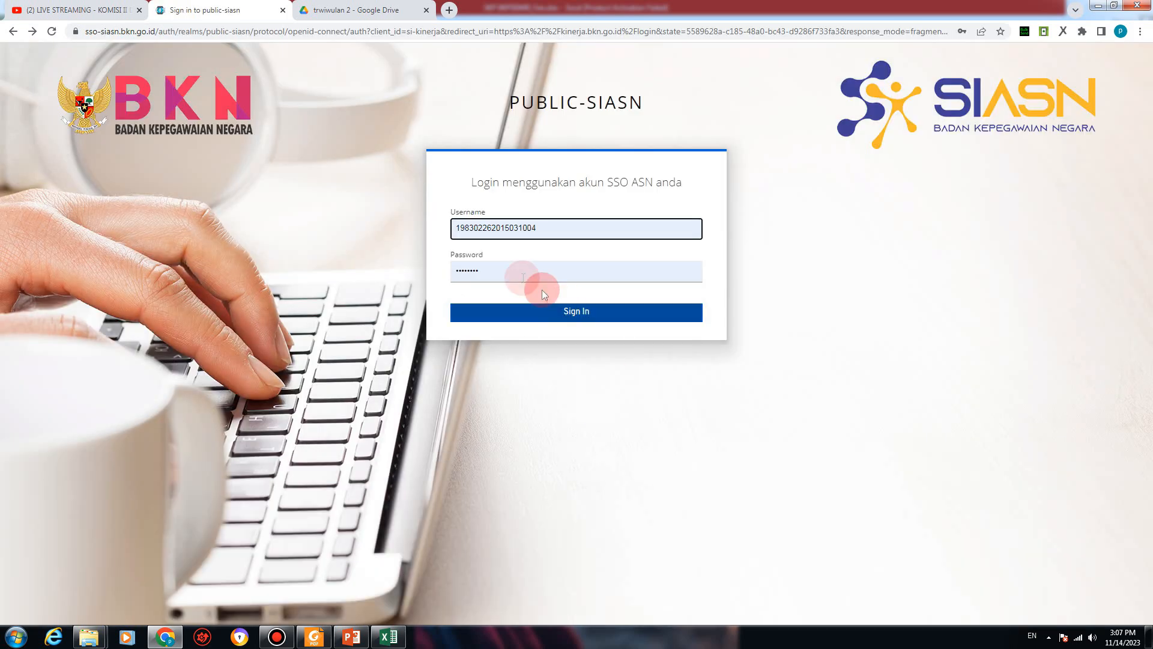
left_click_drag(555, 227, 407, 207)
type("198")
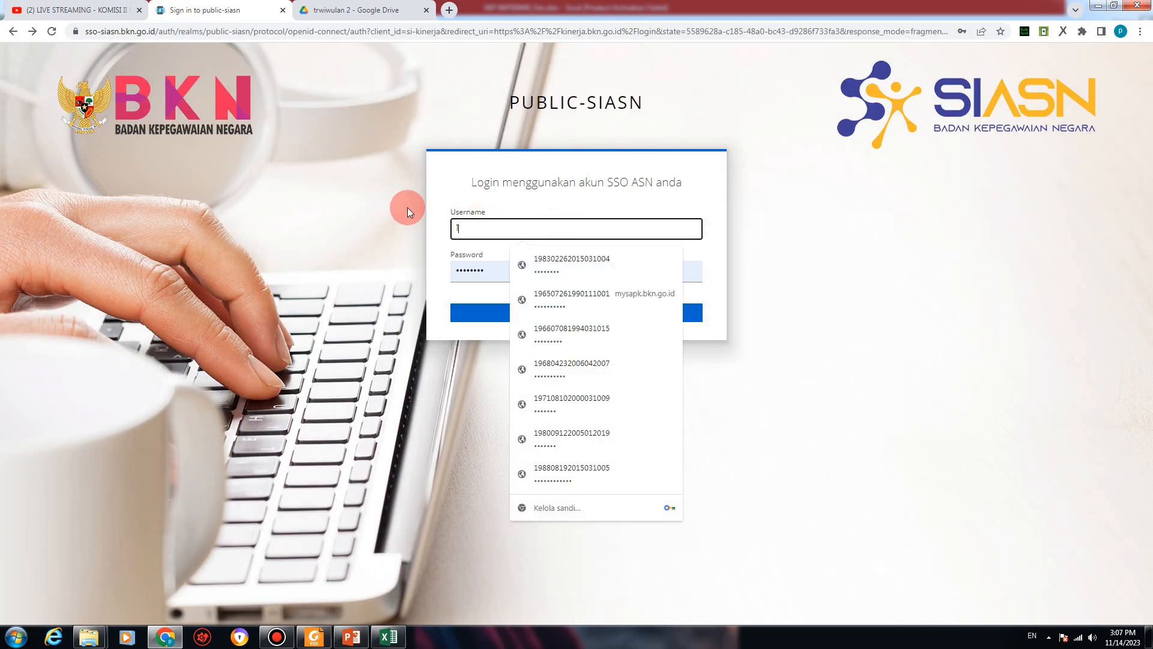
left_click(532, 292)
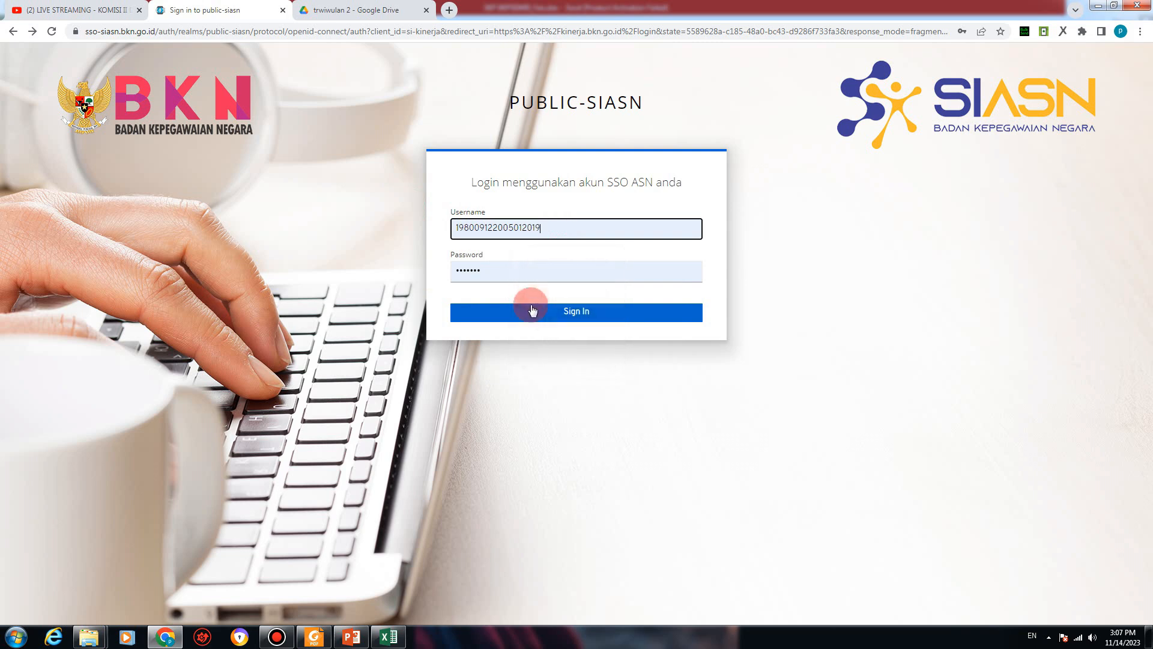
left_click(528, 313)
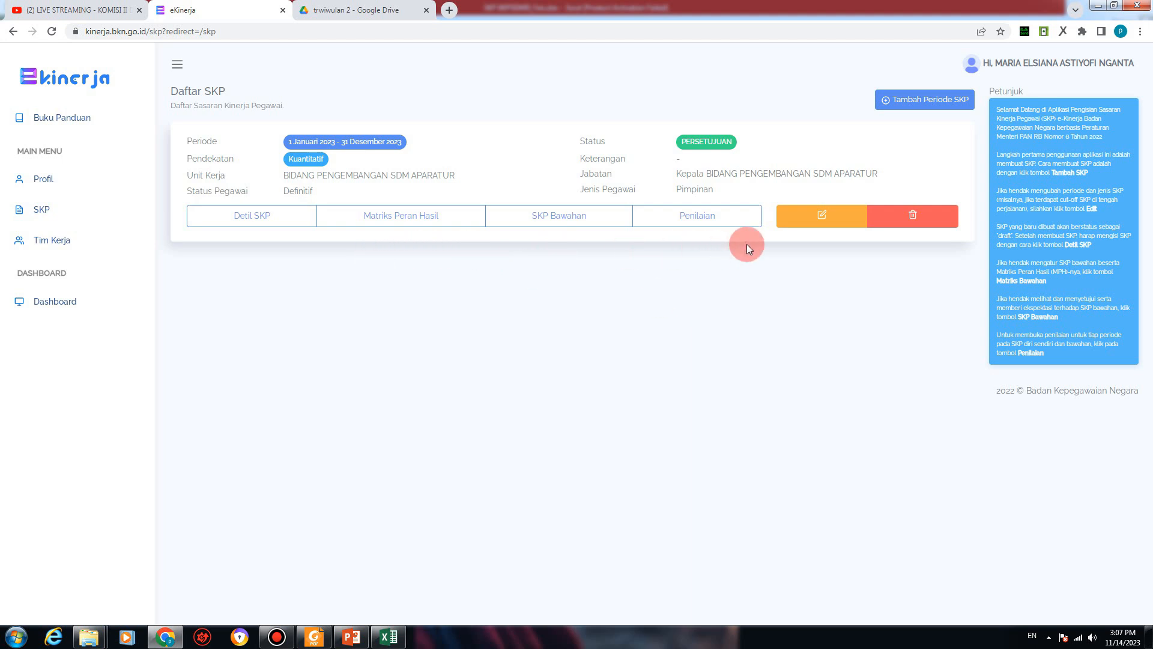
Step: Open Penilaian Bawahan for Twiwulan II under Pemantauan dan Evaluasi and select the subordinate
left_click(697, 224)
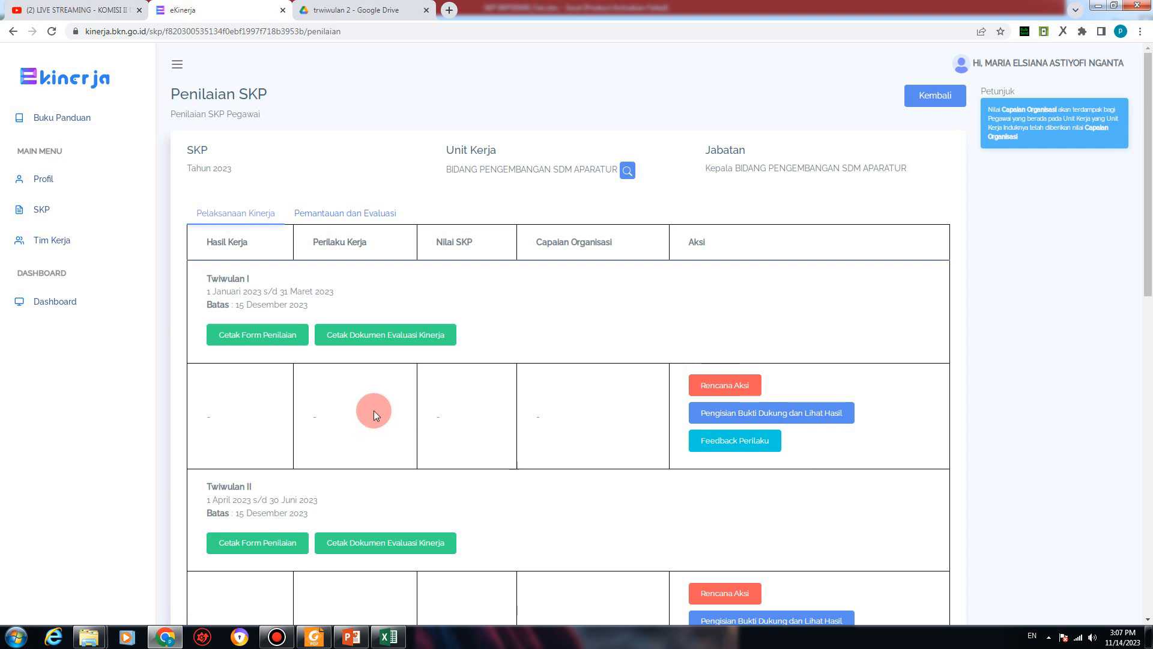
scroll(374, 410, "down", 1)
left_click(336, 154)
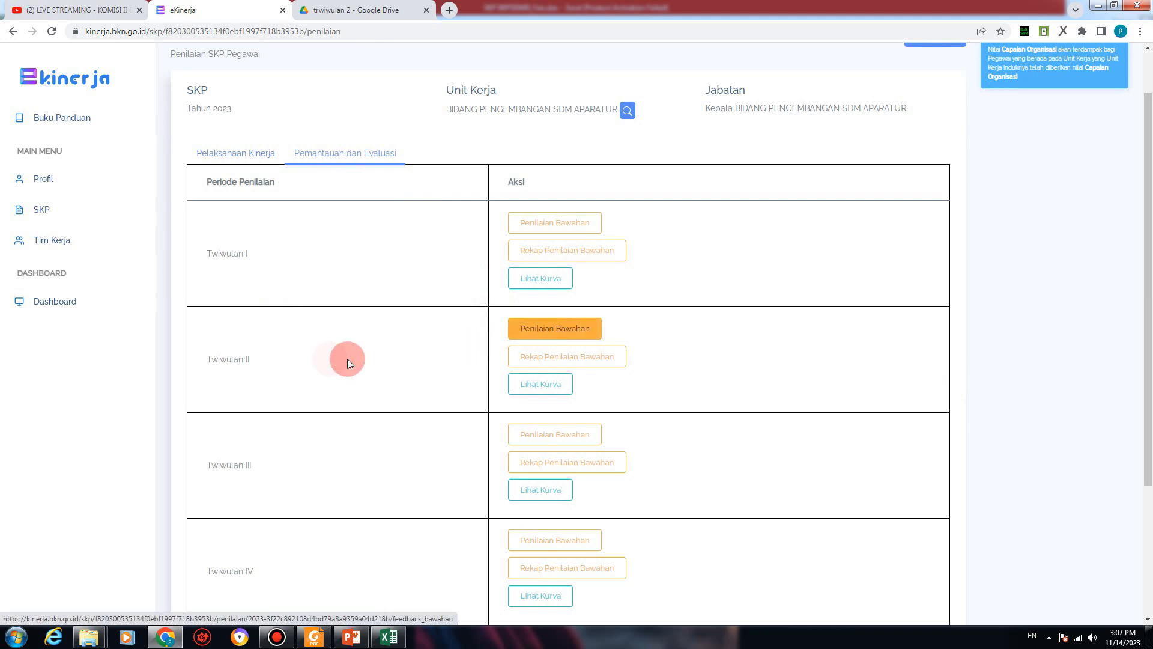
left_click(559, 328)
left_click(286, 174)
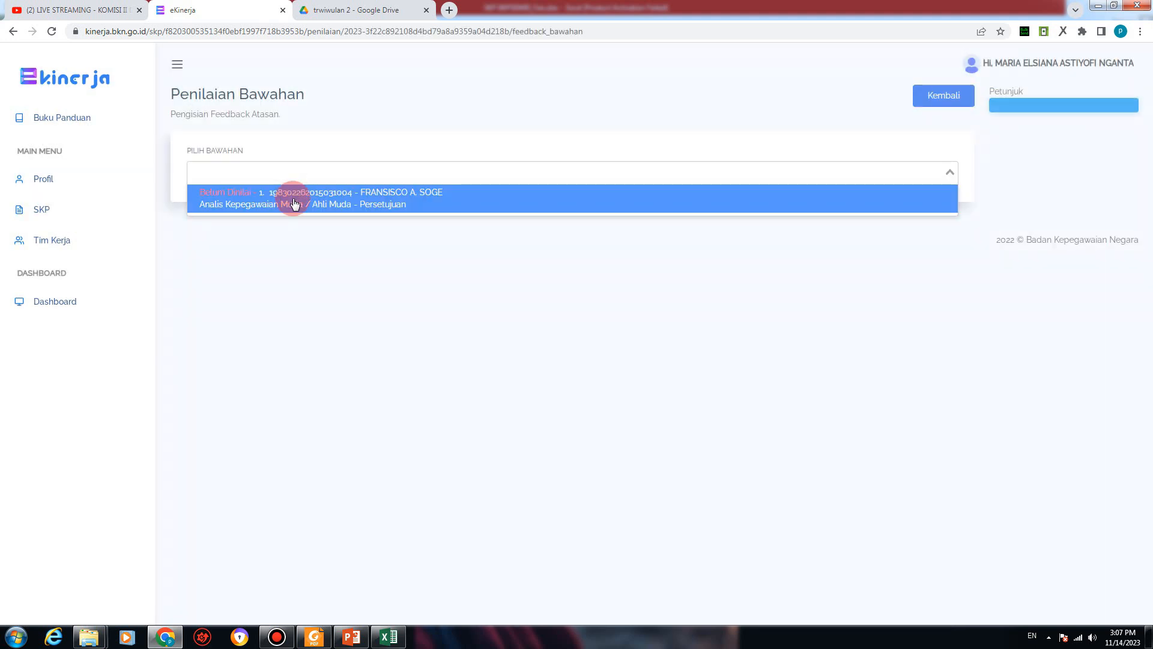
left_click(394, 201)
Step: Scroll through the HASIL KERJA rows to review the subordinate's reported realisations
scroll(484, 362, "down", 4)
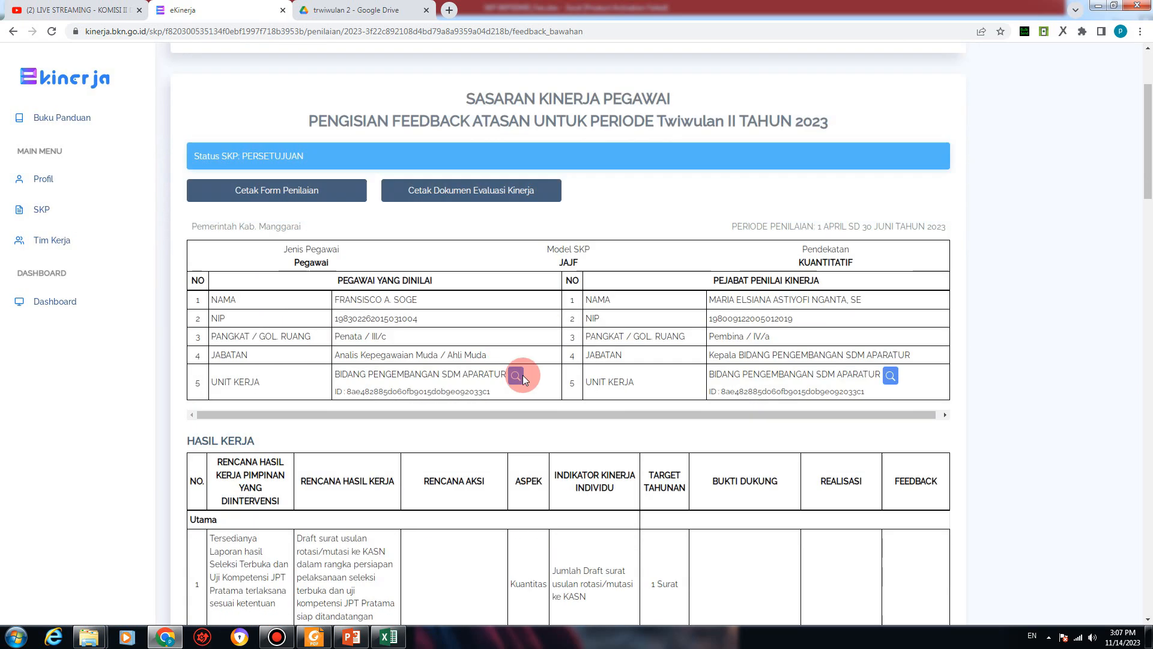
scroll(533, 376, "down", 8)
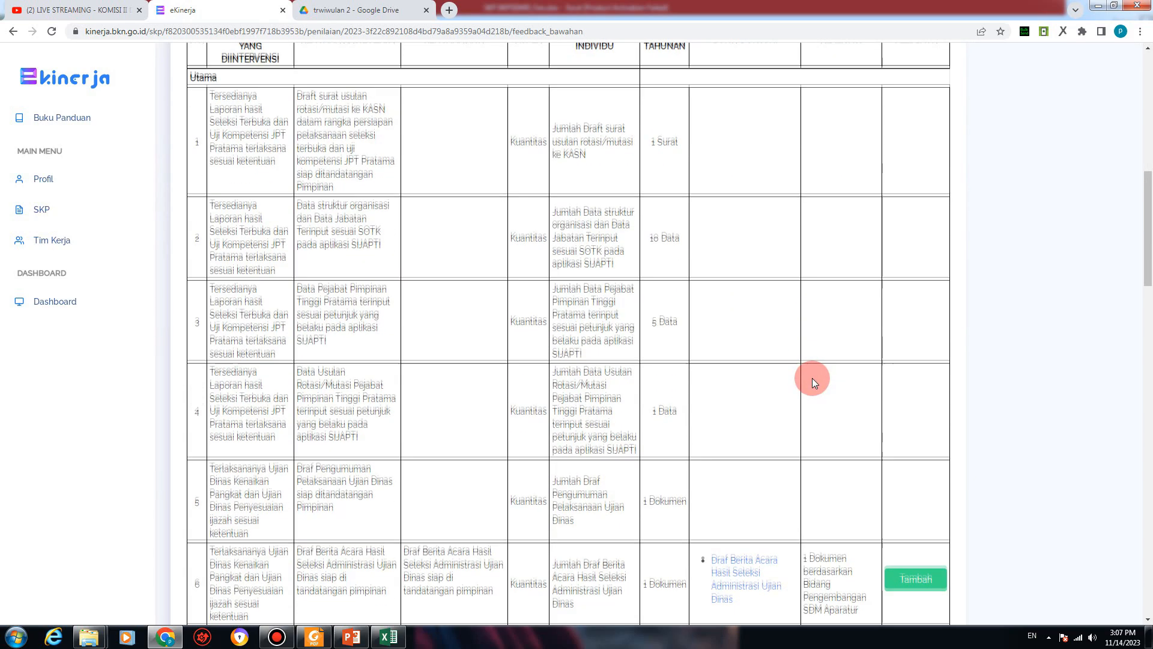
scroll(812, 378, "up", 12)
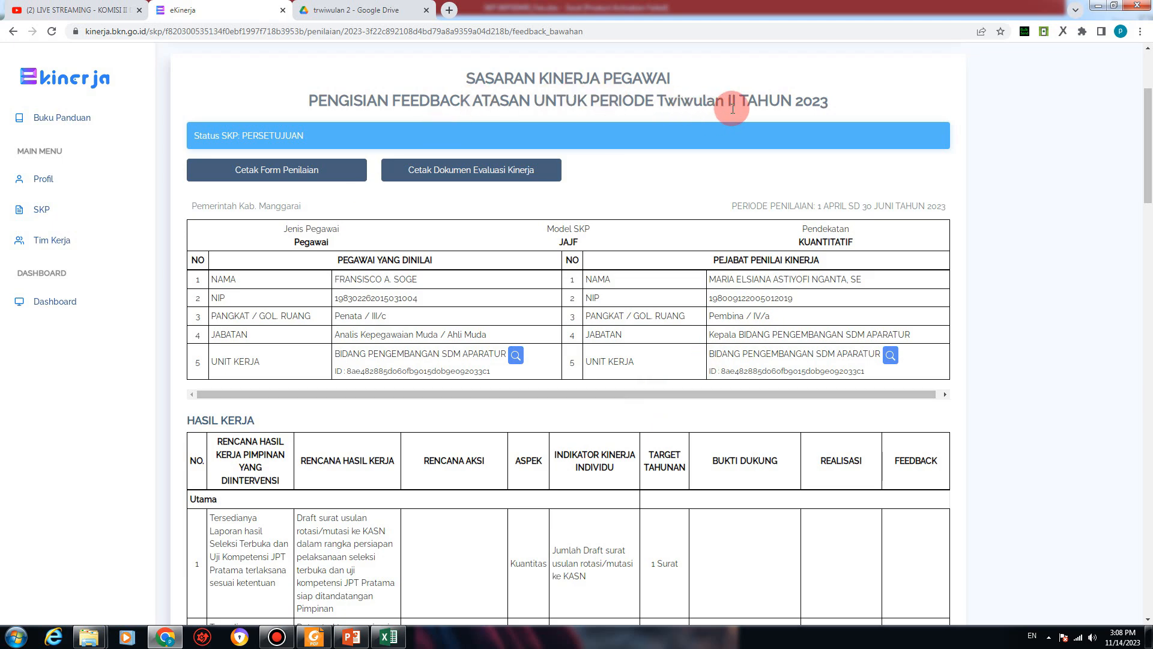
scroll(777, 402, "down", 10)
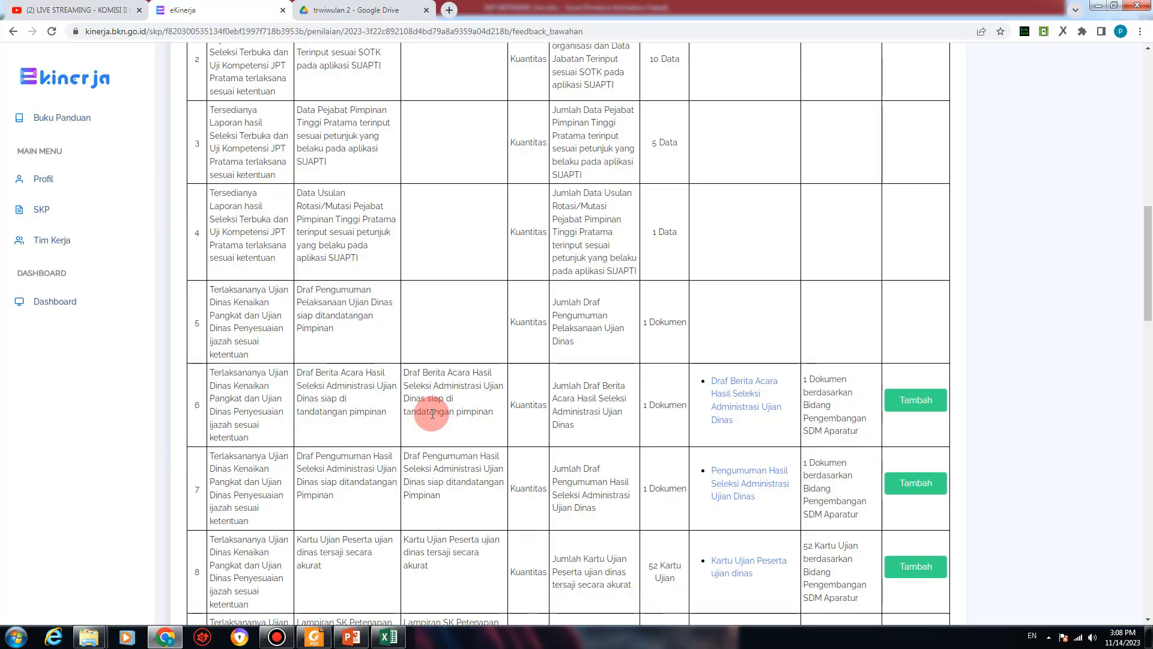
scroll(433, 413, "down", 2)
scroll(432, 413, "up", 8)
scroll(431, 413, "down", 10)
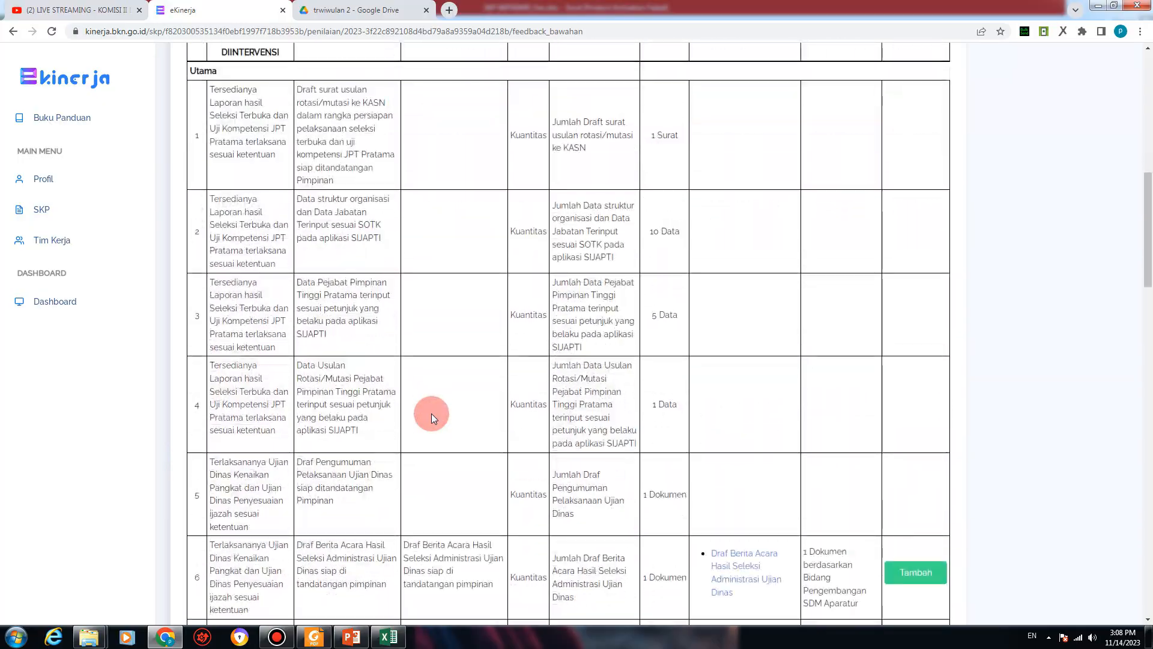
scroll(431, 413, "up", 4)
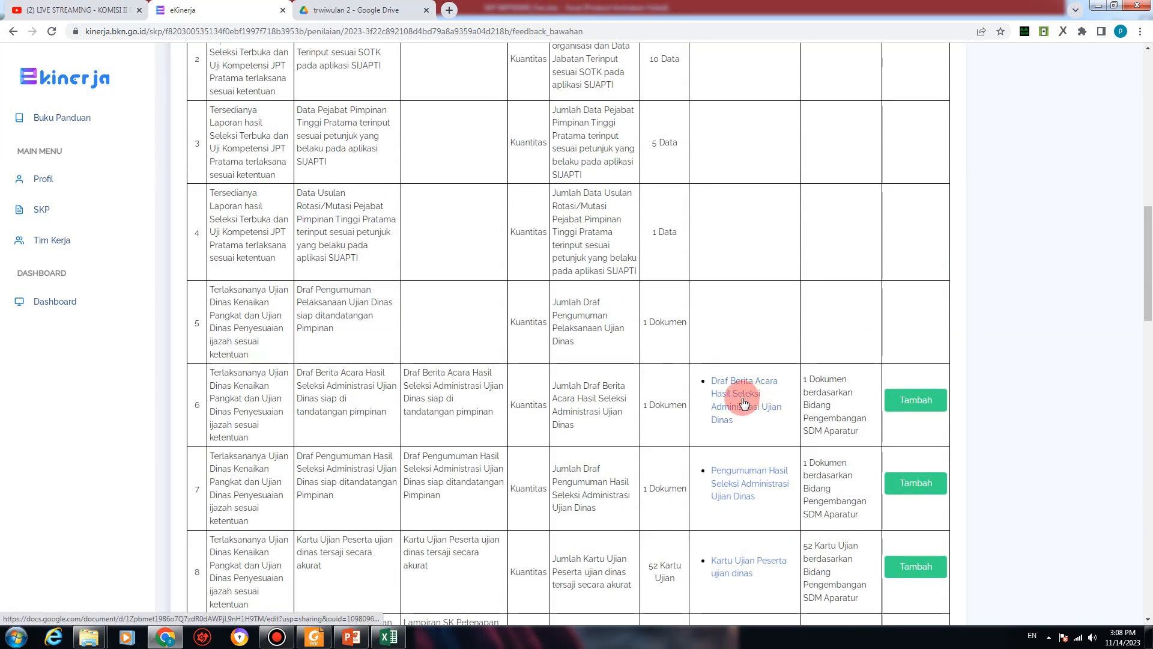
scroll(744, 401, "up", 5)
scroll(741, 398, "down", 7)
left_click(737, 283)
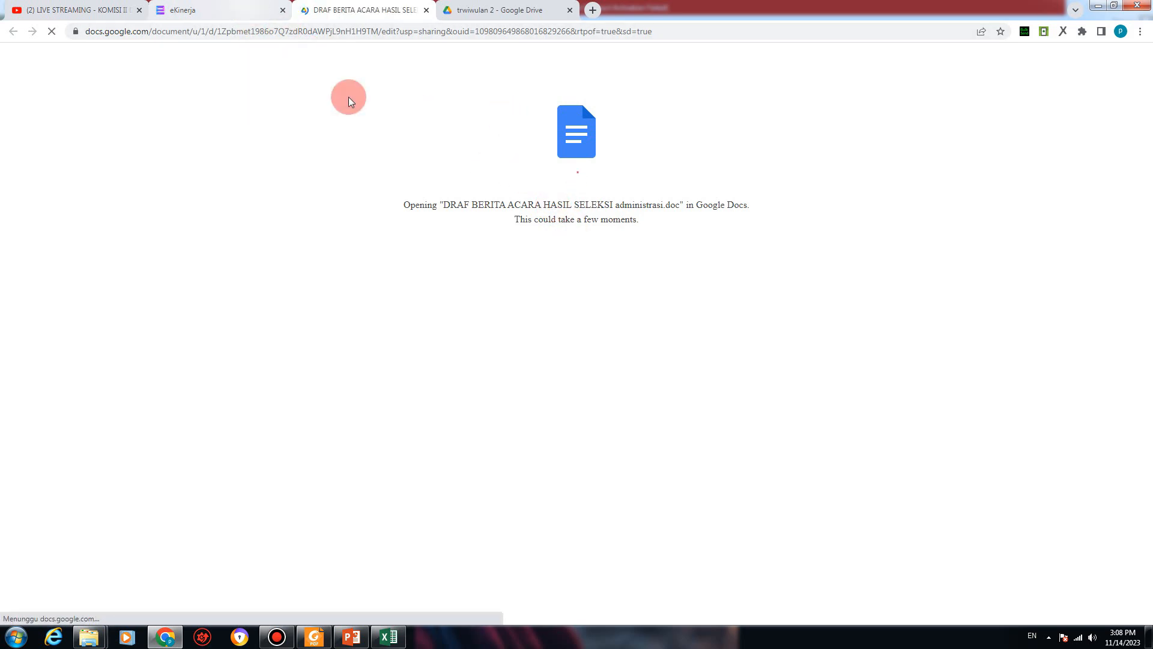
left_click(240, 16)
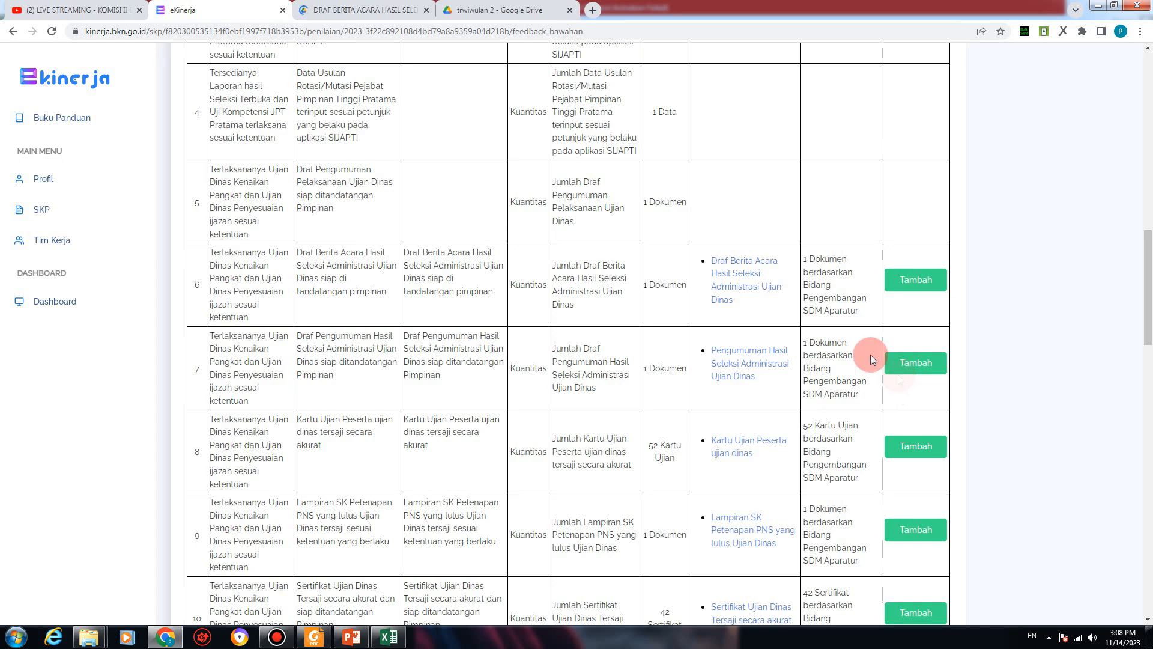
scroll(864, 348, "up", 10)
scroll(775, 376, "down", 3)
scroll(777, 376, "down", 5)
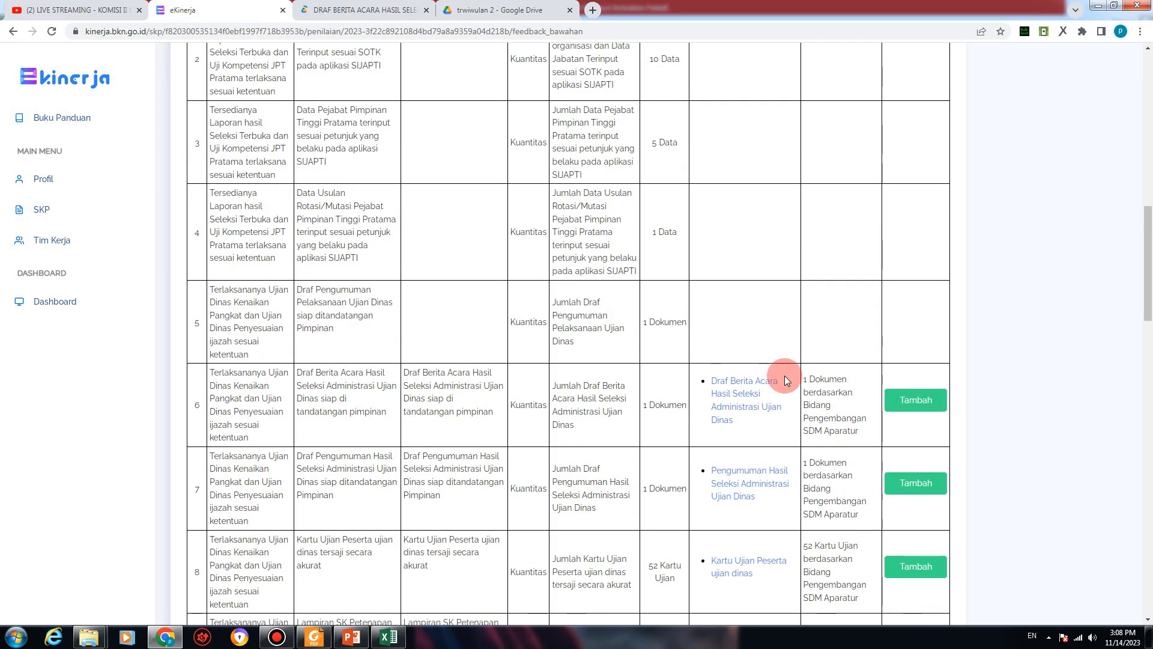
scroll(910, 369, "up", 1)
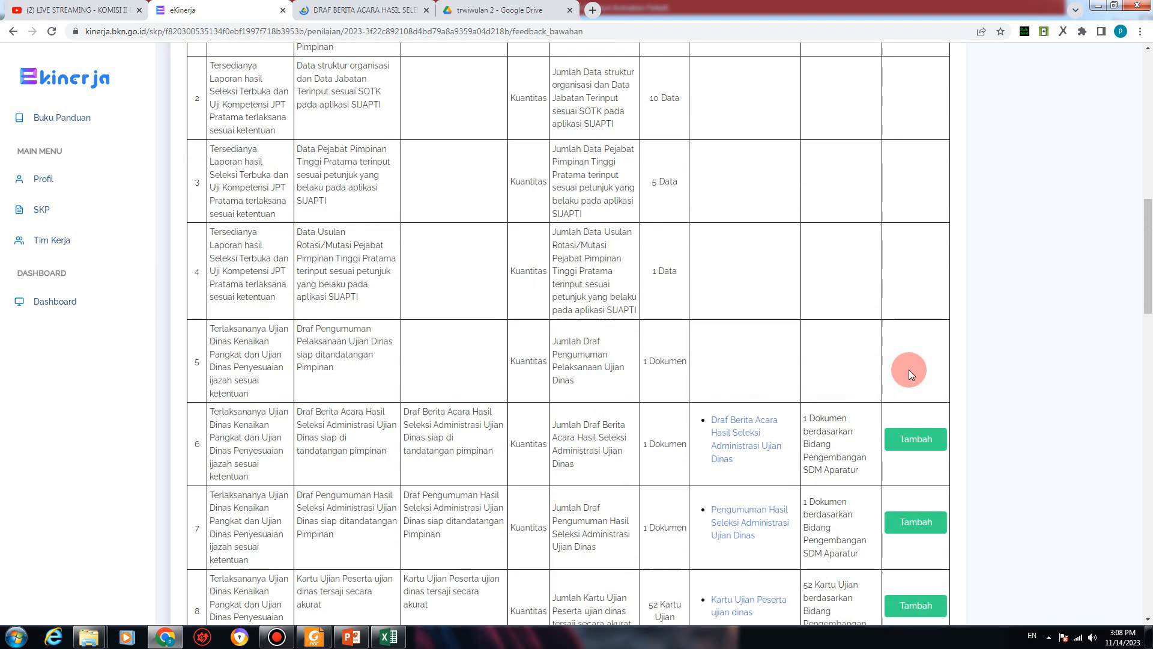
left_click(370, 11)
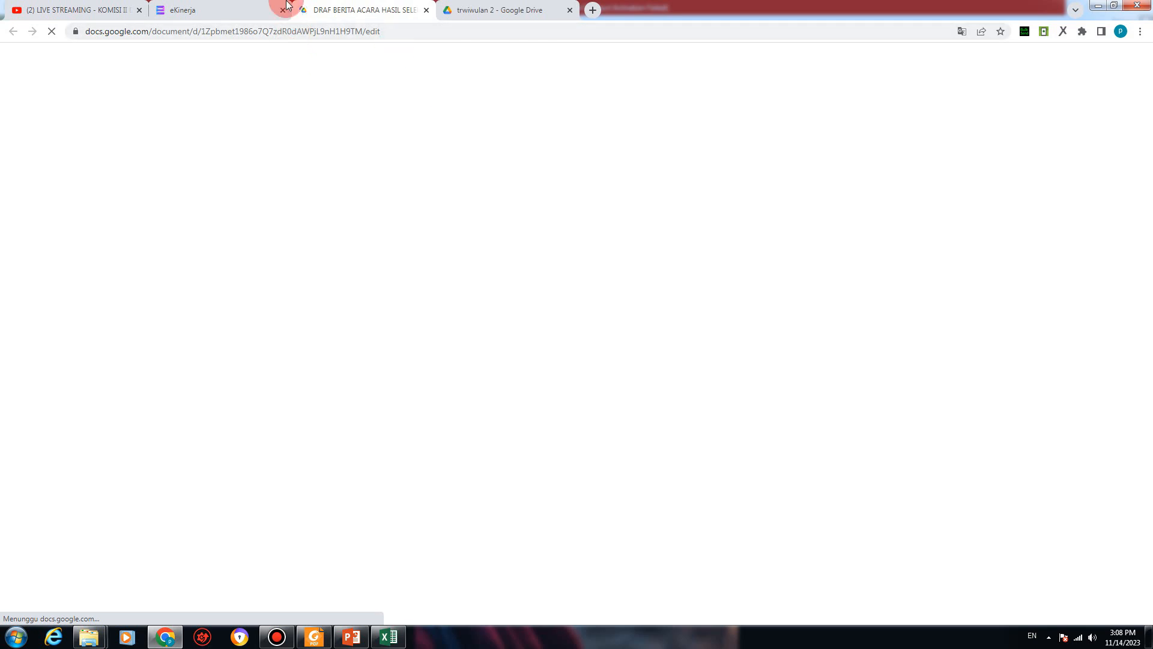
left_click(229, 4)
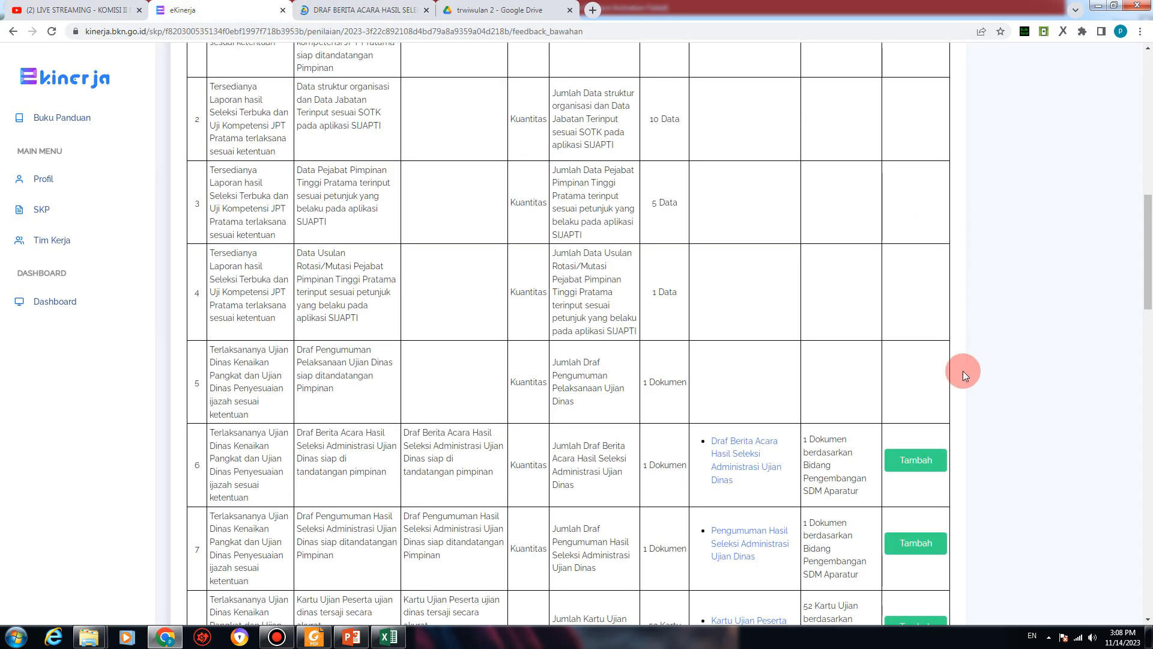
left_click(346, 7)
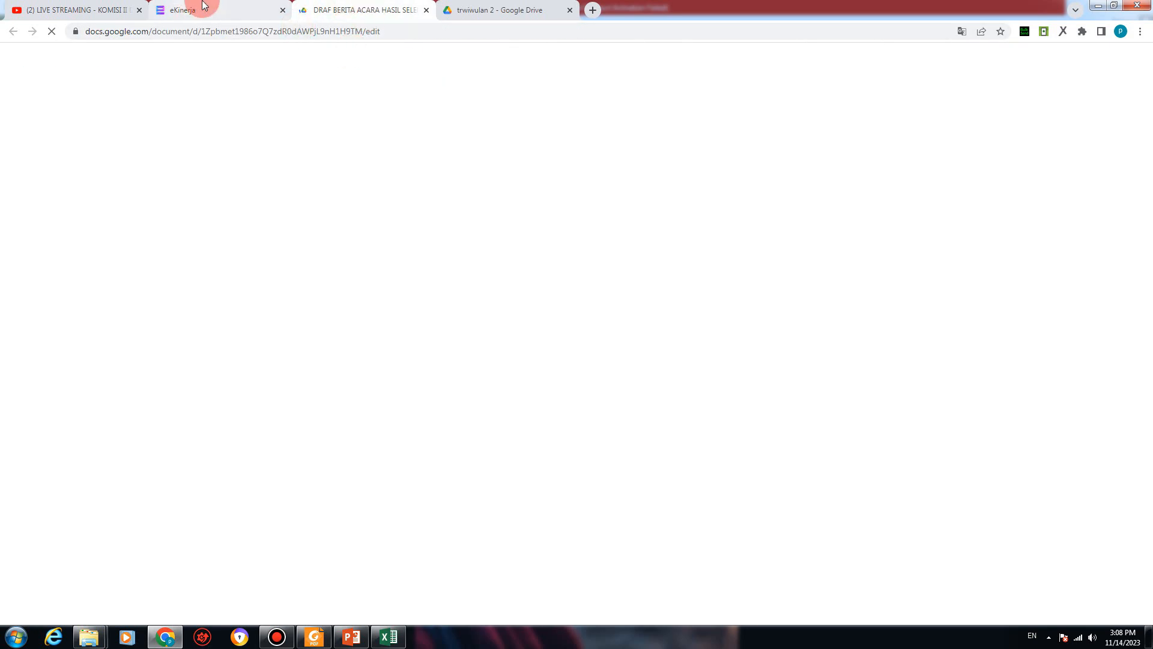
left_click(203, 5)
left_click(334, 8)
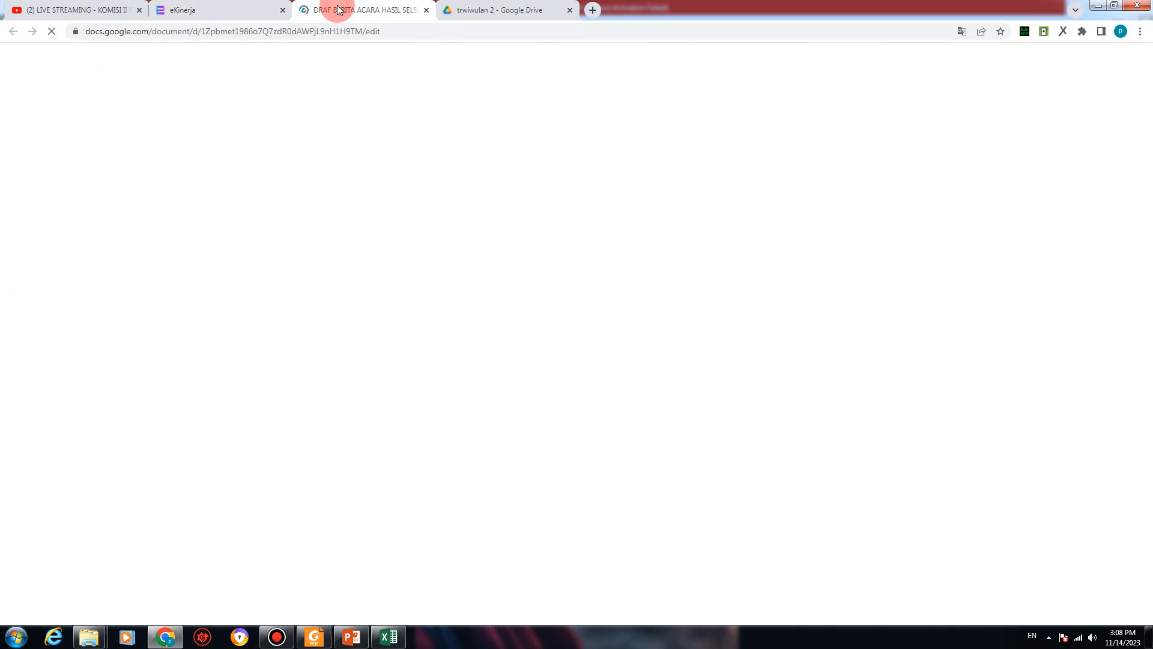
left_click(238, 13)
scroll(826, 471, "down", 2)
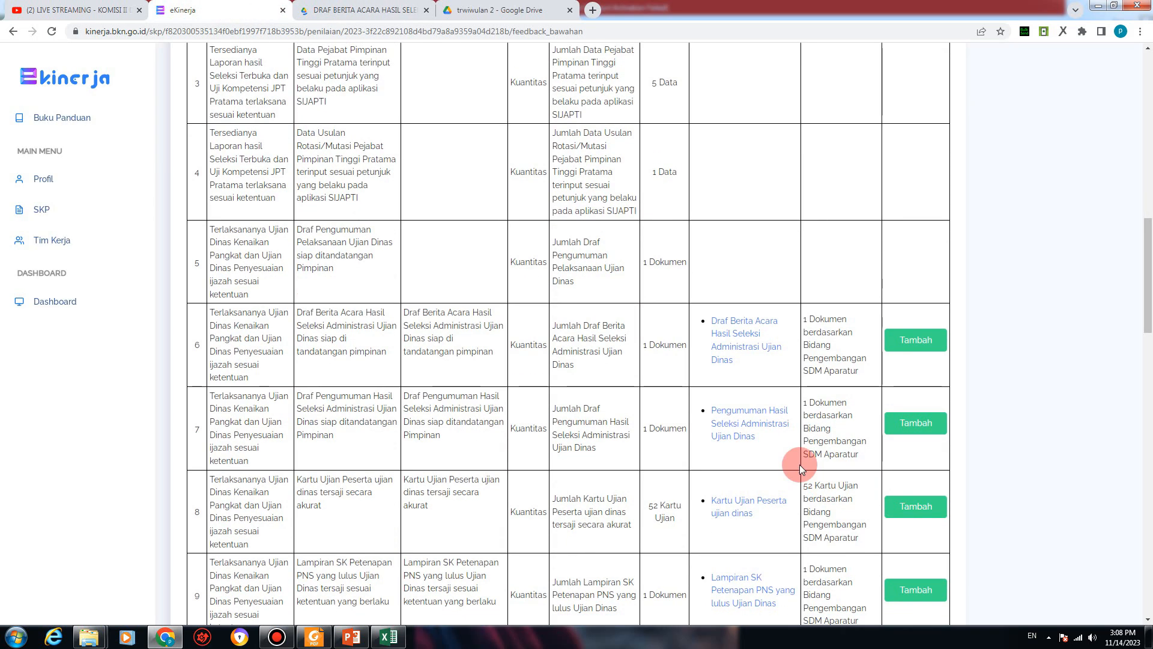
left_click(749, 428)
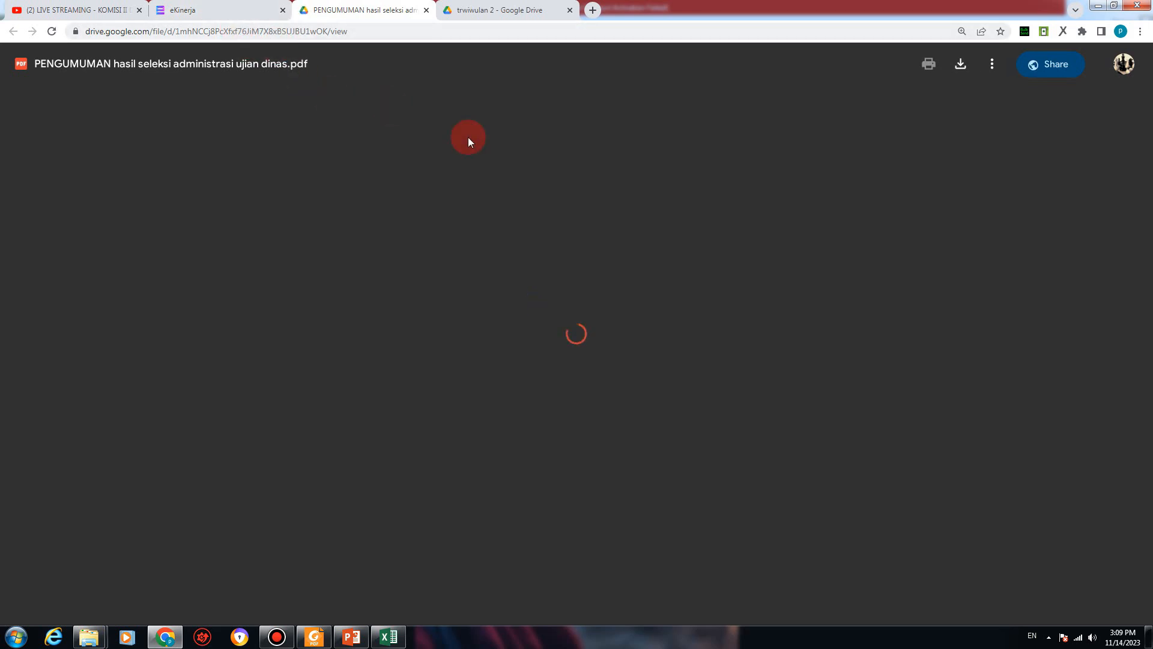
left_click(222, 13)
left_click(354, 11)
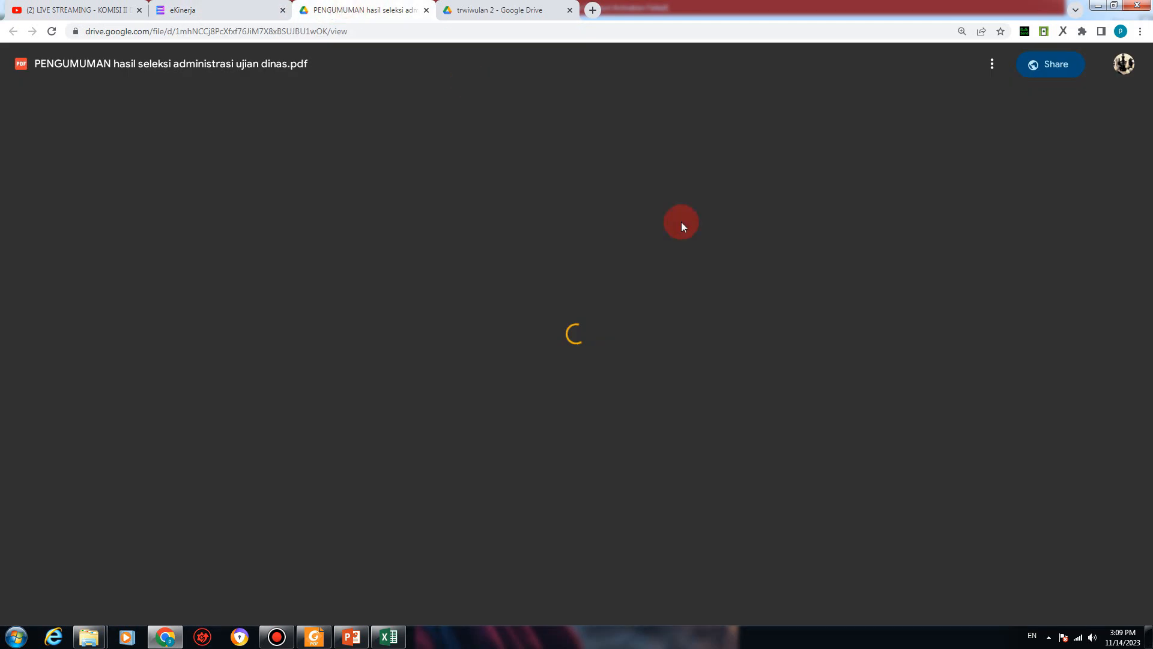
left_click(247, 11)
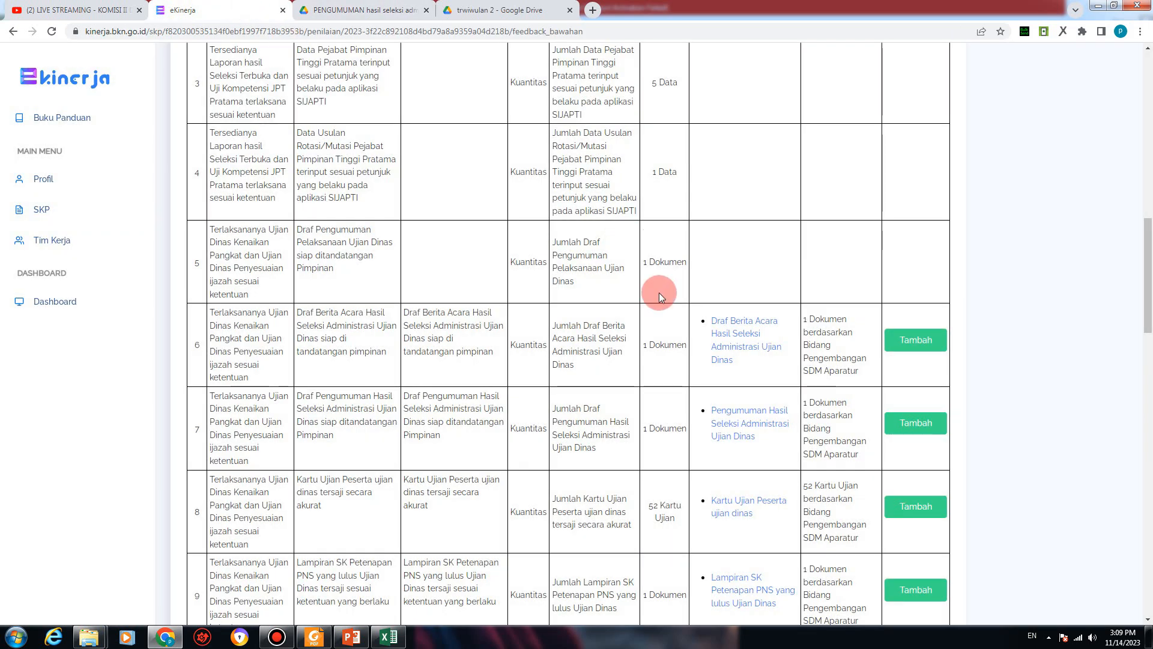
scroll(920, 378, "up", 9)
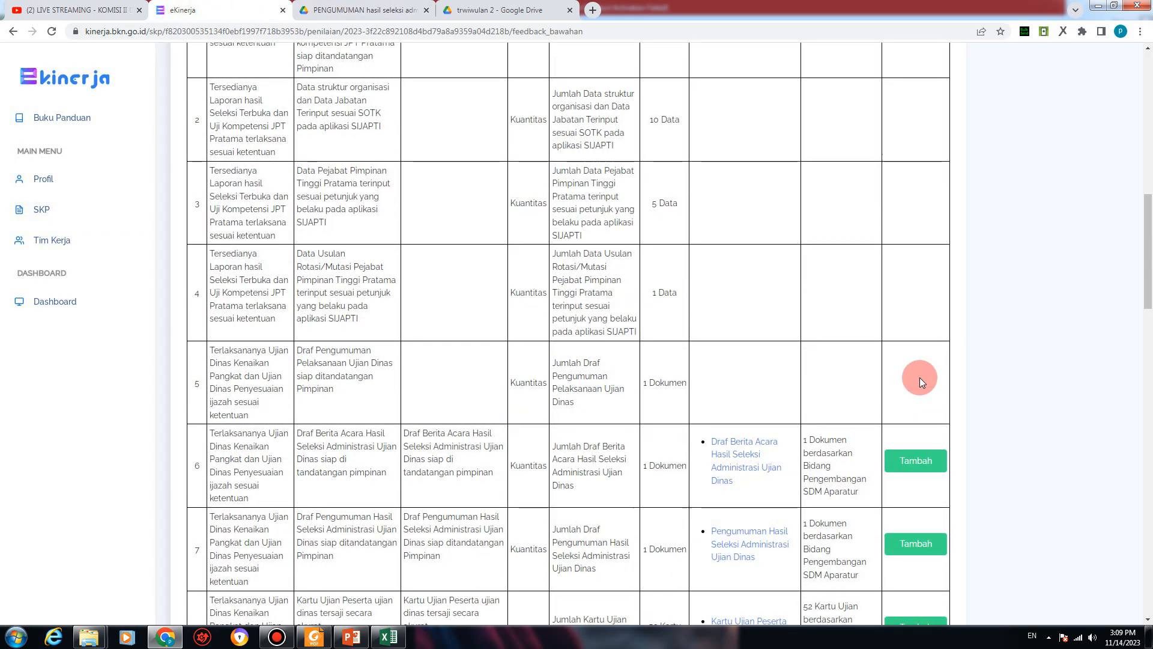
scroll(920, 377, "down", 10)
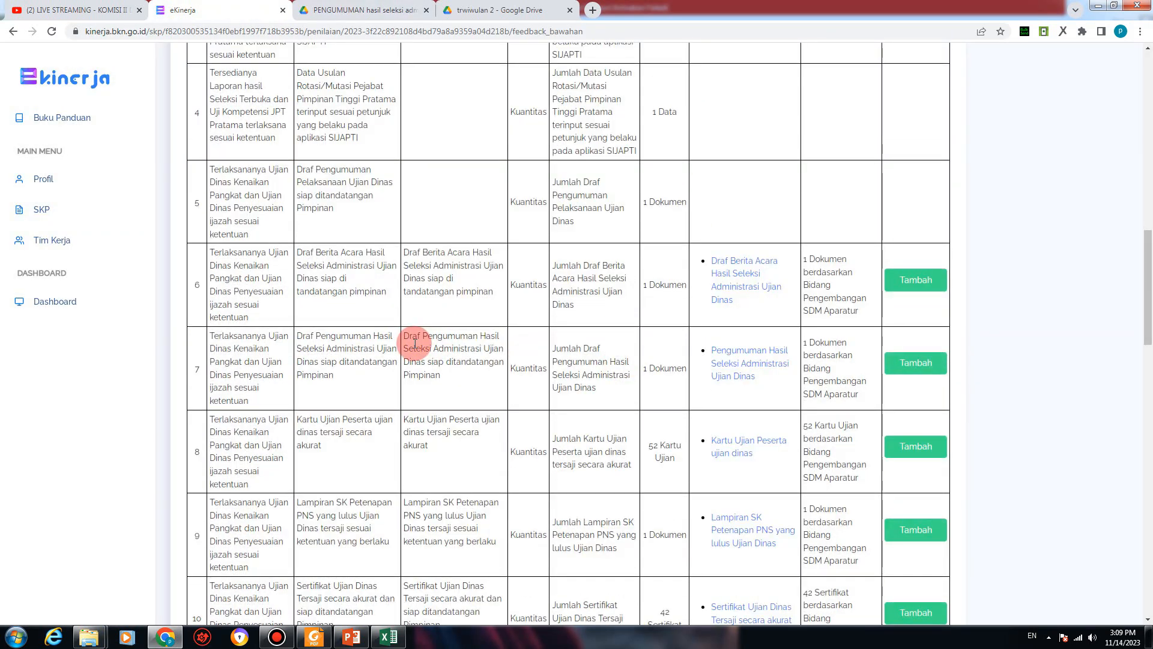
scroll(414, 344, "up", 1)
scroll(414, 344, "up", 5)
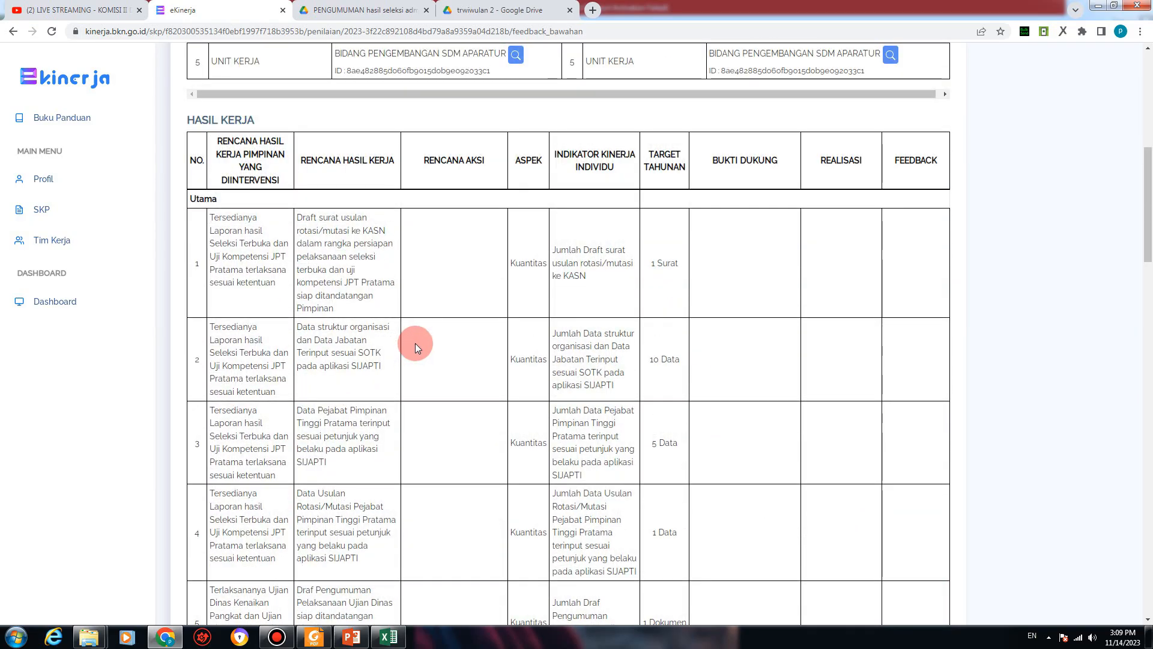
scroll(416, 343, "down", 4)
scroll(422, 344, "up", 3)
scroll(424, 342, "down", 4)
scroll(424, 341, "down", 2)
scroll(415, 342, "up", 3)
Step: Save thumbs-up feedback on HASIL KERJA rows 6 and 7
left_click(928, 469)
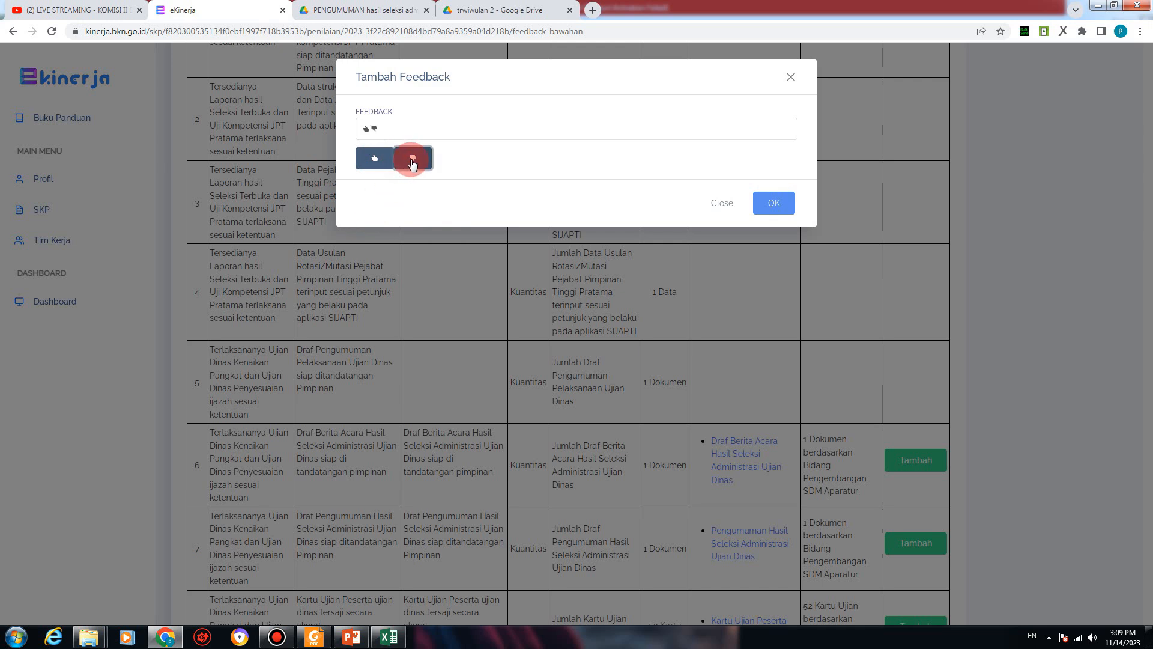
left_click(414, 133)
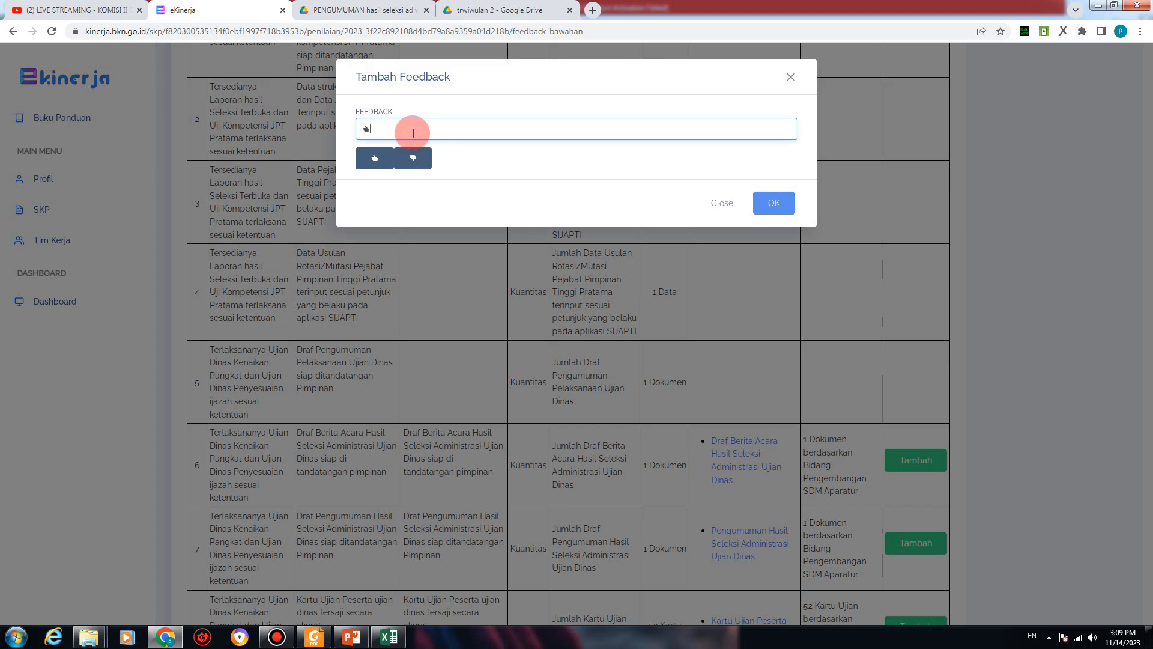
left_click(785, 208)
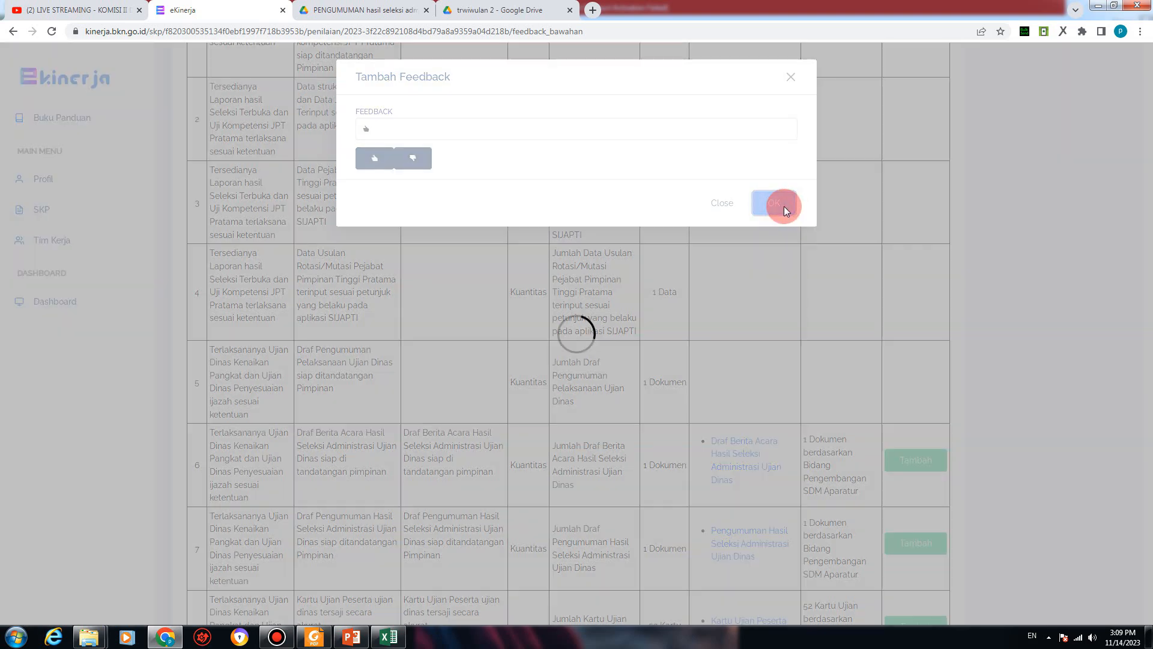
scroll(1051, 462, "down", 14)
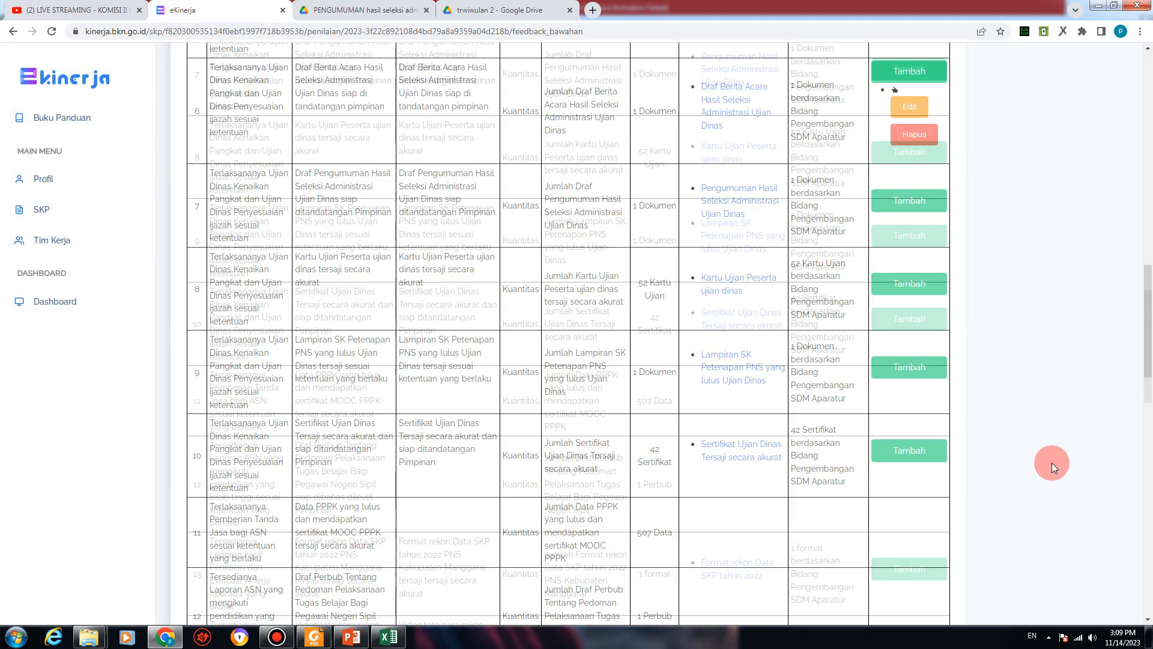
scroll(1050, 462, "up", 10)
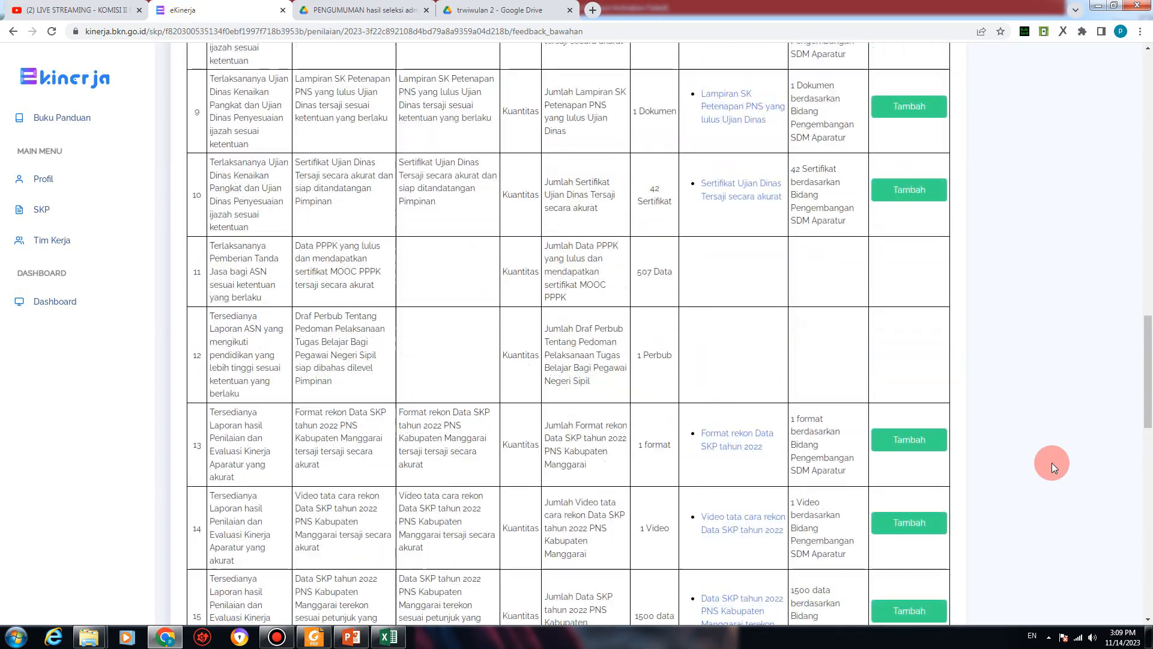
left_click(910, 220)
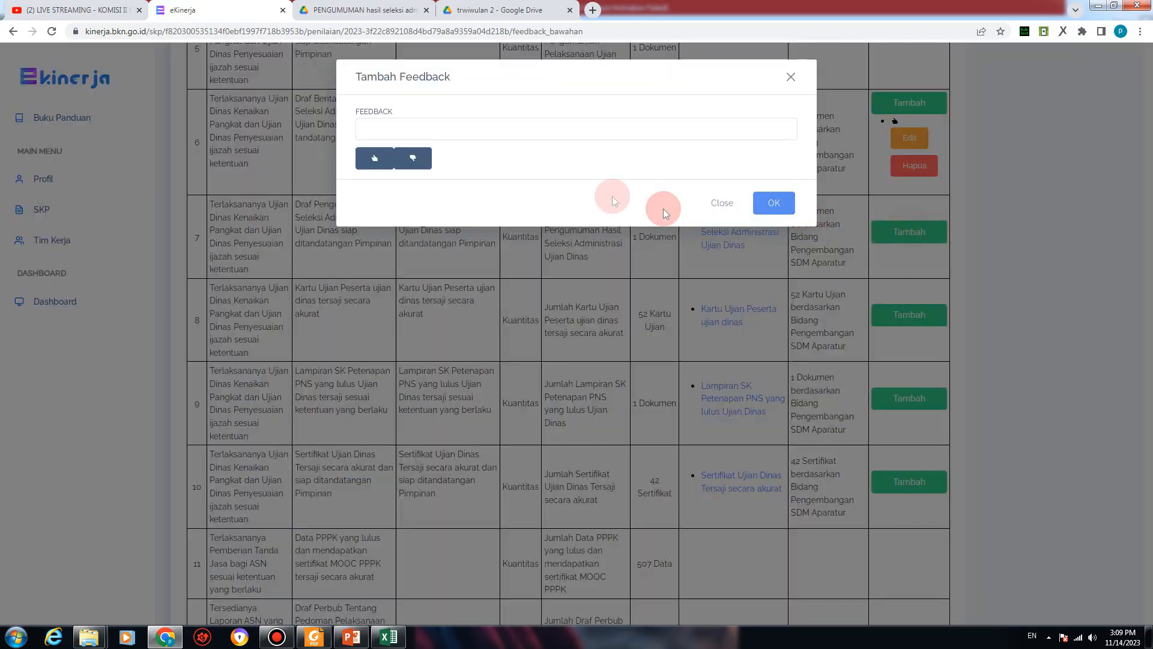
left_click(772, 204)
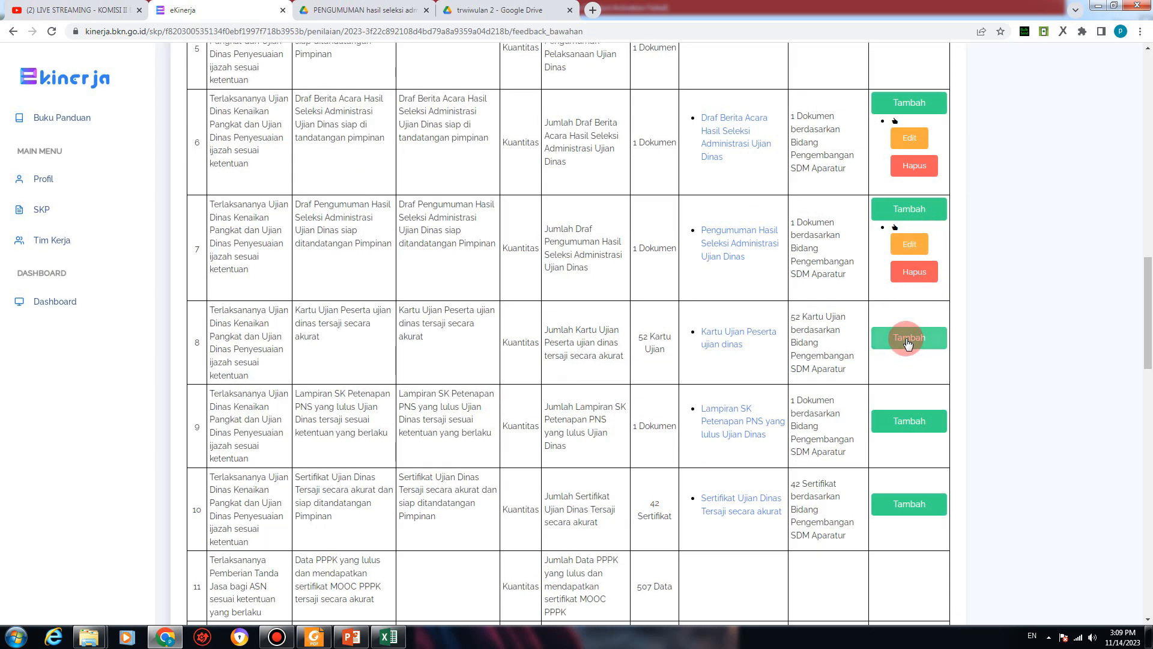
Step: Save thumbs-up feedback on HASIL KERJA rows 8, 9 and 10
left_click(908, 340)
left_click(762, 203)
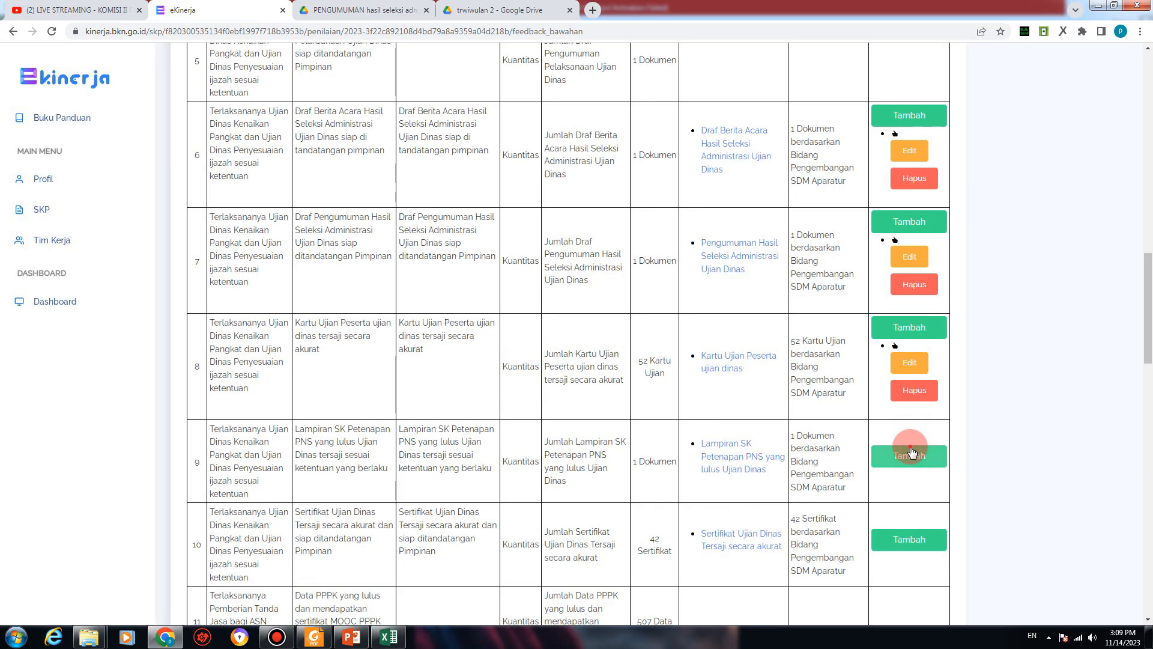
left_click(913, 449)
left_click(781, 203)
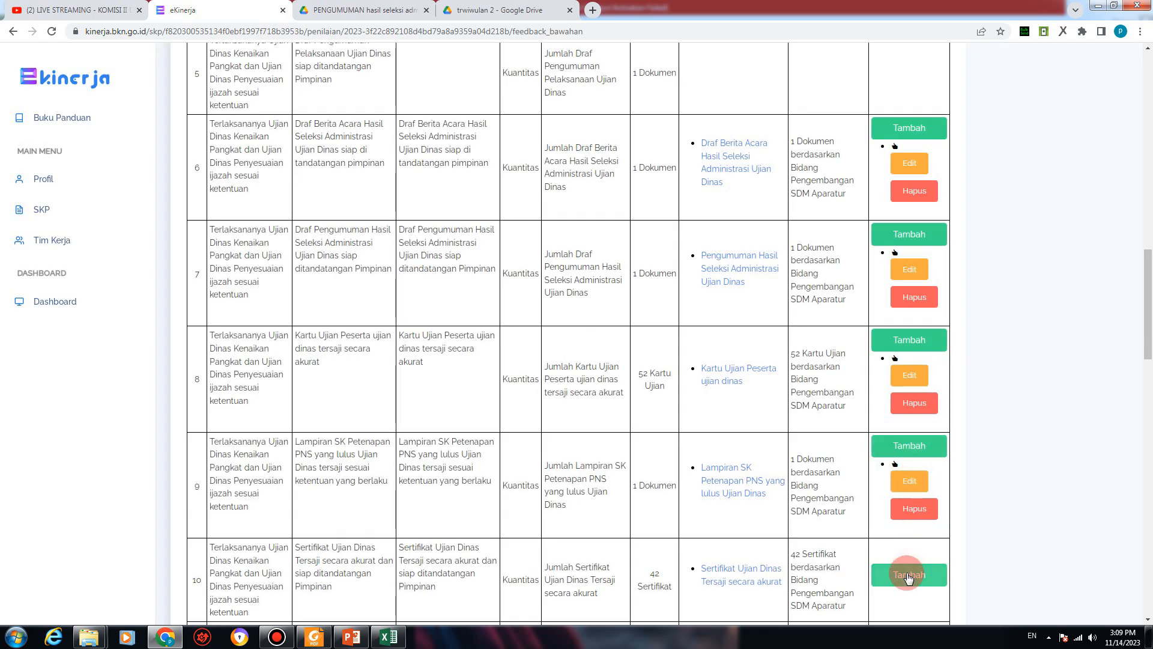
left_click(908, 576)
left_click(363, 155)
left_click(432, 166)
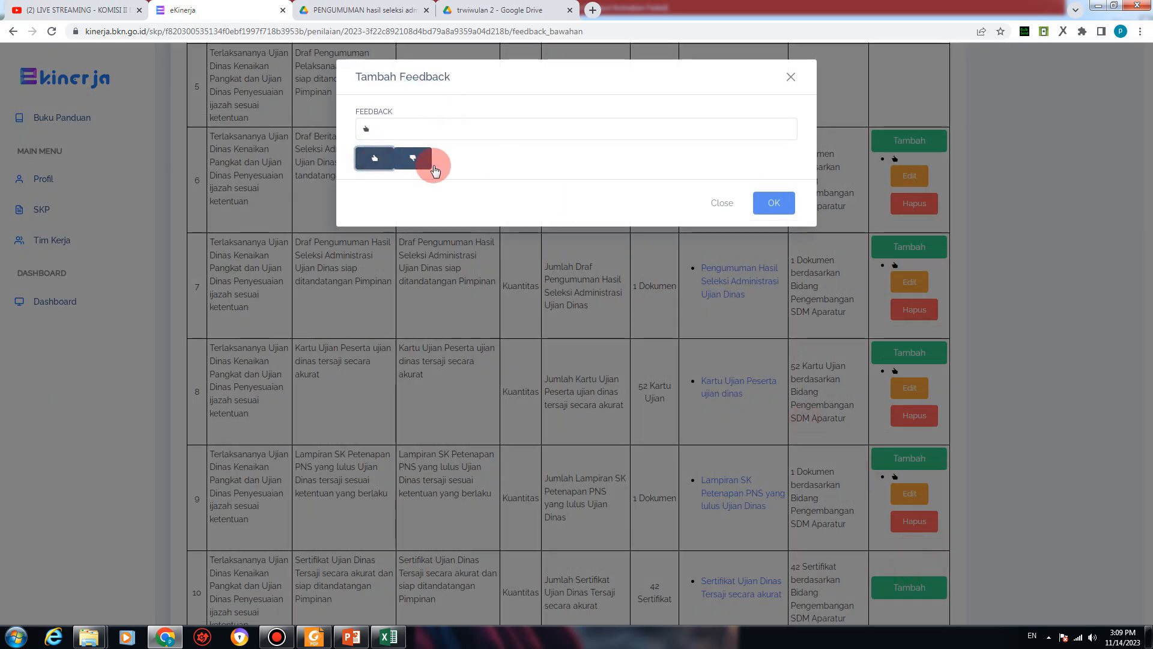
left_click(790, 205)
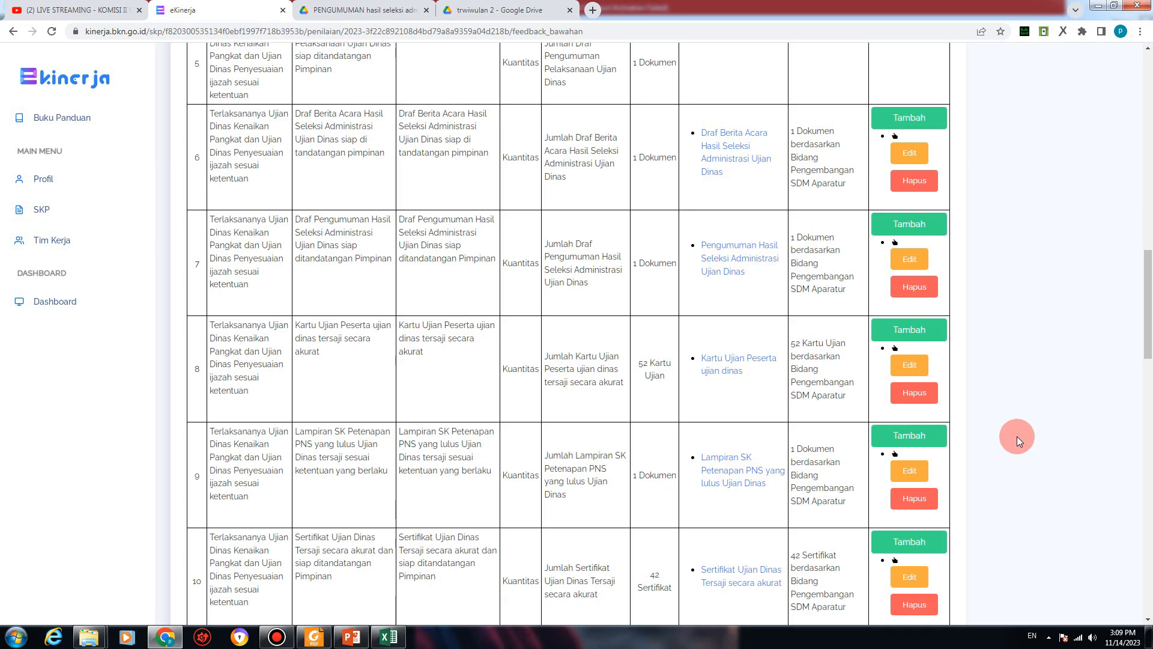
Step: Save thumbs-up feedback on HASIL KERJA rows 13 and 14
scroll(1017, 436, "down", 3)
scroll(1017, 437, "down", 3)
left_click(892, 384)
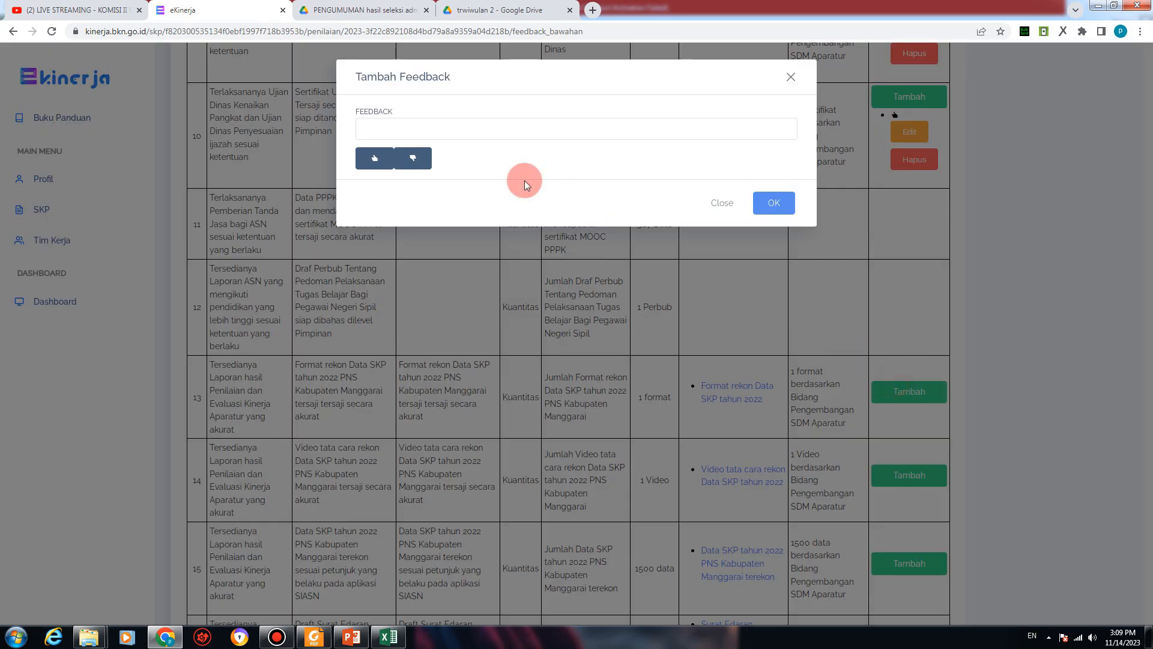
left_click(375, 158)
left_click(723, 203)
left_click(773, 203)
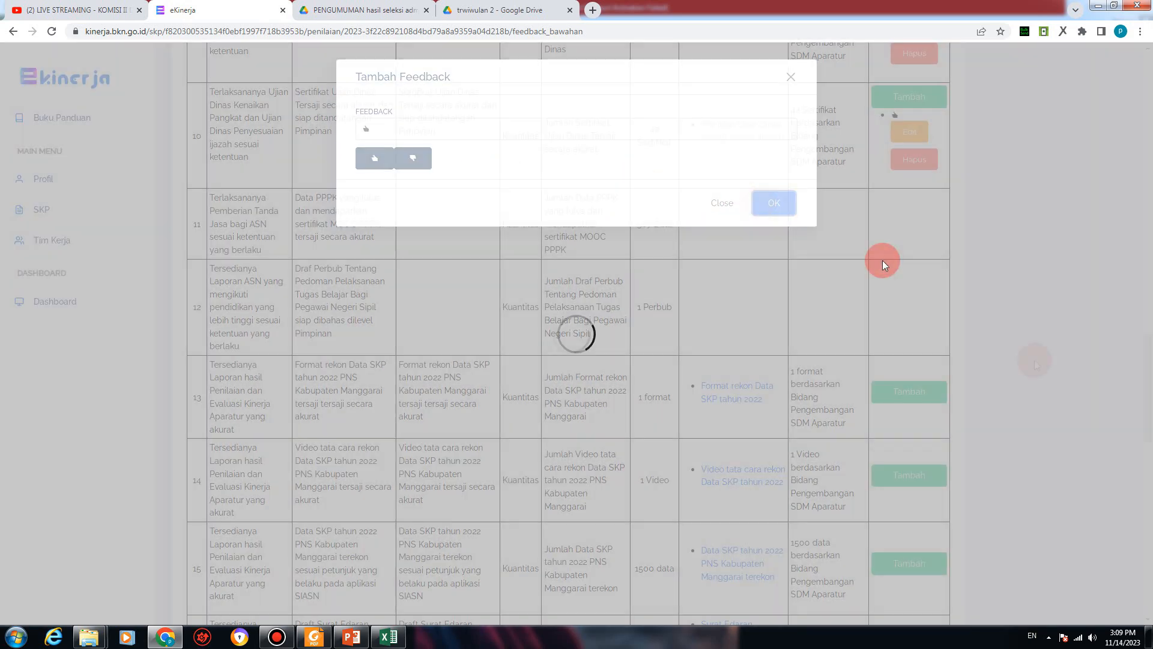
scroll(1049, 400, "down", 3)
left_click(901, 332)
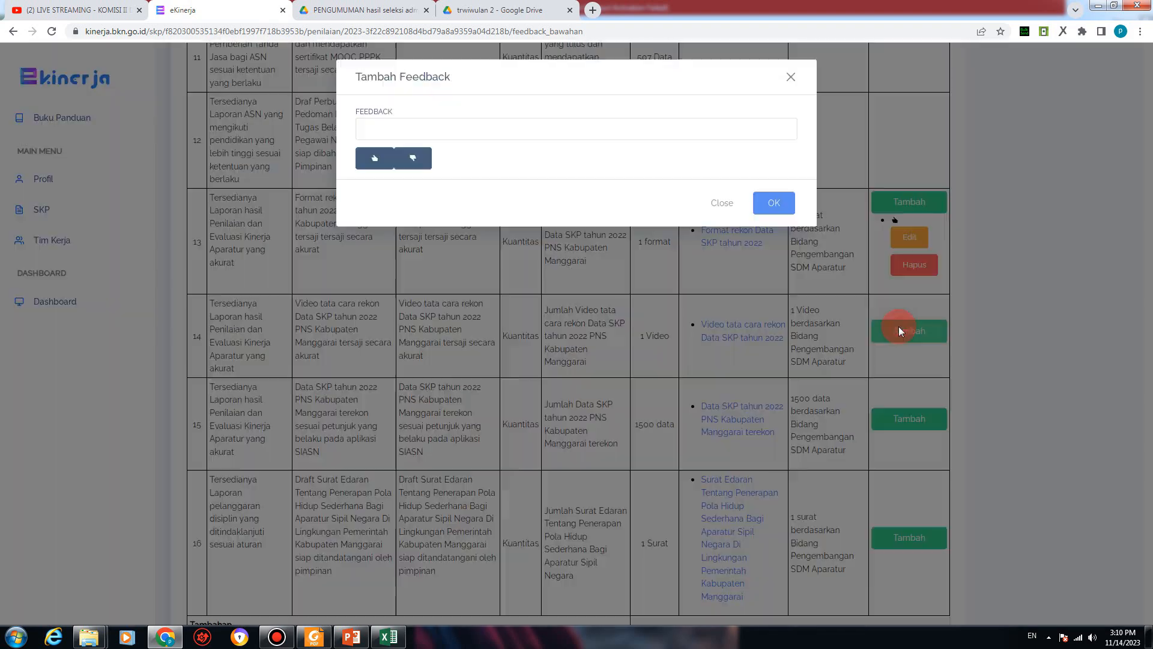
left_click(760, 203)
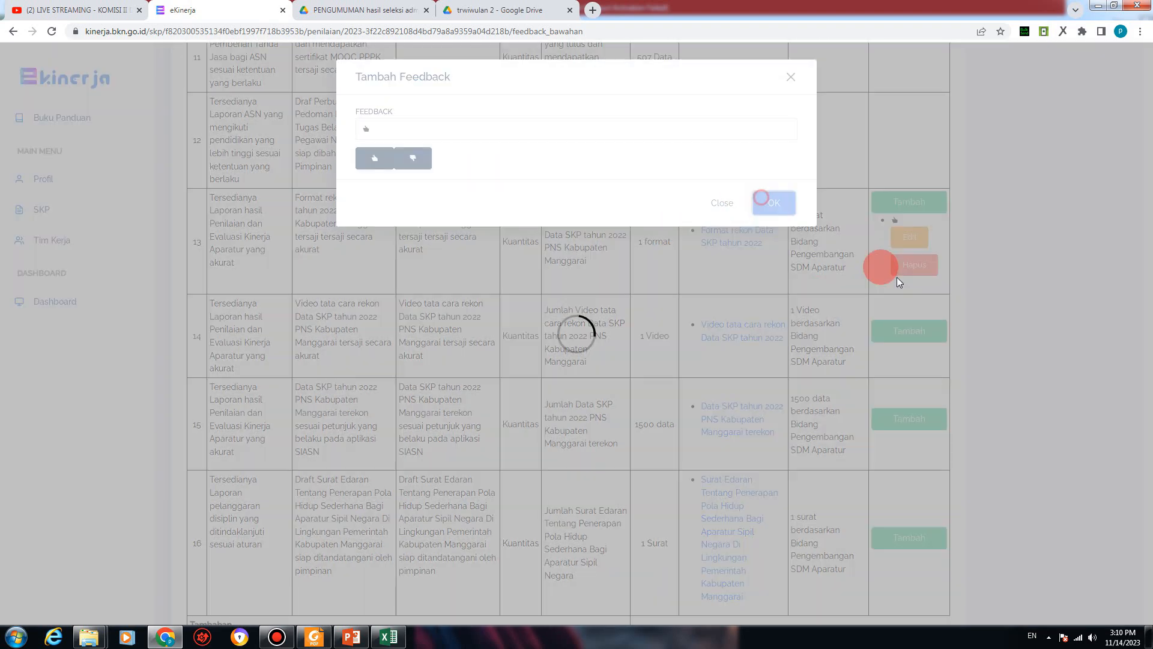
Step: Save thumbs-up feedback on HASIL KERJA rows 15 and 16
scroll(964, 410, "down", 2)
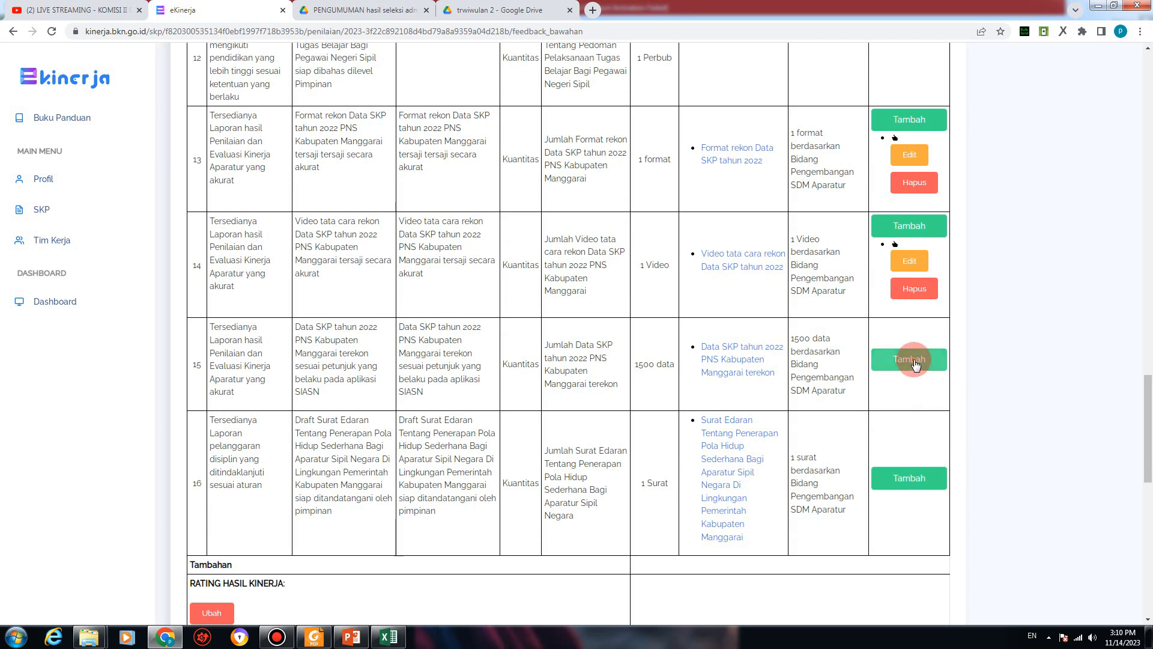
left_click(907, 369)
left_click(378, 159)
left_click(773, 203)
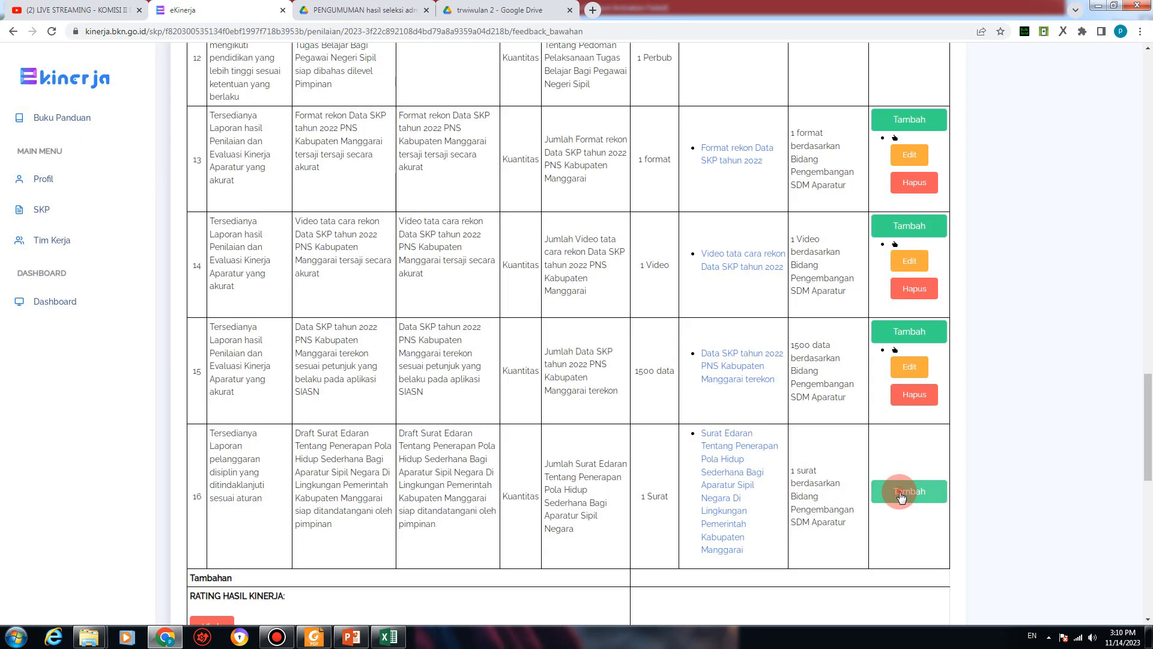
left_click(901, 496)
left_click(371, 170)
left_click(772, 203)
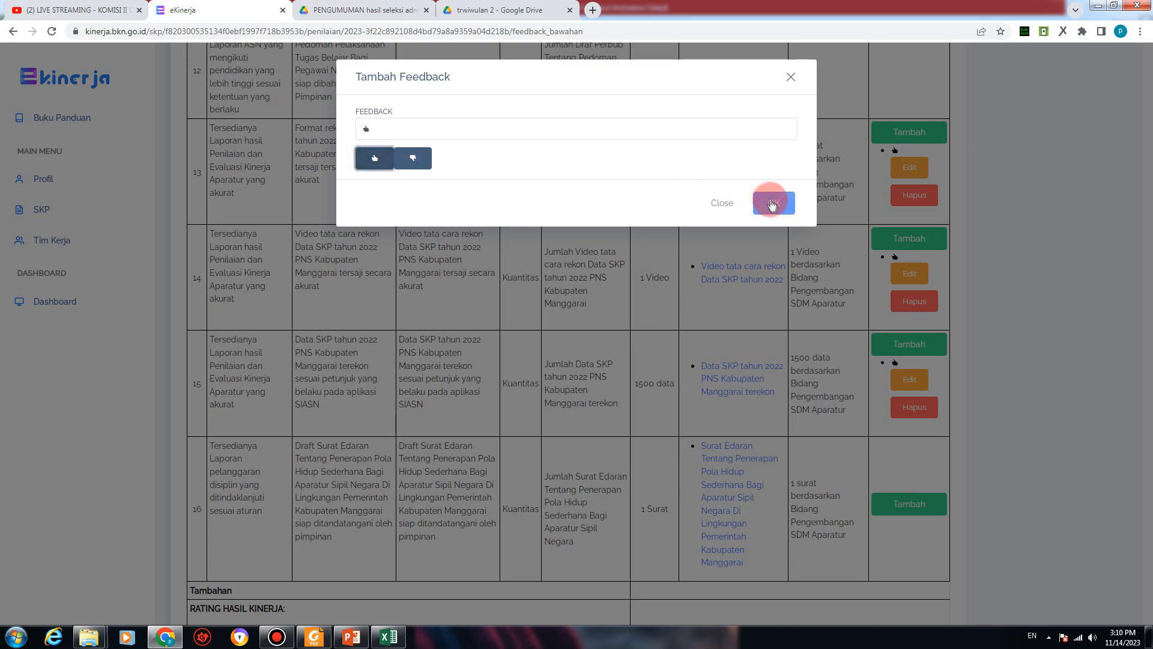
scroll(758, 393, "down", 5)
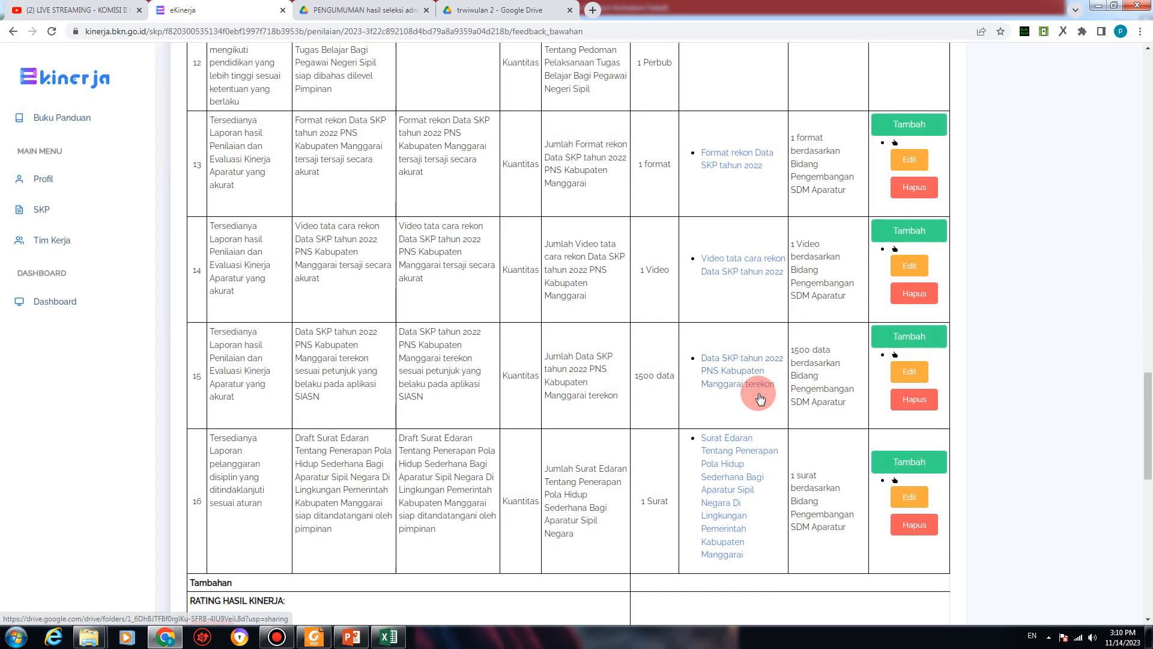
scroll(757, 393, "down", 2)
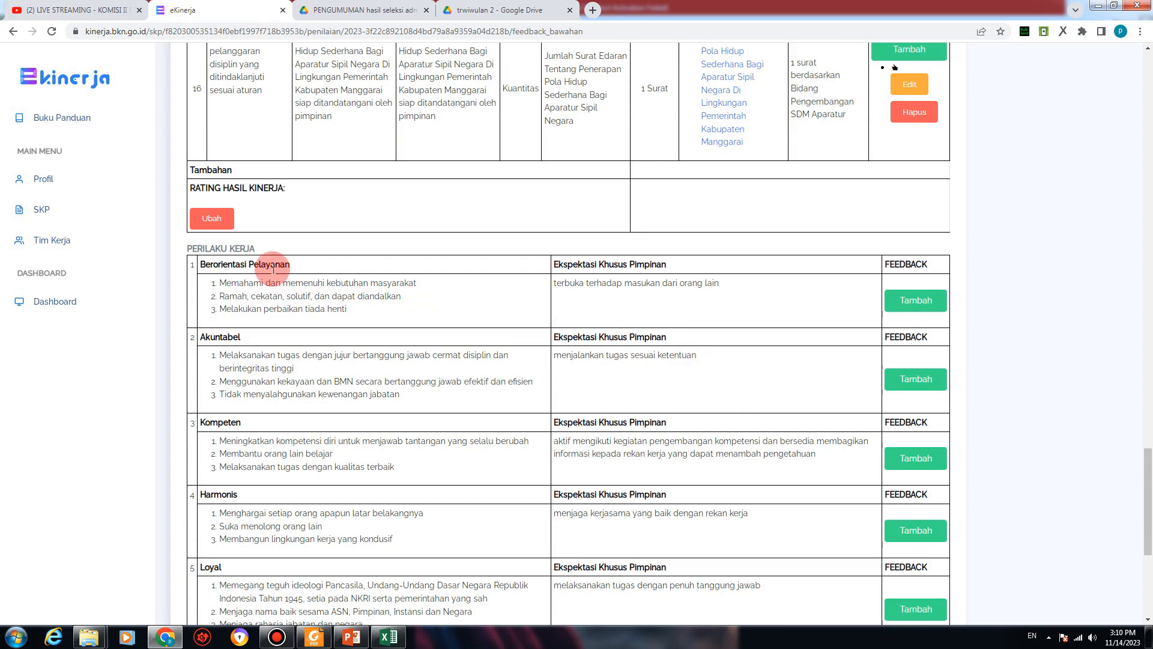
scroll(398, 260, "up", 1)
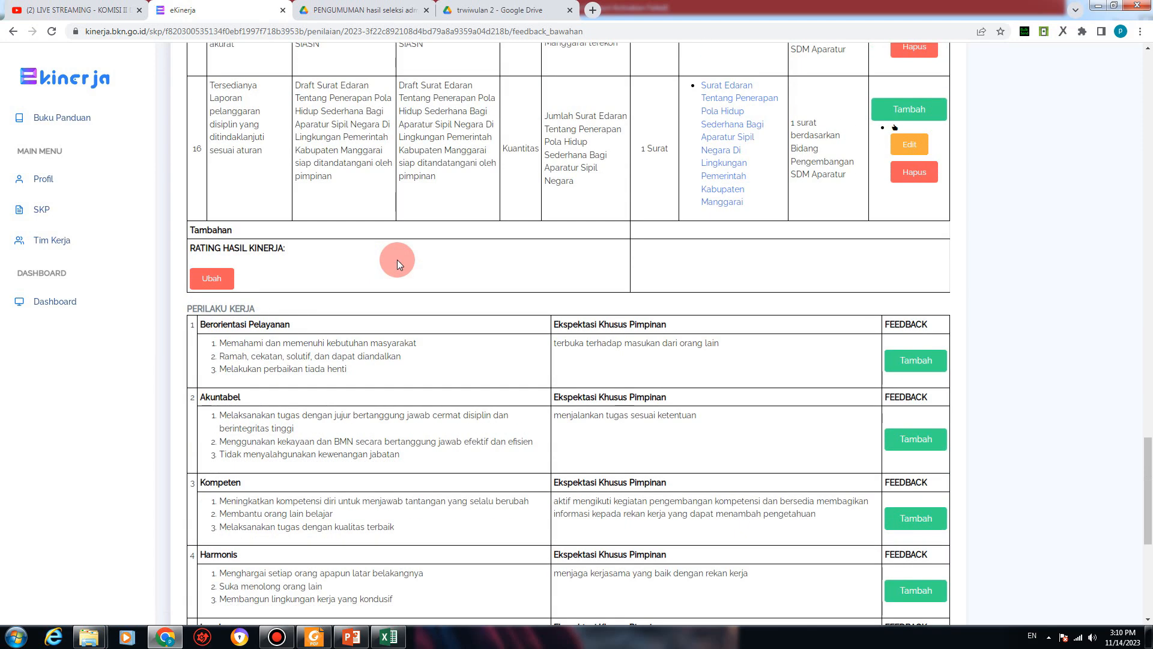
Step: Choose DIATAS EKSPEKTASI in the RATING HASIL KERJA HASIL list and save it
scroll(310, 307, "up", 1)
left_click(207, 339)
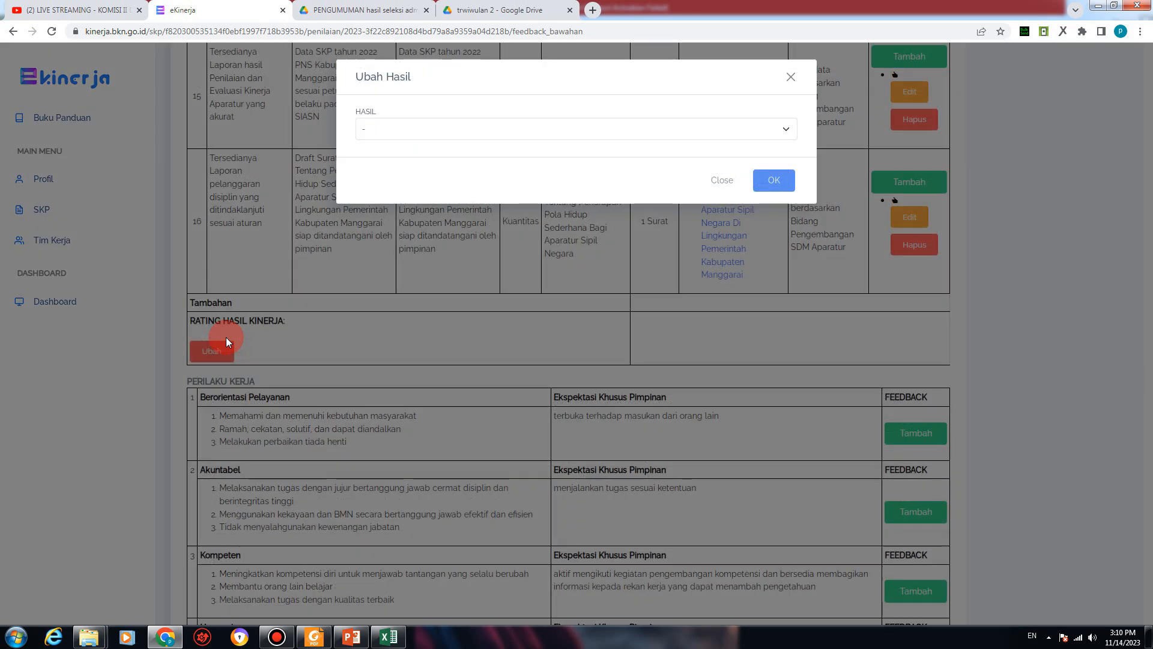
left_click(724, 183)
left_click(224, 355)
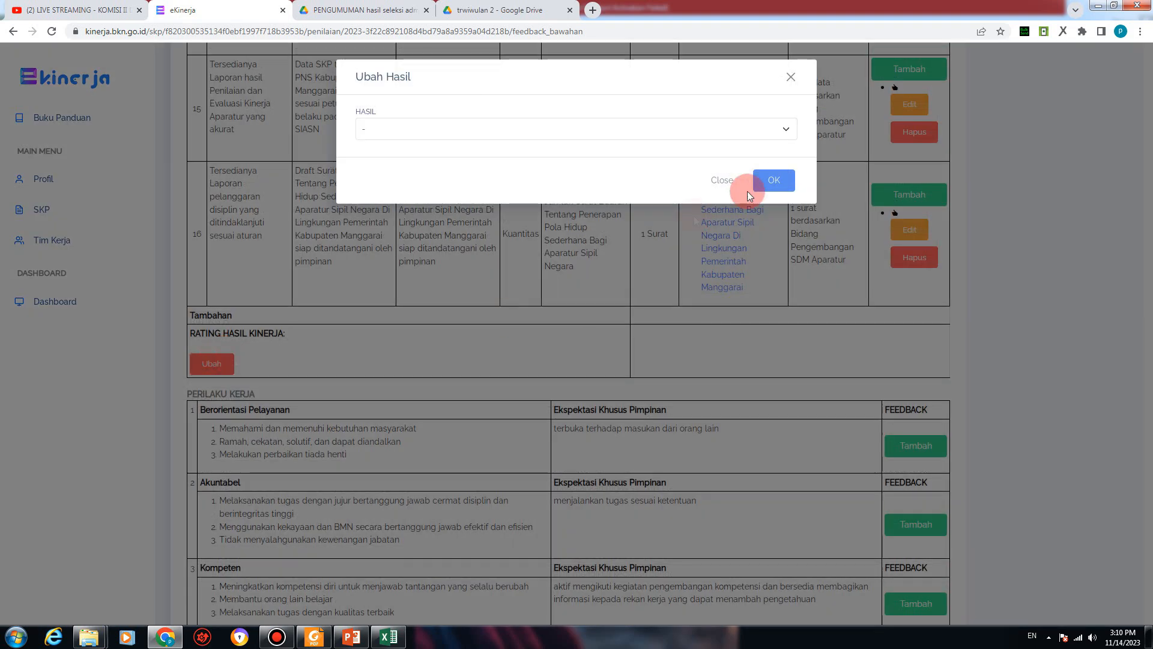
left_click(720, 179)
left_click(213, 363)
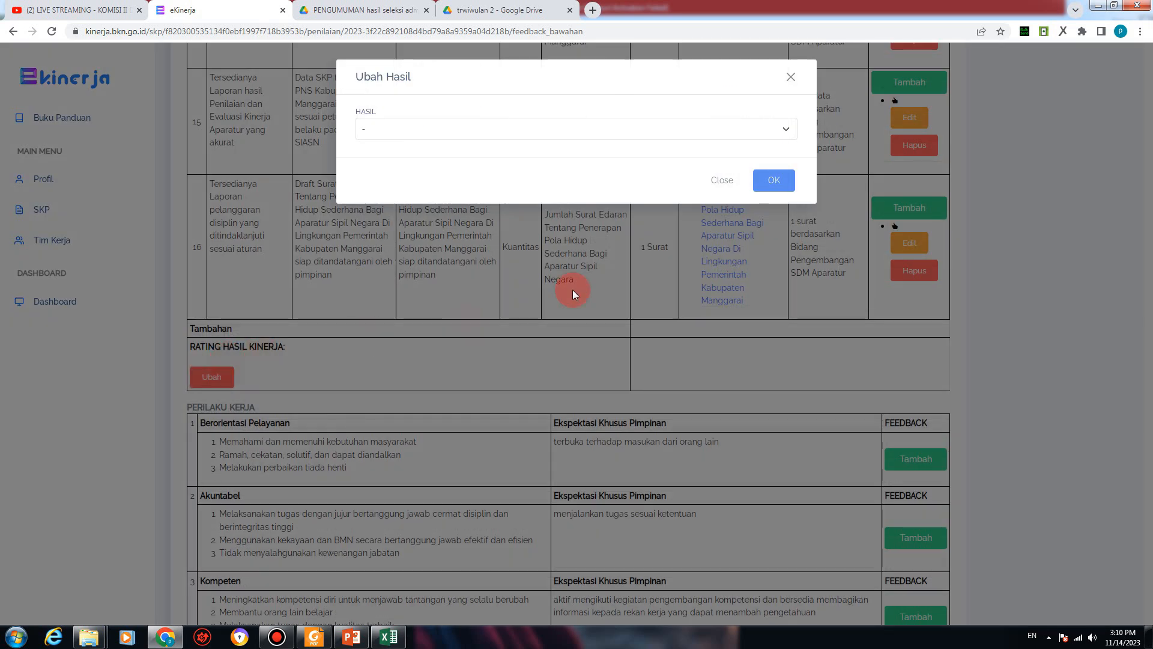
left_click(528, 127)
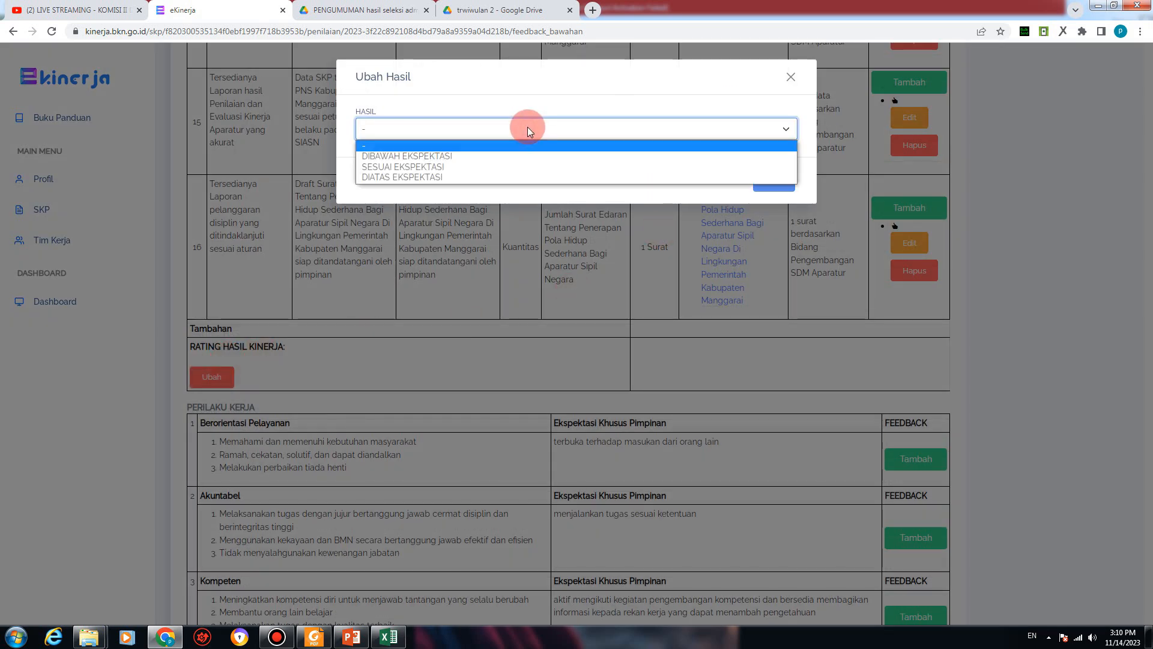
left_click(470, 177)
left_click(430, 129)
left_click(431, 128)
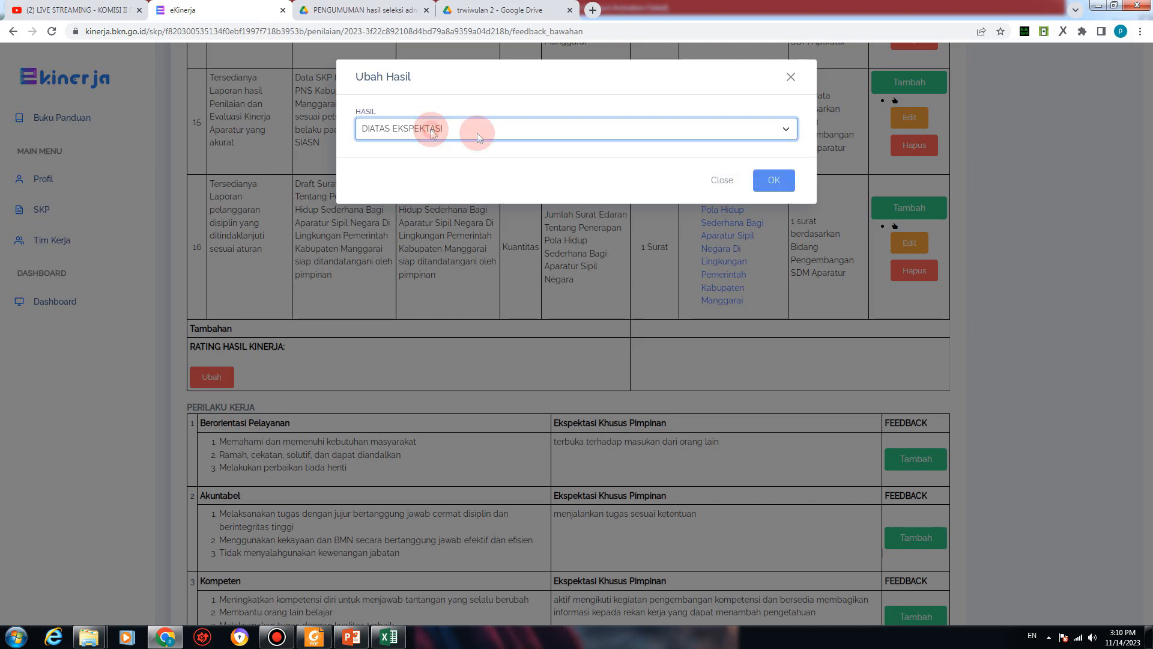
left_click(773, 181)
scroll(884, 375, "down", 3)
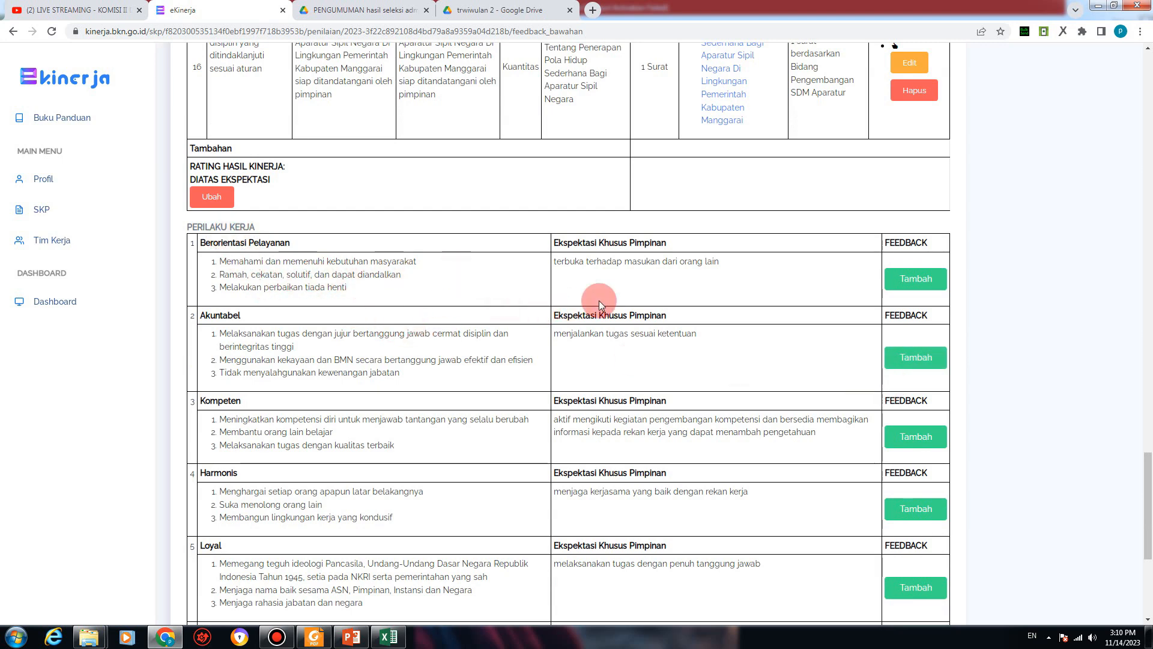
Step: Save thumbs-up feedback for the Berorientasi Pelayanan and Akuntabel behaviours
scroll(570, 292, "down", 1)
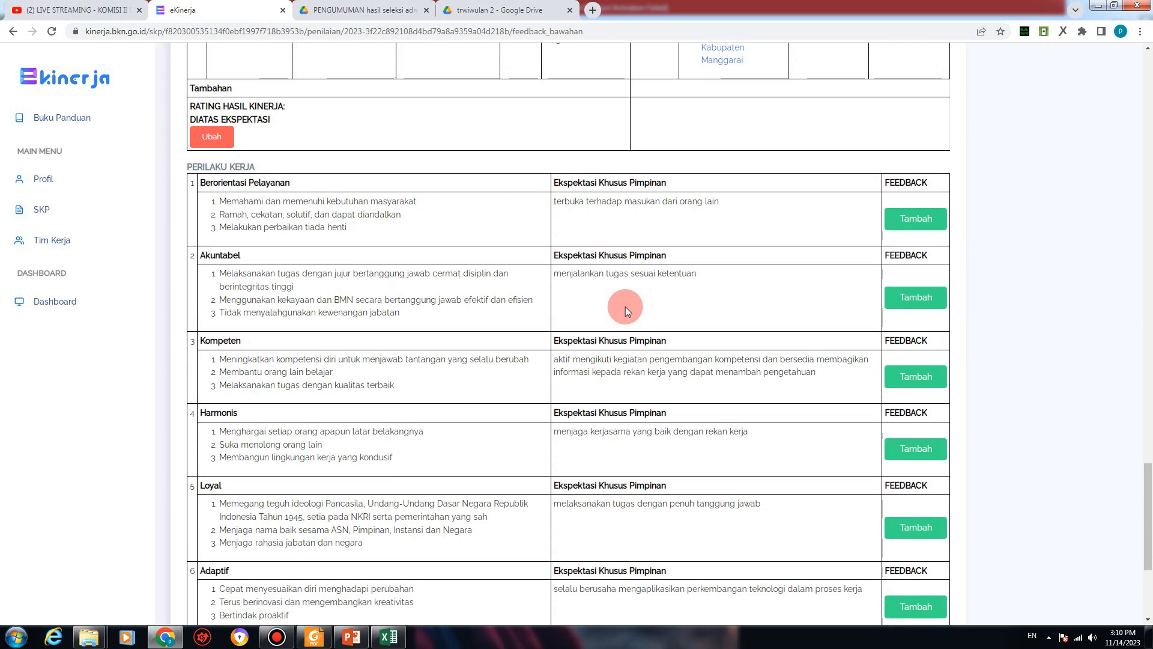
left_click(915, 220)
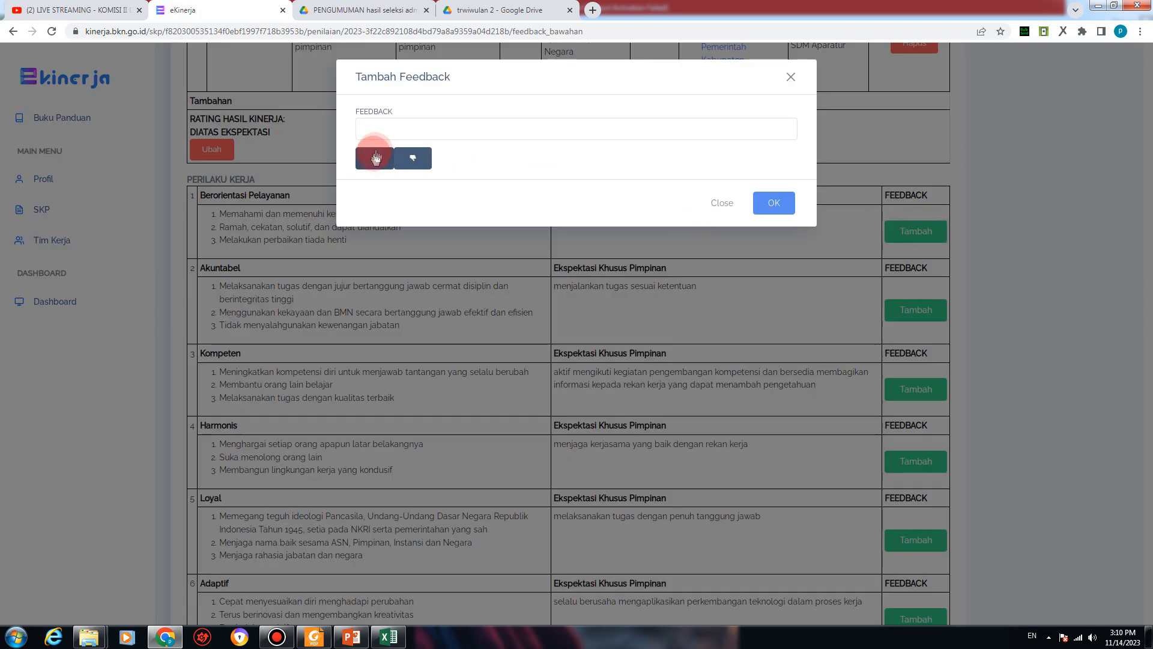
left_click(365, 130)
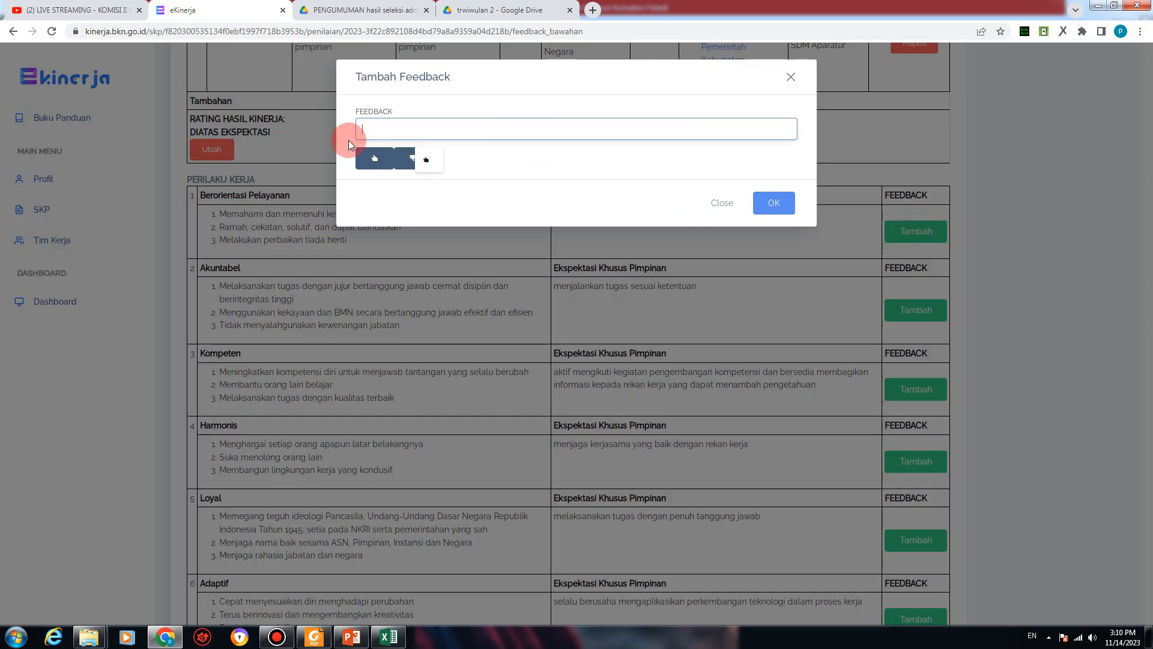
left_click(372, 163)
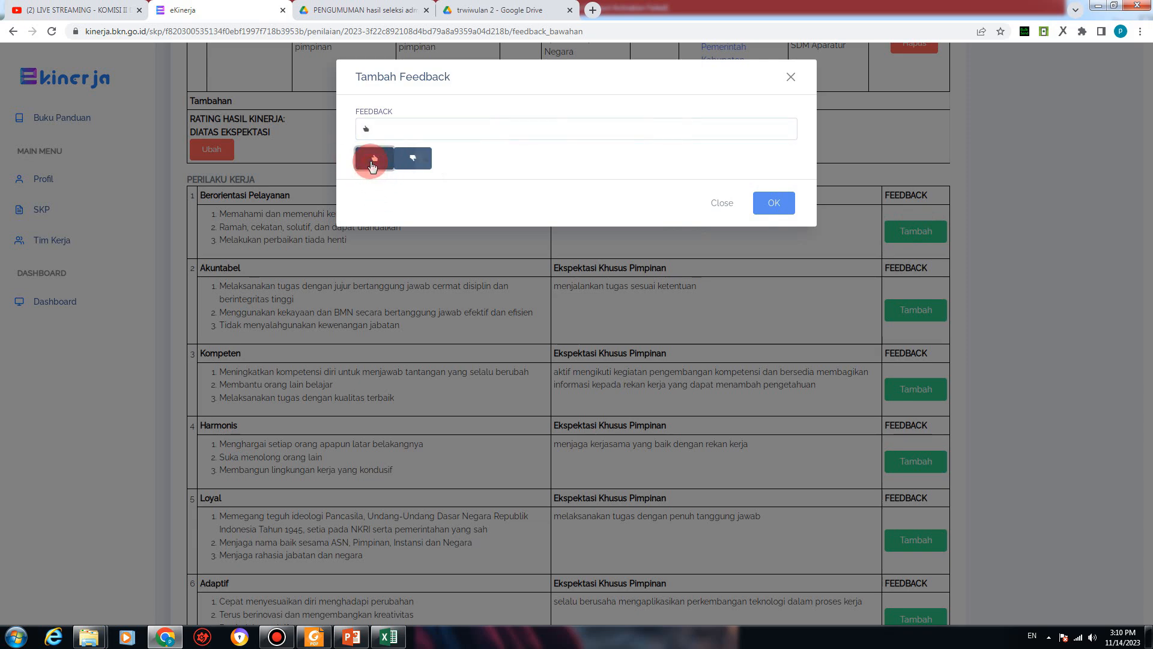
left_click(770, 201)
left_click(903, 380)
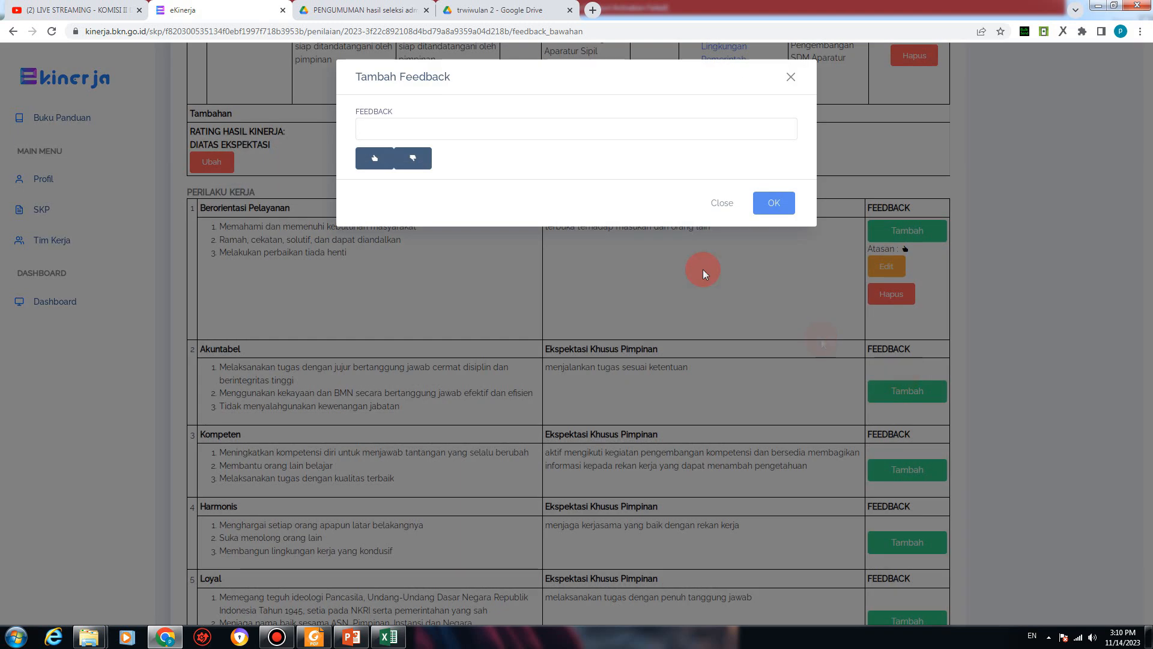
left_click(377, 163)
left_click(781, 203)
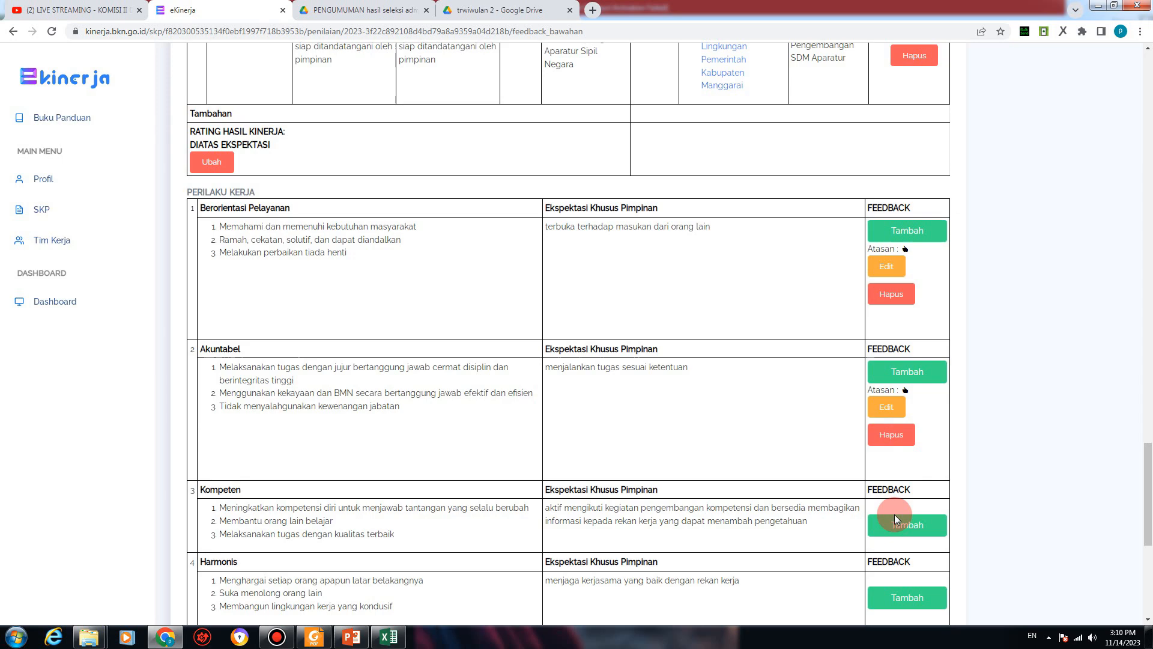
Step: Save thumbs-up feedback for the Kompeten and Harmonis behaviours
left_click(896, 526)
left_click(389, 162)
left_click(775, 202)
scroll(969, 394, "down", 2)
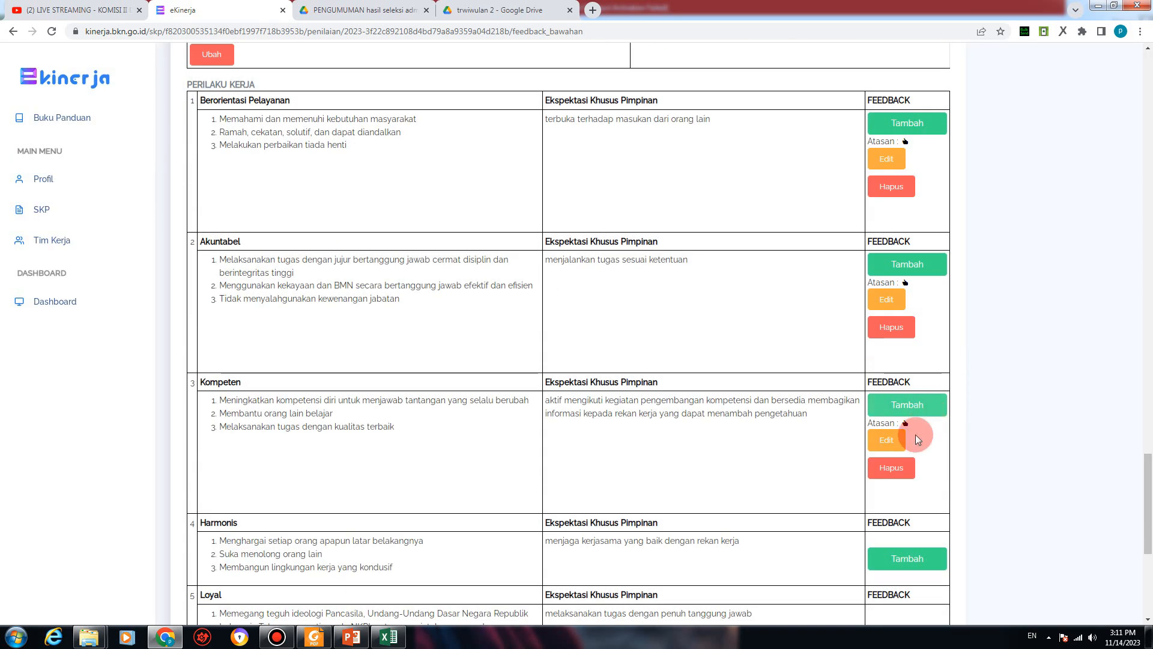
scroll(915, 421, "down", 3)
left_click(906, 385)
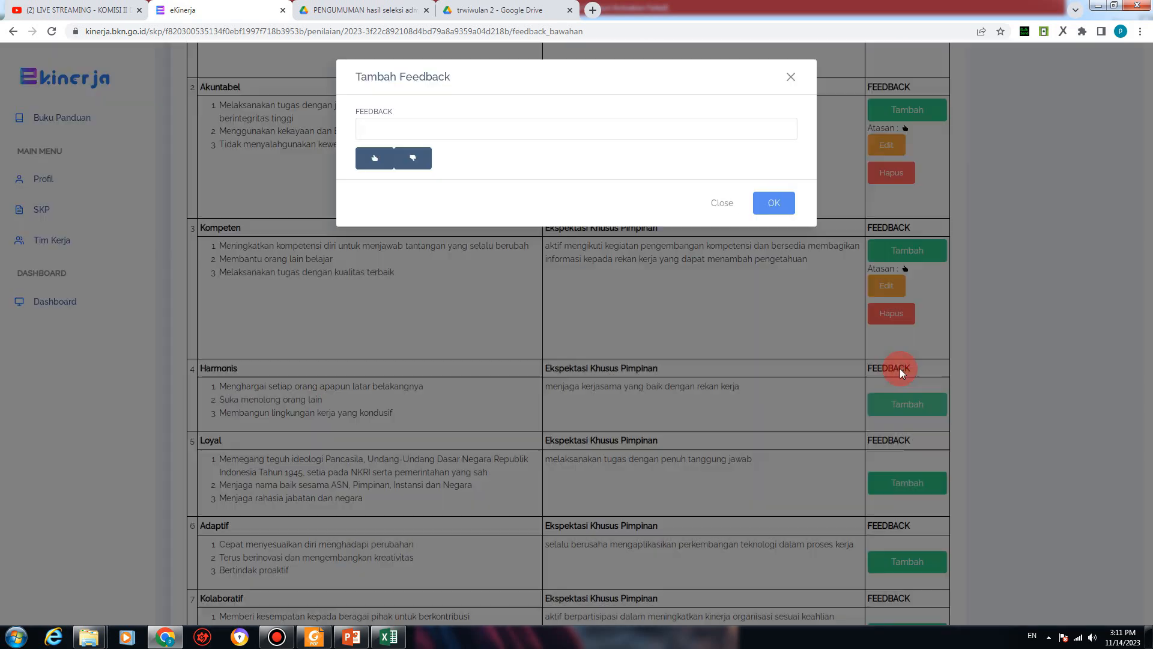
left_click(378, 157)
left_click(766, 202)
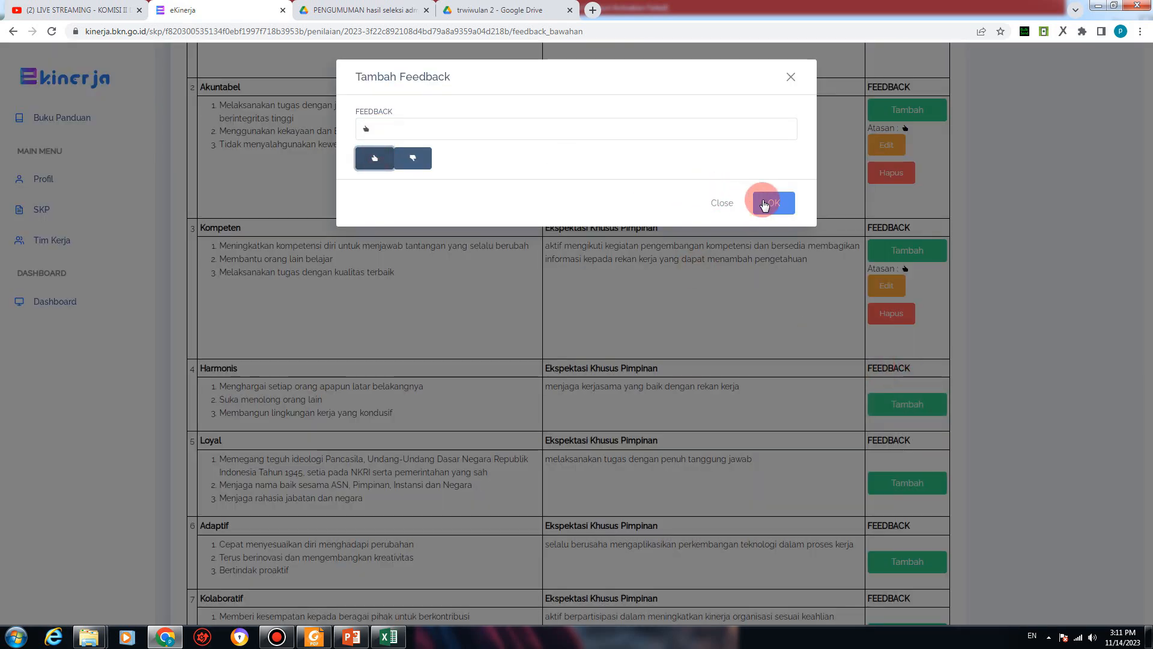
Step: Save thumbs-up feedback for the Loyal, Adaptif and Kolaboratif behaviours
left_click(907, 371)
left_click(371, 154)
left_click(774, 202)
scroll(965, 376, "down", 2)
left_click(919, 365)
left_click(375, 159)
left_click(773, 201)
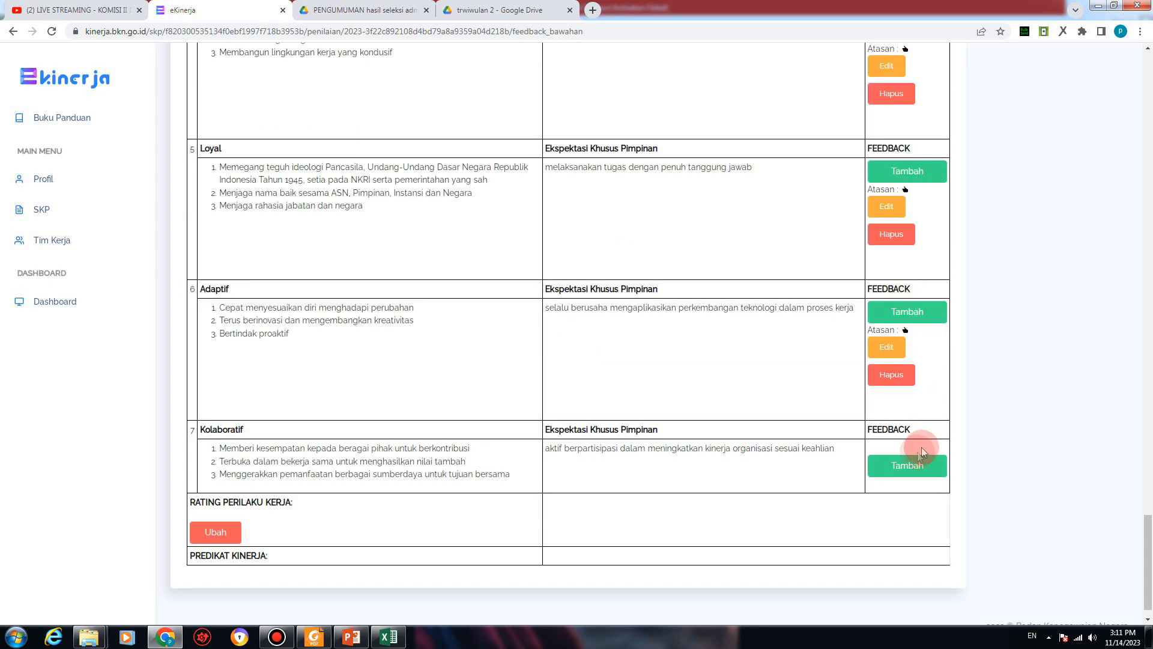
left_click(913, 466)
left_click(374, 158)
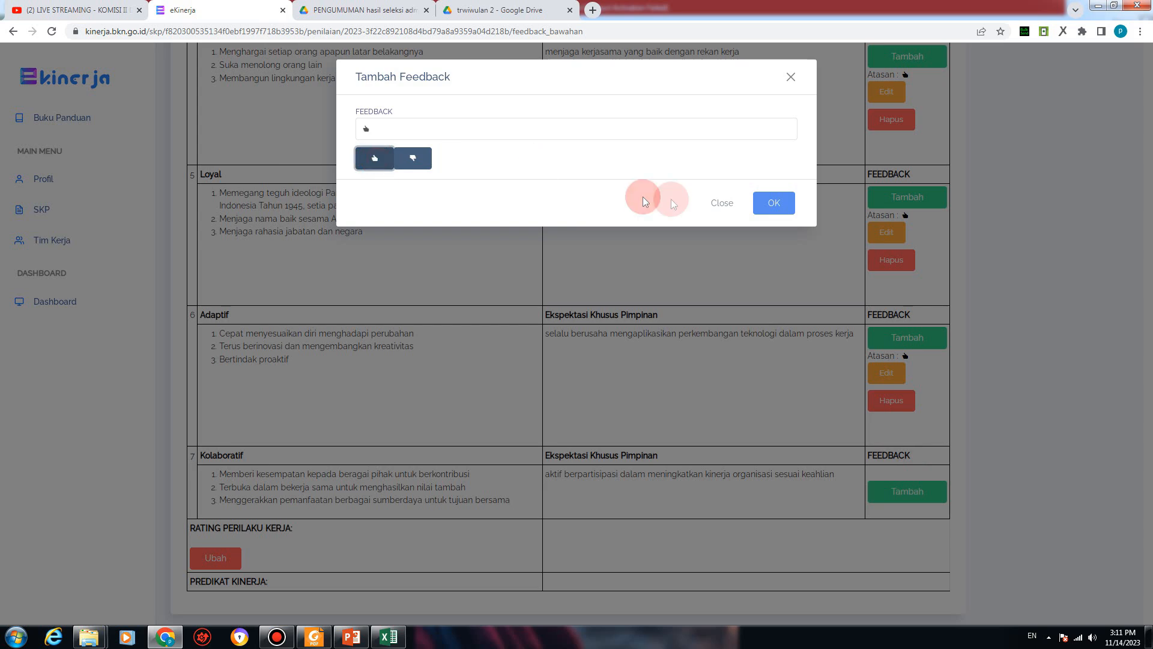
left_click(773, 207)
scroll(535, 427, "down", 2)
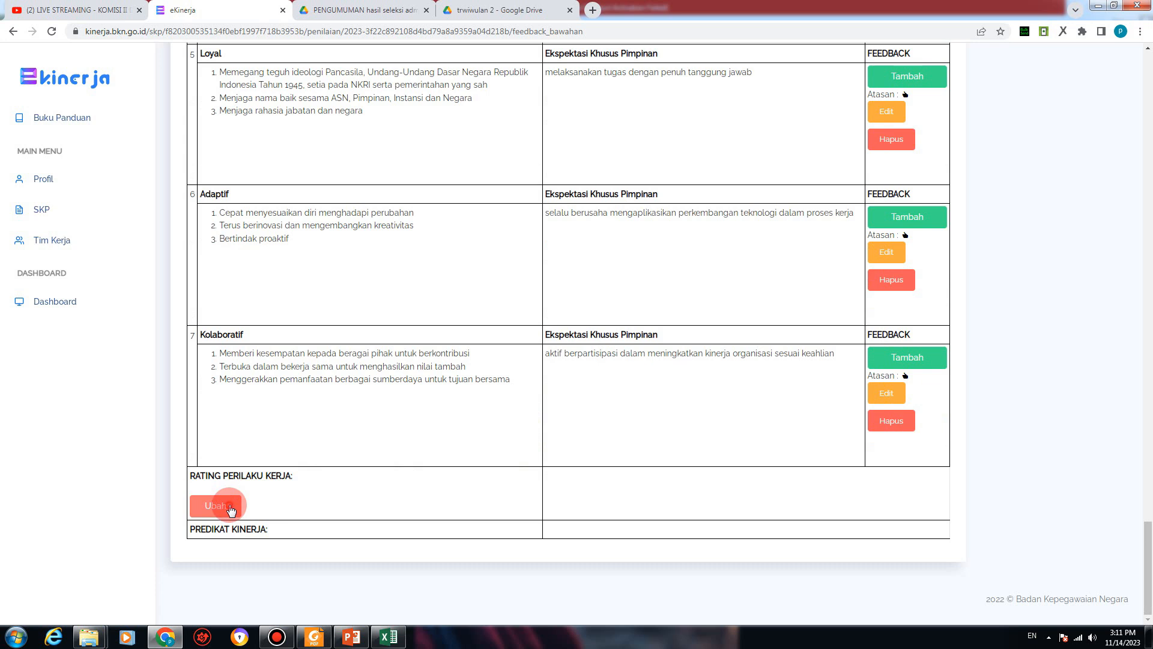
Step: Set the work-behaviour rating to DIATAS EKSPEKTASI and highlight the resulting SANGAT BAIK predicate
left_click(230, 508)
left_click(550, 129)
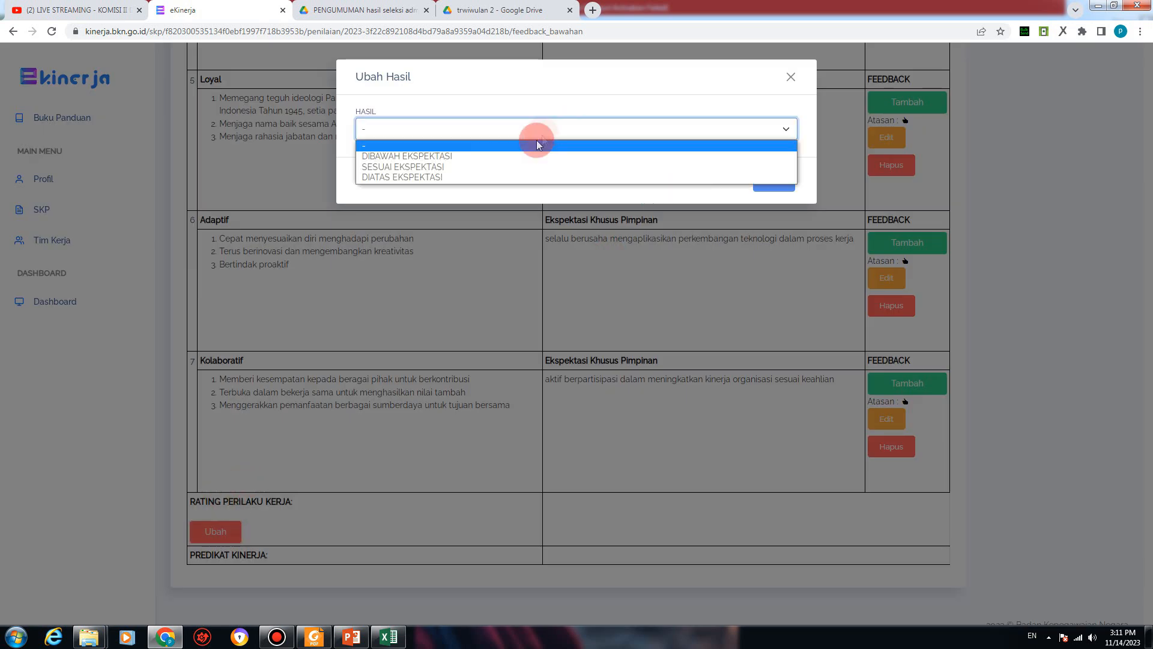
left_click(451, 177)
left_click(774, 181)
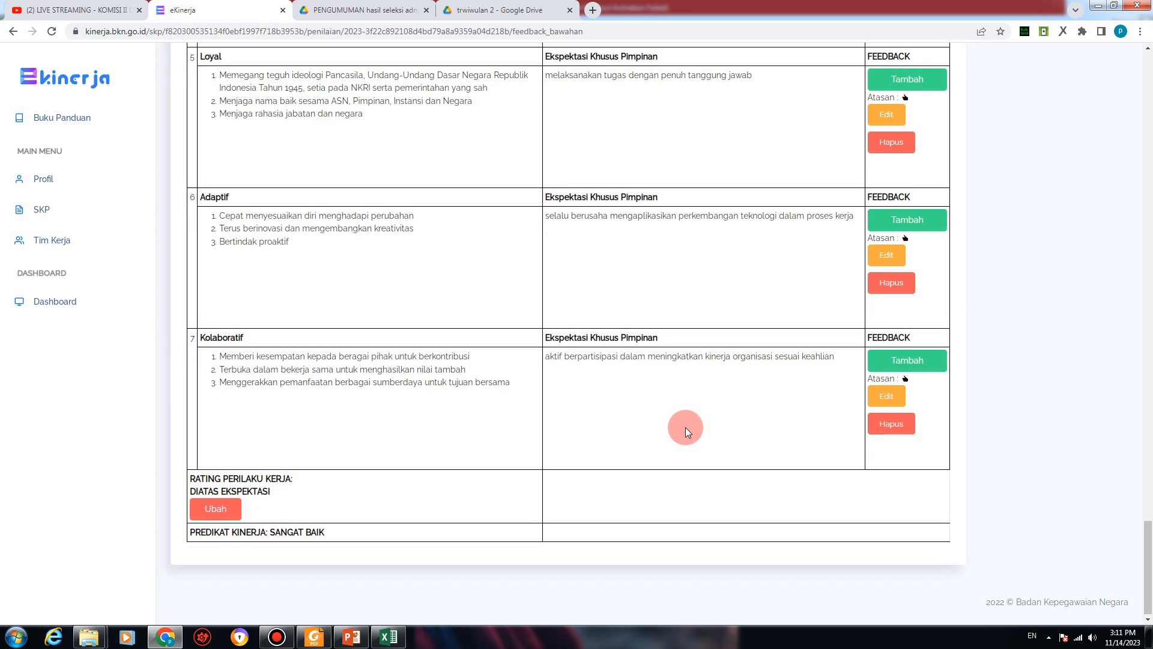
left_click_drag(203, 532, 325, 536)
left_click_drag(343, 537, 269, 529)
Step: Change the work-result rating to SESUAI EKSPEKTASI and save it
scroll(360, 490, "up", 2)
scroll(362, 484, "up", 10)
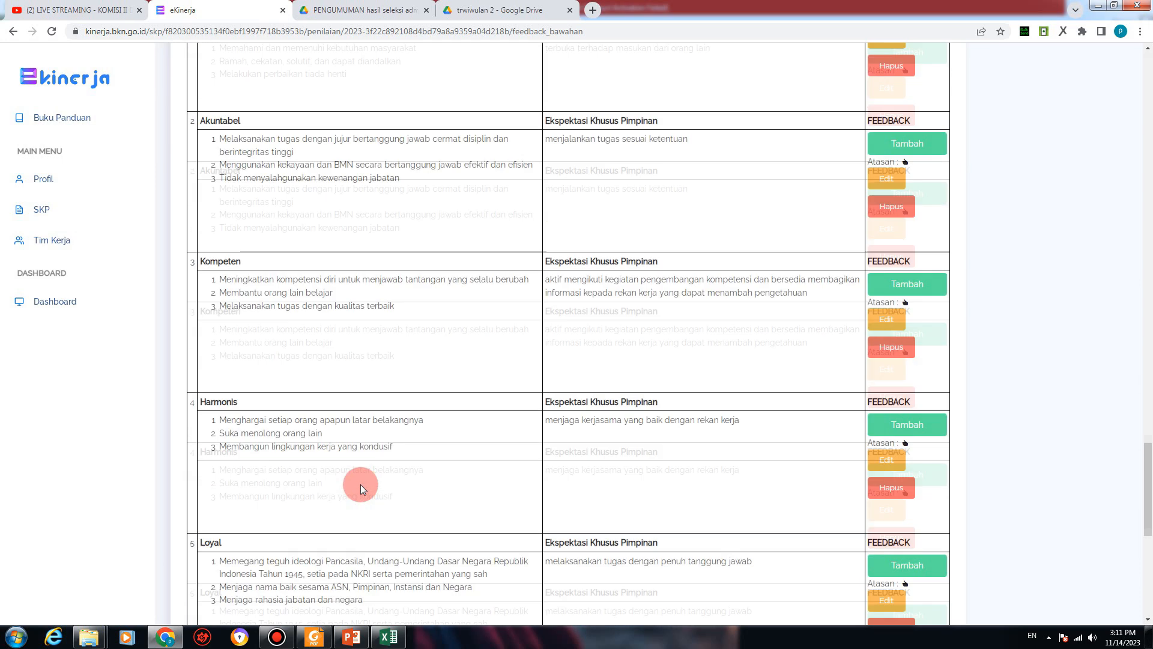
left_click(215, 171)
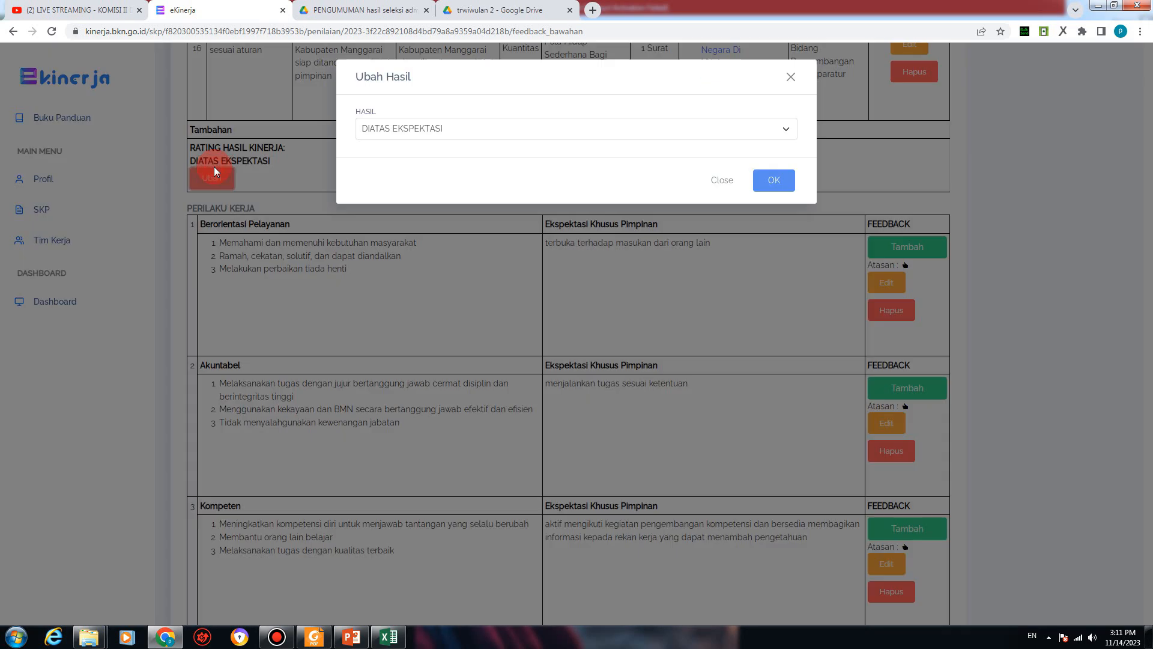
left_click(397, 128)
left_click(408, 157)
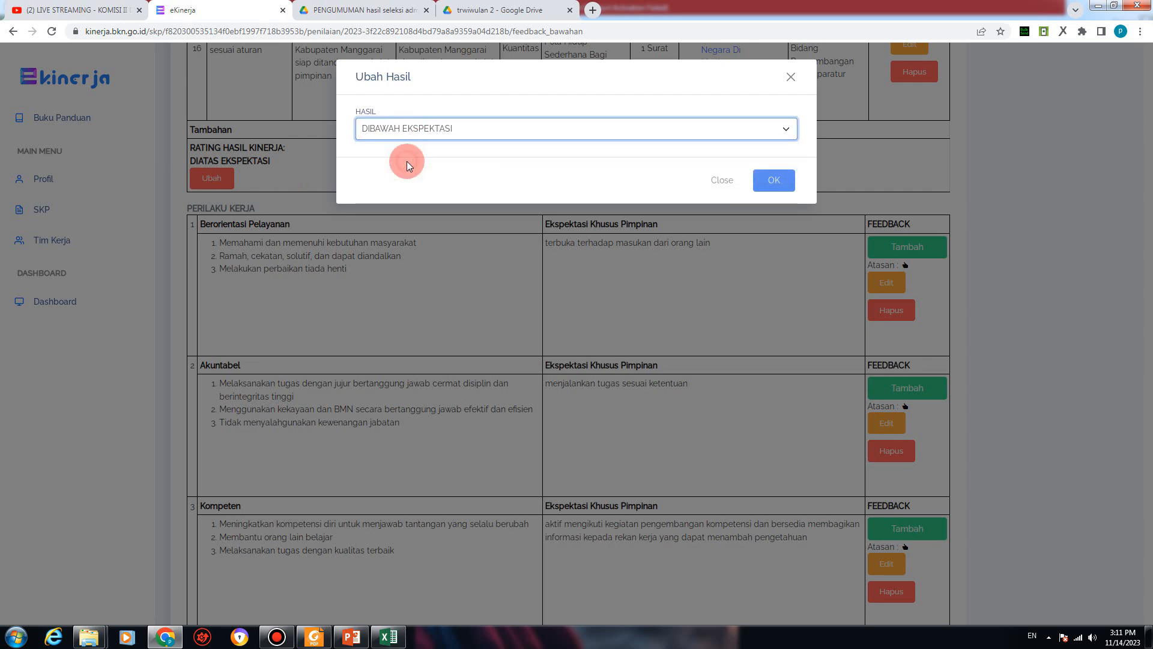
left_click(412, 129)
left_click(412, 169)
left_click(774, 182)
Step: Restore the work-result rating to DIATAS EKSPEKTASI and save it
scroll(391, 393, "down", 12)
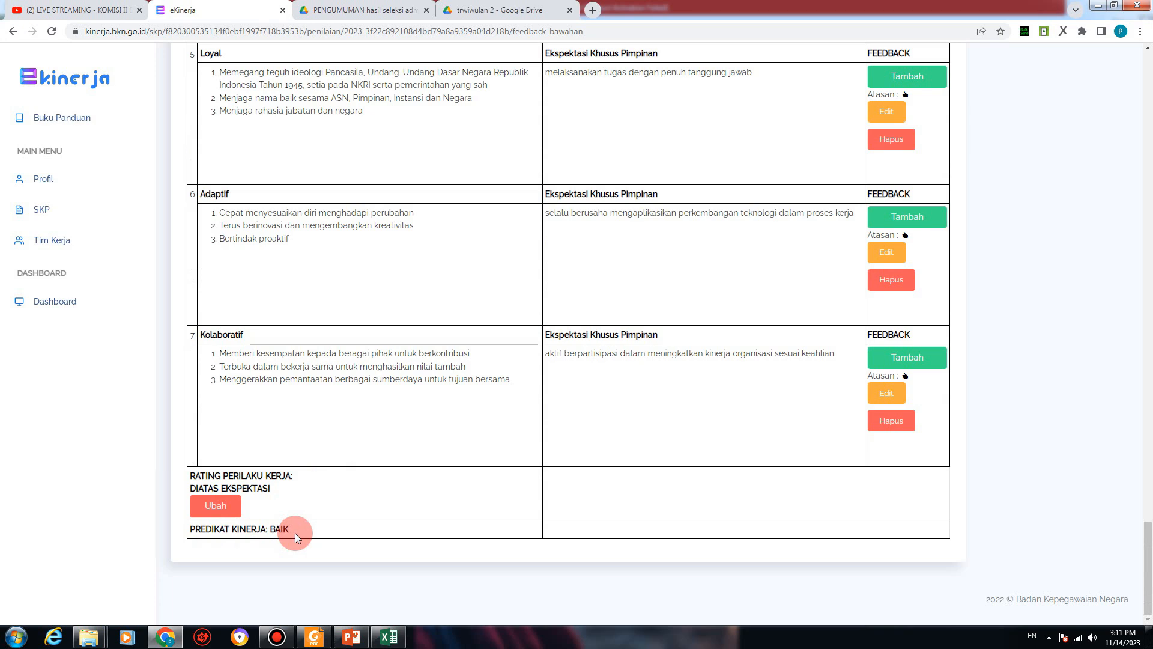
scroll(304, 528, "up", 12)
scroll(305, 528, "up", 3)
left_click(212, 345)
left_click(438, 134)
left_click(442, 178)
left_click(780, 184)
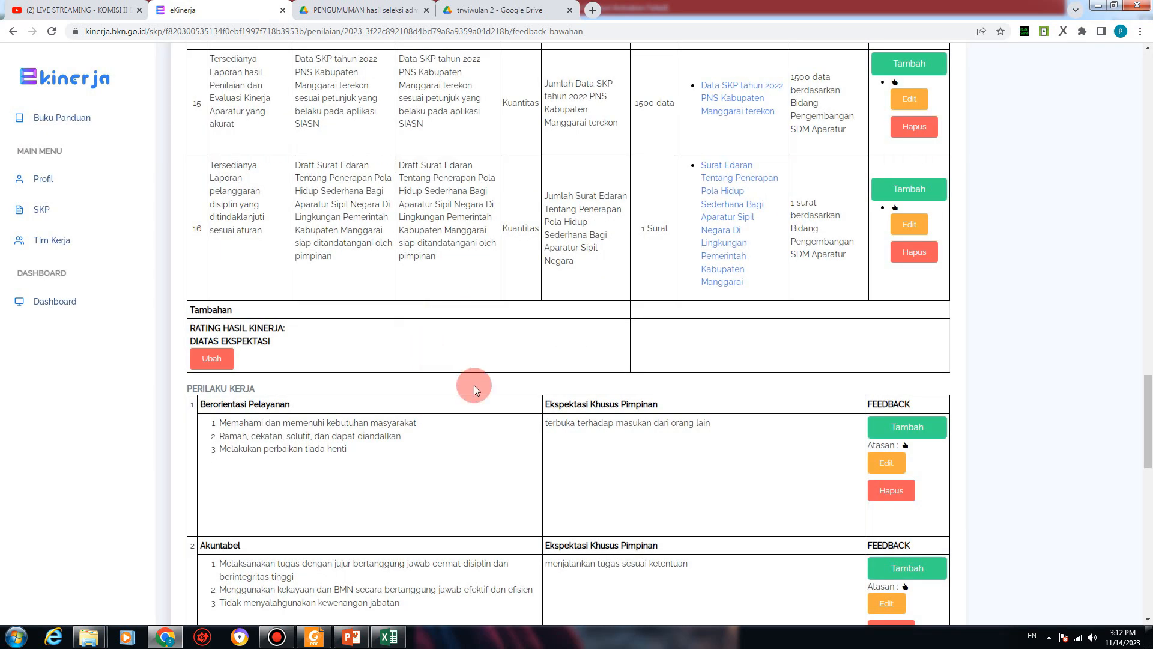
scroll(473, 385, "up", 20)
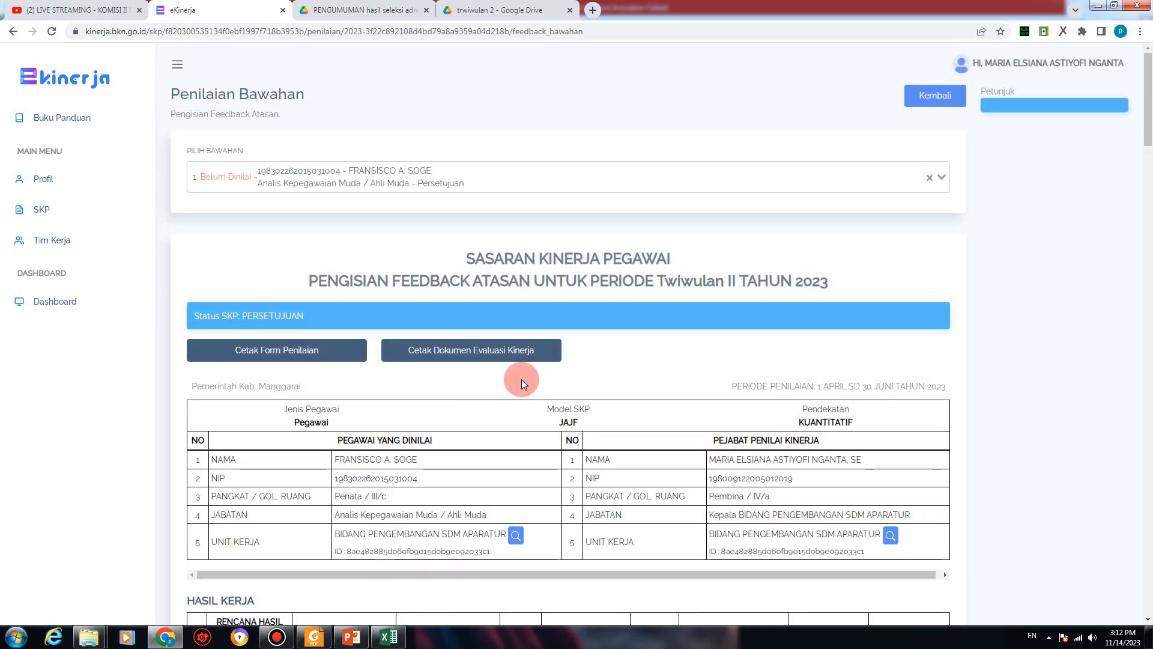
scroll(610, 454, "down", 11)
scroll(609, 448, "up", 11)
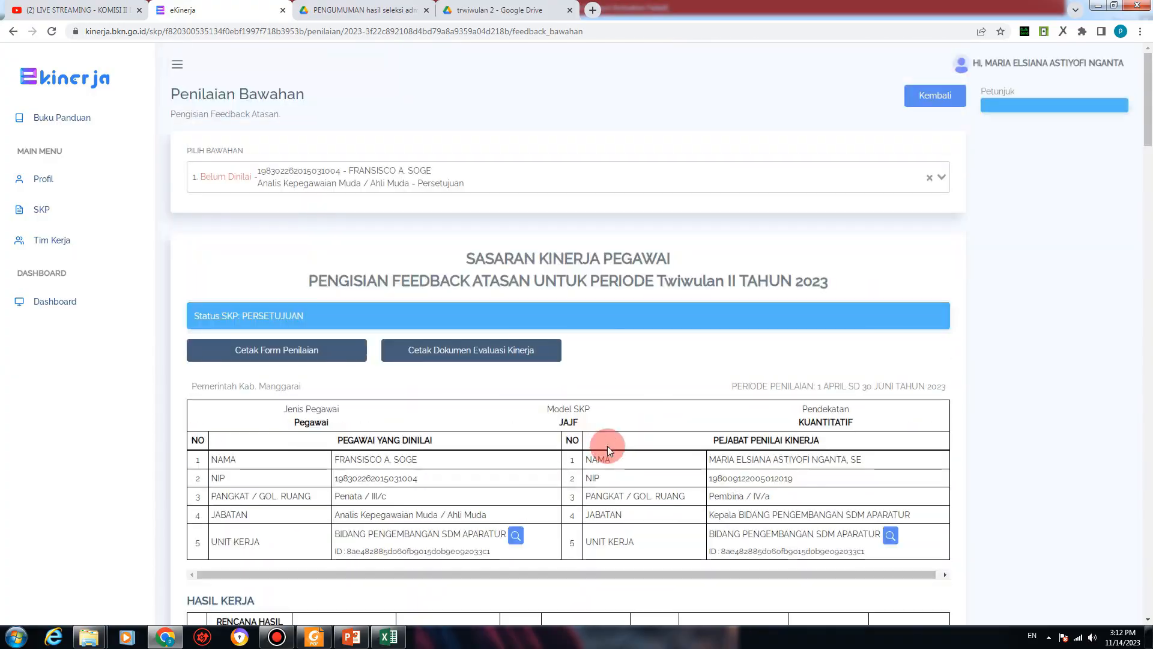
scroll(607, 446, "down", 7)
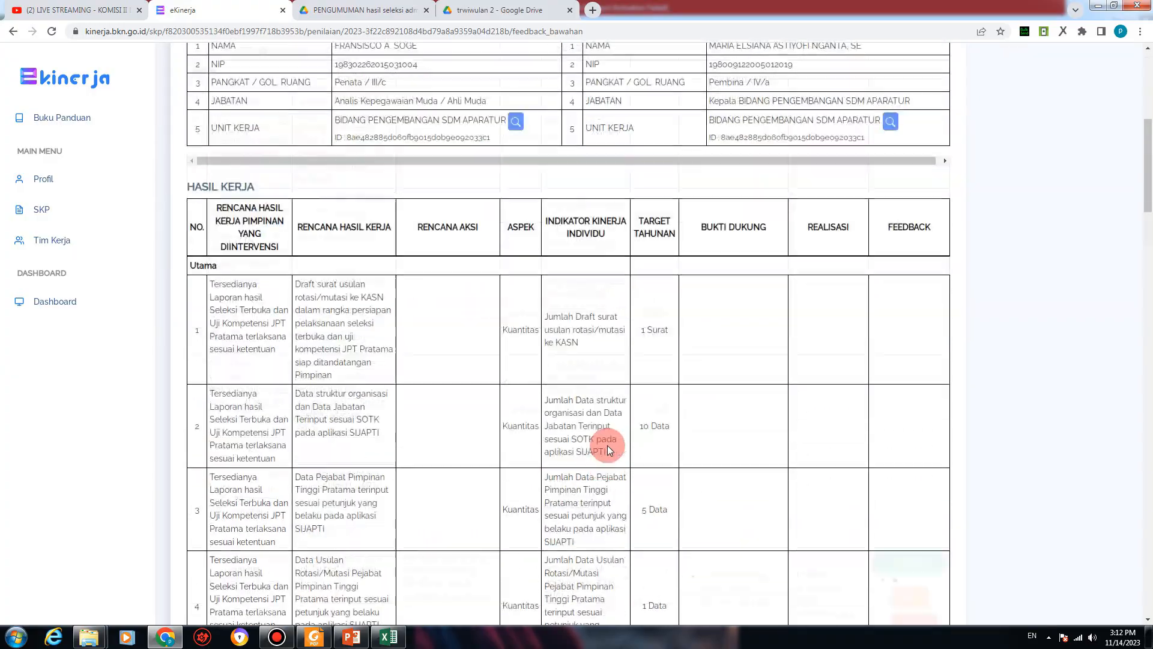
scroll(607, 445, "down", 20)
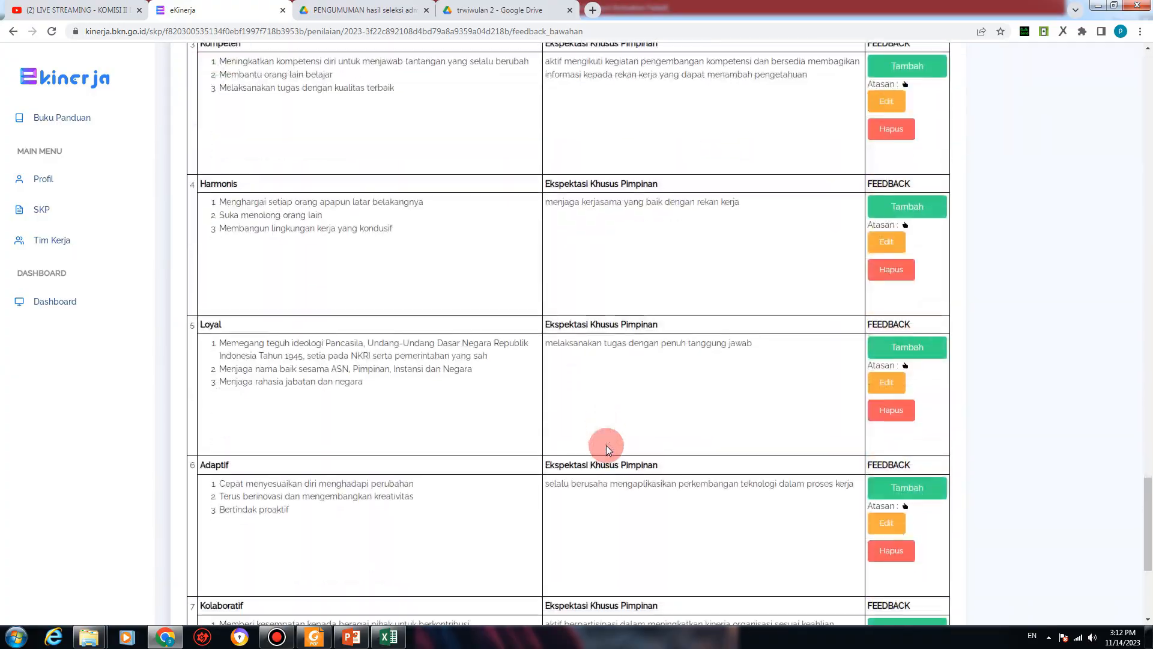
scroll(606, 445, "down", 5)
scroll(606, 445, "up", 13)
scroll(607, 445, "up", 20)
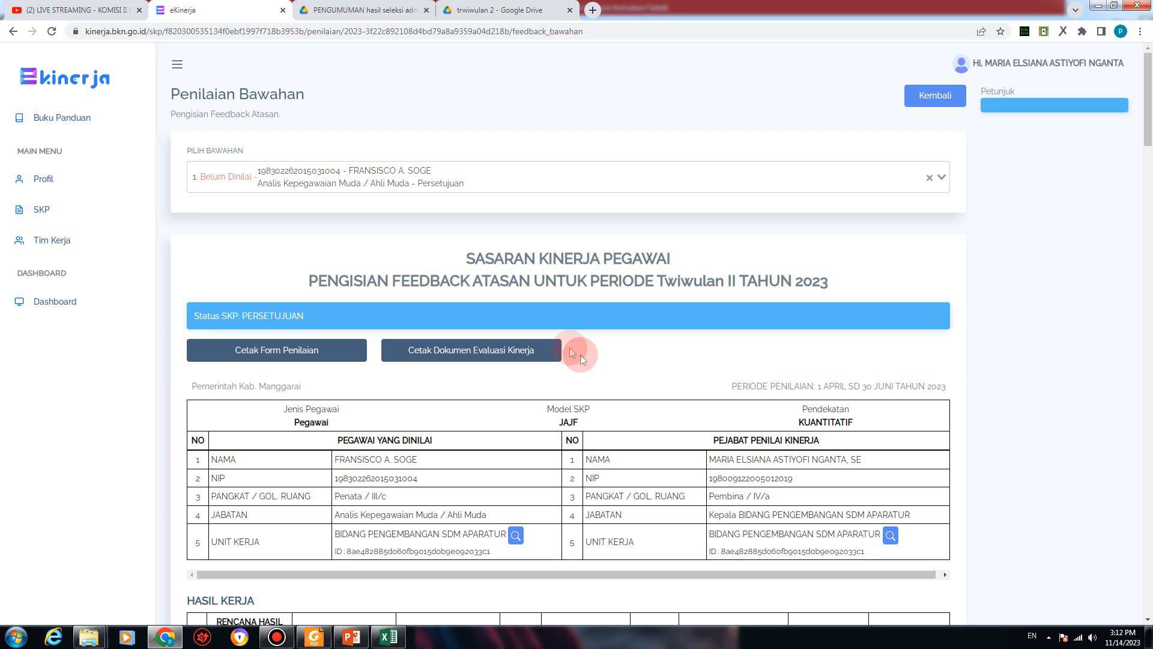
Step: Log out of eKinerja BKN and return to the SSO sign-in page
left_click(1016, 65)
left_click(1056, 95)
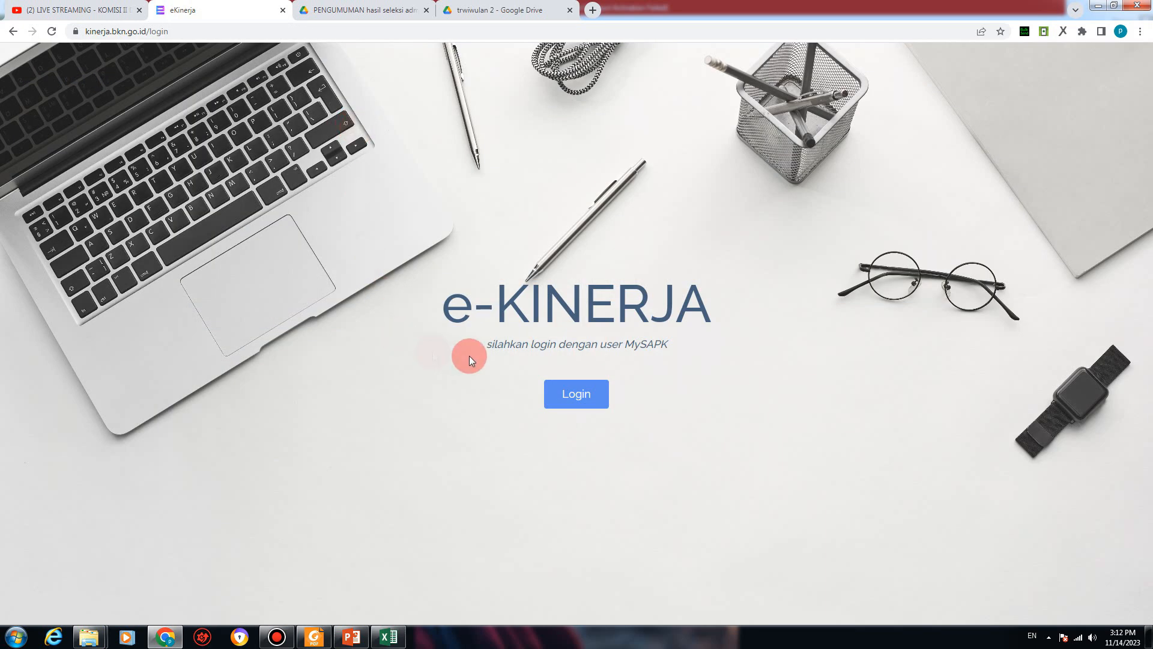
left_click(577, 397)
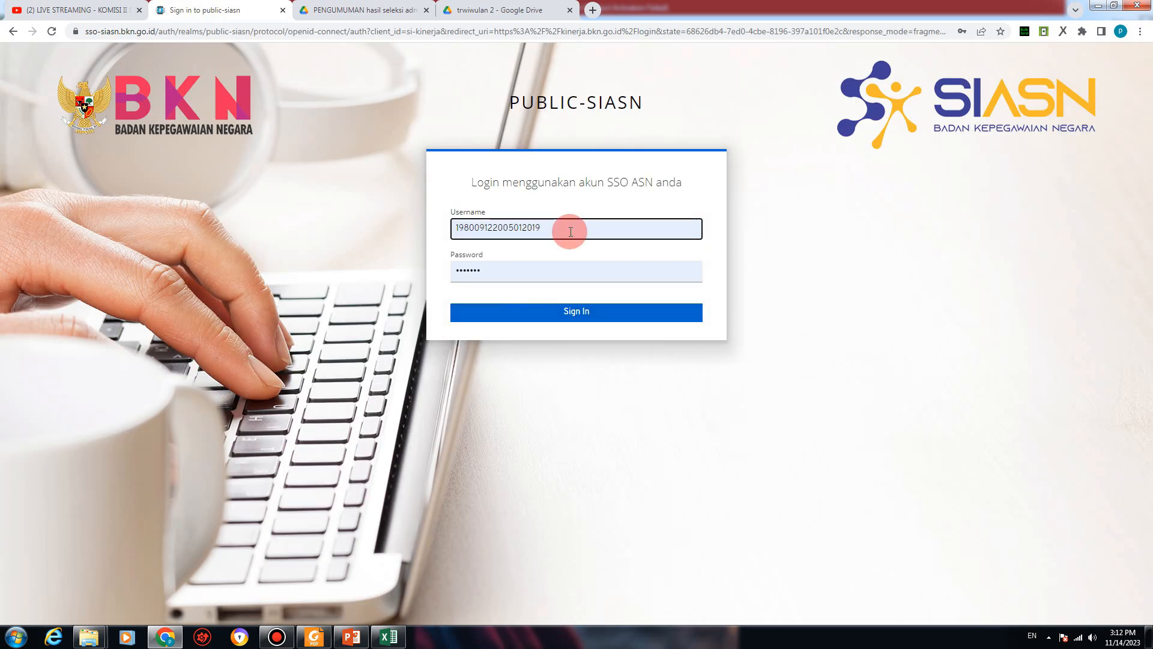
Step: Sign in with the subordinate's saved SSO account, entering their username, and reach their Daftar SKP list
left_click_drag(570, 231, 390, 232)
type("198")
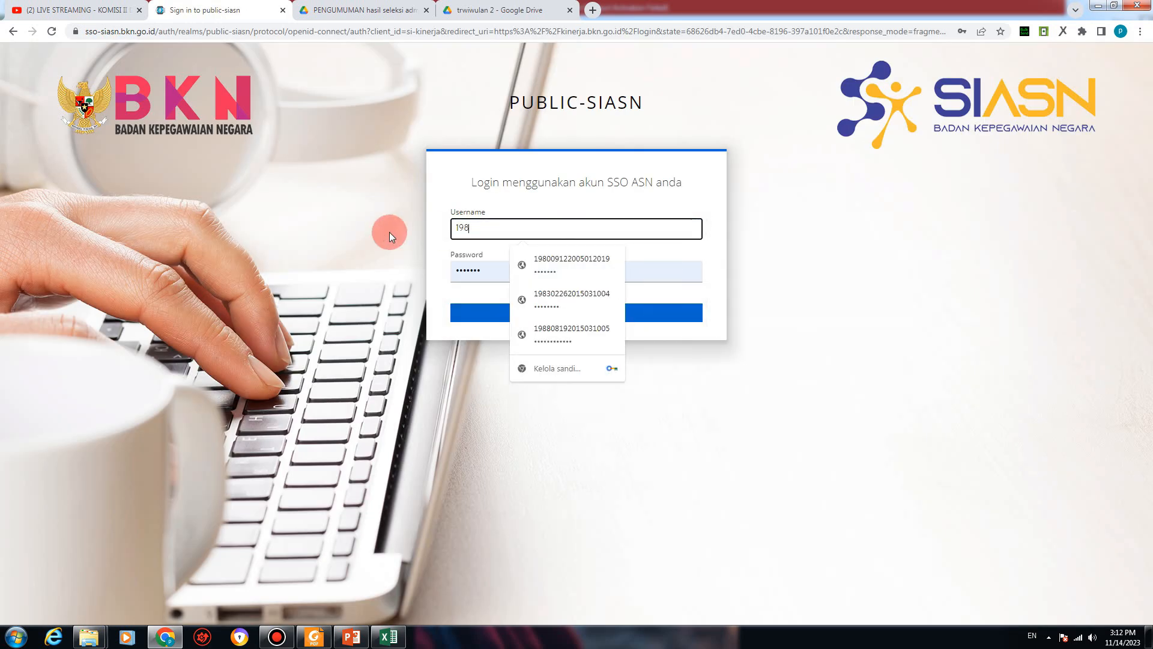
left_click(584, 305)
left_click(568, 311)
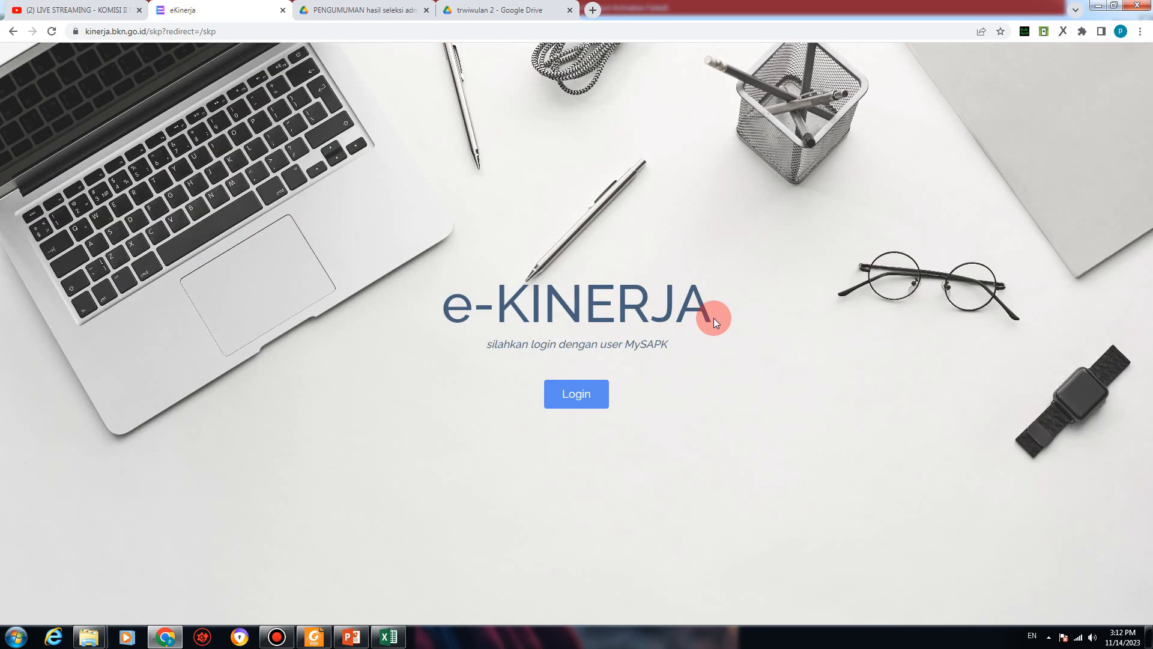
left_click(577, 392)
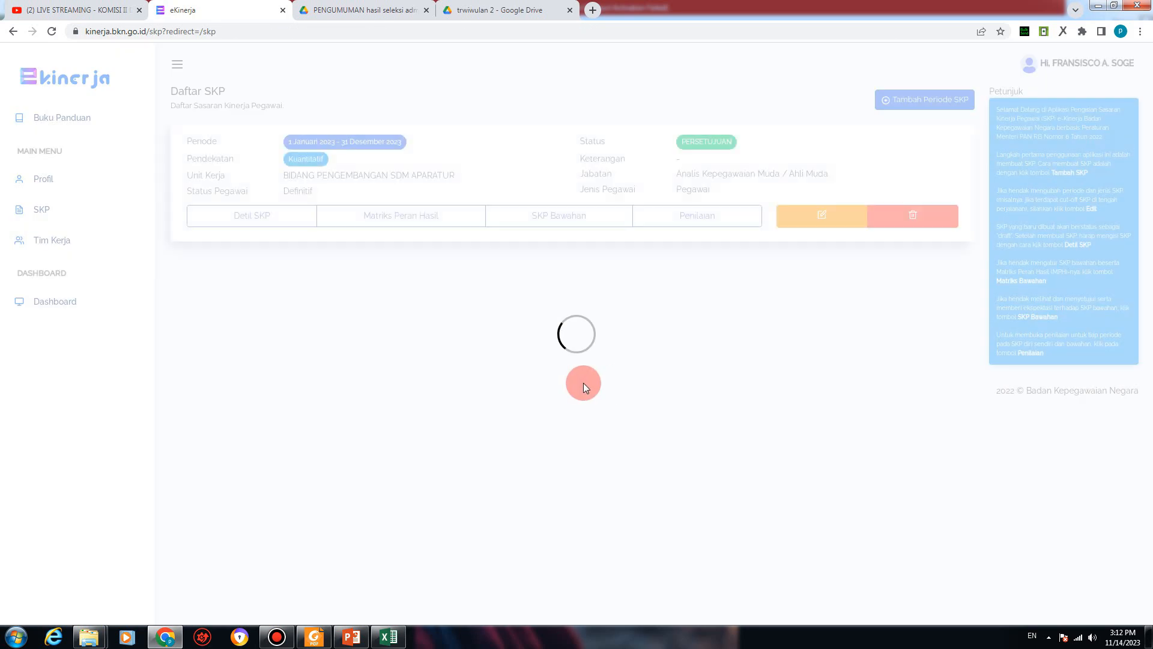
Step: In the 2023 SKP's Penilaian, verify Twiwulan II reads Diatas, Diatas, Sangat Baik, then view Pemantauan dan Evaluasi
left_click(703, 222)
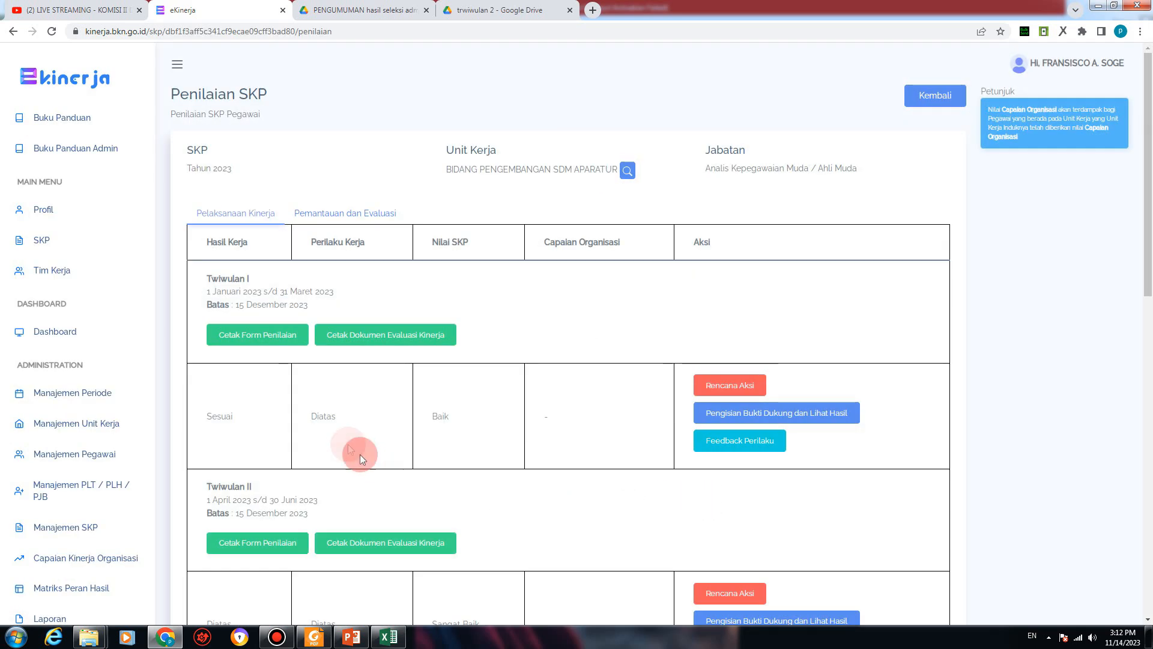
scroll(319, 424, "down", 2)
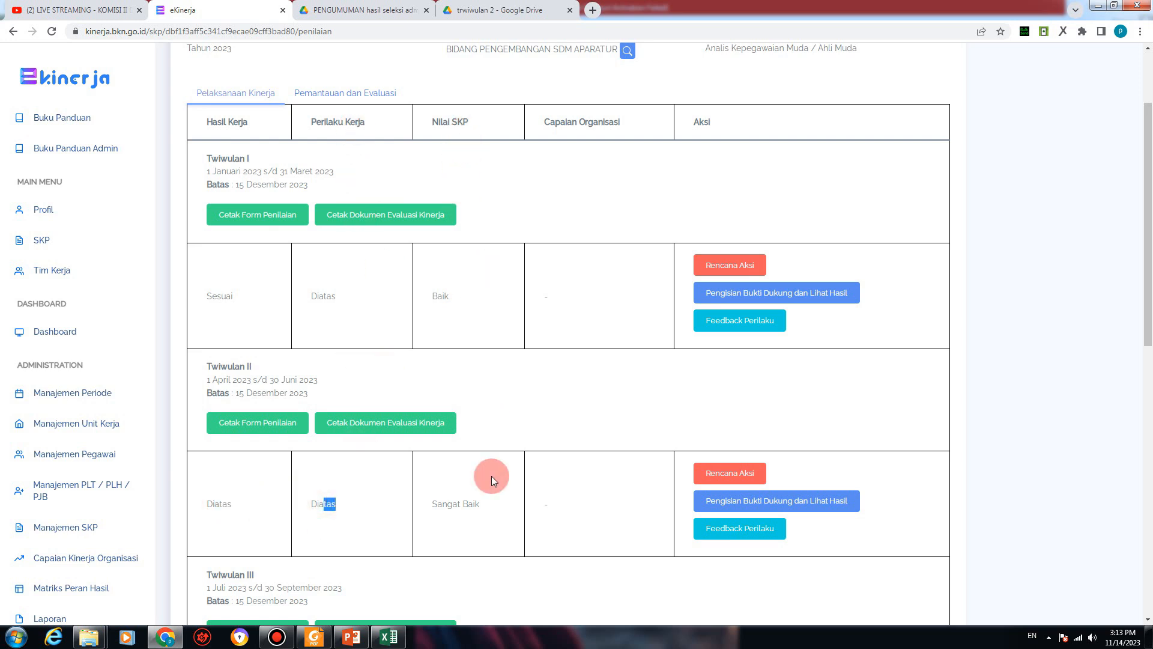
left_click_drag(443, 505, 491, 506)
left_click(547, 496)
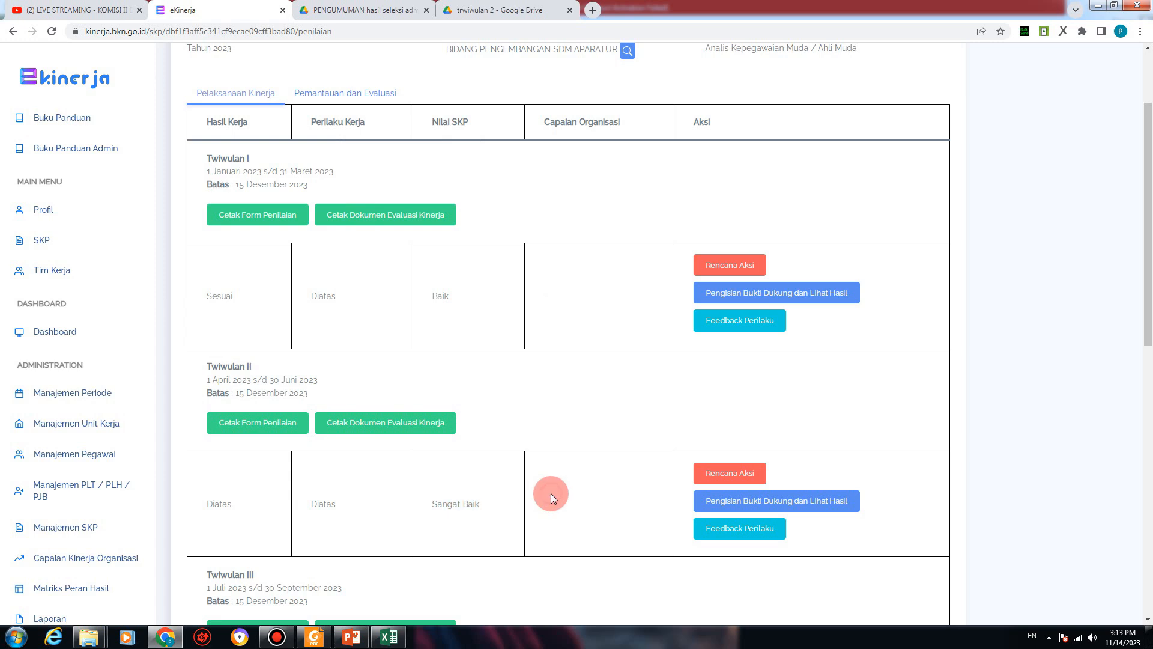
scroll(550, 492, "up", 2)
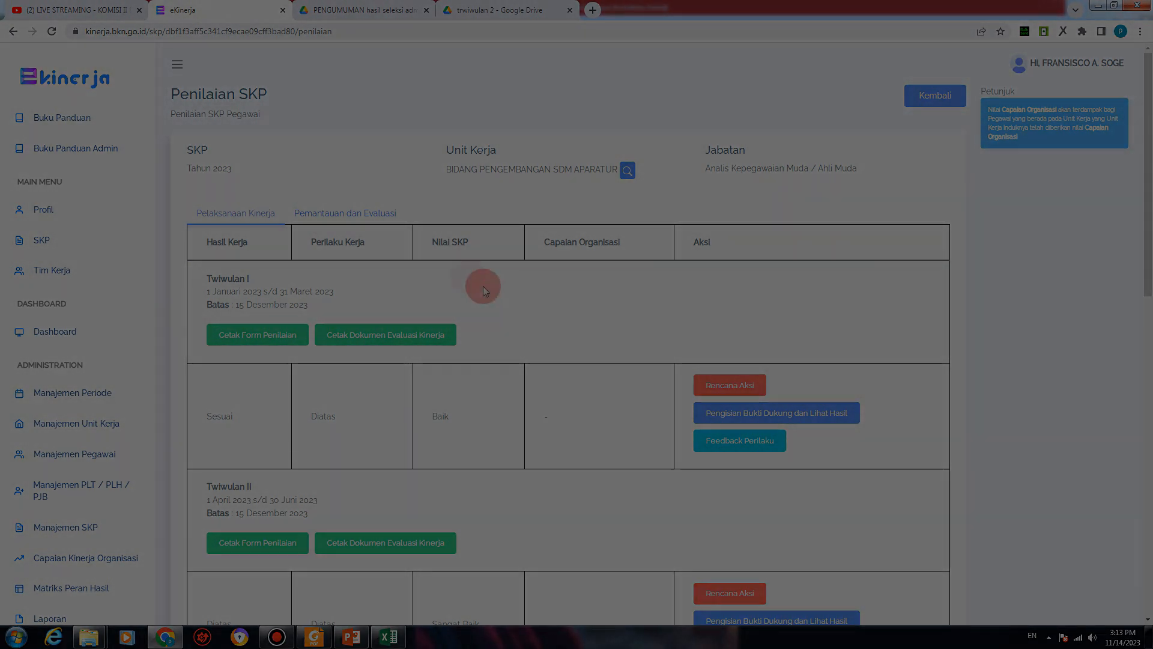
left_click(377, 214)
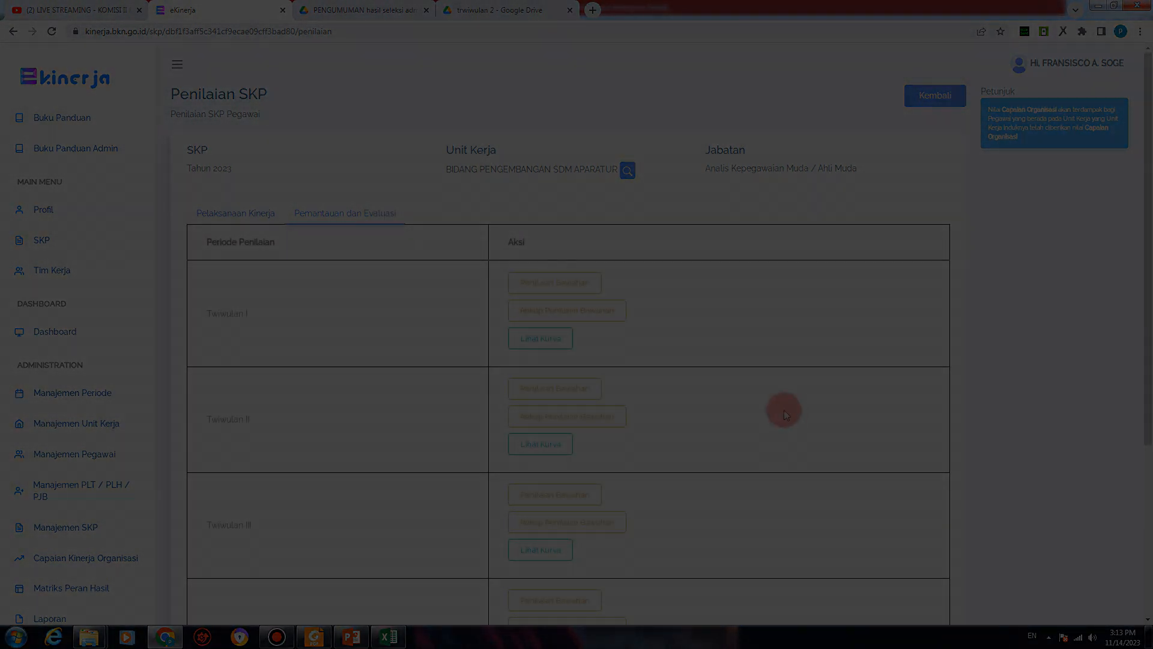